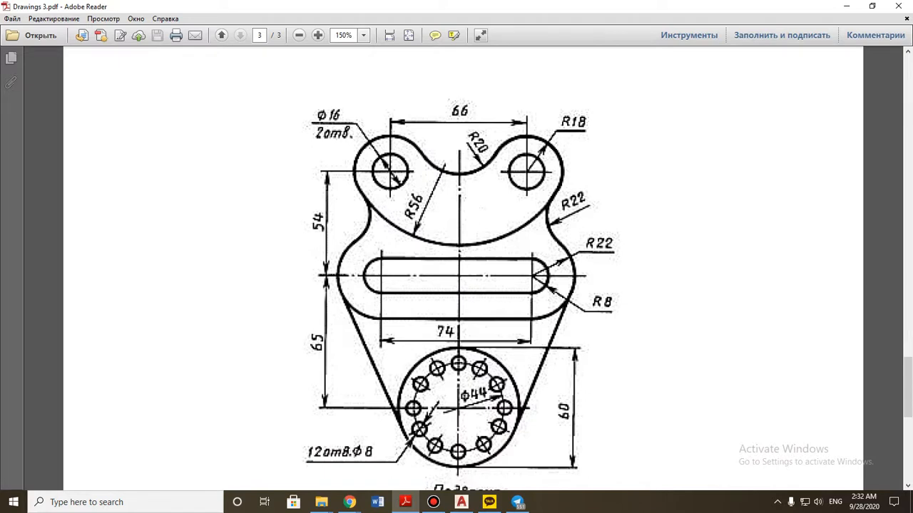
Step: Review the Подвеска drawing in Adobe Reader and start a new blank drawing in AutoCAD
{"action": "scroll", "coordinate": [463, 278], "scroll_direction": "down", "scroll_amount": 1}
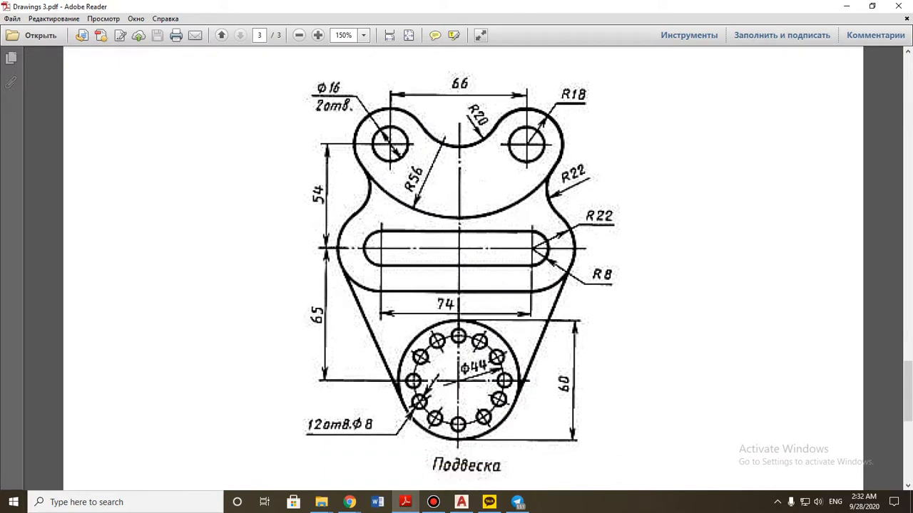
{"action": "left_click", "coordinate": [462, 502]}
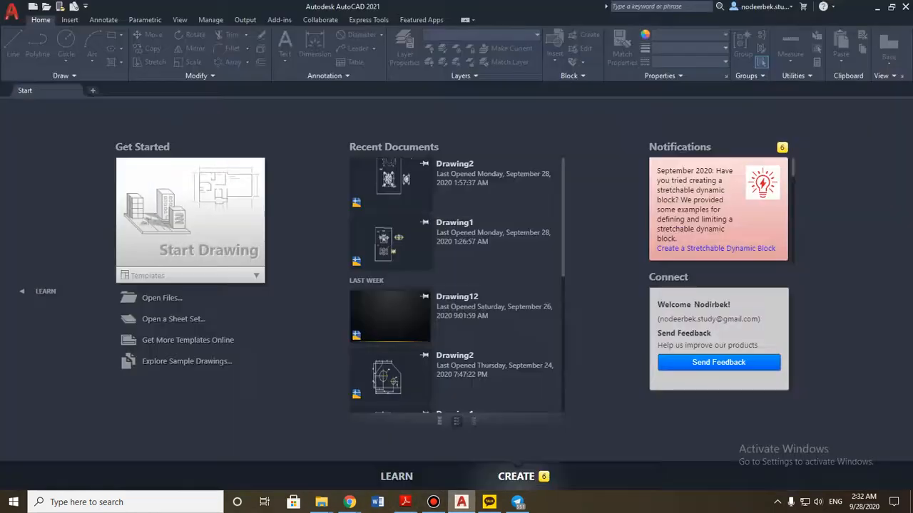
{"action": "left_click", "coordinate": [246, 221]}
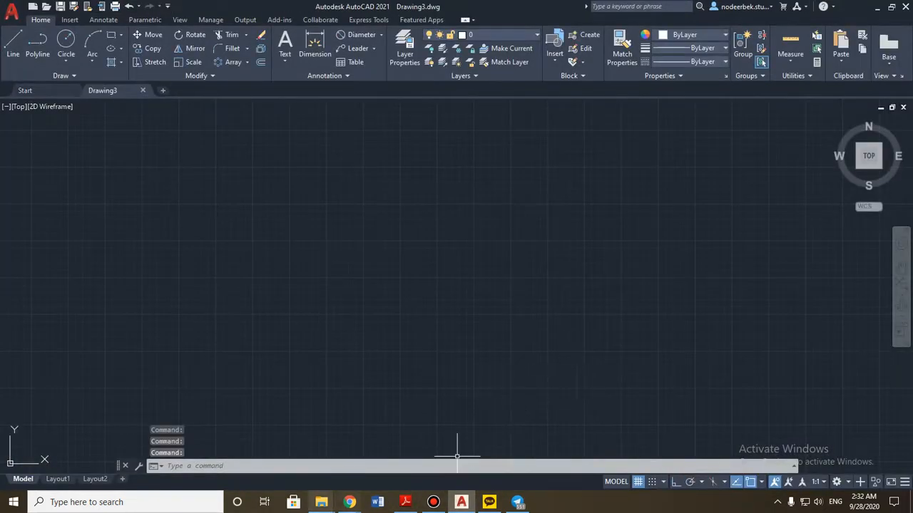
{"action": "mouse_move", "coordinate": [322, 502]}
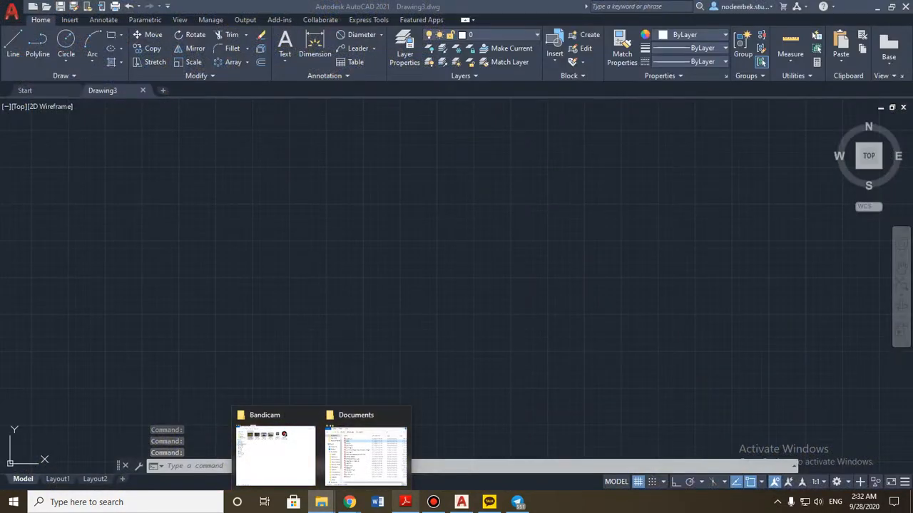
{"action": "left_click", "coordinate": [405, 502]}
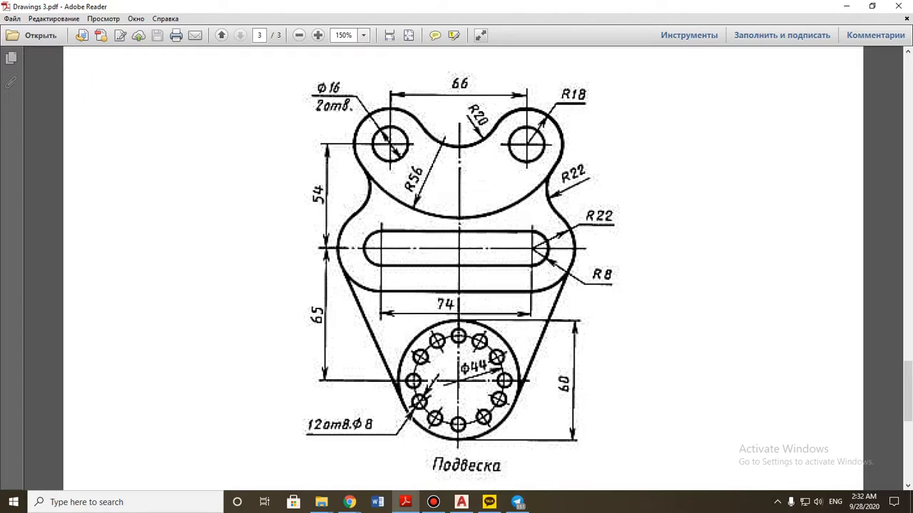
{"action": "left_click", "coordinate": [461, 502]}
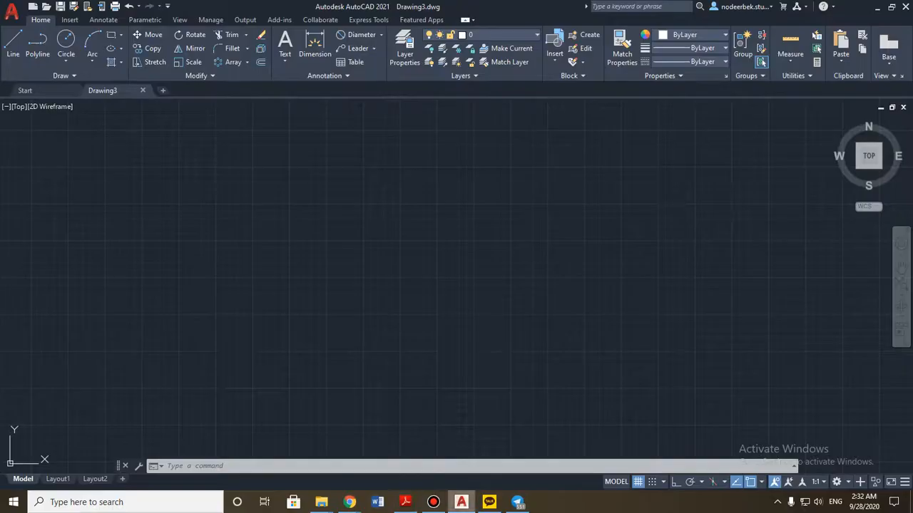
Step: Draw a nearly horizontal reference line 100 units long and fit the view around it
{"action": "key", "text": "l"}
{"action": "key", "text": "Return"}
{"action": "left_click", "coordinate": [449, 306]}
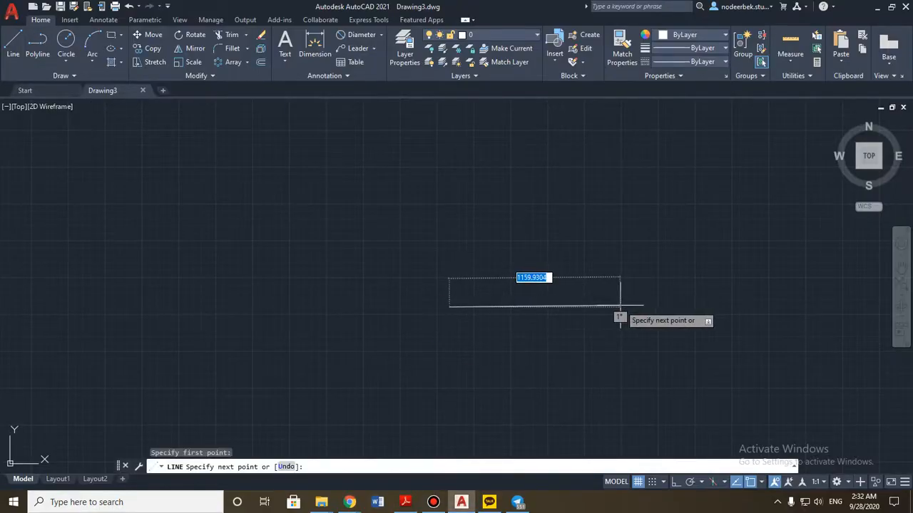
{"action": "type", "text": "100"}
{"action": "key", "text": "Return"}
{"action": "key", "text": "Escape"}
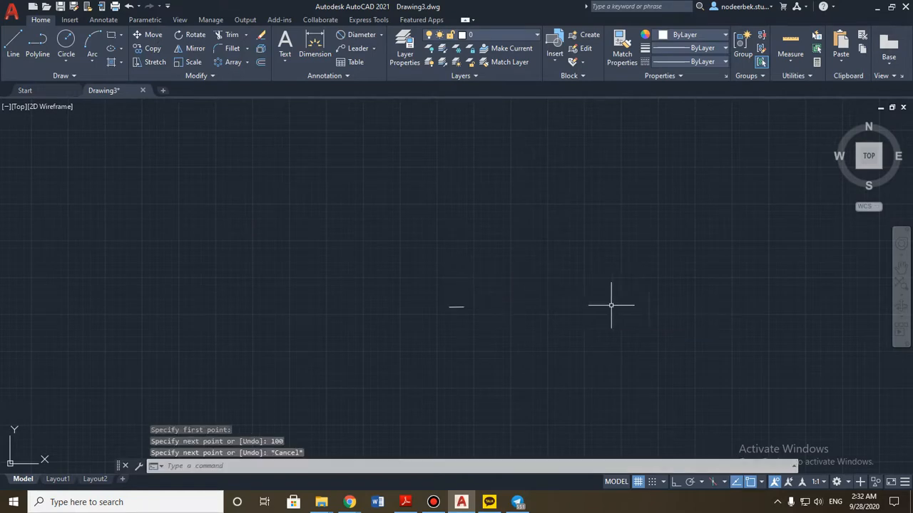
{"action": "middle_click", "coordinate": [473, 314]}
{"action": "middle_click", "coordinate": [473, 314]}
{"action": "scroll", "coordinate": [474, 314], "scroll_direction": "down", "scroll_amount": 4}
{"action": "mouse_move", "coordinate": [439, 318]}
{"action": "middle_mouse_down"}
{"action": "mouse_move", "coordinate": [588, 318]}
{"action": "mouse_move", "coordinate": [567, 378]}
{"action": "mouse_move", "coordinate": [575, 283]}
{"action": "mouse_move", "coordinate": [607, 264]}
{"action": "mouse_move", "coordinate": [550, 289]}
{"action": "mouse_move", "coordinate": [552, 302]}
{"action": "middle_mouse_up"}
{"action": "scroll", "coordinate": [585, 316], "scroll_direction": "down", "scroll_amount": 1}
{"action": "scroll", "coordinate": [606, 265], "scroll_direction": "up", "scroll_amount": 2}
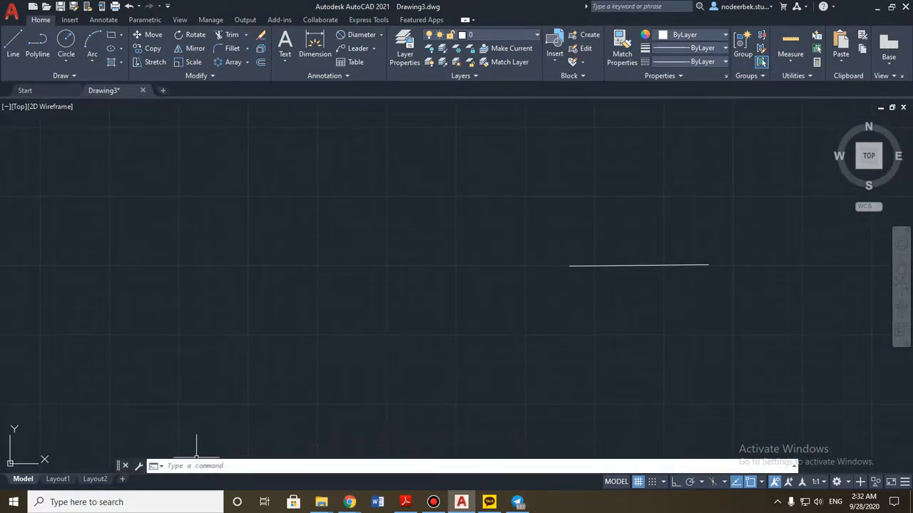
Step: Bring Drawings 3.pdf from the Downloads Documents folder into the open drawing as a PDF attachment
{"action": "left_click", "coordinate": [322, 502]}
{"action": "left_click", "coordinate": [364, 442]}
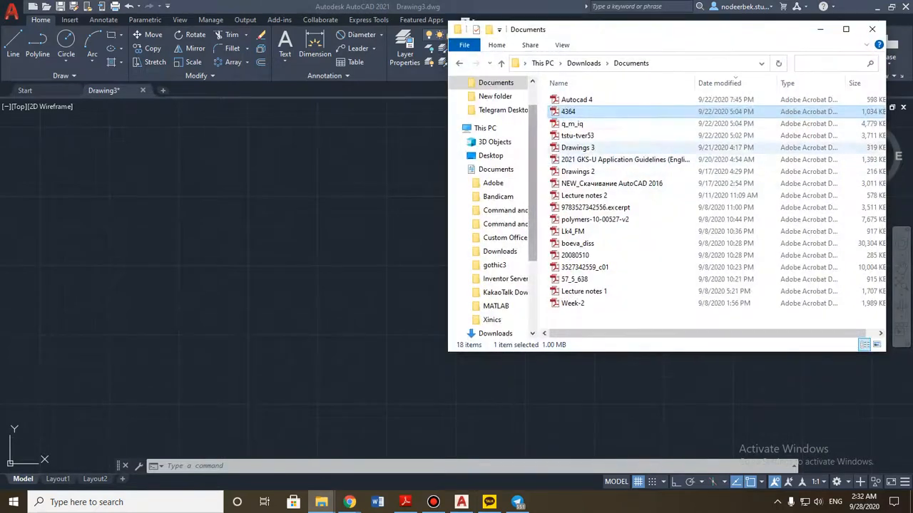
{"action": "key", "text": "Down"}
{"action": "key", "text": "Down"}
{"action": "key", "text": "Down"}
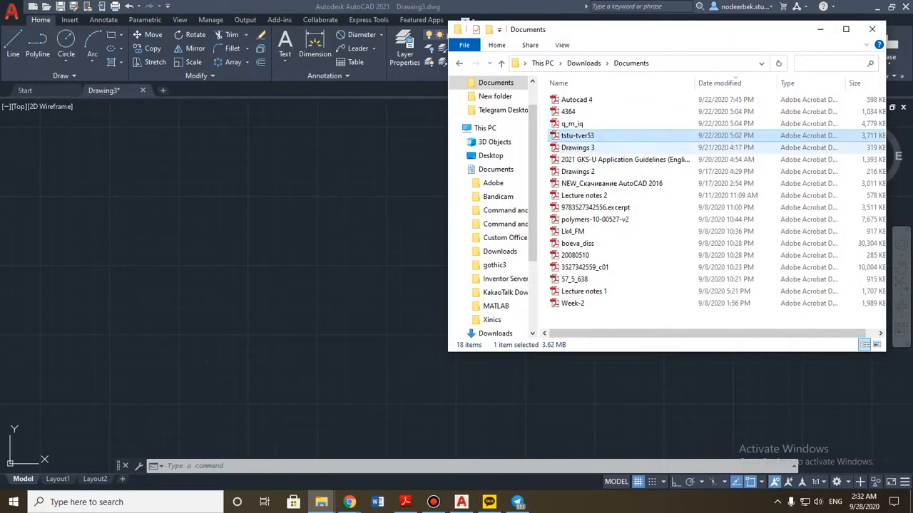
{"action": "left_click_drag", "start_coordinate": [578, 148], "coordinate": [199, 296]}
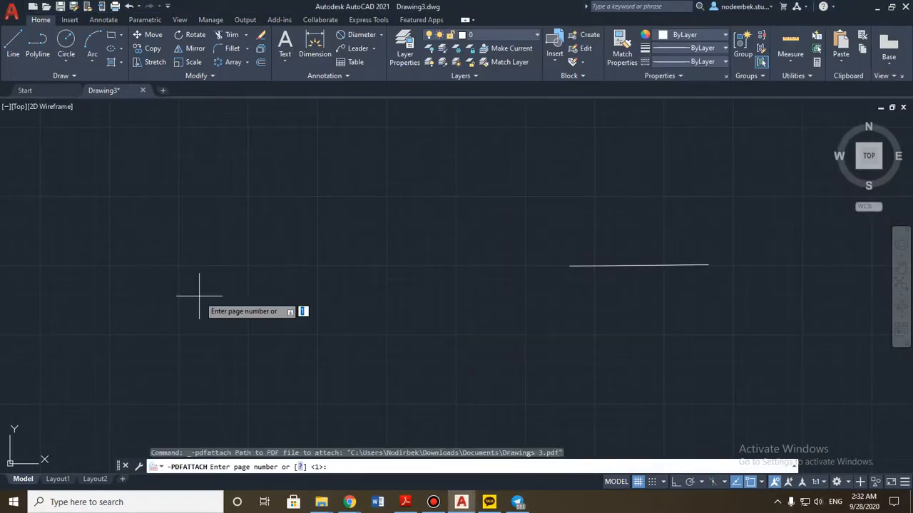
Step: Place page 3 of the PDF beside the line, picking its scale freehand and accepting 0 rotation
{"action": "type", "text": "3"}
{"action": "key", "text": "Return"}
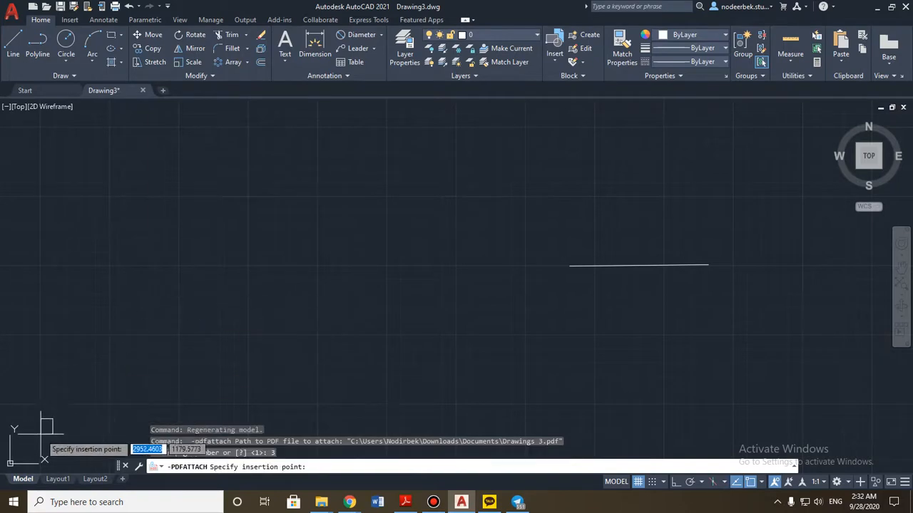
{"action": "left_click", "coordinate": [24, 451]}
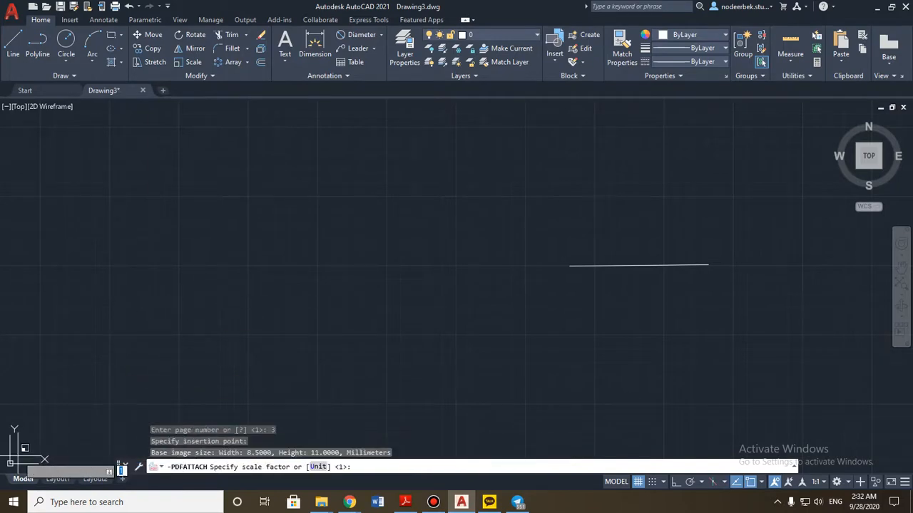
{"action": "left_click", "coordinate": [66, 432]}
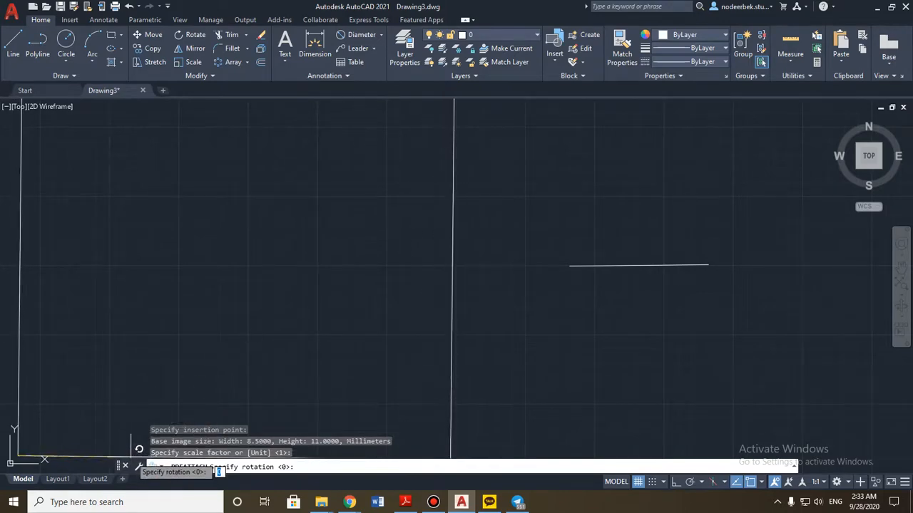
{"action": "key", "text": "Return"}
{"action": "key", "text": "Escape"}
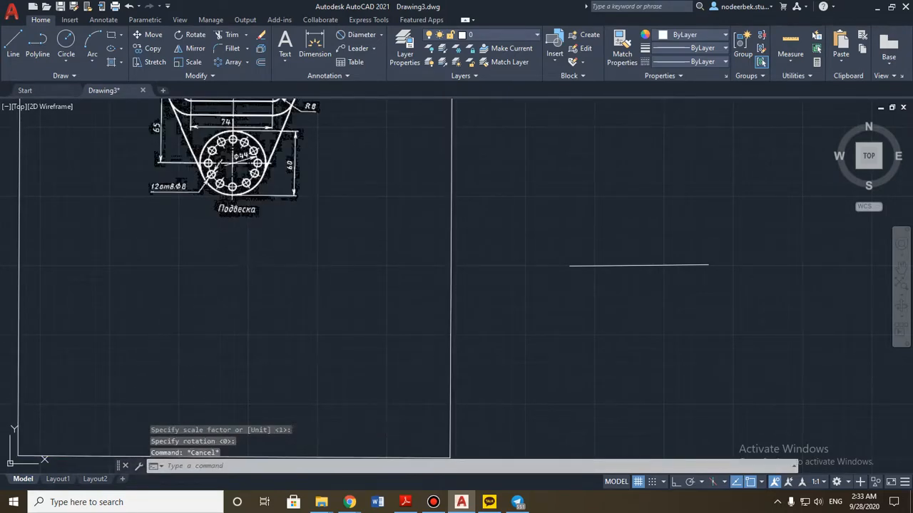
Step: Erase the 100-unit reference line beside the attached PDF page
{"action": "middle_click_drag", "start_coordinate": [222, 206], "coordinate": [215, 316]}
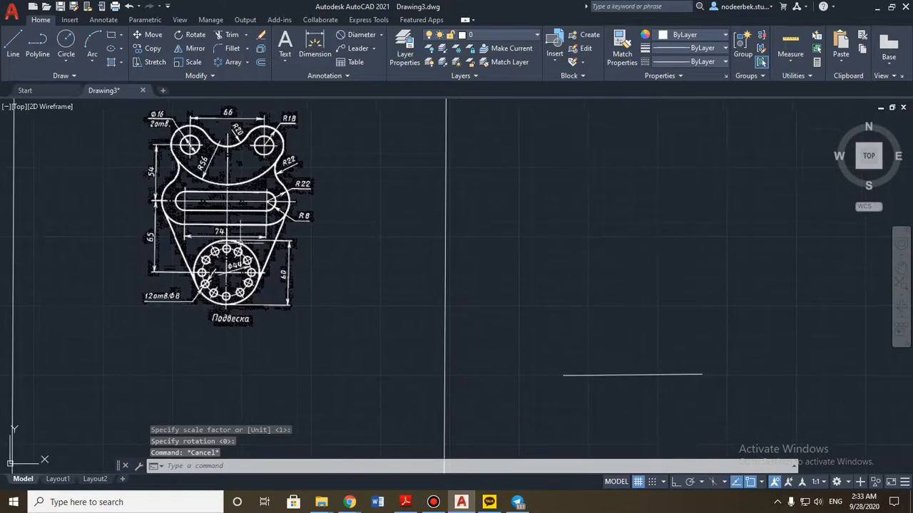
{"action": "mouse_move", "coordinate": [833, 322]}
{"action": "left_mouse_down"}
{"action": "mouse_move", "coordinate": [679, 422]}
{"action": "mouse_move", "coordinate": [642, 364]}
{"action": "left_mouse_up"}
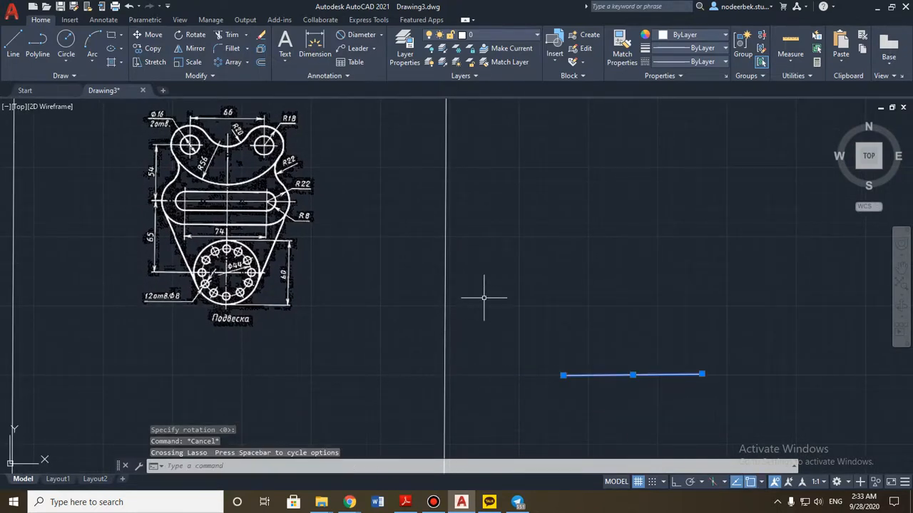
{"action": "key", "text": "Delete"}
{"action": "middle_click_drag", "start_coordinate": [430, 246], "coordinate": [460, 291]}
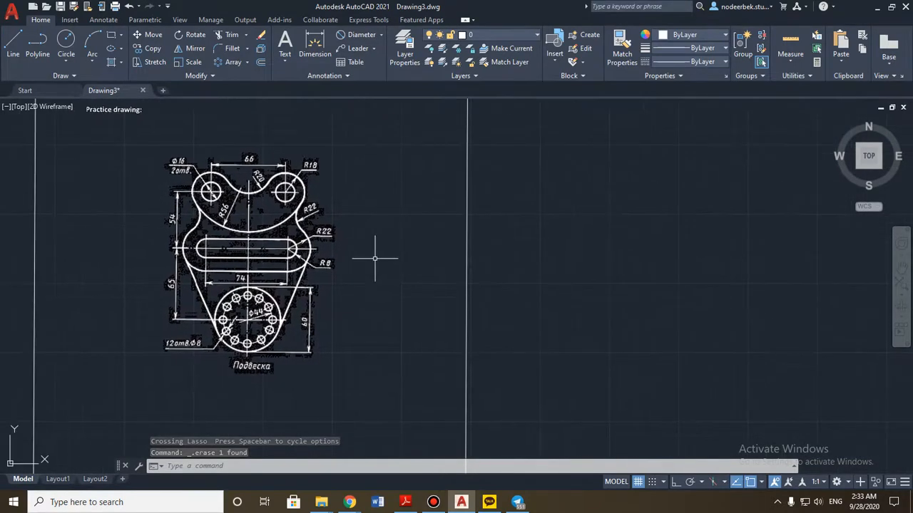
Step: Draw a circle of radius 22 in the empty area outside the attached PDF page
{"action": "scroll", "coordinate": [371, 259], "scroll_direction": "up", "scroll_amount": 4}
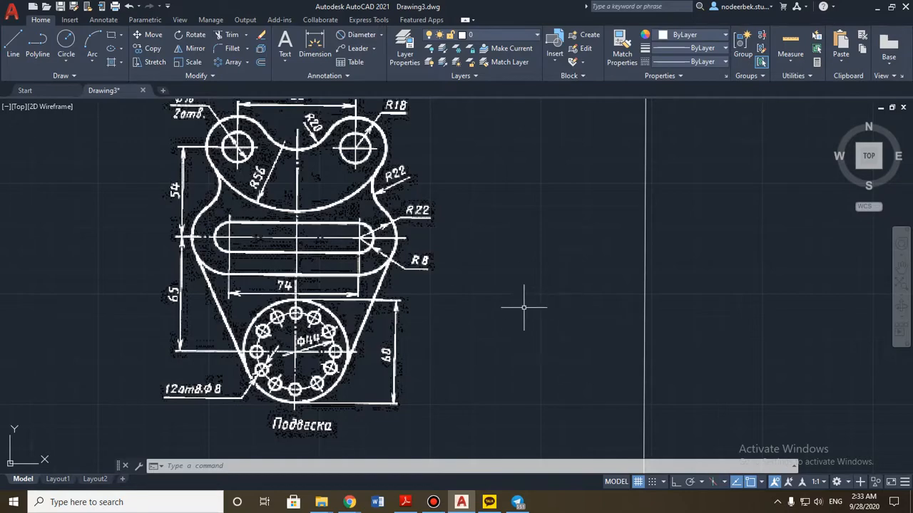
{"action": "mouse_move", "coordinate": [509, 297]}
{"action": "middle_mouse_down"}
{"action": "mouse_move", "coordinate": [456, 332]}
{"action": "mouse_move", "coordinate": [461, 306]}
{"action": "mouse_move", "coordinate": [473, 317]}
{"action": "mouse_move", "coordinate": [474, 309]}
{"action": "mouse_move", "coordinate": [442, 300]}
{"action": "middle_mouse_up"}
{"action": "scroll", "coordinate": [485, 306], "scroll_direction": "down", "scroll_amount": 3}
{"action": "scroll", "coordinate": [442, 300], "scroll_direction": "up", "scroll_amount": 4}
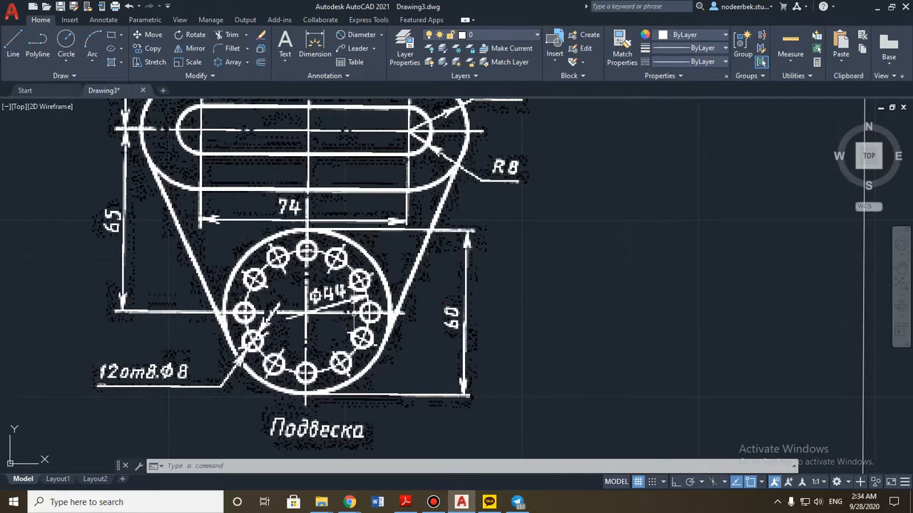
{"action": "scroll", "coordinate": [642, 313], "scroll_direction": "down", "scroll_amount": 3}
{"action": "mouse_move", "coordinate": [669, 299]}
{"action": "middle_mouse_down"}
{"action": "mouse_move", "coordinate": [495, 296]}
{"action": "mouse_move", "coordinate": [509, 277]}
{"action": "mouse_move", "coordinate": [393, 308]}
{"action": "middle_mouse_up"}
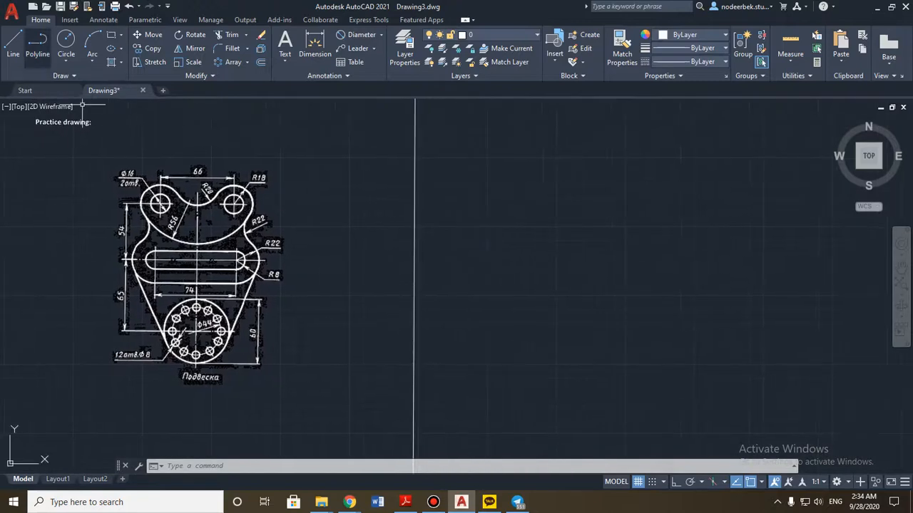
{"action": "left_click", "coordinate": [66, 43]}
{"action": "left_click", "coordinate": [585, 287]}
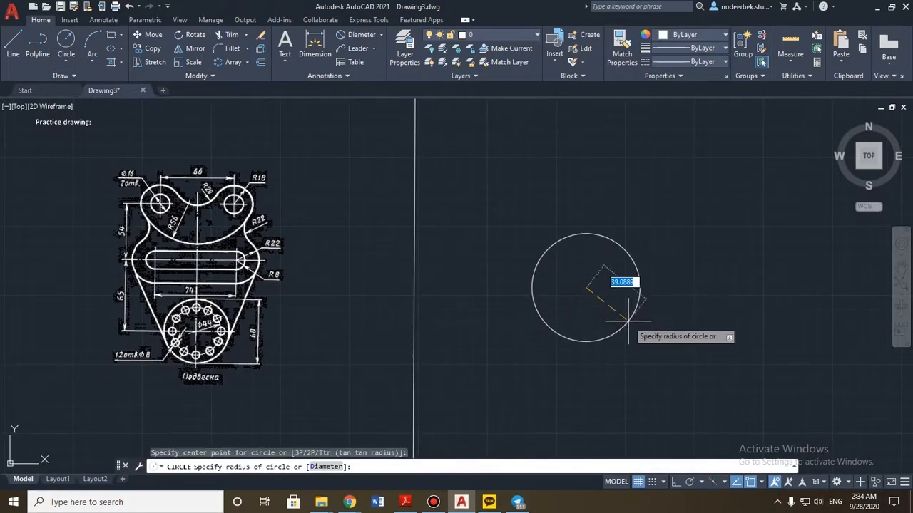
{"action": "type", "text": "22"}
{"action": "key", "text": "Return"}
{"action": "scroll", "coordinate": [509, 316], "scroll_direction": "up", "scroll_amount": 3}
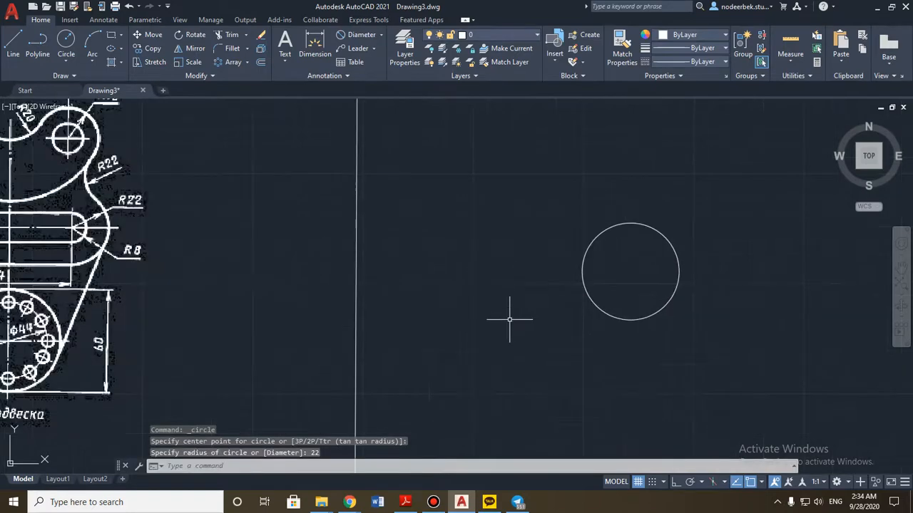
Step: Draw a concentric circle of radius 30 around the first circle's center
{"action": "middle_click_drag", "start_coordinate": [447, 327], "coordinate": [511, 323]}
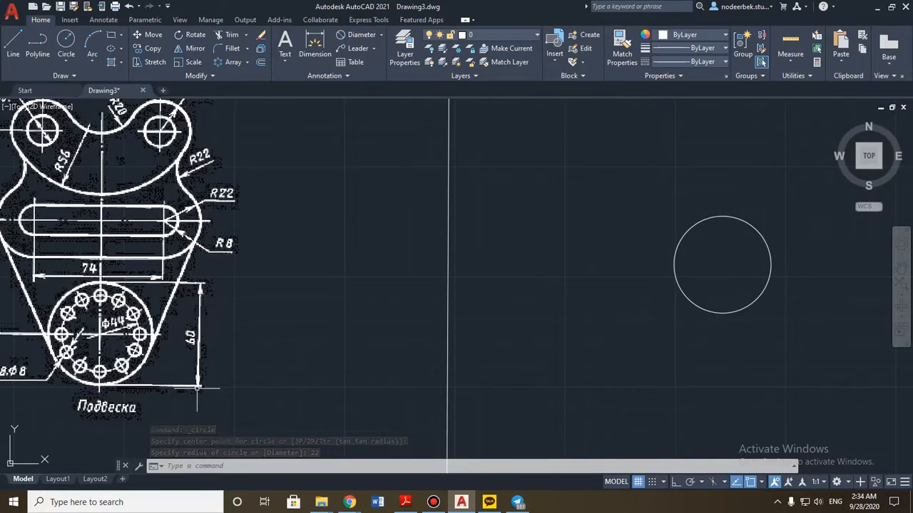
{"action": "middle_click_drag", "start_coordinate": [328, 341], "coordinate": [289, 341]}
{"action": "key", "text": "Return"}
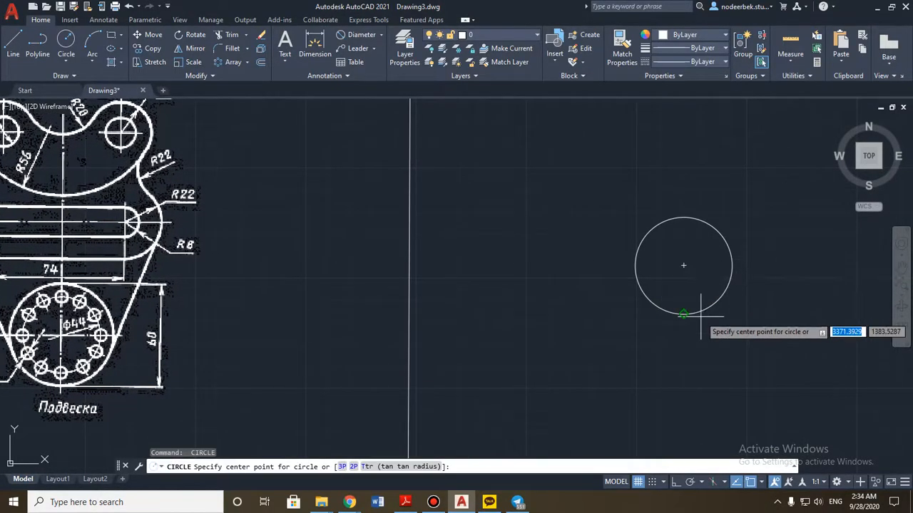
{"action": "left_click", "coordinate": [683, 265]}
{"action": "type", "text": "30"}
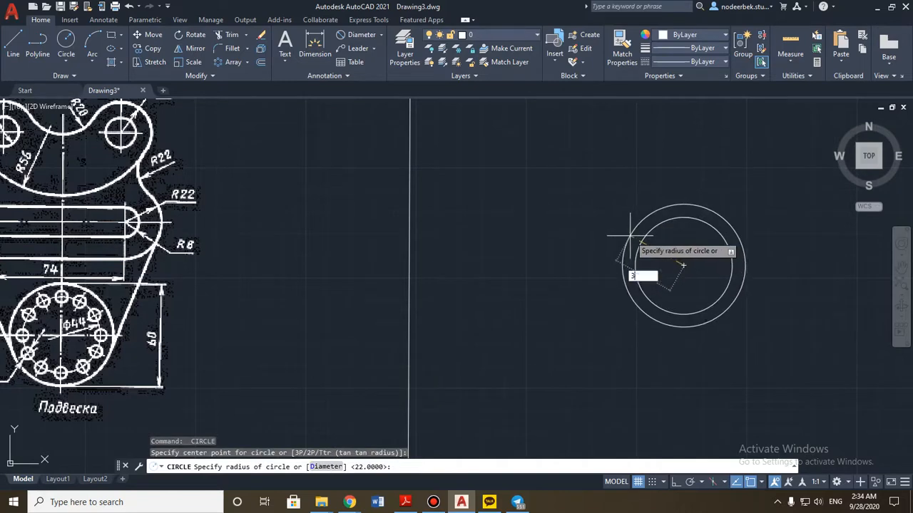
{"action": "key", "text": "Return"}
Step: Add center marks to the outer and inner concentric circles
{"action": "middle_click_drag", "start_coordinate": [492, 286], "coordinate": [533, 275]}
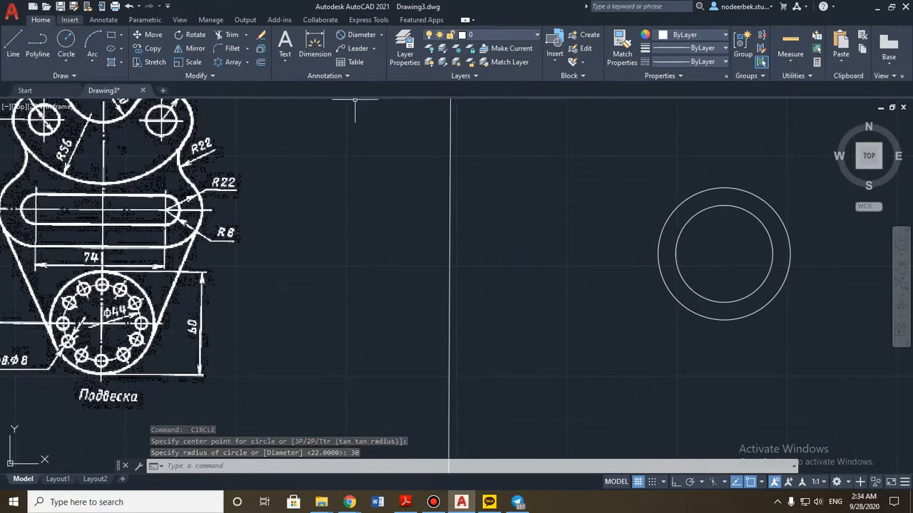
{"action": "left_click", "coordinate": [104, 20]}
{"action": "left_click", "coordinate": [380, 50]}
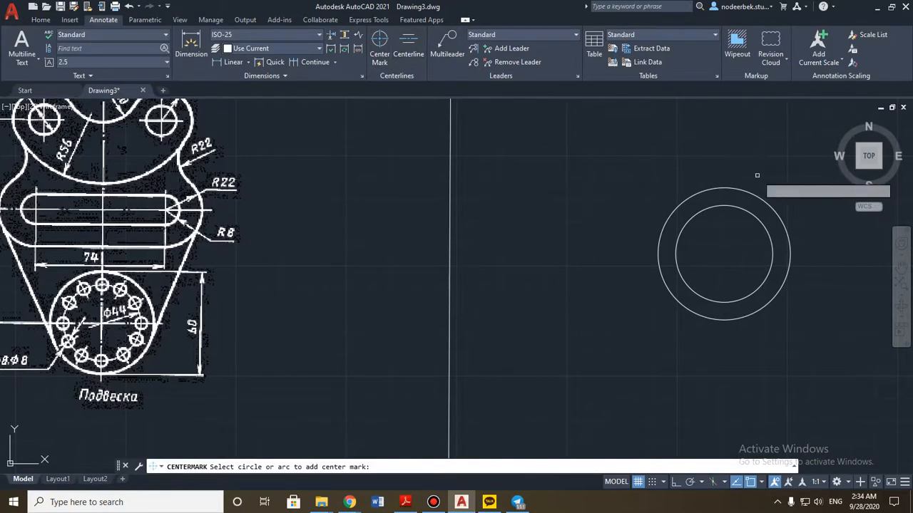
{"action": "left_click", "coordinate": [749, 190]}
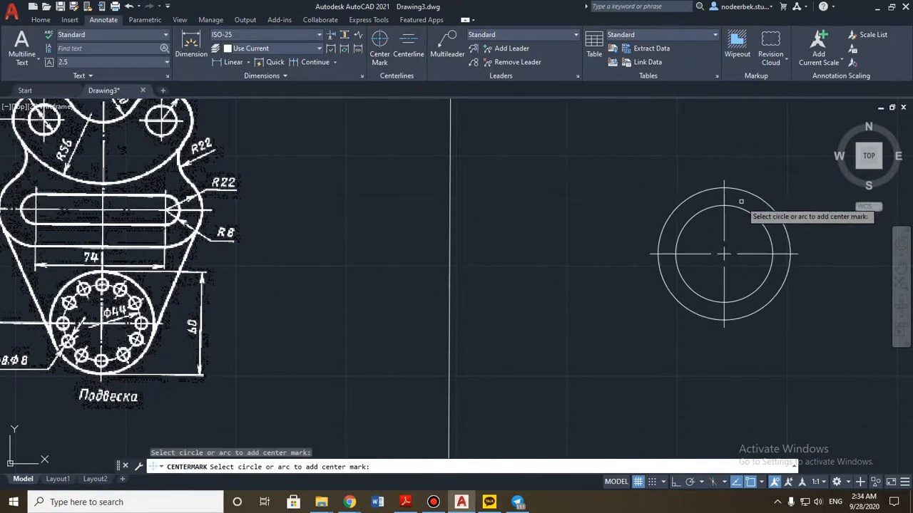
{"action": "key", "text": "F1"}
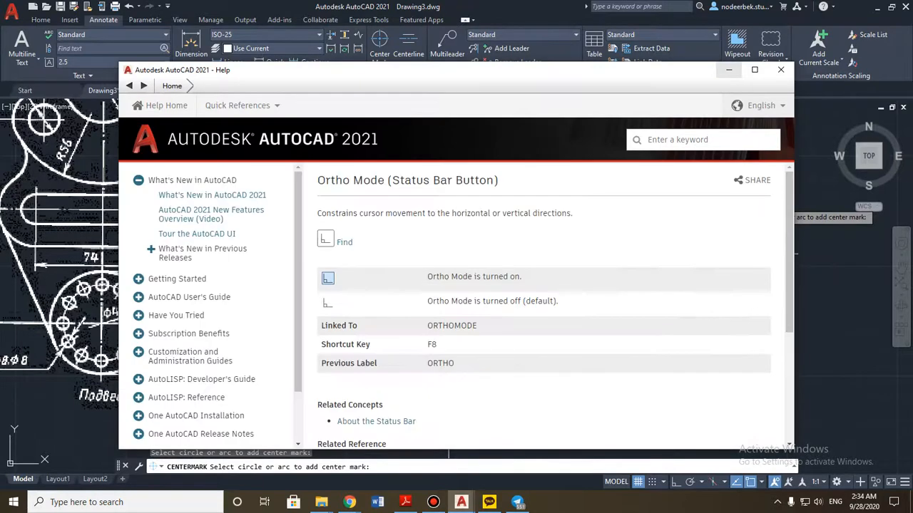
{"action": "left_click", "coordinate": [781, 70]}
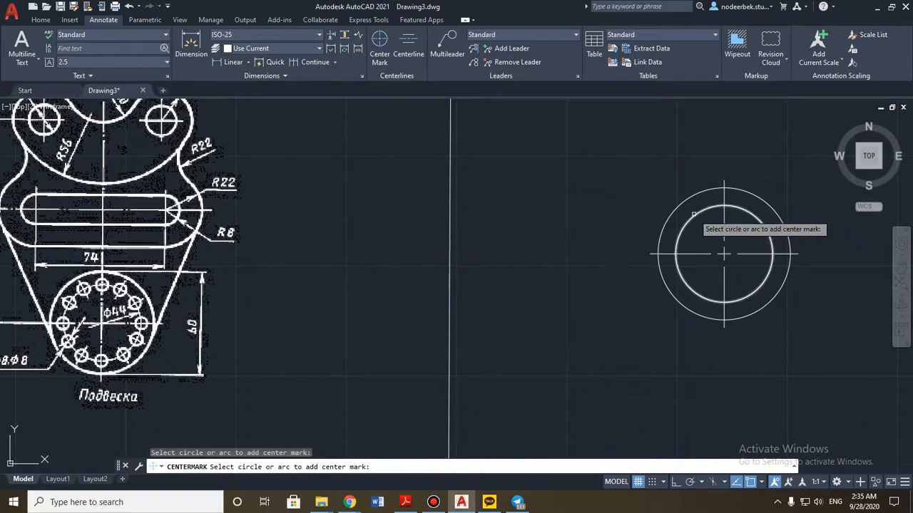
{"action": "left_click", "coordinate": [743, 212]}
{"action": "key", "text": "Escape"}
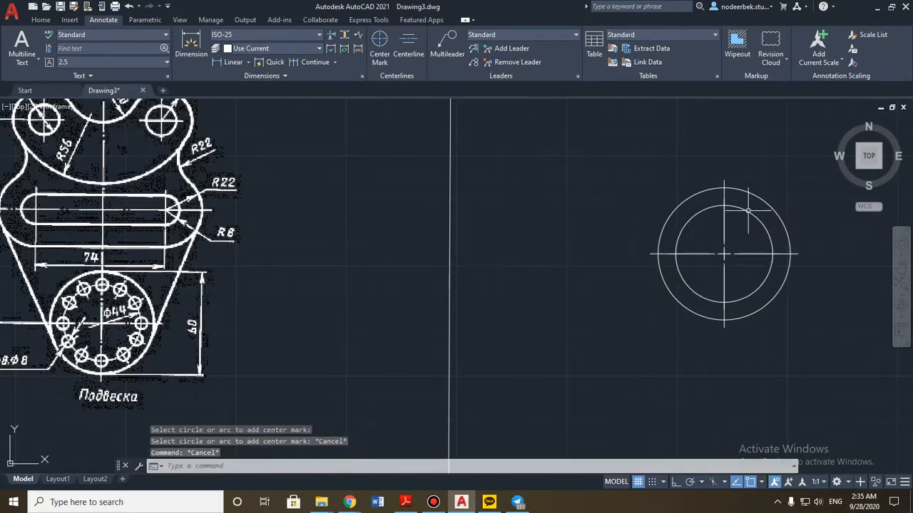
Step: Set the linetype of the inner radius-22 circle to CENTER2
{"action": "left_click", "coordinate": [748, 210]}
{"action": "key", "text": "Escape"}
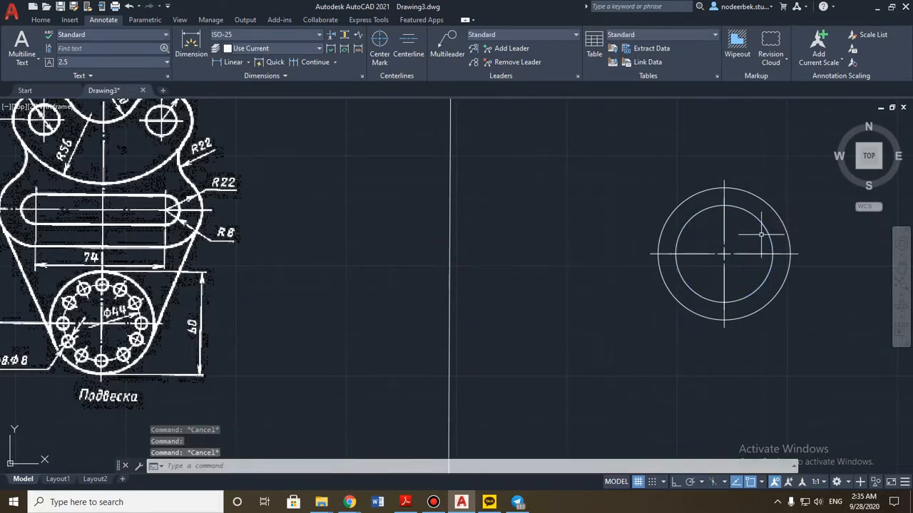
{"action": "left_click", "coordinate": [711, 210]}
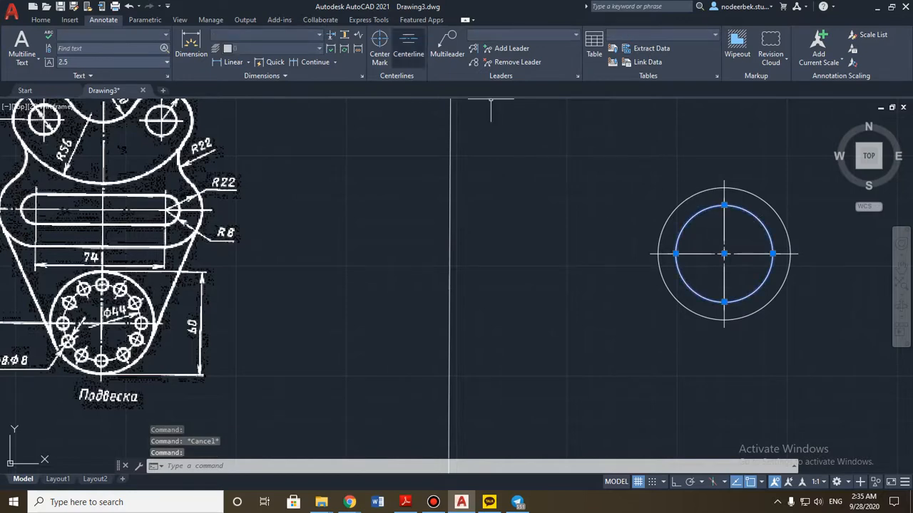
{"action": "left_click", "coordinate": [41, 19]}
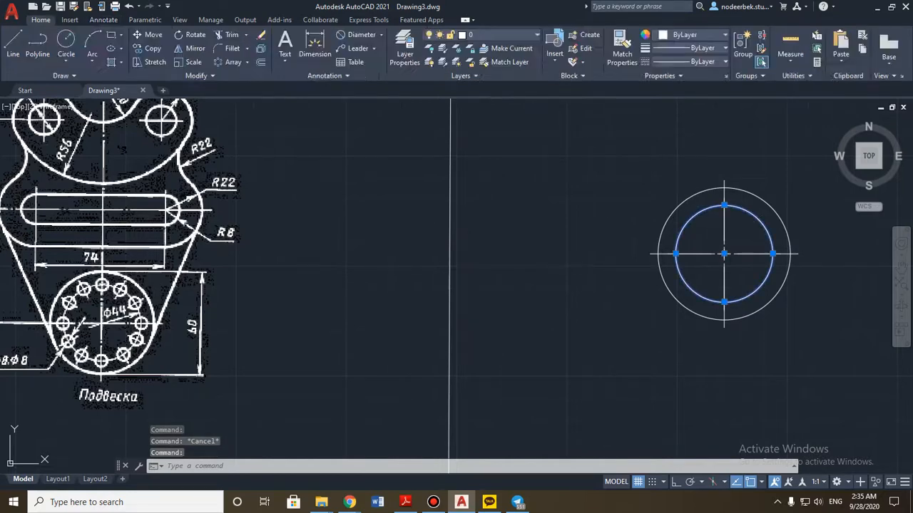
{"action": "left_click", "coordinate": [713, 61]}
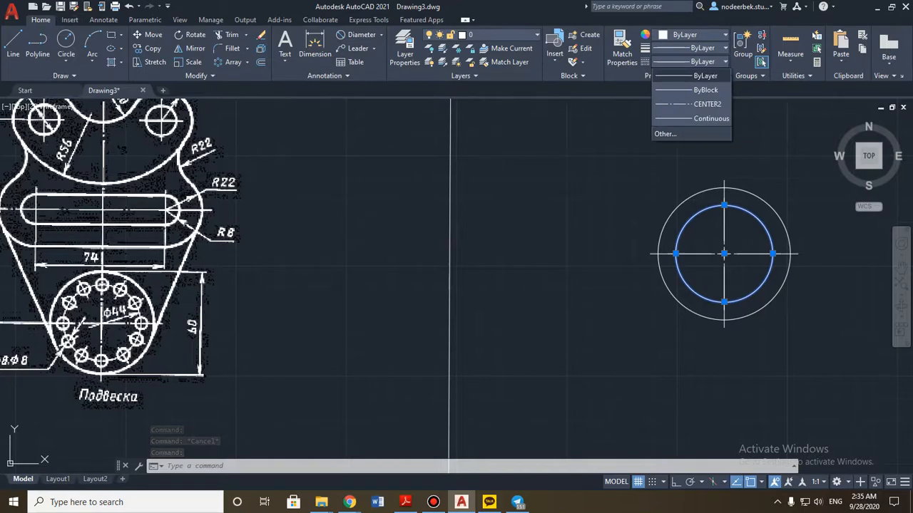
{"action": "left_click", "coordinate": [707, 104]}
{"action": "key", "text": "Escape"}
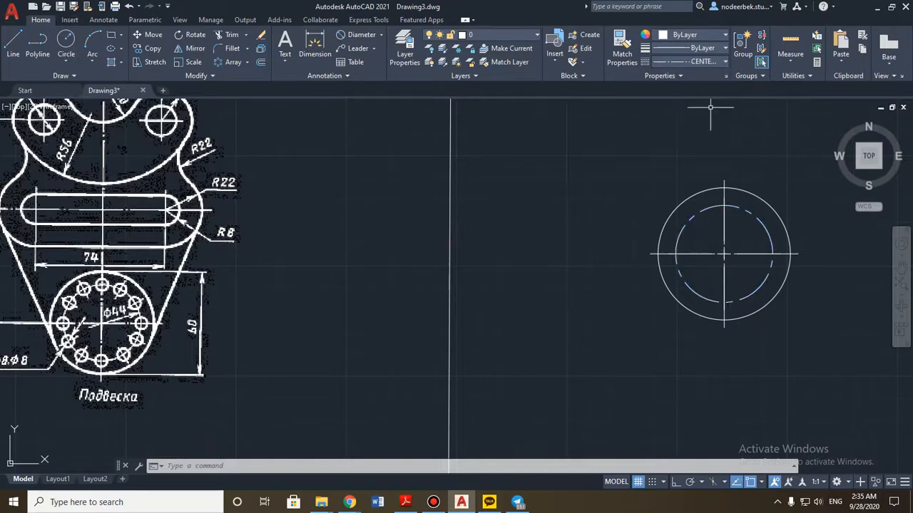
Step: Draw a circle of radius 4 centered where the dashed circle meets the vertical center line at its top
{"action": "mouse_move", "coordinate": [566, 287]}
{"action": "middle_mouse_down"}
{"action": "mouse_move", "coordinate": [489, 289]}
{"action": "mouse_move", "coordinate": [544, 283]}
{"action": "mouse_move", "coordinate": [513, 264]}
{"action": "middle_mouse_up"}
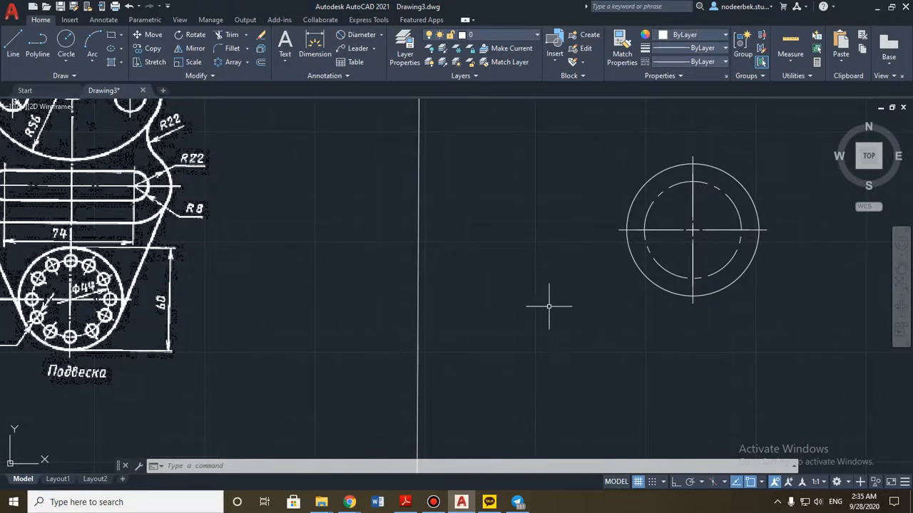
{"action": "middle_click_drag", "start_coordinate": [650, 305], "coordinate": [610, 303]}
{"action": "middle_click_drag", "start_coordinate": [330, 246], "coordinate": [409, 247]}
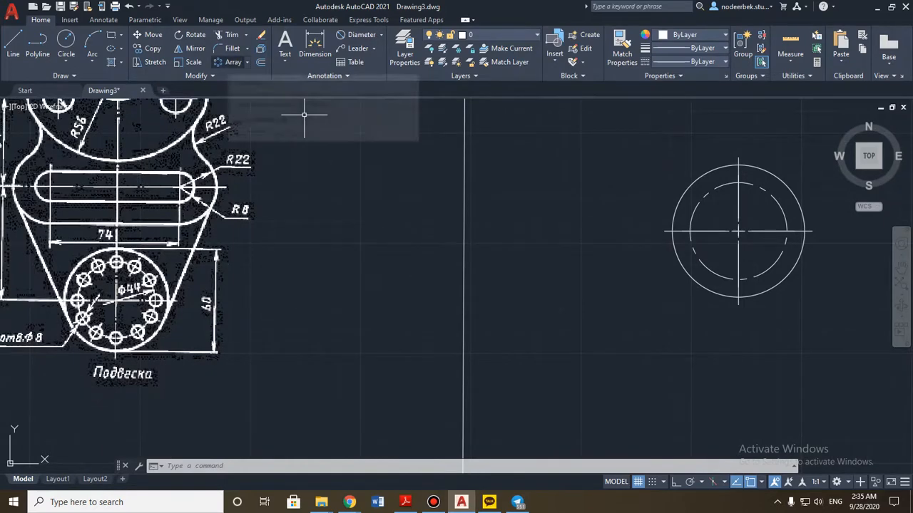
{"action": "middle_click_drag", "start_coordinate": [534, 287], "coordinate": [507, 295]}
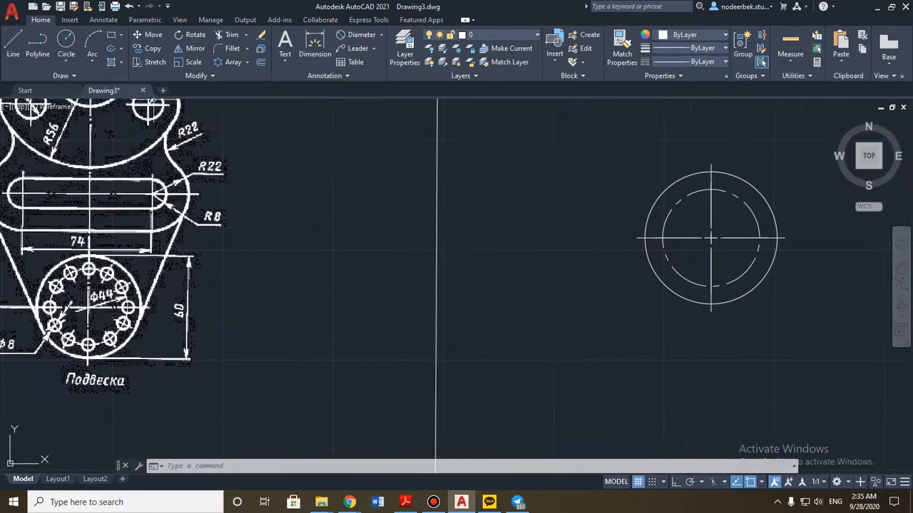
{"action": "left_click", "coordinate": [65, 42]}
{"action": "scroll", "coordinate": [69, 306], "scroll_direction": "up", "scroll_amount": 5}
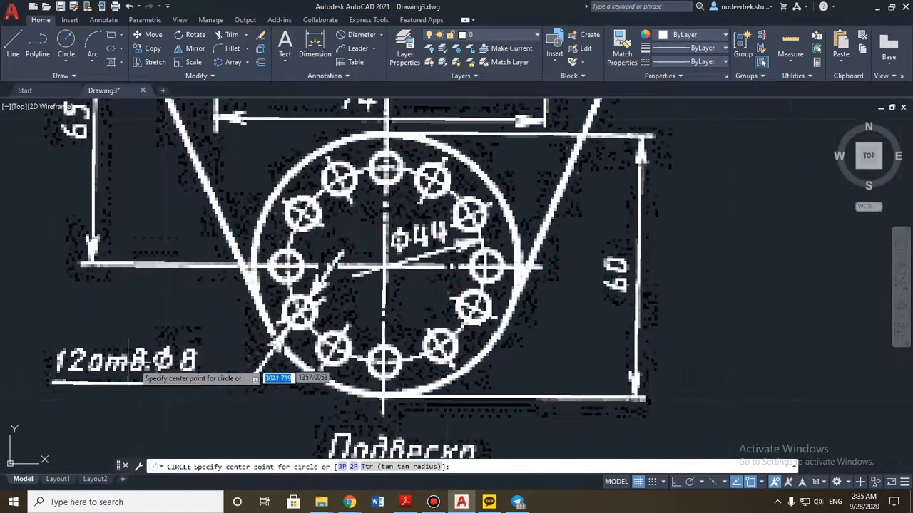
{"action": "middle_click_drag", "start_coordinate": [189, 375], "coordinate": [165, 338]}
{"action": "scroll", "coordinate": [468, 287], "scroll_direction": "down", "scroll_amount": 4}
{"action": "middle_click_drag", "start_coordinate": [571, 249], "coordinate": [192, 293]}
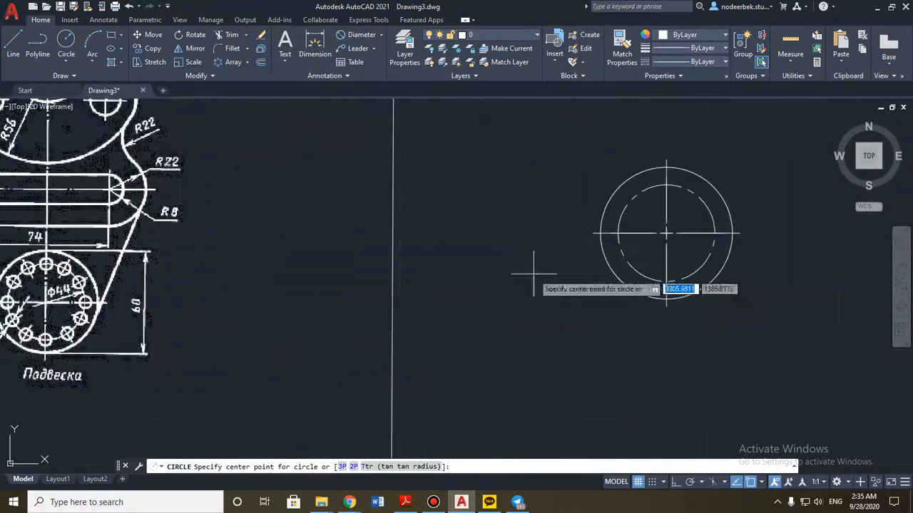
{"action": "mouse_move", "coordinate": [698, 194]}
{"action": "middle_mouse_down"}
{"action": "mouse_move", "coordinate": [495, 231]}
{"action": "mouse_move", "coordinate": [434, 274]}
{"action": "middle_mouse_up"}
{"action": "scroll", "coordinate": [515, 215], "scroll_direction": "up", "scroll_amount": 4}
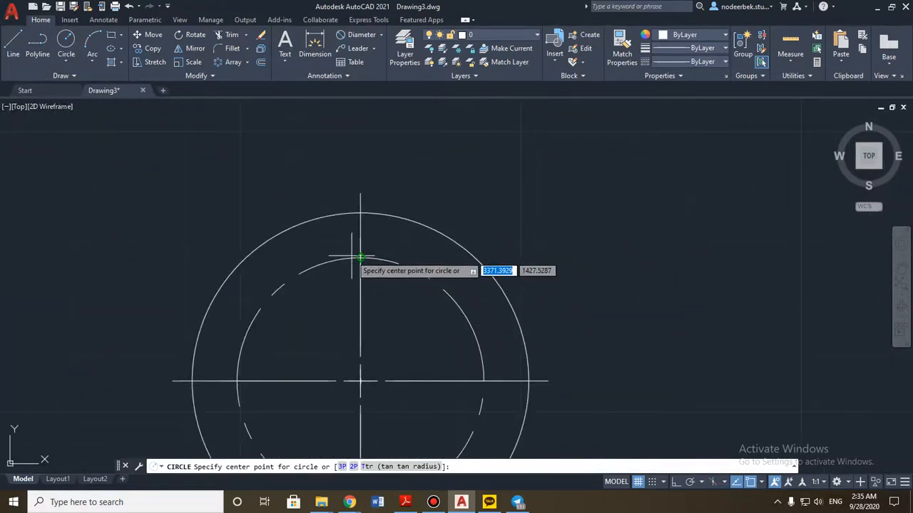
{"action": "left_click", "coordinate": [359, 258]}
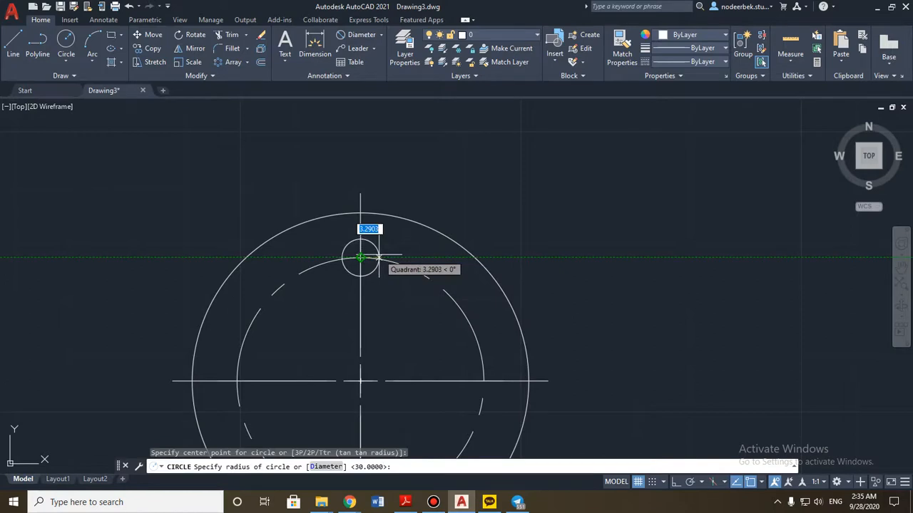
{"action": "type", "text": "4"}
{"action": "key", "text": "Return"}
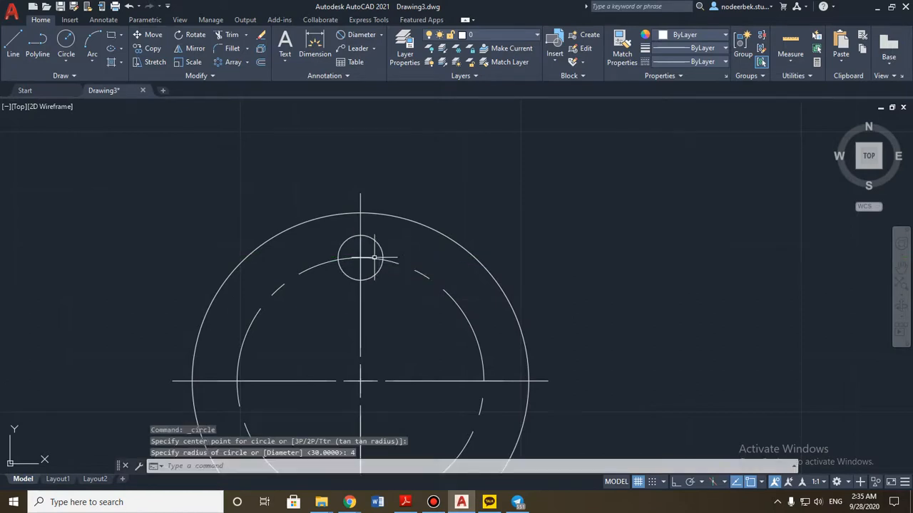
Step: Compare the small holes and their center marks in the reference disc with the newly drawn hole
{"action": "scroll", "coordinate": [373, 258], "scroll_direction": "up", "scroll_amount": 4}
{"action": "scroll", "coordinate": [363, 261], "scroll_direction": "down", "scroll_amount": 5}
{"action": "scroll", "coordinate": [364, 266], "scroll_direction": "down", "scroll_amount": 4}
{"action": "mouse_move", "coordinate": [335, 268]}
{"action": "middle_mouse_down"}
{"action": "mouse_move", "coordinate": [437, 226]}
{"action": "mouse_move", "coordinate": [561, 206]}
{"action": "mouse_move", "coordinate": [381, 225]}
{"action": "middle_mouse_up"}
{"action": "scroll", "coordinate": [451, 214], "scroll_direction": "up", "scroll_amount": 2}
{"action": "scroll", "coordinate": [442, 207], "scroll_direction": "down", "scroll_amount": 3}
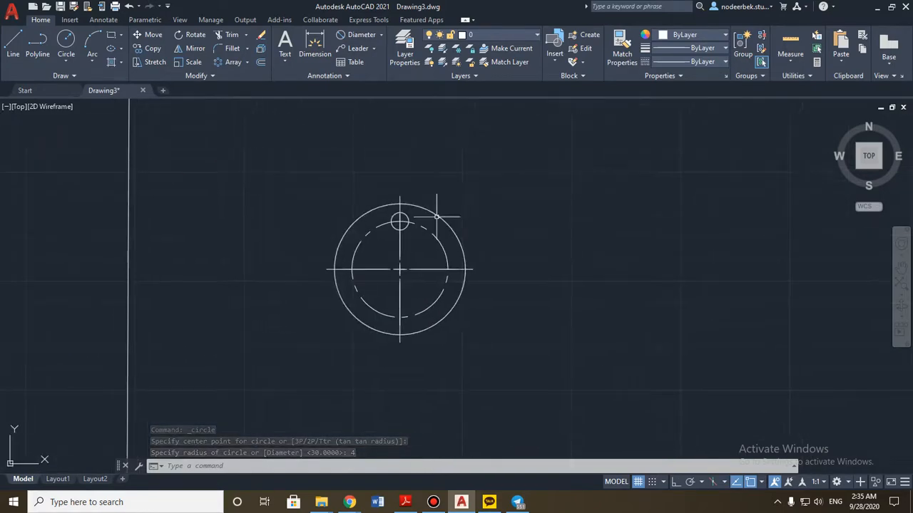
{"action": "mouse_move", "coordinate": [298, 235]}
{"action": "middle_mouse_down"}
{"action": "mouse_move", "coordinate": [428, 228]}
{"action": "mouse_move", "coordinate": [326, 209]}
{"action": "middle_mouse_up"}
{"action": "scroll", "coordinate": [430, 220], "scroll_direction": "up", "scroll_amount": 4}
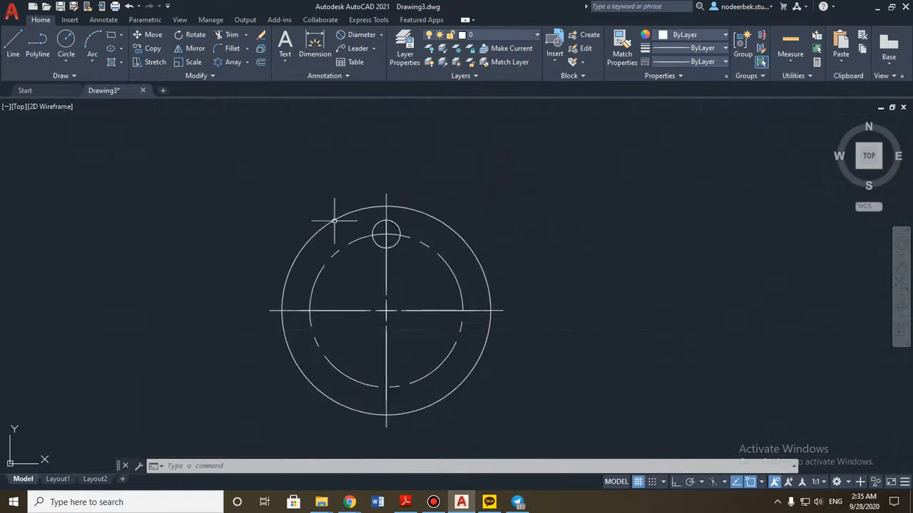
{"action": "middle_click_drag", "start_coordinate": [227, 240], "coordinate": [410, 198]}
{"action": "middle_click_drag", "start_coordinate": [112, 275], "coordinate": [311, 261]}
{"action": "middle_click_drag", "start_coordinate": [148, 279], "coordinate": [379, 264]}
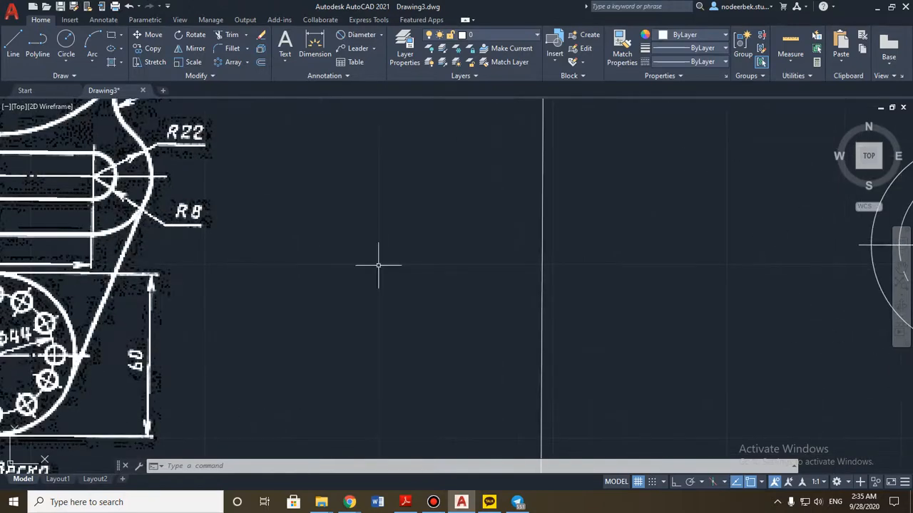
{"action": "middle_click_drag", "start_coordinate": [179, 299], "coordinate": [415, 259]}
{"action": "scroll", "coordinate": [274, 275], "scroll_direction": "up", "scroll_amount": 2}
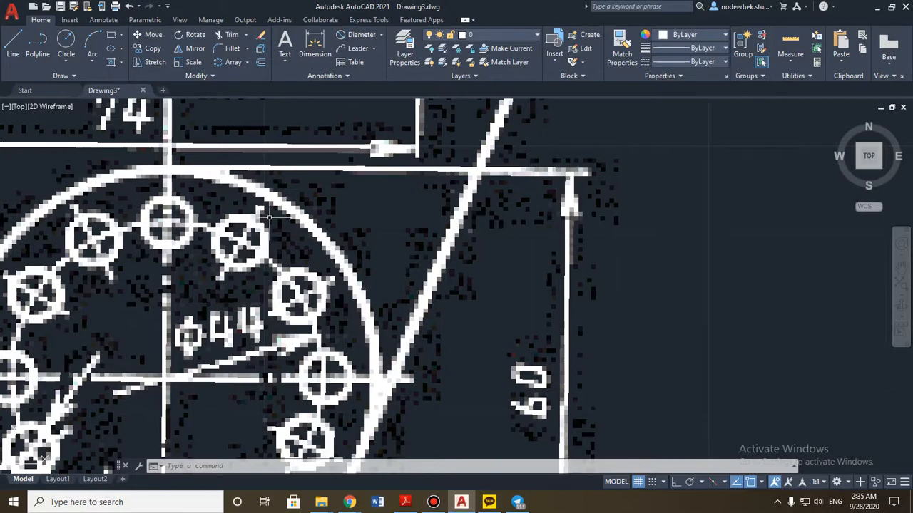
{"action": "scroll", "coordinate": [241, 249], "scroll_direction": "down", "scroll_amount": 2}
{"action": "middle_click_drag", "start_coordinate": [499, 243], "coordinate": [173, 243]}
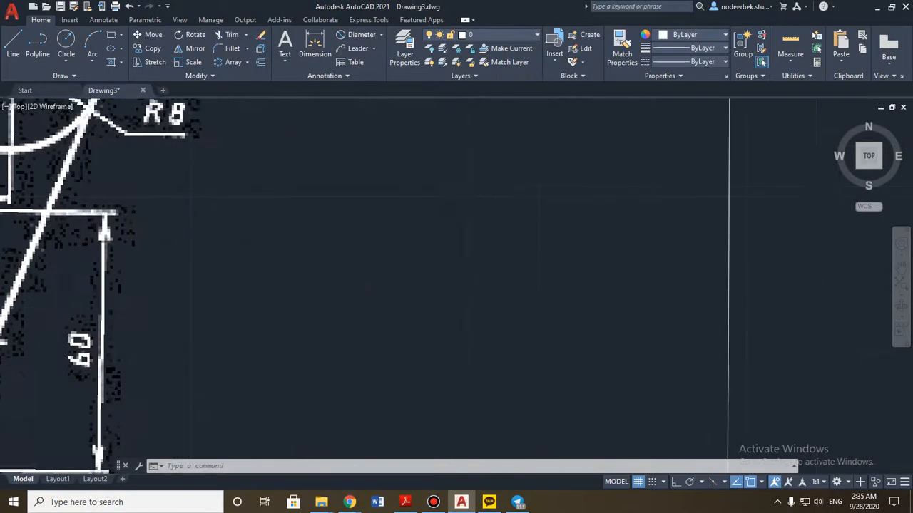
{"action": "scroll", "coordinate": [509, 241], "scroll_direction": "down", "scroll_amount": 3}
{"action": "scroll", "coordinate": [509, 240], "scroll_direction": "down", "scroll_amount": 1}
{"action": "mouse_move", "coordinate": [510, 240]}
{"action": "middle_mouse_down"}
{"action": "mouse_move", "coordinate": [339, 230]}
{"action": "mouse_move", "coordinate": [383, 189]}
{"action": "mouse_move", "coordinate": [357, 226]}
{"action": "mouse_move", "coordinate": [343, 227]}
{"action": "middle_mouse_up"}
{"action": "scroll", "coordinate": [421, 210], "scroll_direction": "up", "scroll_amount": 3}
{"action": "scroll", "coordinate": [387, 220], "scroll_direction": "up", "scroll_amount": 2}
{"action": "scroll", "coordinate": [394, 194], "scroll_direction": "up", "scroll_amount": 2}
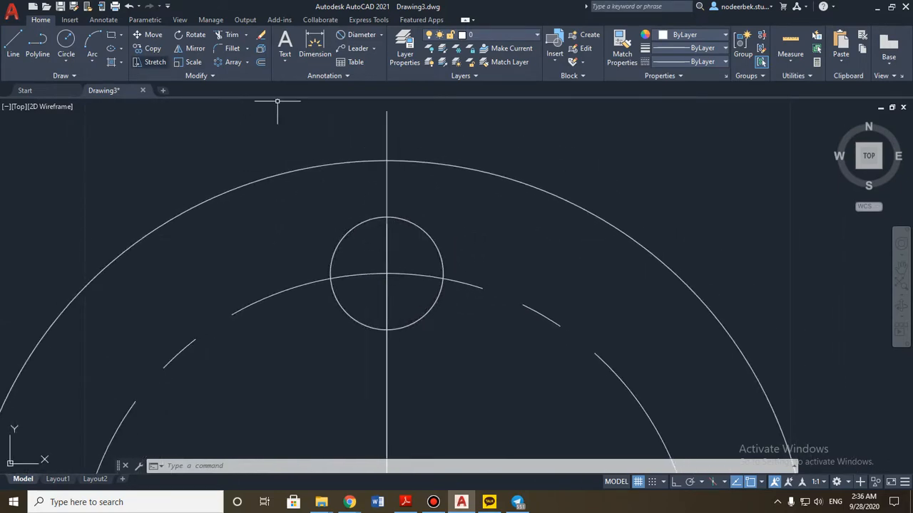
{"action": "type", "text": "l"}
{"action": "key", "text": "Return"}
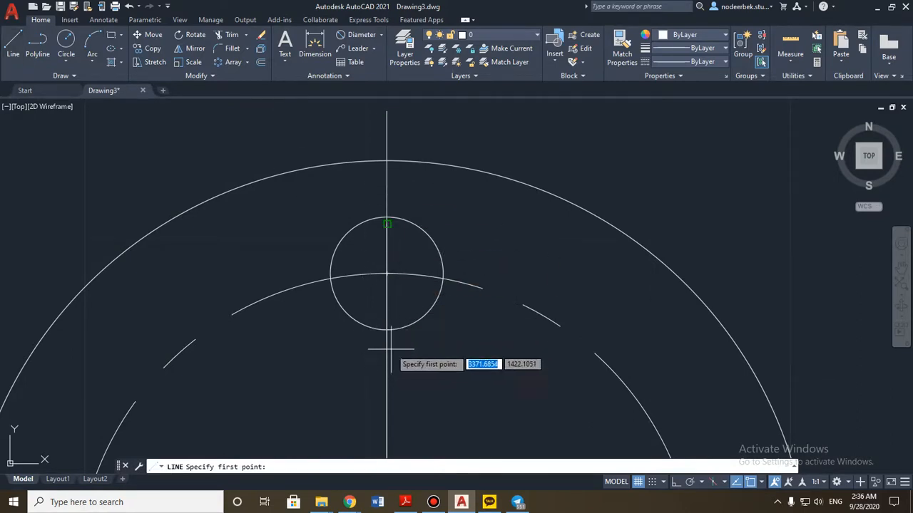
{"action": "left_click", "coordinate": [386, 224]}
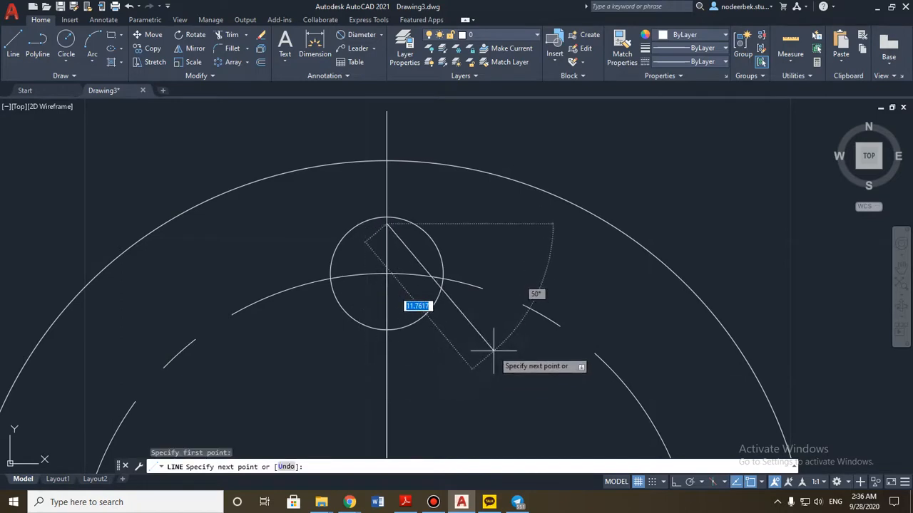
{"action": "key", "text": "Escape"}
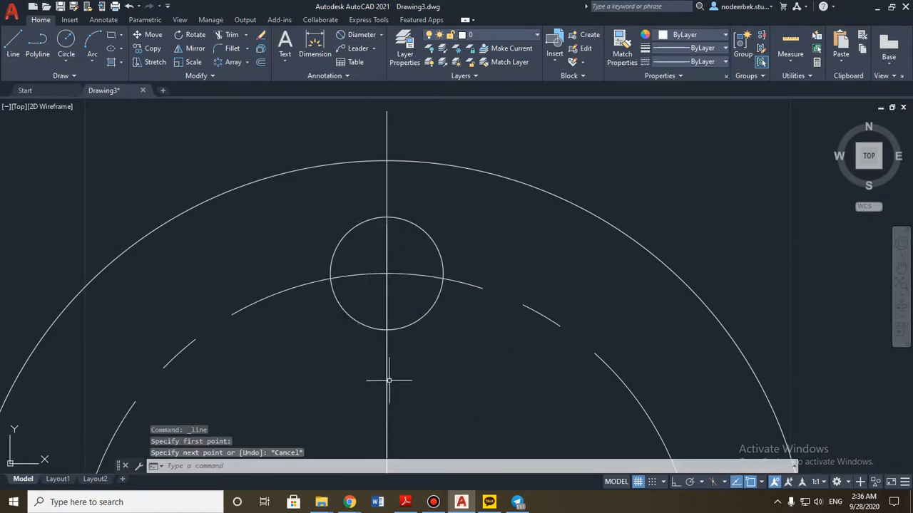
Step: Draw a vertical line across the small hole from its top quadrant to its bottom quadrant
{"action": "key", "text": "Return"}
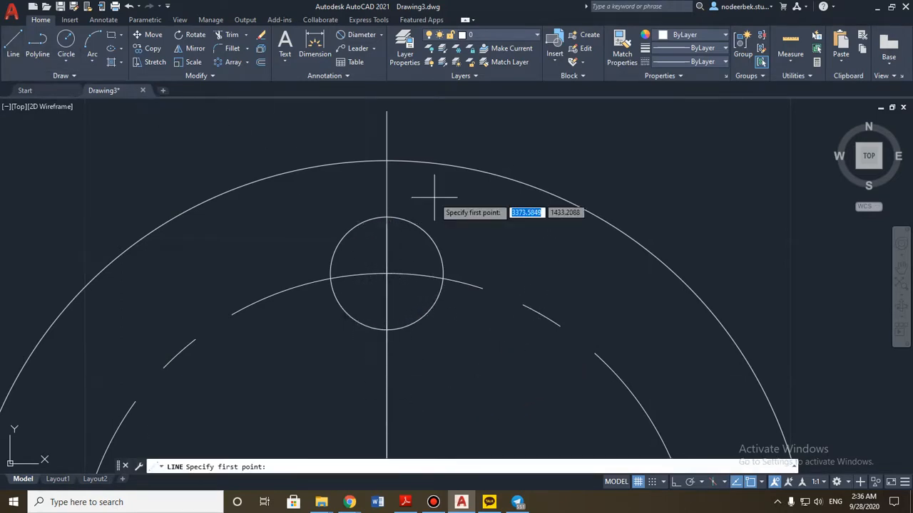
{"action": "left_click", "coordinate": [387, 217]}
{"action": "left_click", "coordinate": [386, 330]}
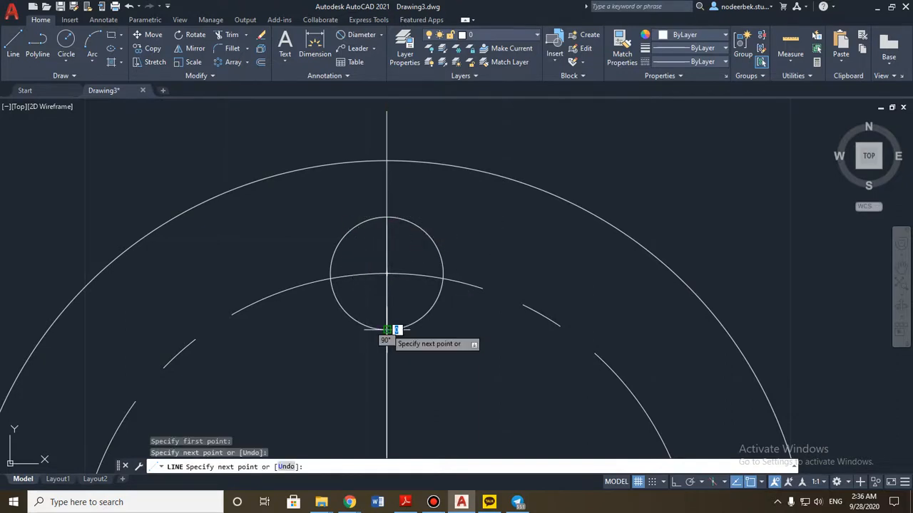
{"action": "key", "text": "Escape"}
Step: Stretch the upper end of the small hole's vertical line 2 units upward beyond the circle
{"action": "left_click", "coordinate": [387, 253]}
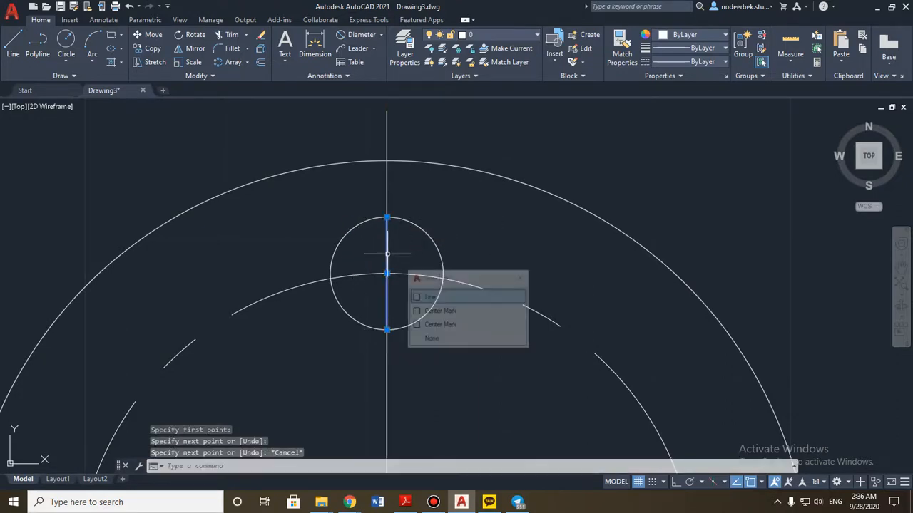
{"action": "left_click", "coordinate": [386, 218]}
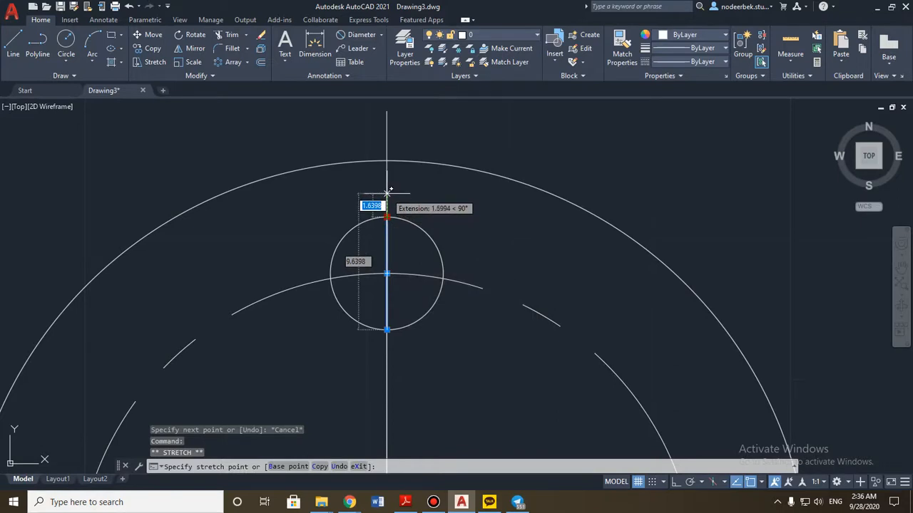
{"action": "type", "text": "2"}
{"action": "key", "text": "Return"}
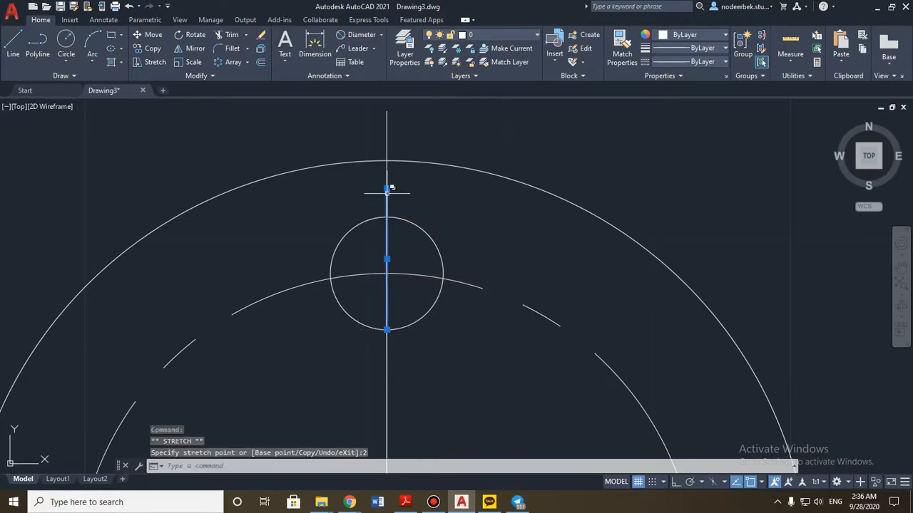
{"action": "key", "text": "Escape"}
Step: Try to extend the lower end of the small hole's vertical line by 2 units
{"action": "left_click", "coordinate": [387, 318]}
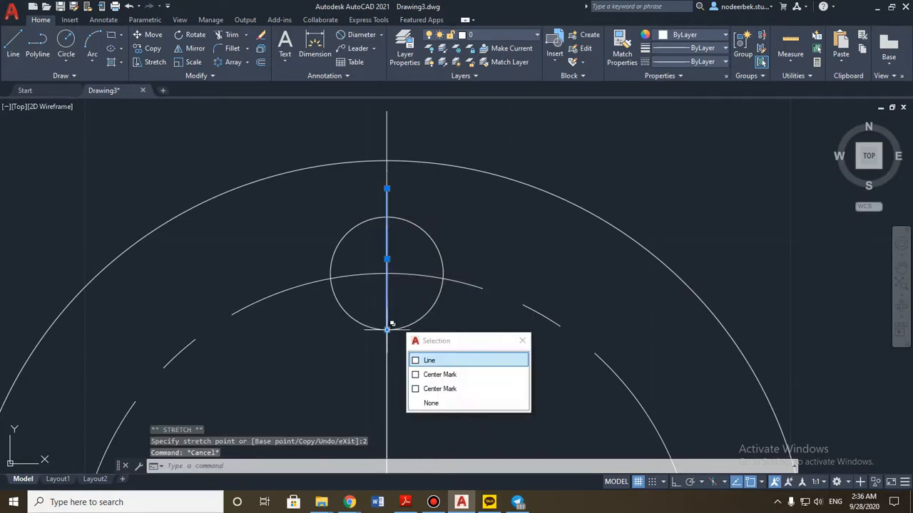
{"action": "left_click", "coordinate": [429, 360]}
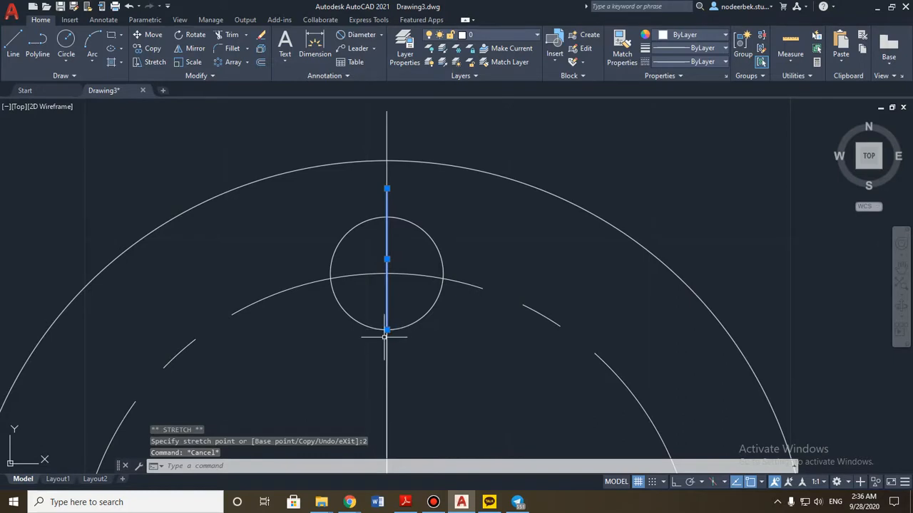
{"action": "left_click", "coordinate": [388, 329]}
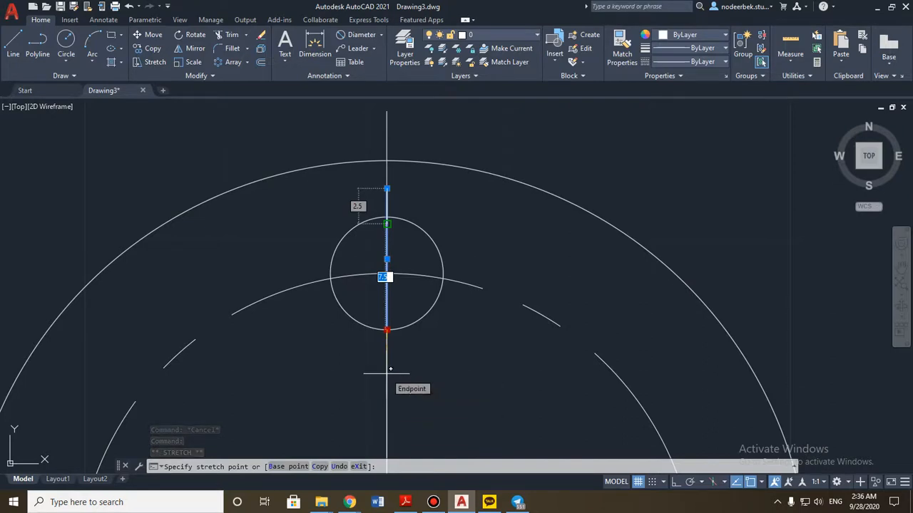
{"action": "type", "text": "2"}
{"action": "key", "text": "Return"}
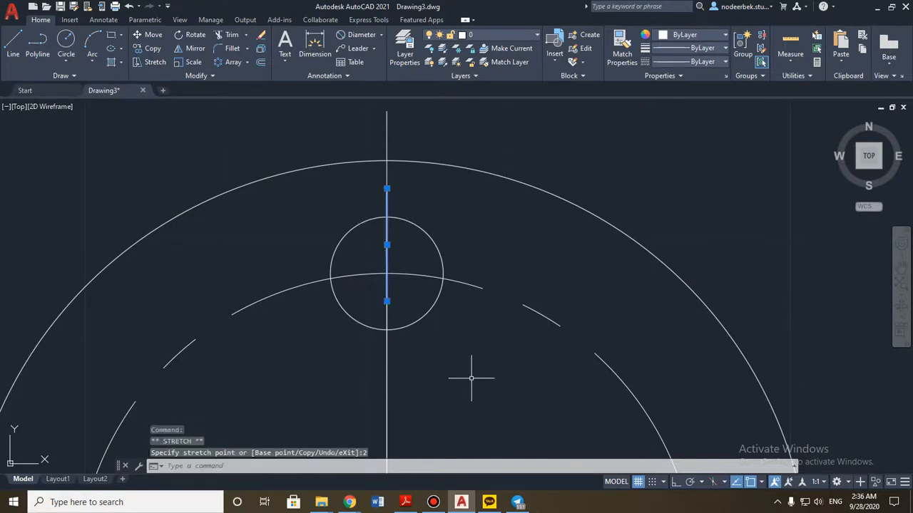
{"action": "key", "text": "Escape"}
Step: Delete both overlapping center marks from the lower disc, keeping the small hole's vertical line
{"action": "left_click", "coordinate": [386, 318]}
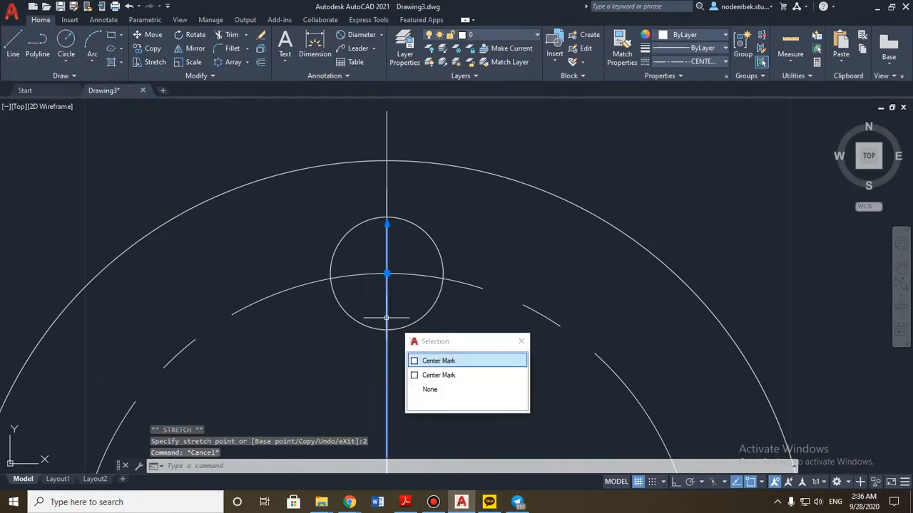
{"action": "key", "text": "Escape"}
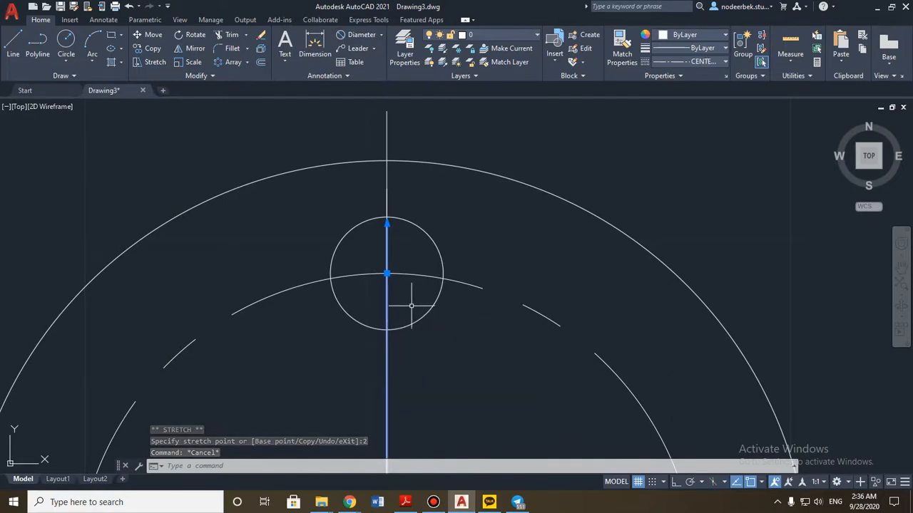
{"action": "key", "text": "Escape"}
{"action": "left_click", "coordinate": [386, 168]}
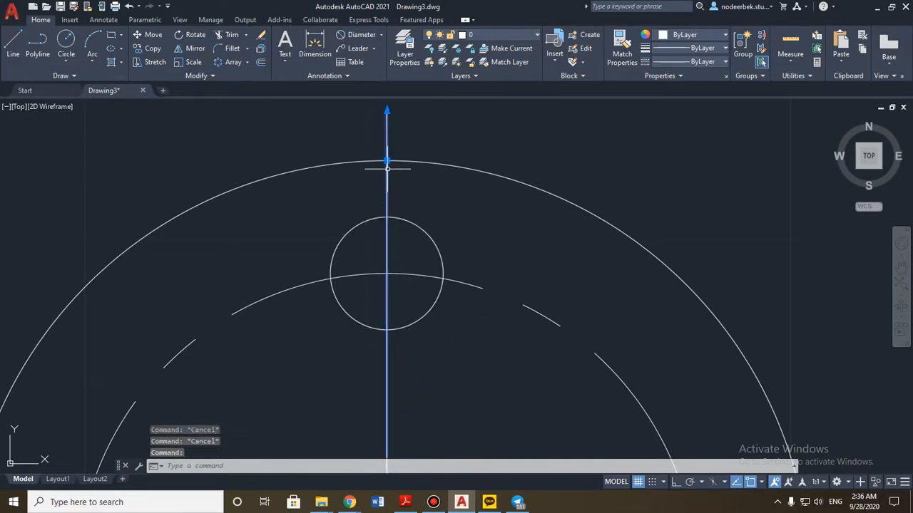
{"action": "left_click", "coordinate": [386, 278]}
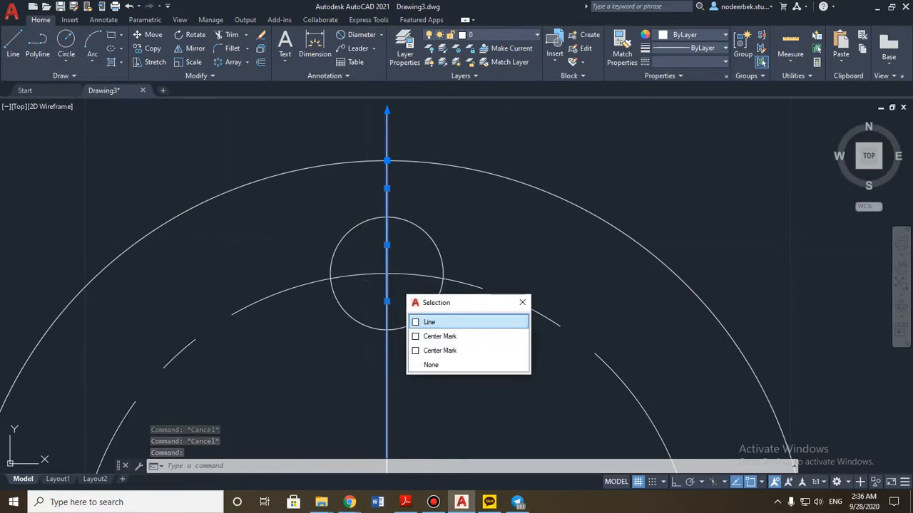
{"action": "left_click", "coordinate": [439, 350]}
{"action": "scroll", "coordinate": [438, 347], "scroll_direction": "down", "scroll_amount": 3}
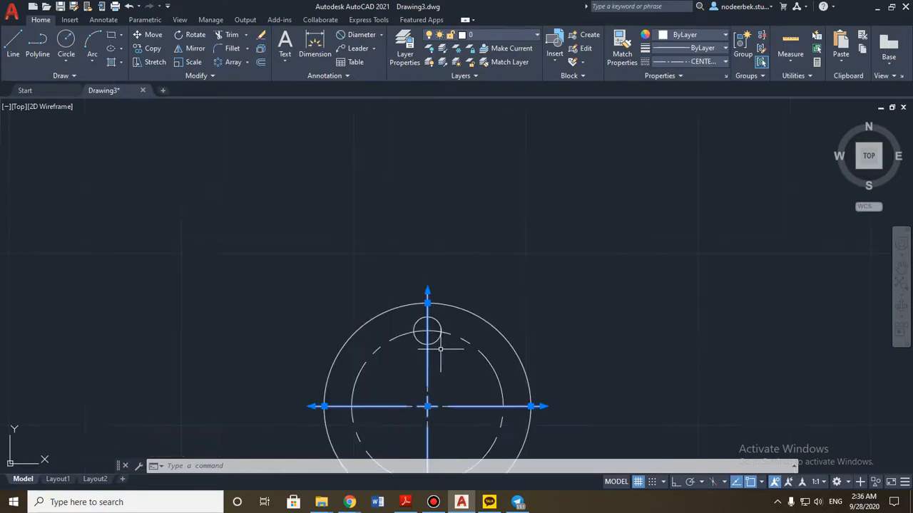
{"action": "middle_click_drag", "start_coordinate": [441, 348], "coordinate": [443, 305]}
{"action": "scroll", "coordinate": [434, 367], "scroll_direction": "up", "scroll_amount": 5}
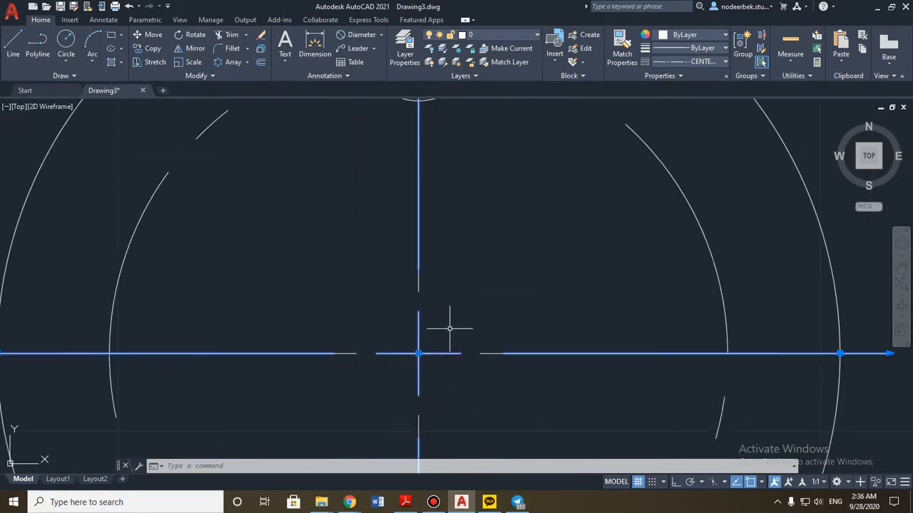
{"action": "key", "text": "Delete"}
{"action": "scroll", "coordinate": [449, 327], "scroll_direction": "down", "scroll_amount": 5}
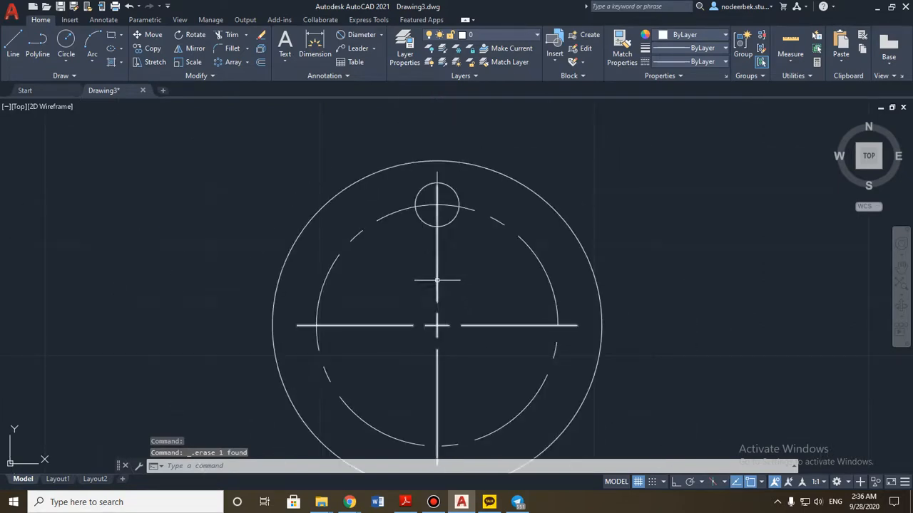
{"action": "left_click", "coordinate": [437, 280]}
{"action": "key", "text": "Delete"}
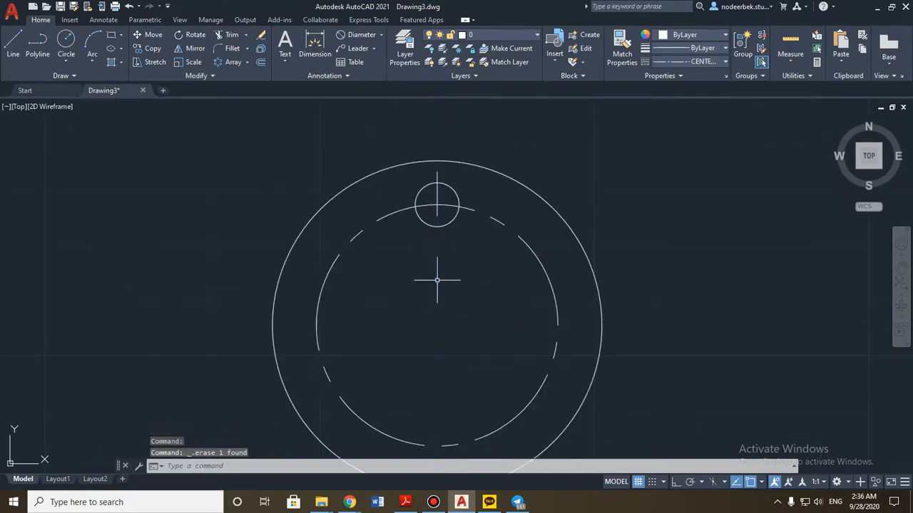
Step: Add a new center mark to the disc's outer circle
{"action": "left_click", "coordinate": [69, 19]}
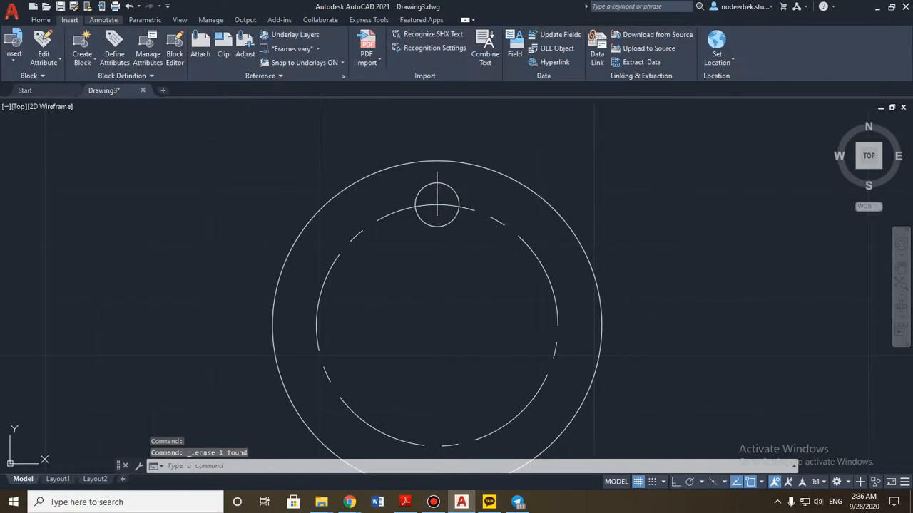
{"action": "left_click", "coordinate": [102, 19]}
{"action": "left_click", "coordinate": [379, 46]}
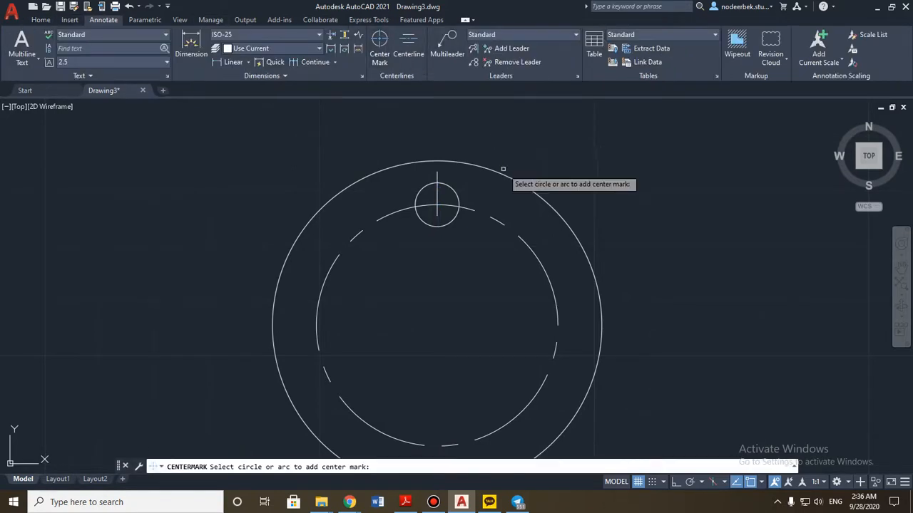
{"action": "left_click", "coordinate": [504, 176]}
{"action": "key", "text": "Escape"}
Step: Stretch the lower end of the small hole's vertical line straight down to just below the hole
{"action": "scroll", "coordinate": [441, 230], "scroll_direction": "up", "scroll_amount": 3}
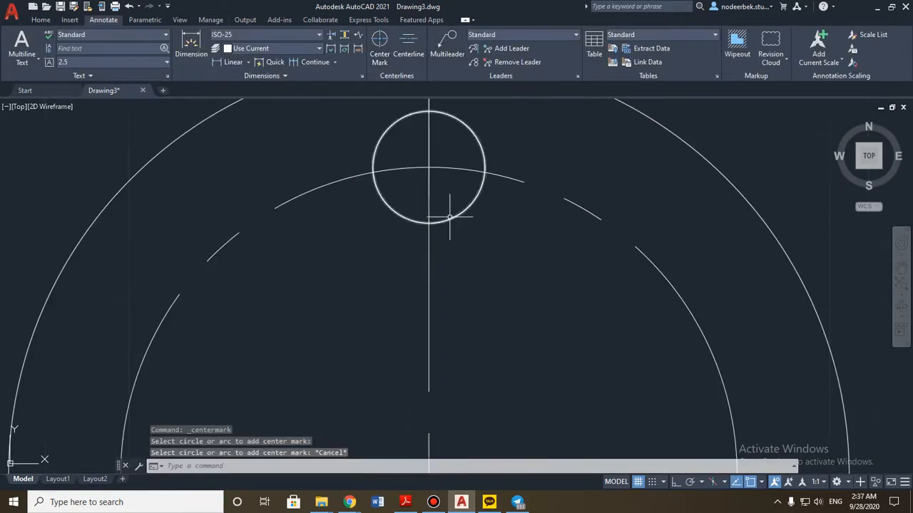
{"action": "left_click", "coordinate": [428, 178]}
{"action": "left_click", "coordinate": [475, 221]}
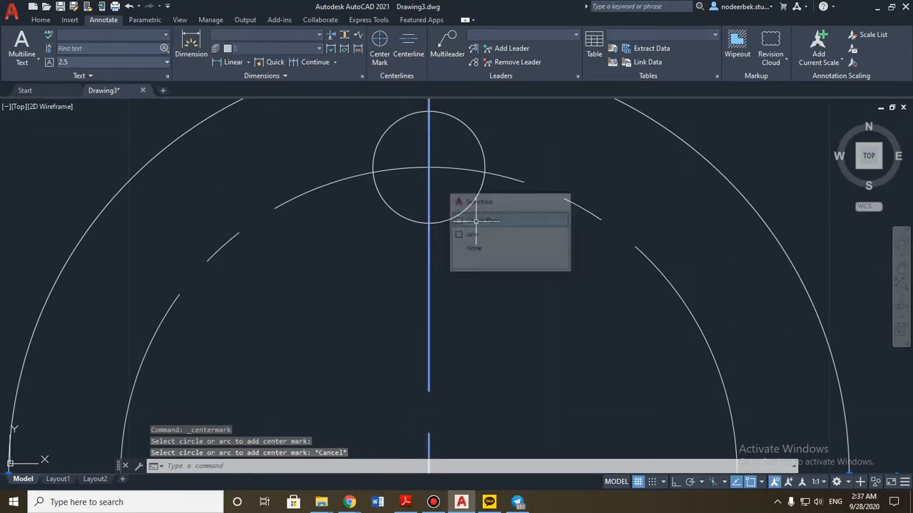
{"action": "middle_click_drag", "start_coordinate": [471, 218], "coordinate": [460, 289]}
{"action": "key", "text": "Escape"}
{"action": "key", "text": "Escape"}
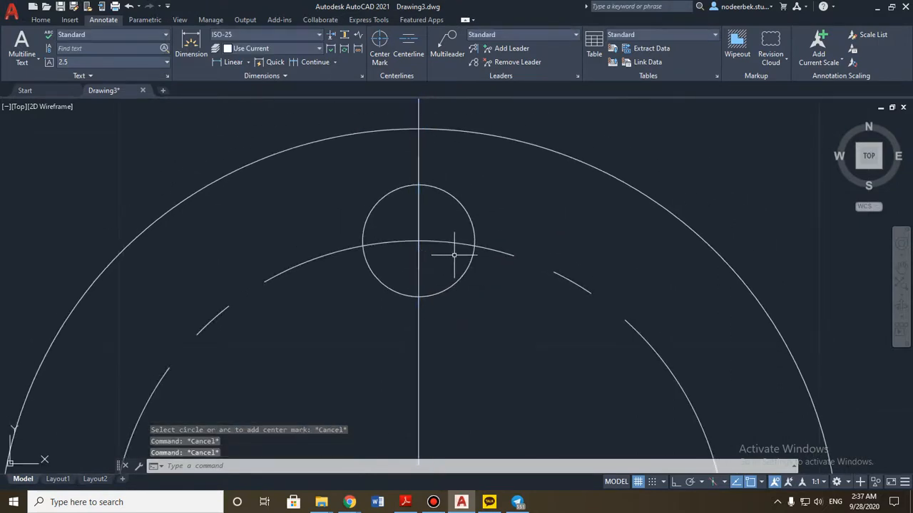
{"action": "left_click", "coordinate": [420, 205]}
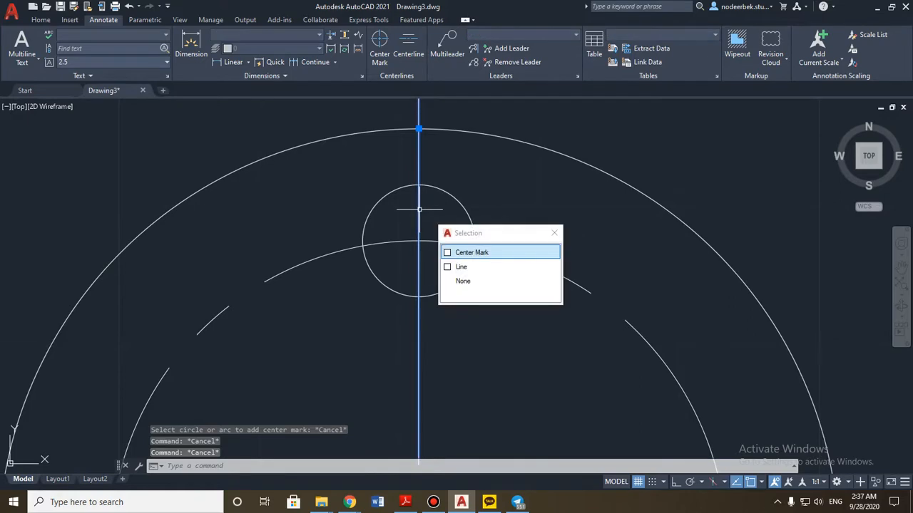
{"action": "left_click", "coordinate": [466, 264]}
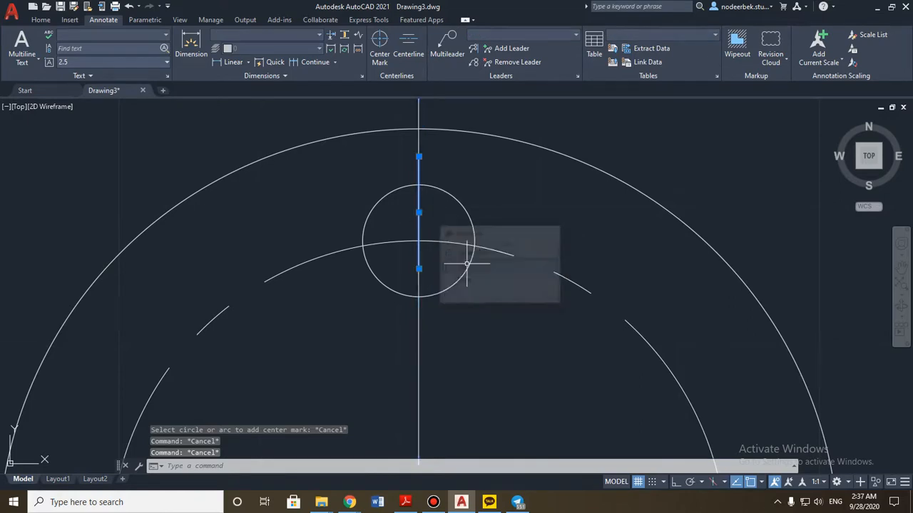
{"action": "left_click", "coordinate": [418, 269]}
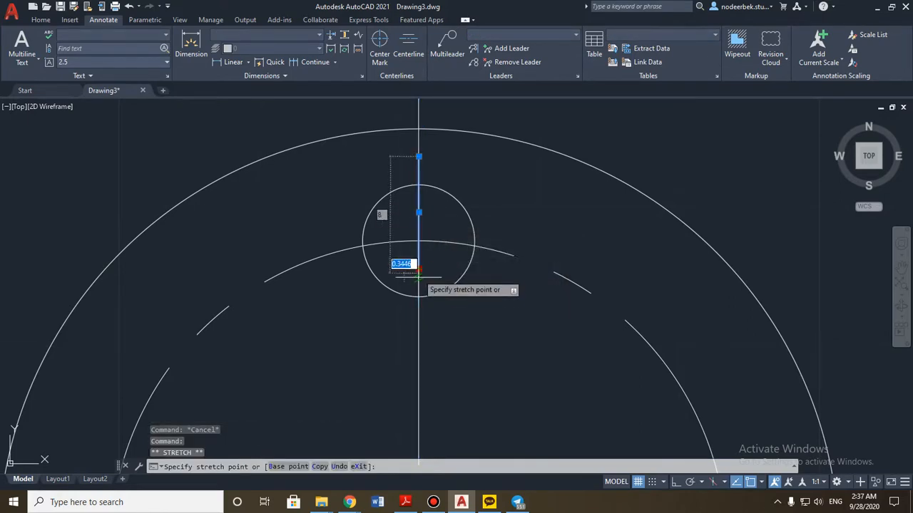
{"action": "left_click", "coordinate": [419, 319]}
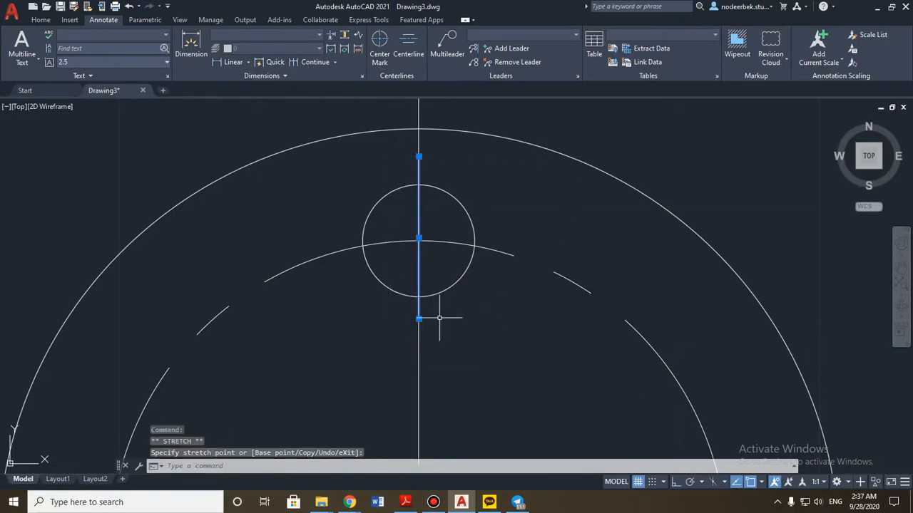
{"action": "key", "text": "Escape"}
Step: Set the linetype of the small hole's vertical line to CENTER2
{"action": "left_click", "coordinate": [419, 207]}
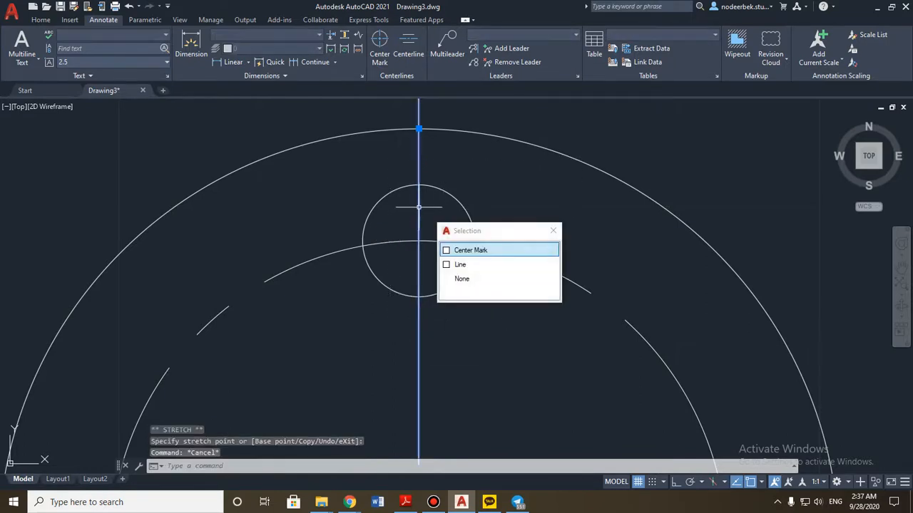
{"action": "left_click", "coordinate": [464, 263]}
{"action": "left_click", "coordinate": [40, 19]}
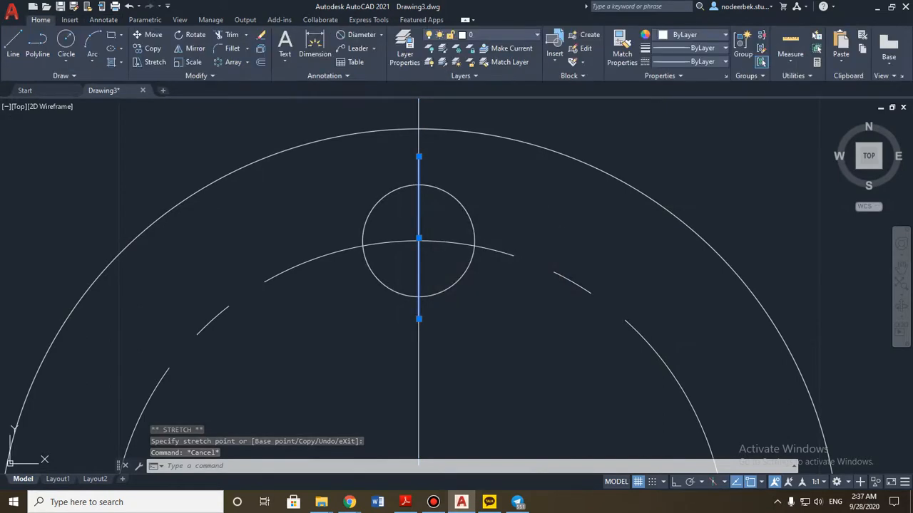
{"action": "left_click", "coordinate": [703, 48]}
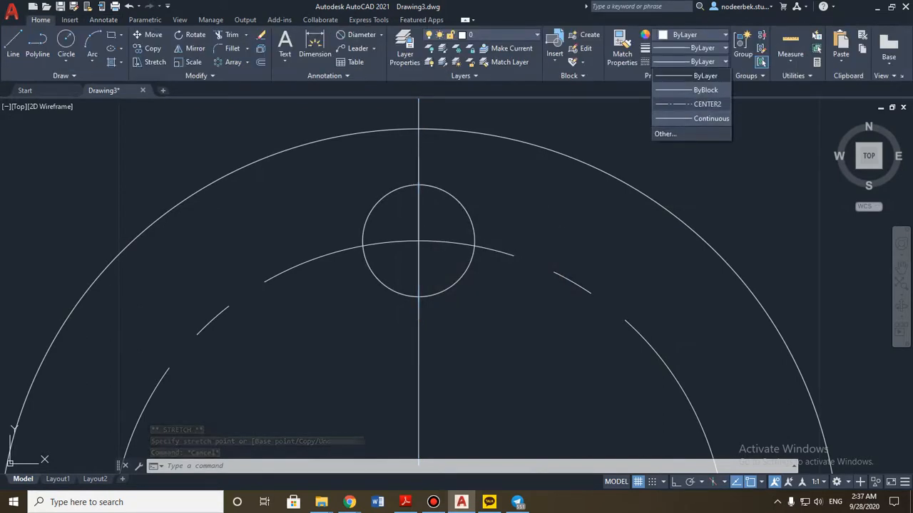
{"action": "left_click", "coordinate": [714, 104]}
{"action": "key", "text": "Escape"}
{"action": "key", "text": "Escape"}
{"action": "scroll", "coordinate": [550, 275], "scroll_direction": "down", "scroll_amount": 3}
{"action": "middle_click_drag", "start_coordinate": [550, 276], "coordinate": [572, 235]}
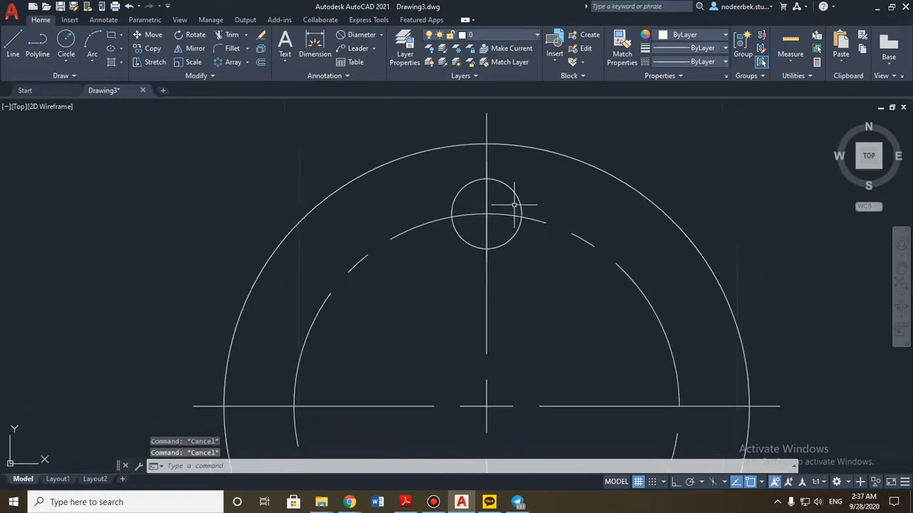
Step: Create a polar array of the small hole and its vertical line around the disc's center with 12 items over 360 degrees
{"action": "left_click", "coordinate": [488, 206]}
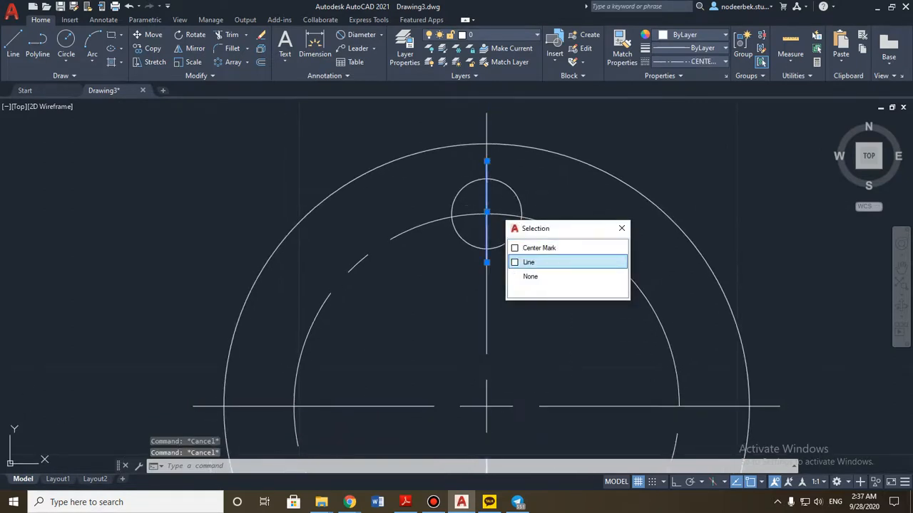
{"action": "left_click", "coordinate": [528, 262]}
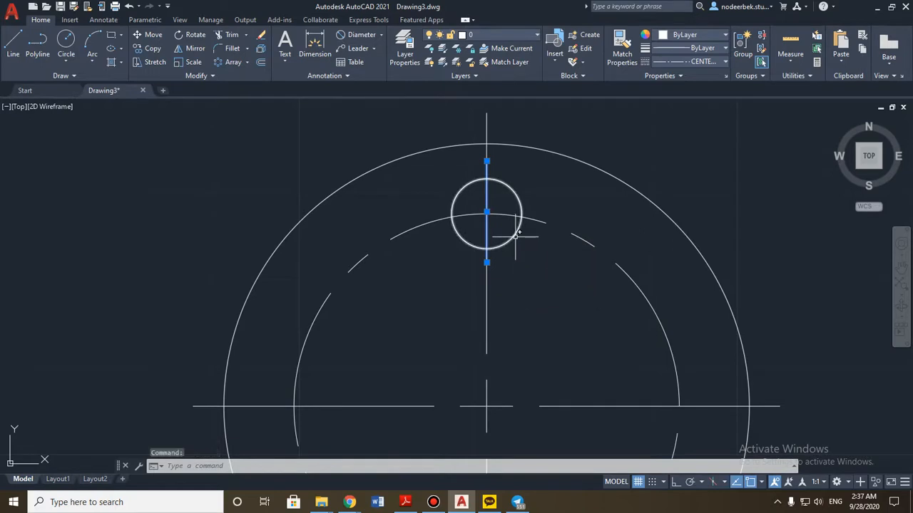
{"action": "left_click", "coordinate": [514, 235]}
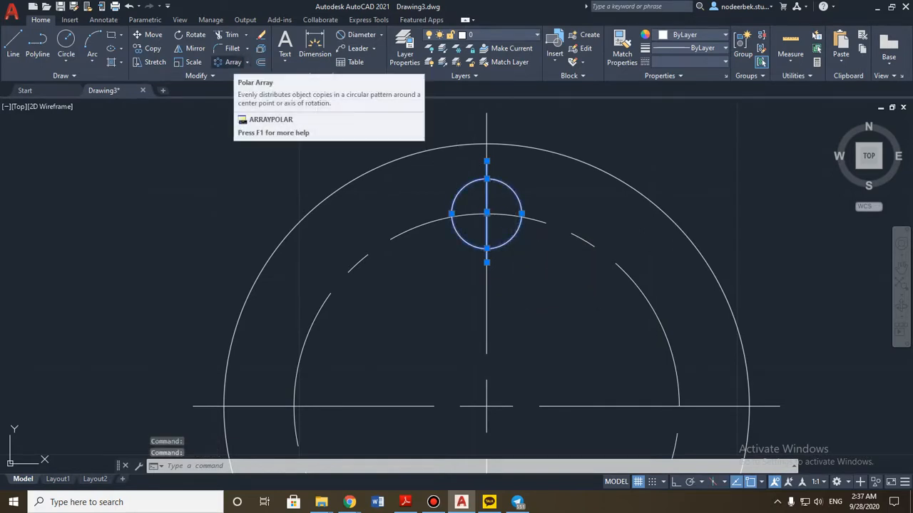
{"action": "left_click", "coordinate": [230, 62]}
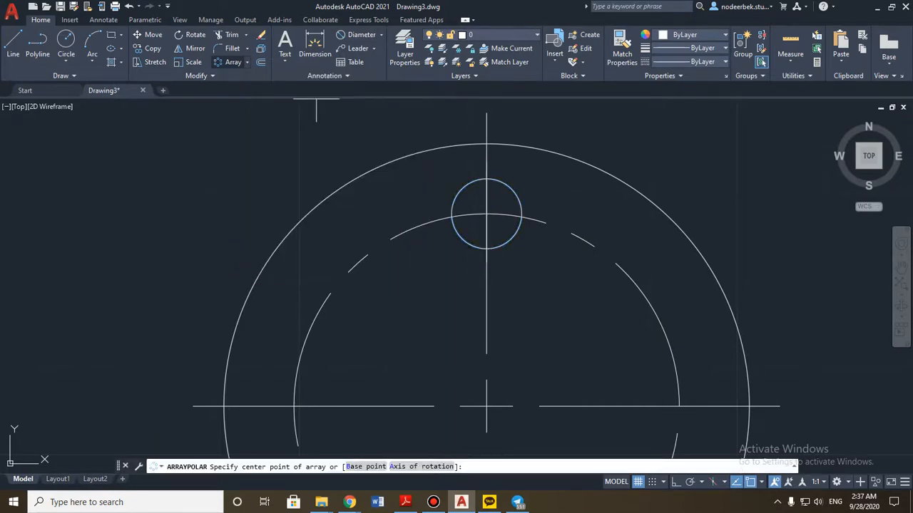
{"action": "left_click", "coordinate": [486, 407]}
{"action": "scroll", "coordinate": [278, 239], "scroll_direction": "down", "scroll_amount": 4}
{"action": "middle_click_drag", "start_coordinate": [314, 238], "coordinate": [340, 187]}
{"action": "scroll", "coordinate": [339, 192], "scroll_direction": "up", "scroll_amount": 2}
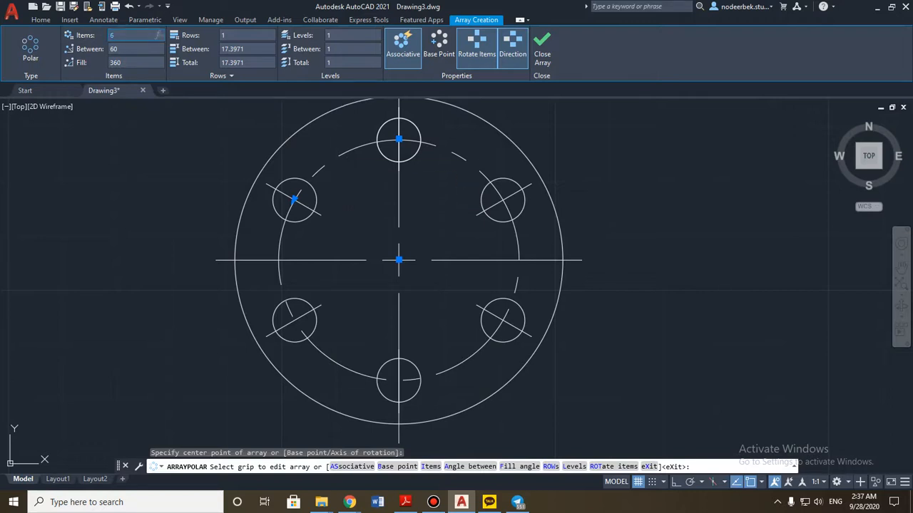
{"action": "key", "text": "Return"}
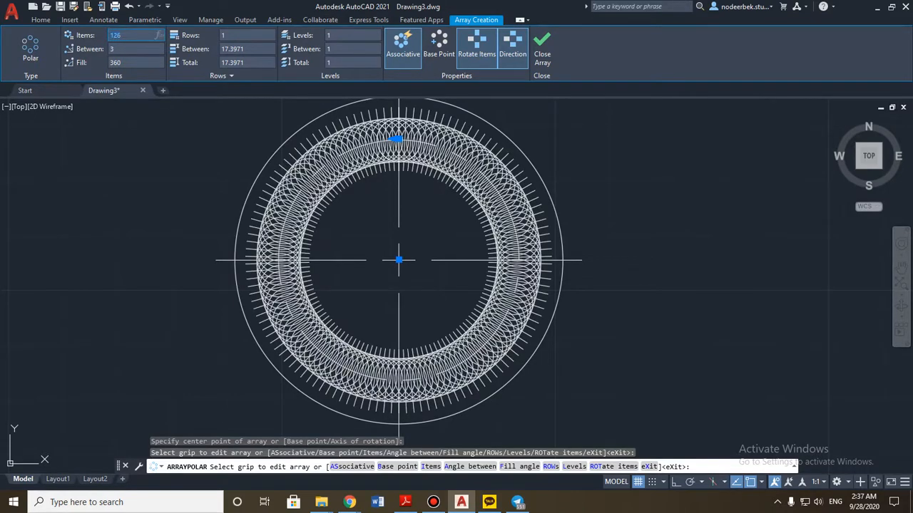
{"action": "key", "text": "Return"}
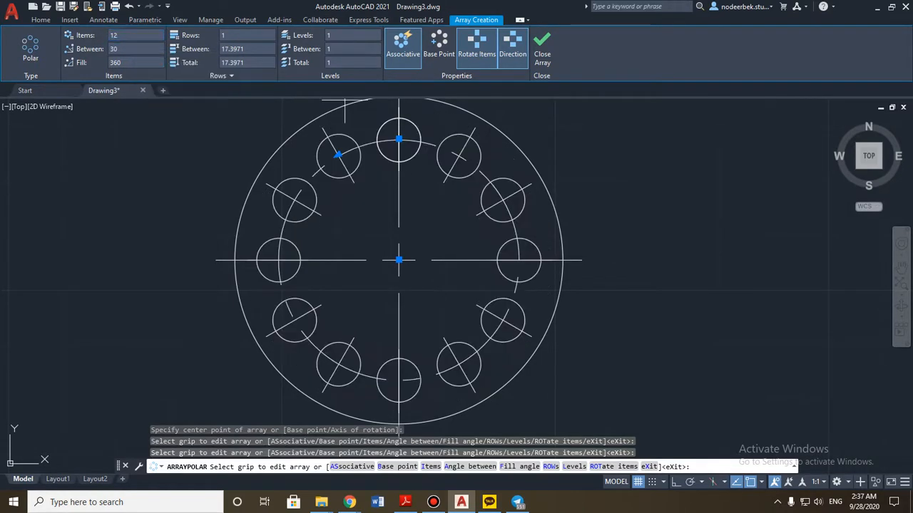
{"action": "scroll", "coordinate": [271, 143], "scroll_direction": "down", "scroll_amount": 5}
{"action": "key", "text": "Escape"}
Step: Examine the slot's dimensions and its distance from the lower disc in the reference drawing
{"action": "mouse_move", "coordinate": [207, 166]}
{"action": "middle_mouse_down"}
{"action": "mouse_move", "coordinate": [310, 196]}
{"action": "mouse_move", "coordinate": [277, 203]}
{"action": "mouse_move", "coordinate": [397, 249]}
{"action": "mouse_move", "coordinate": [435, 243]}
{"action": "middle_mouse_up"}
{"action": "scroll", "coordinate": [288, 214], "scroll_direction": "down", "scroll_amount": 2}
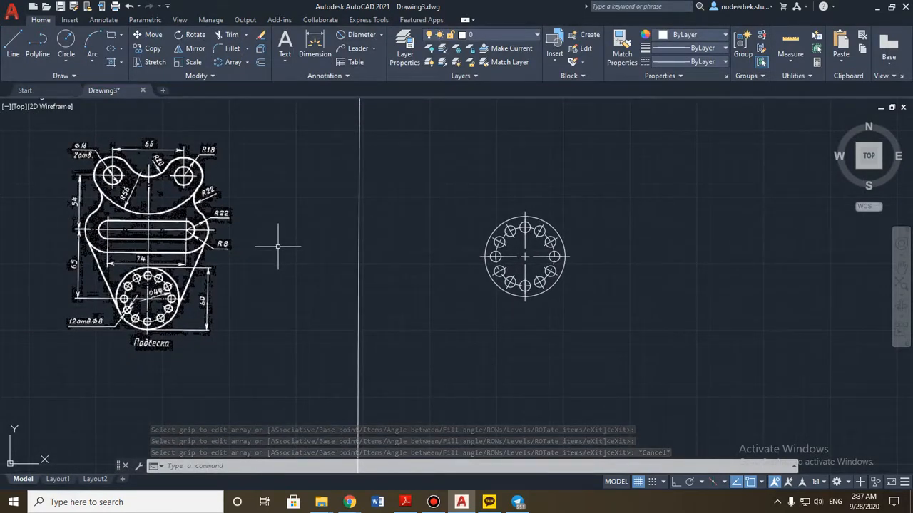
{"action": "scroll", "coordinate": [150, 244], "scroll_direction": "up", "scroll_amount": 4}
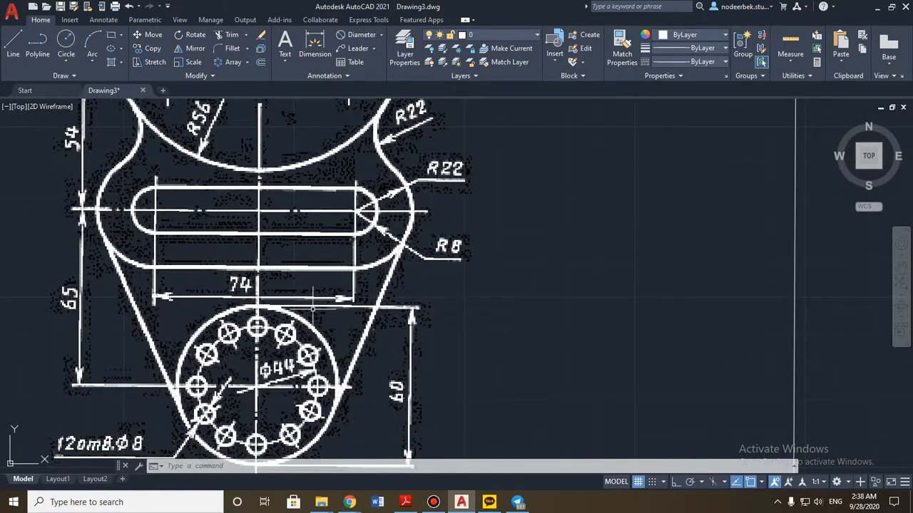
{"action": "mouse_move", "coordinate": [288, 309]}
{"action": "middle_mouse_down"}
{"action": "mouse_move", "coordinate": [314, 240]}
{"action": "mouse_move", "coordinate": [347, 277]}
{"action": "middle_mouse_up"}
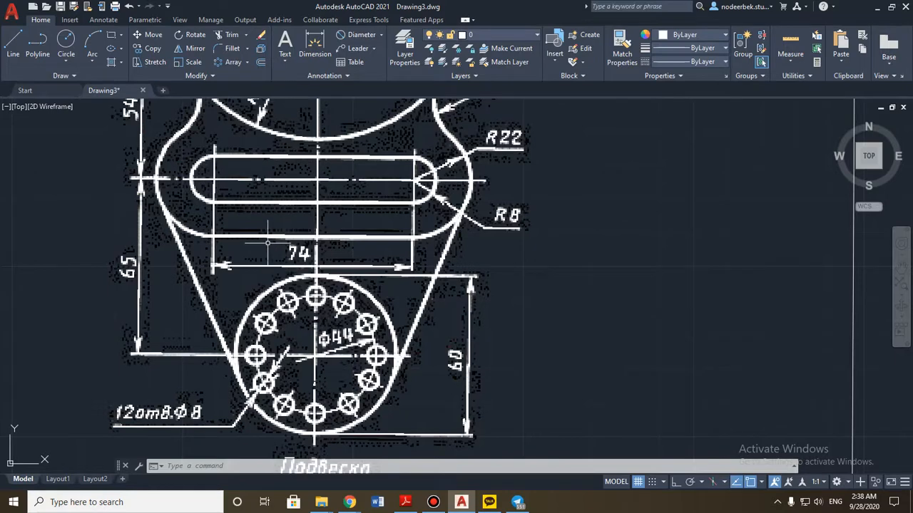
{"action": "scroll", "coordinate": [328, 269], "scroll_direction": "down", "scroll_amount": 3}
{"action": "mouse_move", "coordinate": [481, 258]}
{"action": "middle_mouse_down"}
{"action": "mouse_move", "coordinate": [368, 267]}
{"action": "mouse_move", "coordinate": [338, 252]}
{"action": "middle_mouse_up"}
{"action": "scroll", "coordinate": [490, 266], "scroll_direction": "up", "scroll_amount": 3}
{"action": "left_click", "coordinate": [13, 45]}
{"action": "right_click", "coordinate": [328, 211], "text": "shift"}
{"action": "left_click", "coordinate": [367, 211]}
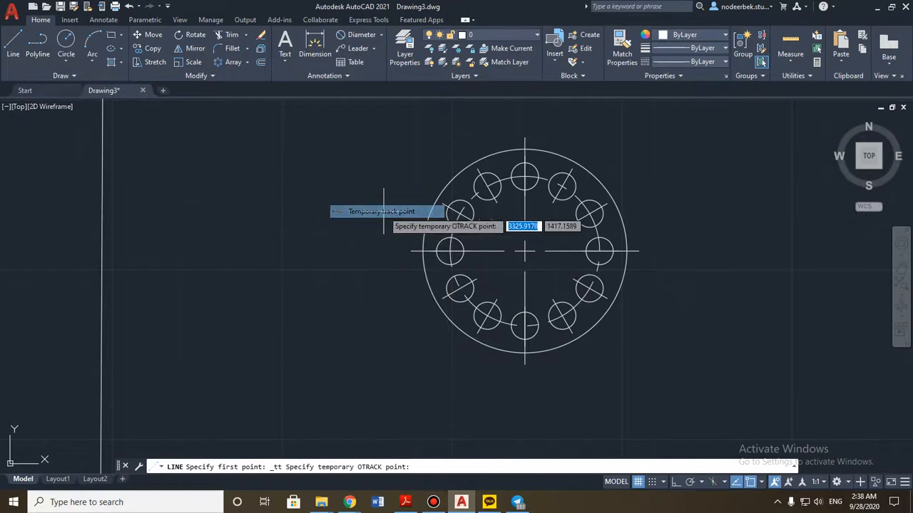
{"action": "left_click", "coordinate": [525, 251]}
{"action": "middle_click_drag", "start_coordinate": [525, 221], "coordinate": [504, 376]}
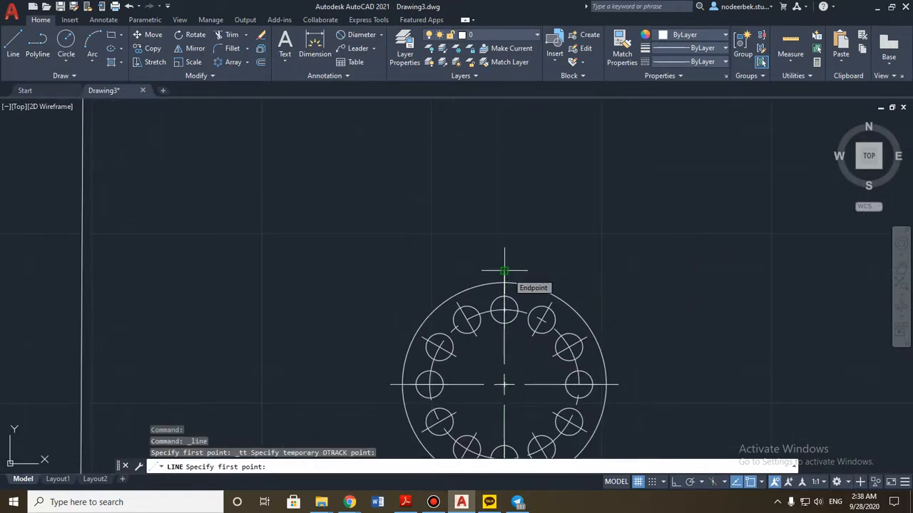
{"action": "middle_click_drag", "start_coordinate": [330, 305], "coordinate": [620, 234]}
{"action": "mouse_move", "coordinate": [362, 317]}
{"action": "middle_mouse_down"}
{"action": "mouse_move", "coordinate": [635, 245]}
{"action": "mouse_move", "coordinate": [582, 266]}
{"action": "middle_mouse_up"}
{"action": "scroll", "coordinate": [594, 243], "scroll_direction": "down", "scroll_amount": 2}
{"action": "scroll", "coordinate": [542, 300], "scroll_direction": "up", "scroll_amount": 2}
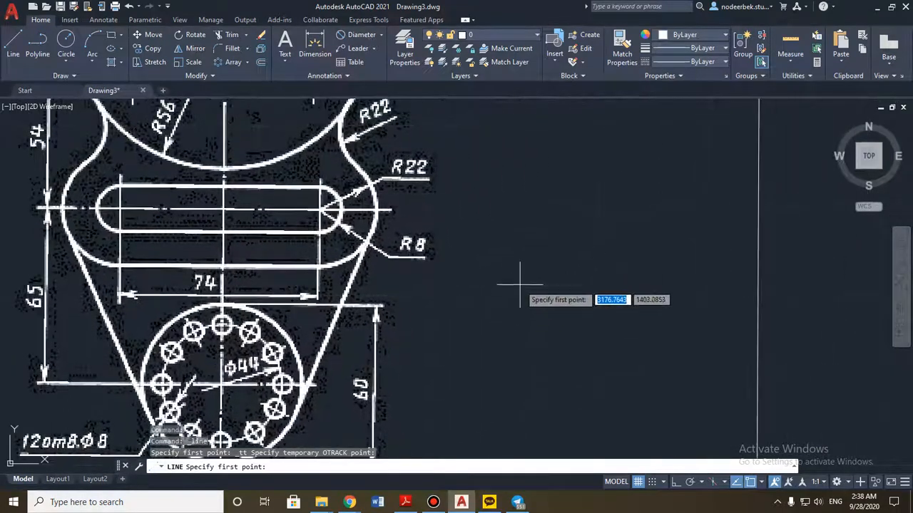
{"action": "scroll", "coordinate": [525, 290], "scroll_direction": "down", "scroll_amount": 2}
{"action": "mouse_move", "coordinate": [551, 290]}
{"action": "middle_mouse_down"}
{"action": "mouse_move", "coordinate": [367, 316]}
{"action": "mouse_move", "coordinate": [274, 353]}
{"action": "middle_mouse_up"}
{"action": "middle_click_drag", "start_coordinate": [657, 280], "coordinate": [561, 338]}
{"action": "scroll", "coordinate": [549, 442], "scroll_direction": "up", "scroll_amount": 2}
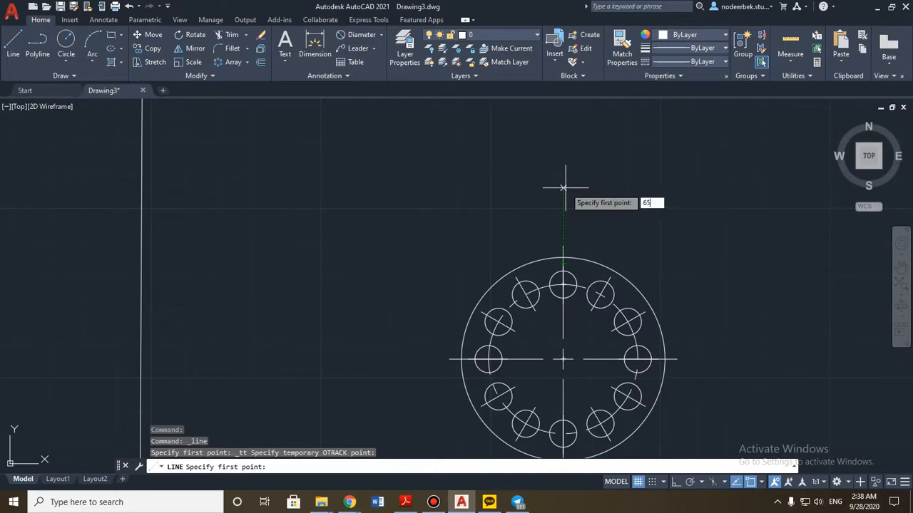
{"action": "type", "text": "65"}
{"action": "key", "text": "Return"}
{"action": "middle_click_drag", "start_coordinate": [392, 129], "coordinate": [418, 159]}
{"action": "key", "text": "Escape"}
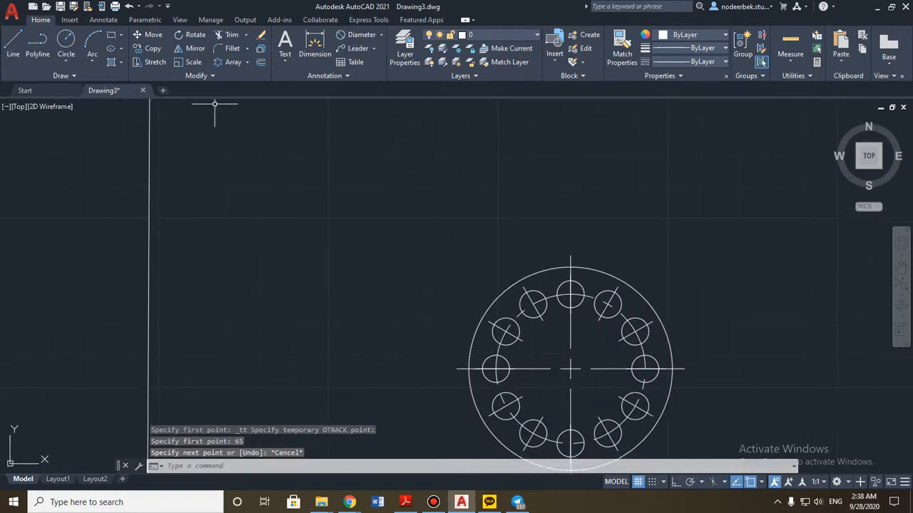
{"action": "key", "text": "space"}
{"action": "right_click", "coordinate": [408, 206], "text": "shift"}
{"action": "left_click", "coordinate": [450, 211]}
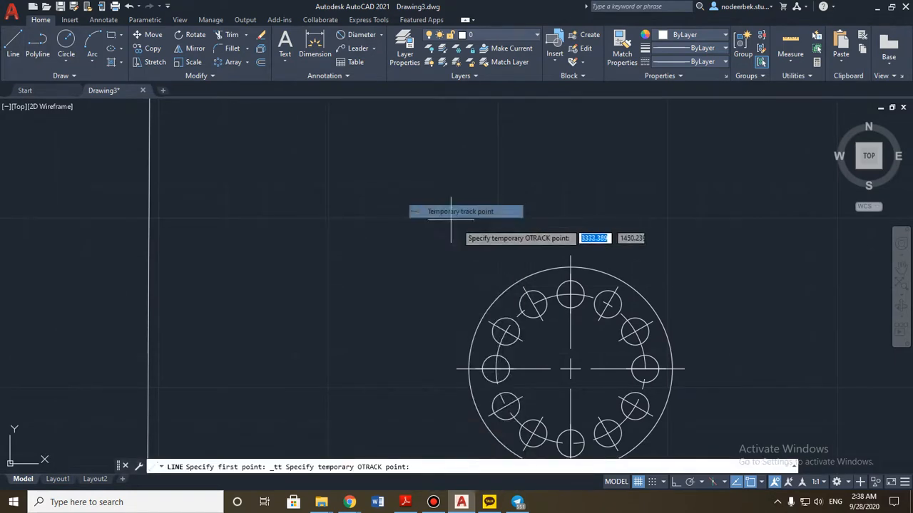
{"action": "left_click", "coordinate": [571, 368]}
{"action": "key", "text": "Escape"}
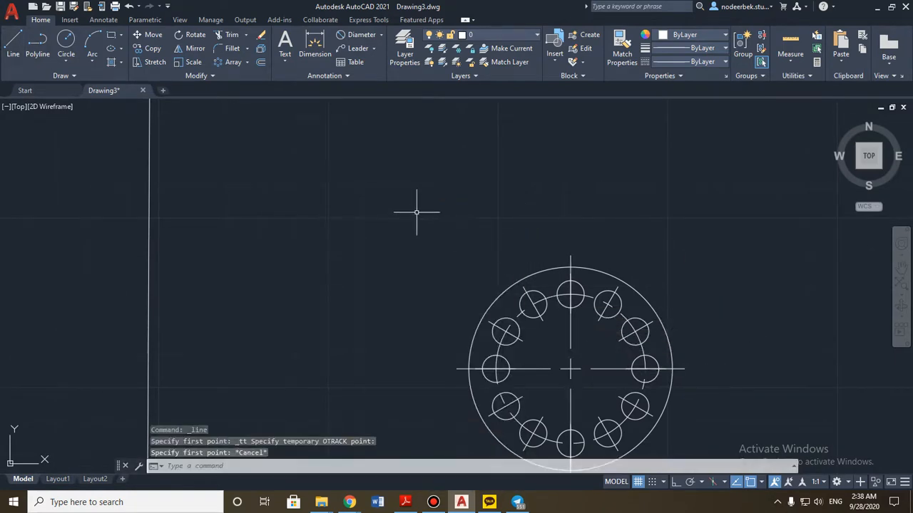
{"action": "key", "text": "space"}
{"action": "right_click", "coordinate": [250, 169], "text": "shift"}
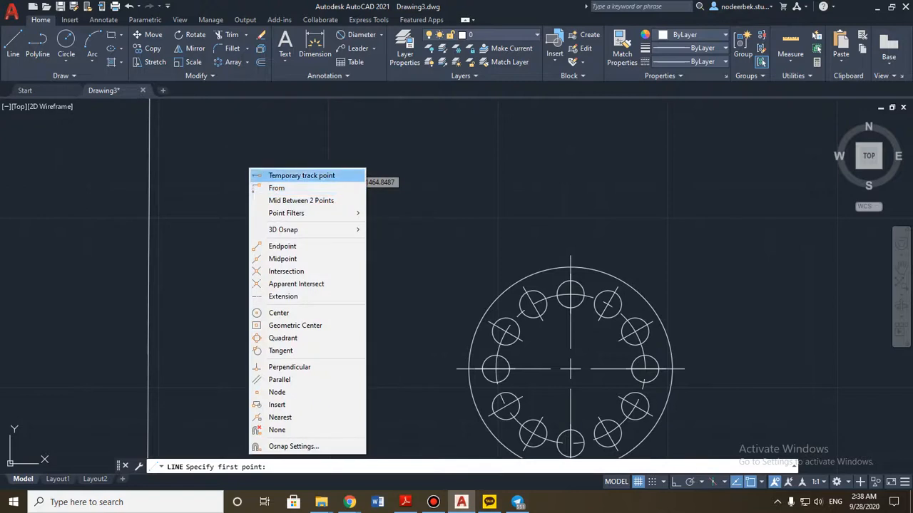
{"action": "left_click", "coordinate": [283, 174]}
{"action": "left_click", "coordinate": [570, 369]}
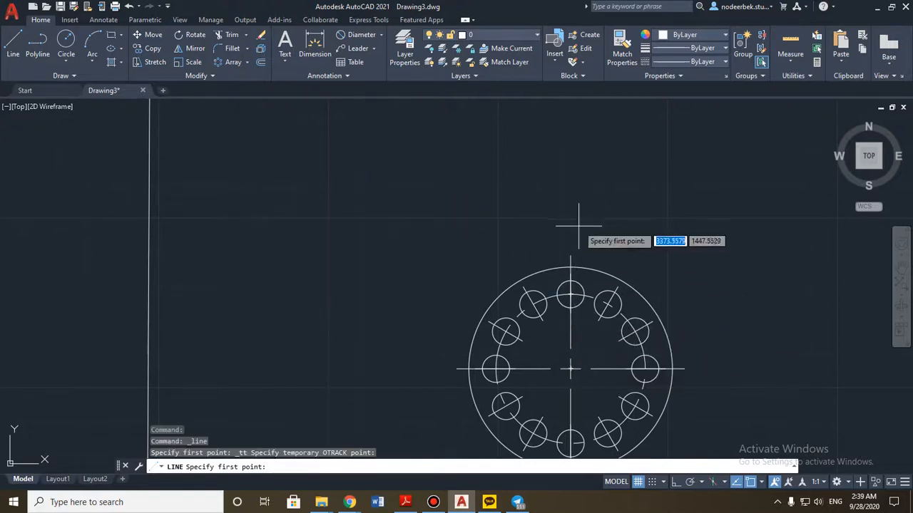
{"action": "type", "text": "65"}
{"action": "key", "text": "Return"}
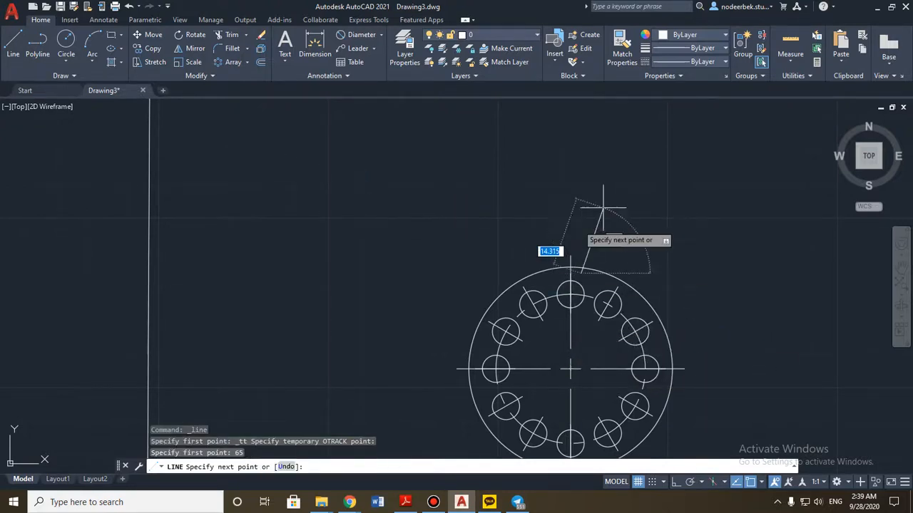
{"action": "key", "text": "Escape"}
Step: Turn Ortho mode on
{"action": "key", "text": "space"}
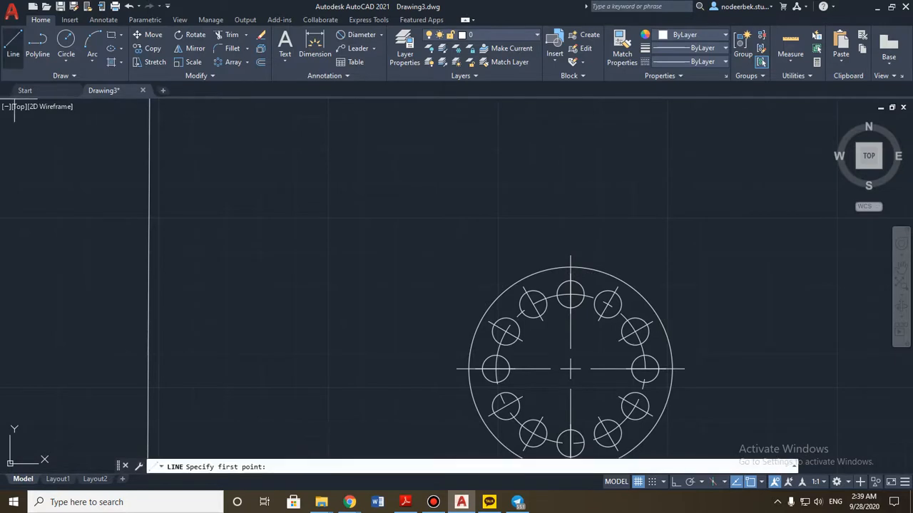
{"action": "key", "text": "F8"}
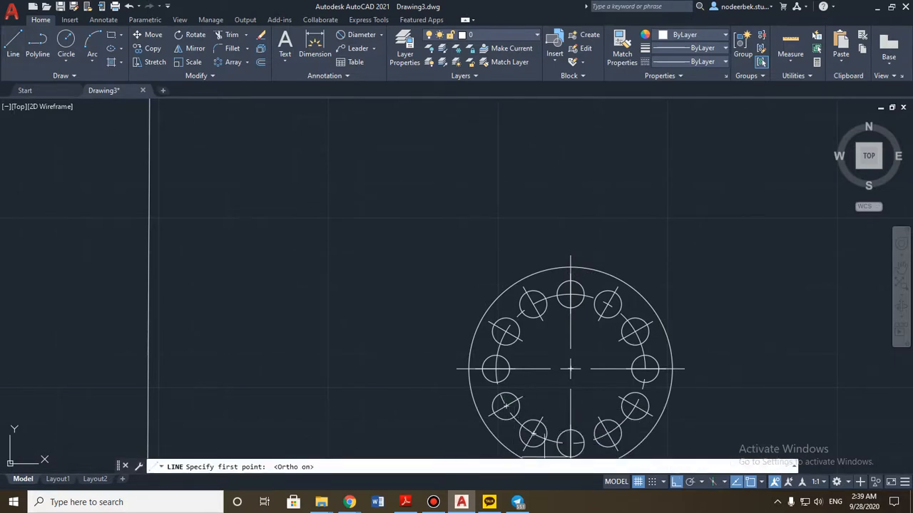
{"action": "key", "text": "Escape"}
{"action": "left_click", "coordinate": [13, 46]}
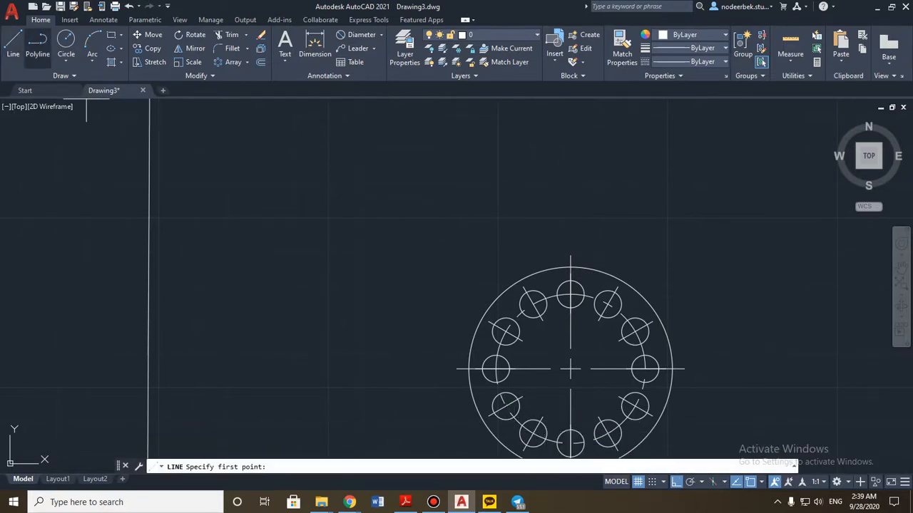
{"action": "right_click", "coordinate": [331, 187], "text": "shift"}
{"action": "left_click", "coordinate": [385, 194]}
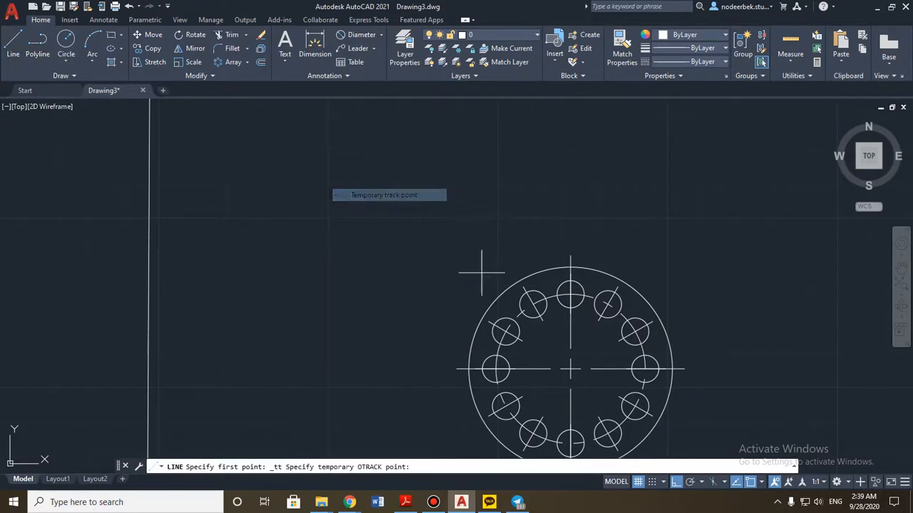
{"action": "left_click", "coordinate": [570, 368]}
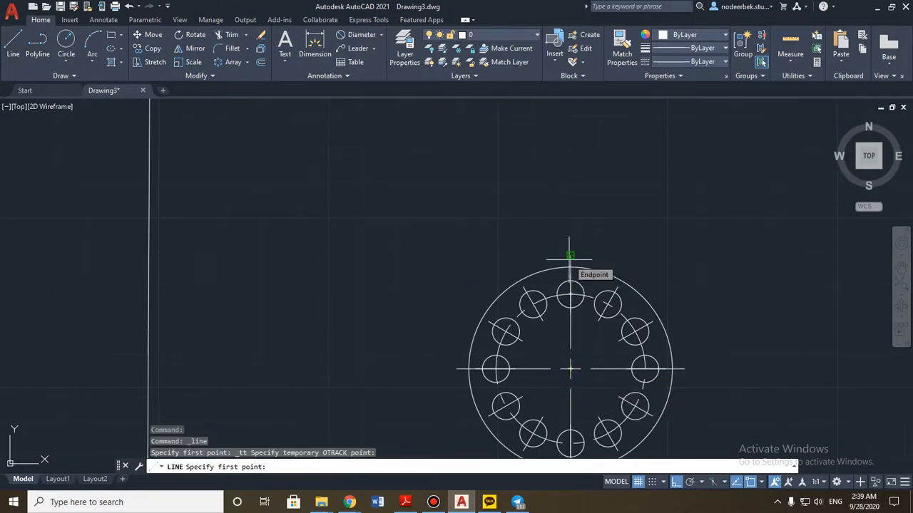
{"action": "type", "text": "65"}
{"action": "key", "text": "Return"}
{"action": "scroll", "coordinate": [485, 299], "scroll_direction": "up", "scroll_amount": 3}
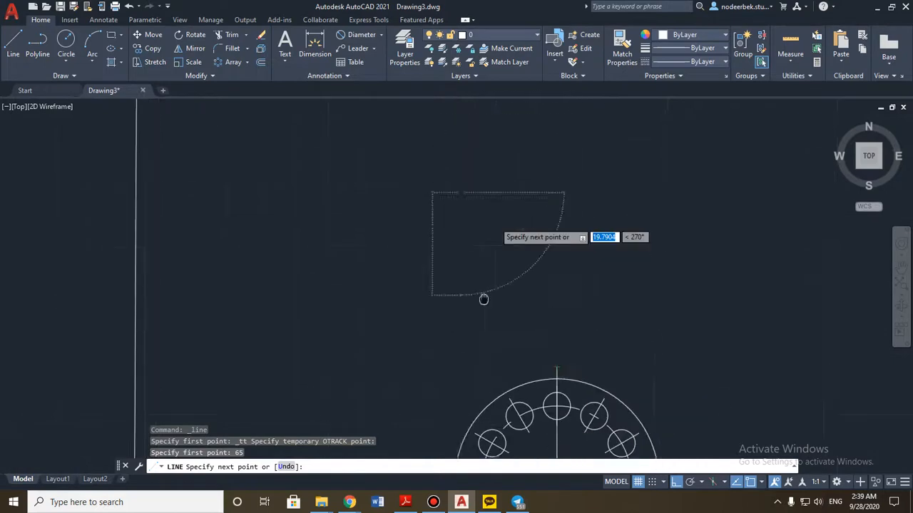
{"action": "key", "text": "Escape"}
{"action": "scroll", "coordinate": [458, 316], "scroll_direction": "down", "scroll_amount": 4}
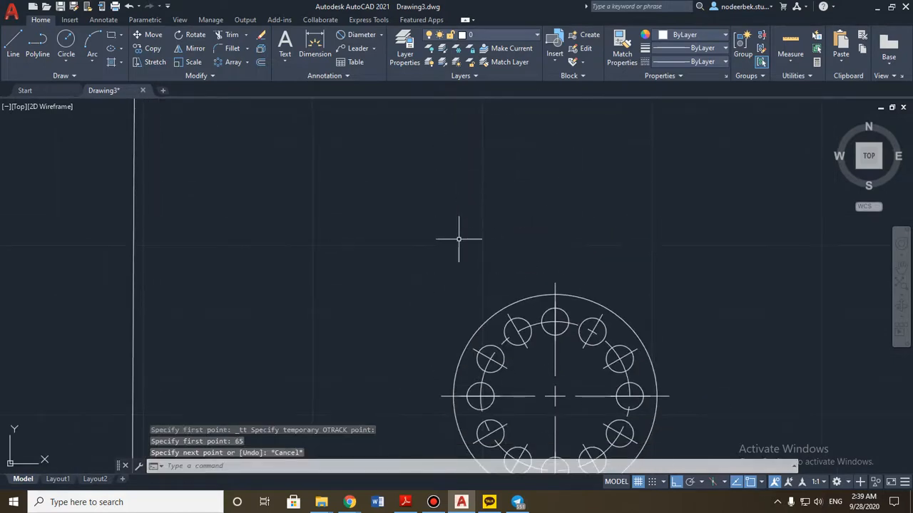
{"action": "scroll", "coordinate": [561, 338], "scroll_direction": "up", "scroll_amount": 1}
{"action": "left_click", "coordinate": [561, 338]}
{"action": "key", "text": "Escape"}
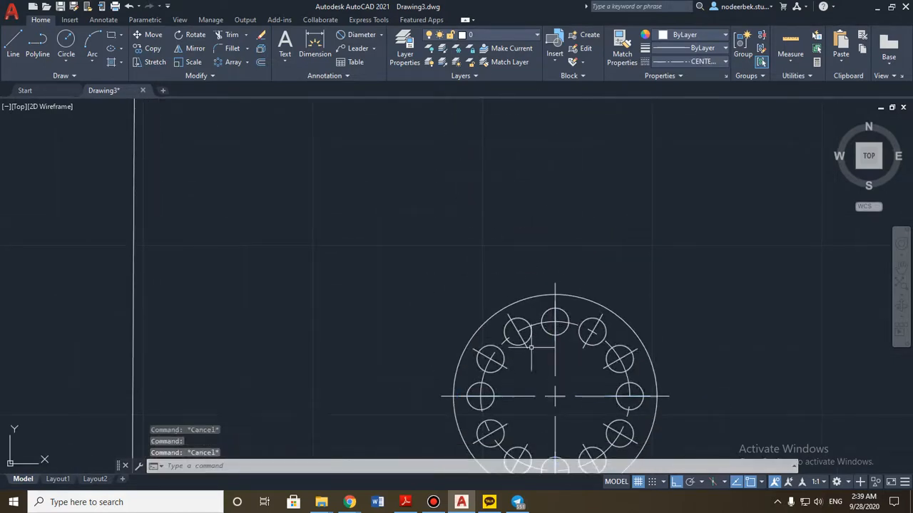
Step: Draw a horizontal line 37 units long, running left from a tracked point 65 units straight above the disc's center
{"action": "key", "text": "space"}
{"action": "right_click", "coordinate": [333, 196], "text": "shift"}
{"action": "left_click", "coordinate": [357, 199]}
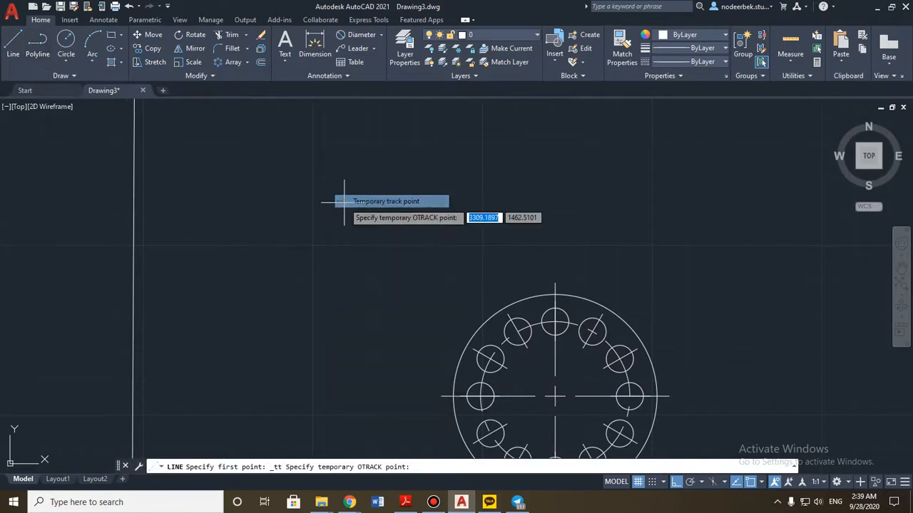
{"action": "left_click", "coordinate": [555, 397]}
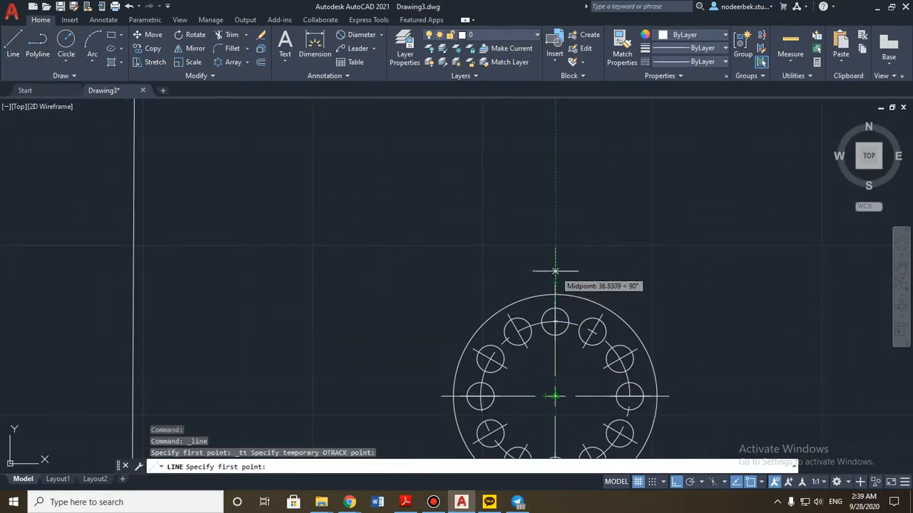
{"action": "key", "text": "Return"}
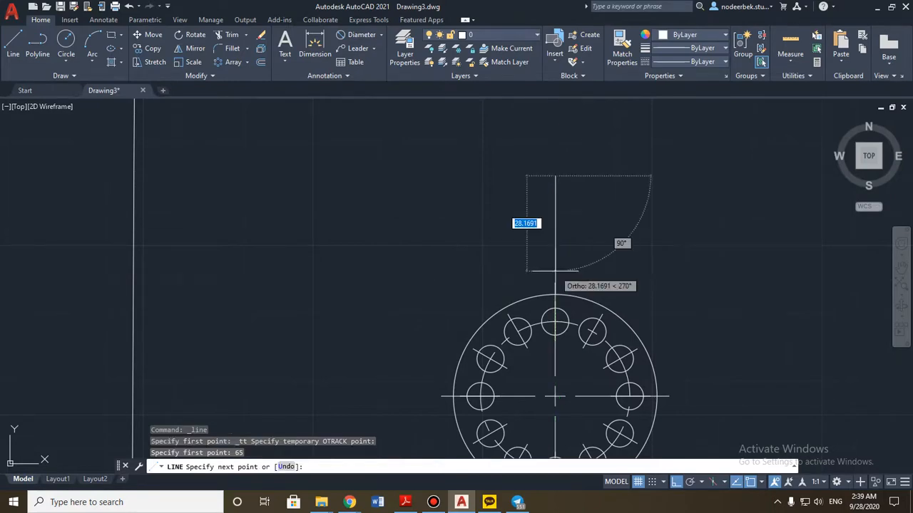
{"action": "mouse_move", "coordinate": [437, 221]}
{"action": "middle_mouse_down"}
{"action": "mouse_move", "coordinate": [459, 264]}
{"action": "mouse_move", "coordinate": [629, 212]}
{"action": "mouse_move", "coordinate": [560, 241]}
{"action": "middle_mouse_up"}
{"action": "scroll", "coordinate": [459, 265], "scroll_direction": "down", "scroll_amount": 2}
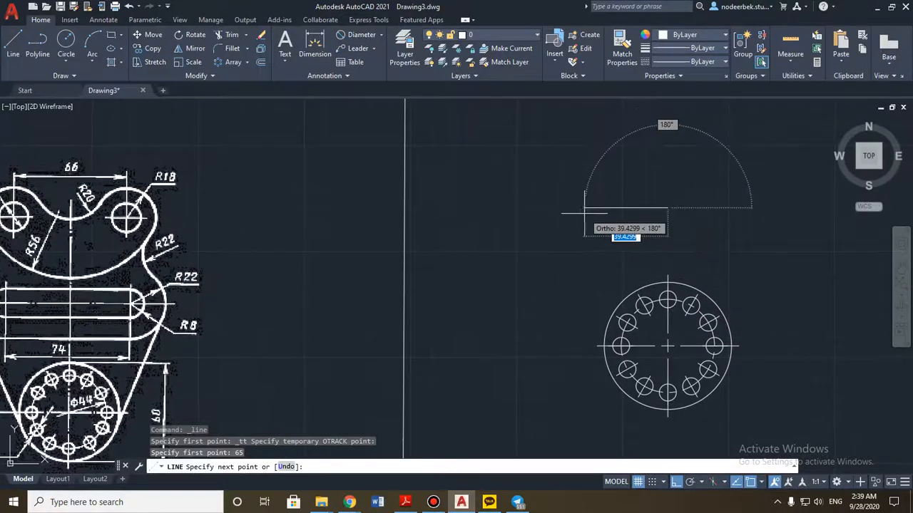
{"action": "type", "text": "37"}
{"action": "key", "text": "Return"}
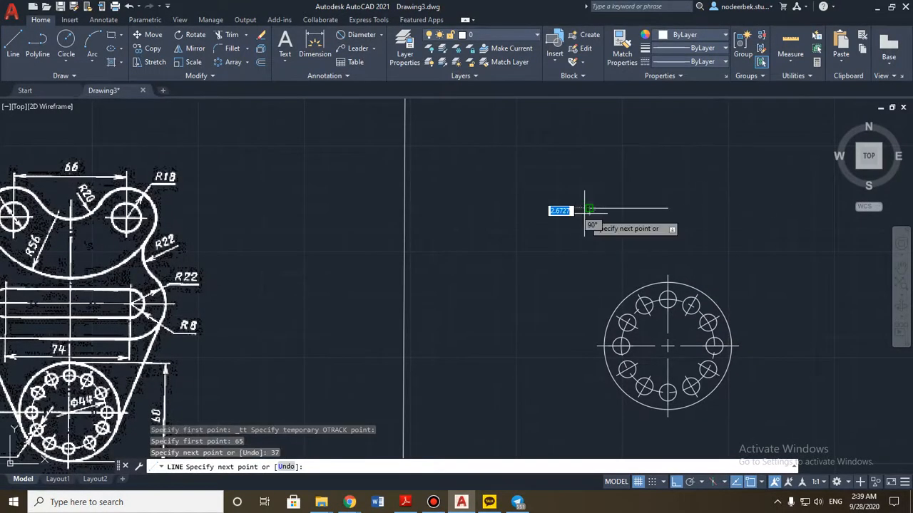
{"action": "key", "text": "Escape"}
Step: Examine the inner and outer radii at the end of the slot in the reference drawing
{"action": "scroll", "coordinate": [578, 207], "scroll_direction": "up", "scroll_amount": 3}
{"action": "scroll", "coordinate": [479, 251], "scroll_direction": "down", "scroll_amount": 6}
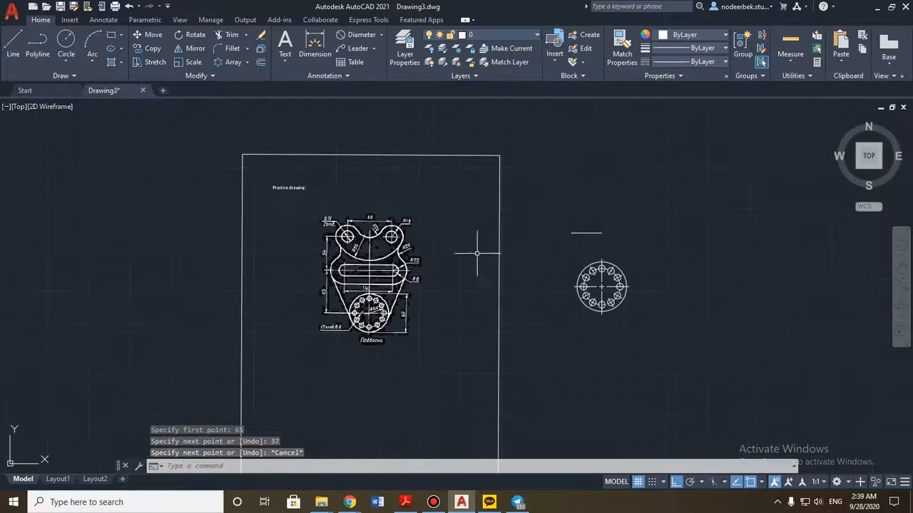
{"action": "scroll", "coordinate": [442, 249], "scroll_direction": "up", "scroll_amount": 8}
{"action": "scroll", "coordinate": [428, 252], "scroll_direction": "down", "scroll_amount": 6}
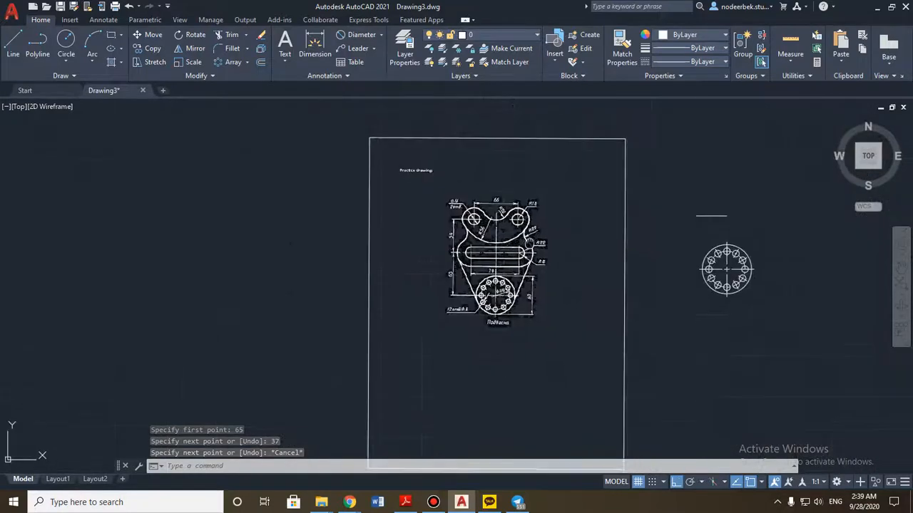
{"action": "scroll", "coordinate": [600, 241], "scroll_direction": "up", "scroll_amount": 7}
{"action": "middle_click_drag", "start_coordinate": [725, 243], "coordinate": [501, 249]}
{"action": "middle_click_drag", "start_coordinate": [591, 241], "coordinate": [519, 249]}
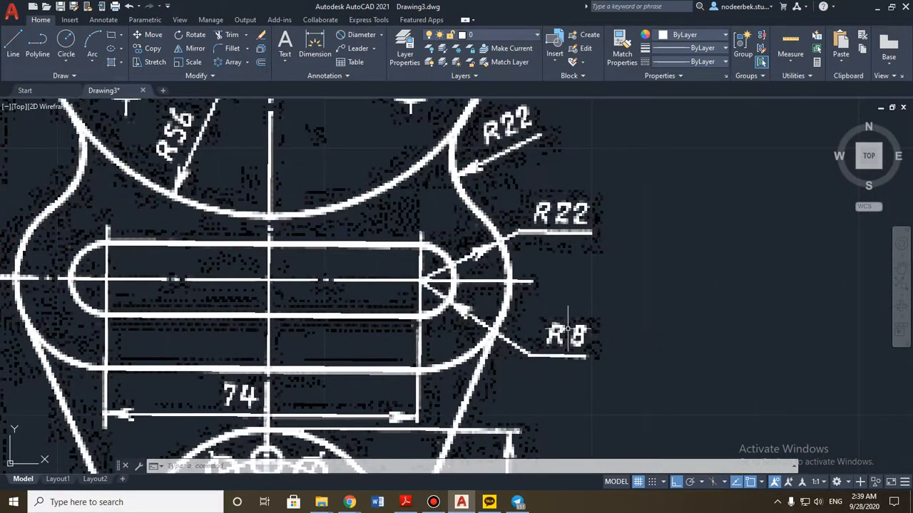
{"action": "scroll", "coordinate": [584, 332], "scroll_direction": "down", "scroll_amount": 2}
{"action": "scroll", "coordinate": [672, 333], "scroll_direction": "down", "scroll_amount": 6}
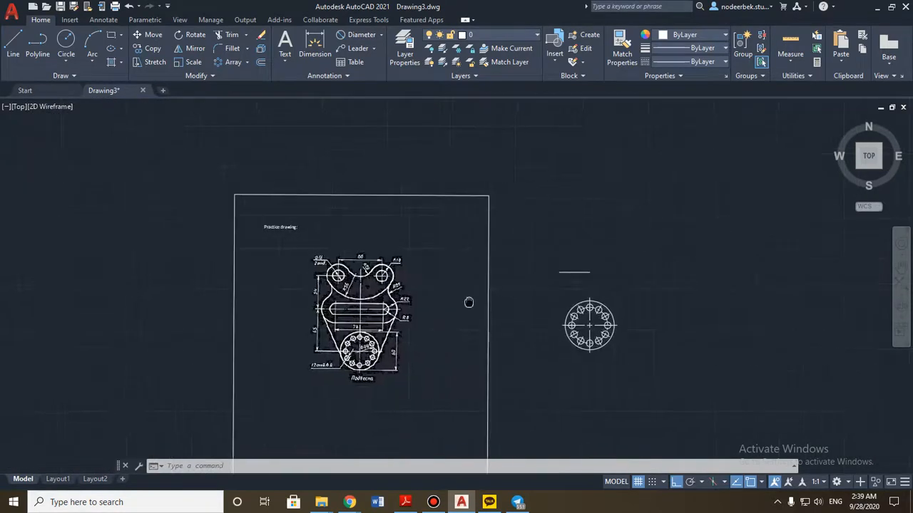
Step: Draw a circle of radius 8 centered on the left end of the 37-unit line
{"action": "scroll", "coordinate": [499, 293], "scroll_direction": "up", "scroll_amount": 4}
{"action": "key", "text": "Escape"}
{"action": "key", "text": "Escape"}
{"action": "left_click", "coordinate": [66, 42]}
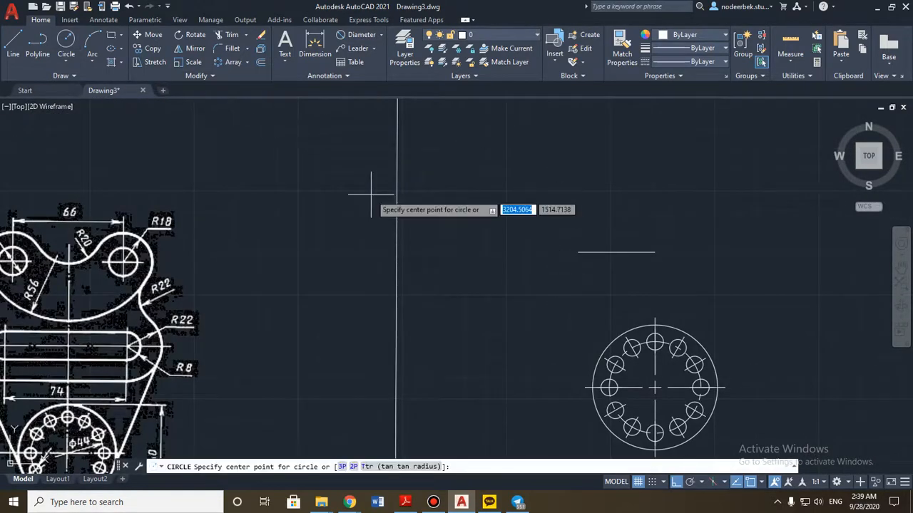
{"action": "scroll", "coordinate": [425, 232], "scroll_direction": "up", "scroll_amount": 1}
{"action": "left_click", "coordinate": [670, 264]}
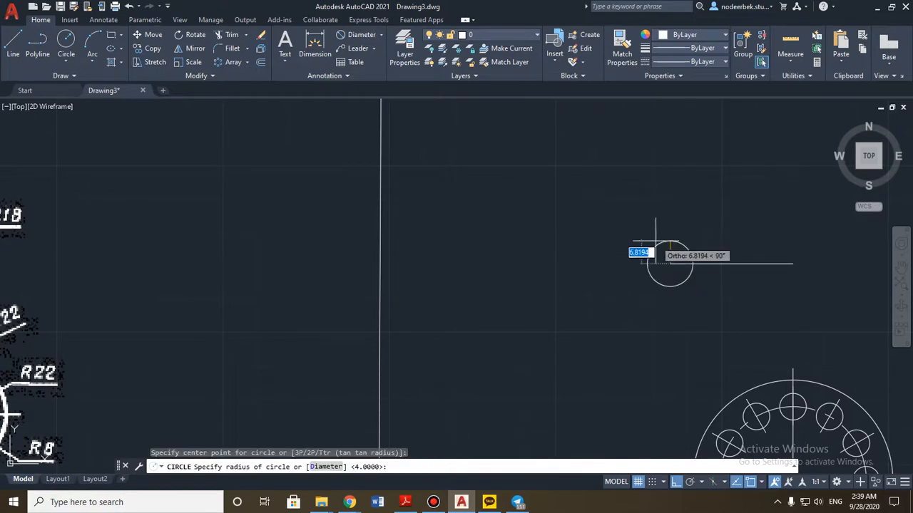
{"action": "type", "text": "8"}
{"action": "key", "text": "Return"}
Step: Draw a concentric circle of radius 22 around the radius 8 circle
{"action": "key", "text": "Return"}
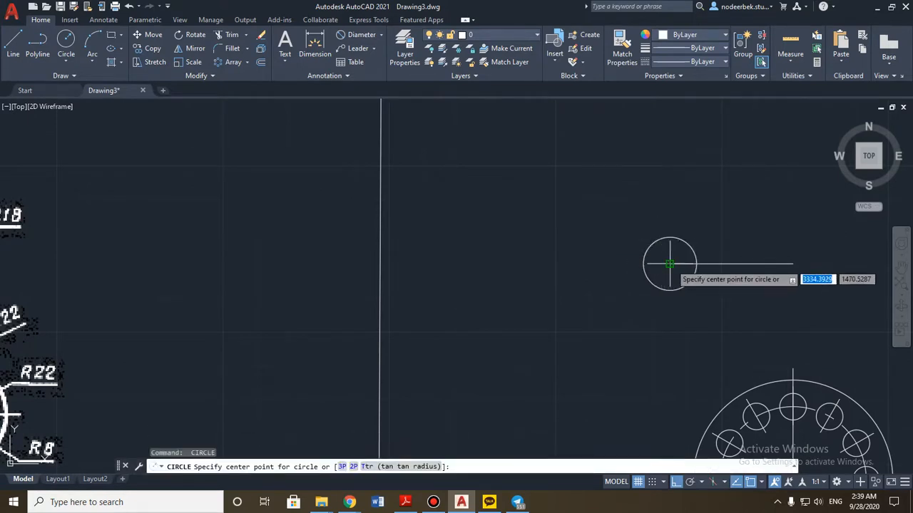
{"action": "left_click", "coordinate": [670, 264]}
{"action": "type", "text": "22"}
{"action": "key", "text": "Return"}
{"action": "key", "text": "Escape"}
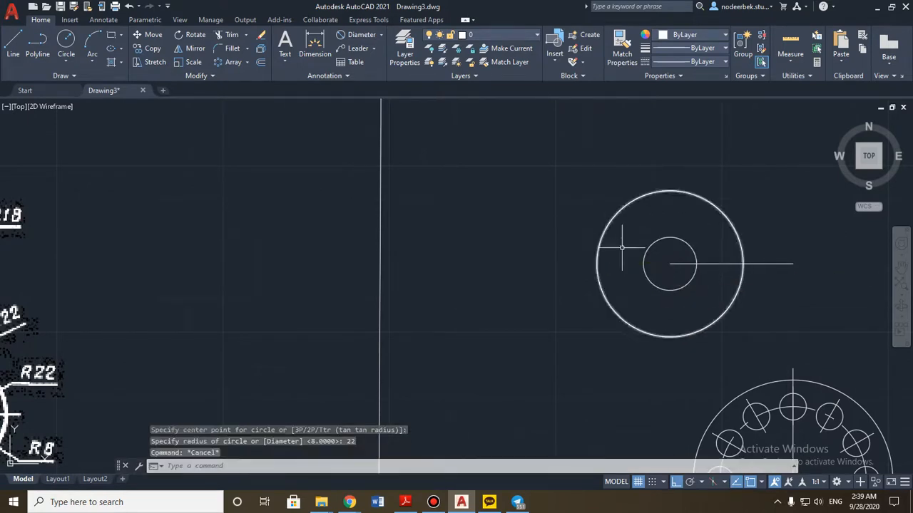
Step: Delete the horizontal construction line that runs from the center of the two concentric circles
{"action": "scroll", "coordinate": [608, 257], "scroll_direction": "down", "scroll_amount": 2}
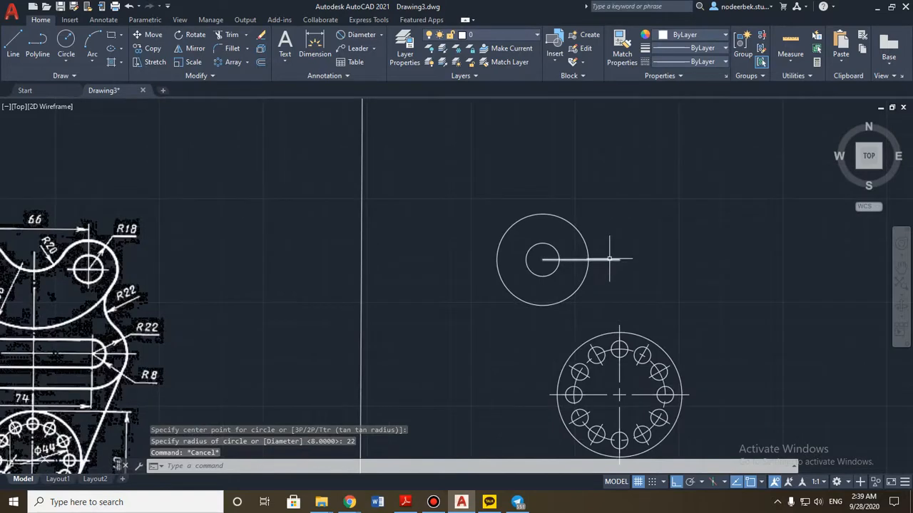
{"action": "left_click", "coordinate": [609, 259]}
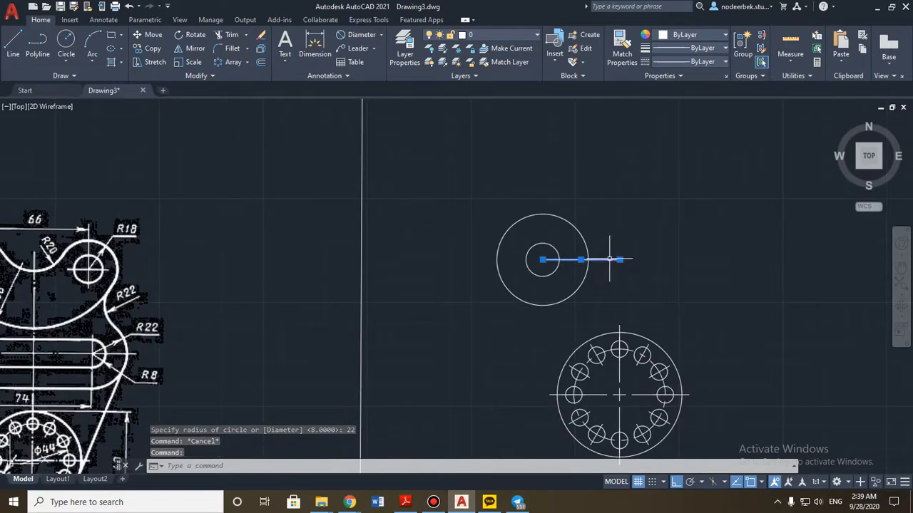
{"action": "key", "text": "Delete"}
Step: Add a center mark to the radius 22 circle above the 12-hole disc
{"action": "scroll", "coordinate": [606, 257], "scroll_direction": "down", "scroll_amount": 4}
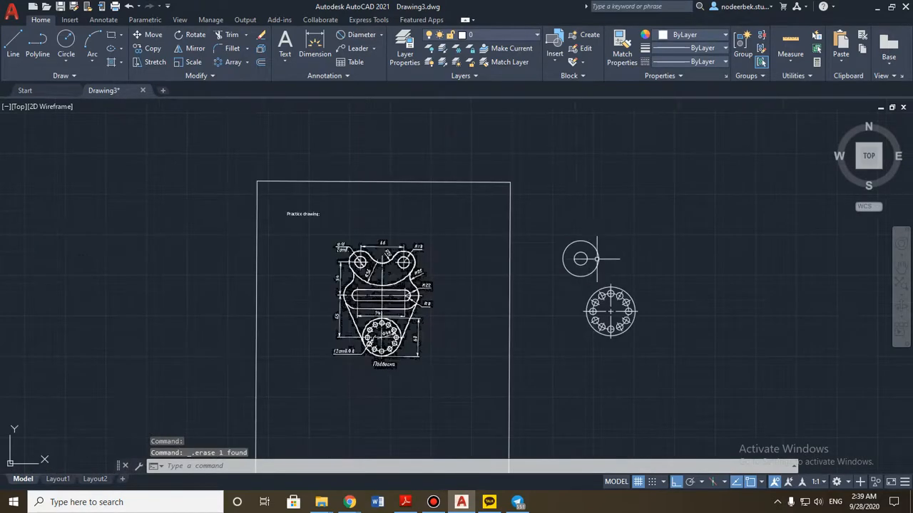
{"action": "scroll", "coordinate": [597, 259], "scroll_direction": "up", "scroll_amount": 5}
{"action": "mouse_move", "coordinate": [617, 165]}
{"action": "left_mouse_down"}
{"action": "mouse_move", "coordinate": [595, 244]}
{"action": "mouse_move", "coordinate": [409, 373]}
{"action": "mouse_move", "coordinate": [374, 154]}
{"action": "left_mouse_up"}
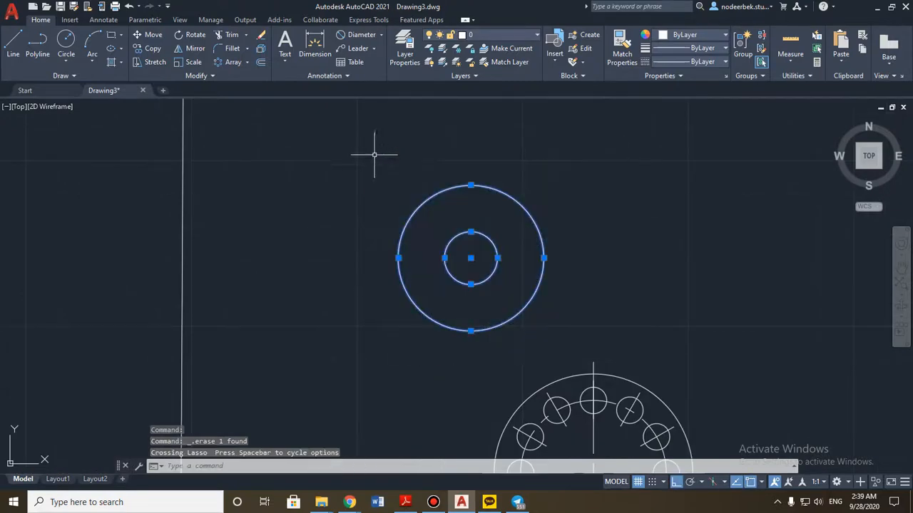
{"action": "key", "text": "Escape"}
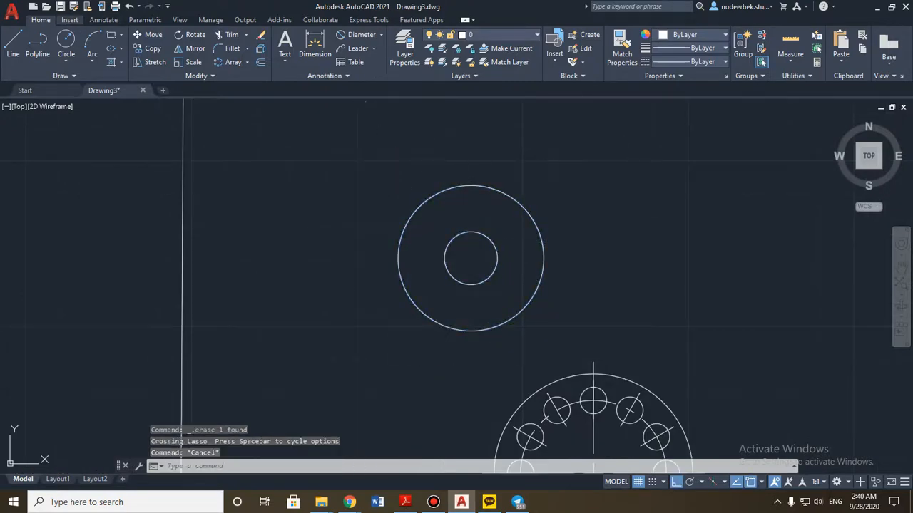
{"action": "left_click", "coordinate": [69, 19]}
{"action": "left_click", "coordinate": [103, 20]}
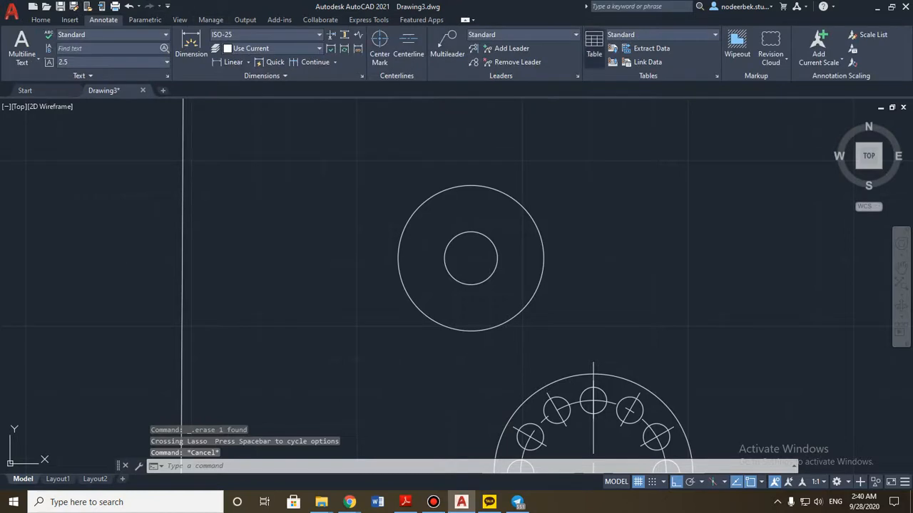
{"action": "left_click", "coordinate": [380, 45]}
{"action": "left_click", "coordinate": [470, 180]}
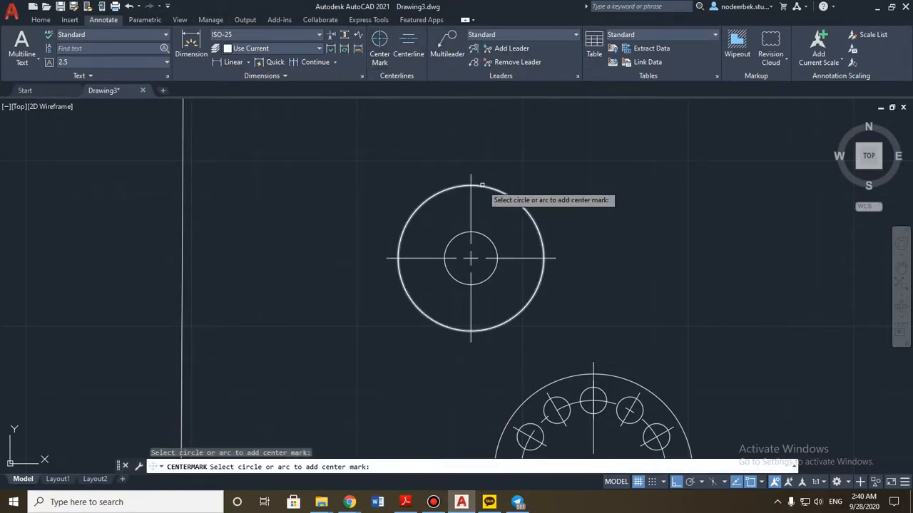
{"action": "key", "text": "Escape"}
{"action": "left_click", "coordinate": [40, 19]}
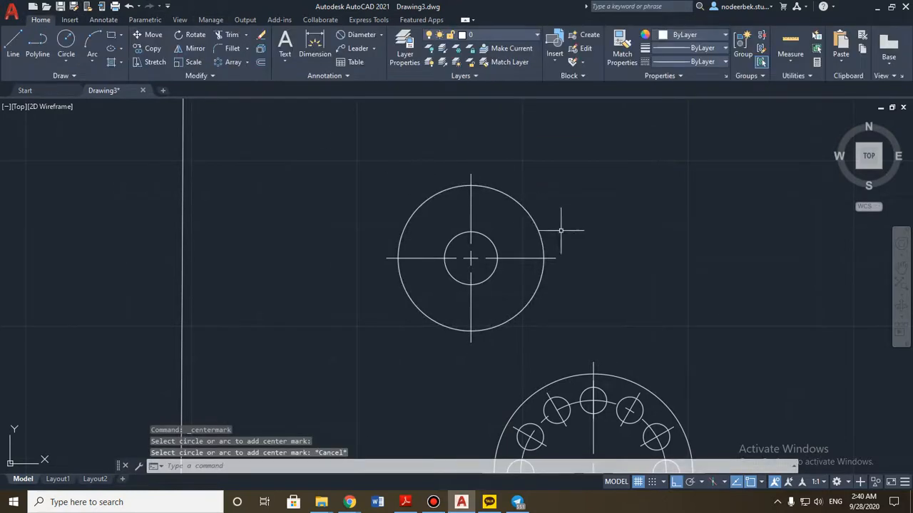
{"action": "mouse_move", "coordinate": [561, 230]}
{"action": "left_mouse_down"}
{"action": "mouse_move", "coordinate": [528, 338]}
{"action": "mouse_move", "coordinate": [428, 178]}
{"action": "mouse_move", "coordinate": [532, 265]}
{"action": "left_mouse_up"}
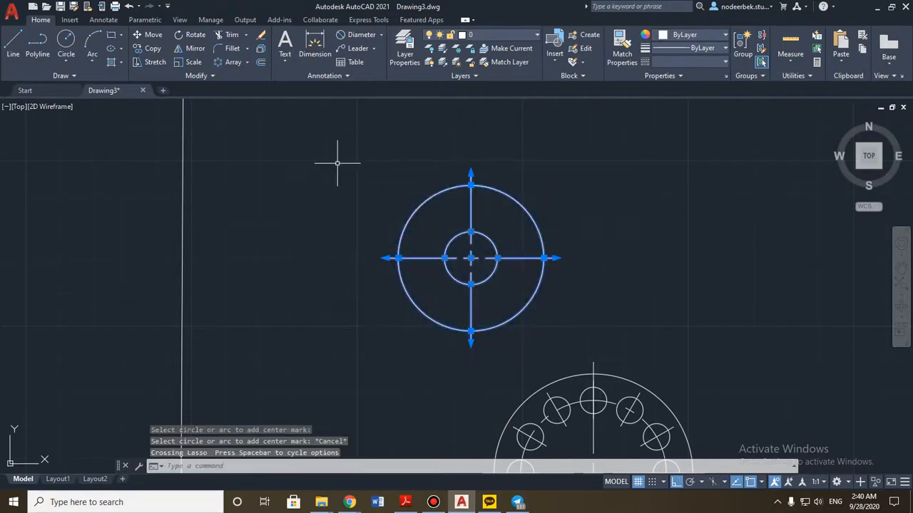
{"action": "left_click", "coordinate": [195, 47]}
{"action": "scroll", "coordinate": [475, 385], "scroll_direction": "down", "scroll_amount": 5}
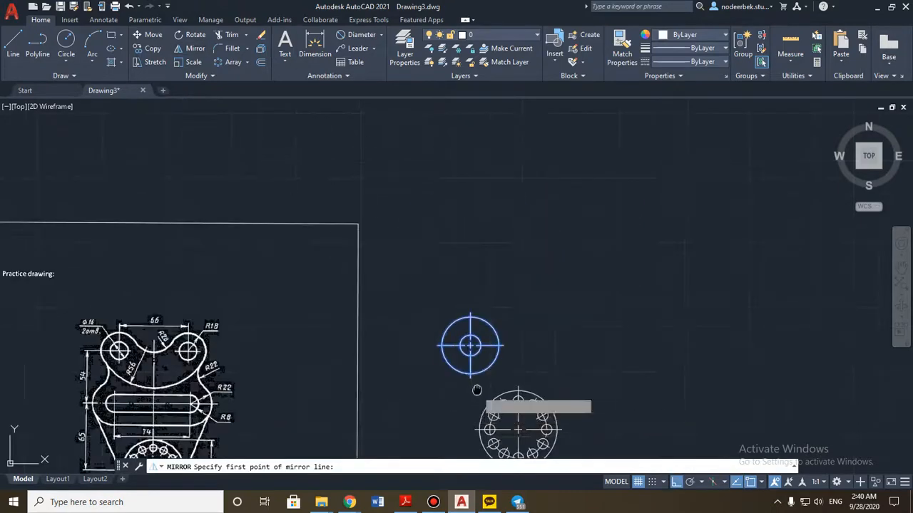
{"action": "scroll", "coordinate": [499, 342], "scroll_direction": "up", "scroll_amount": 3}
{"action": "scroll", "coordinate": [505, 248], "scroll_direction": "up", "scroll_amount": 5}
{"action": "left_click", "coordinate": [506, 249]}
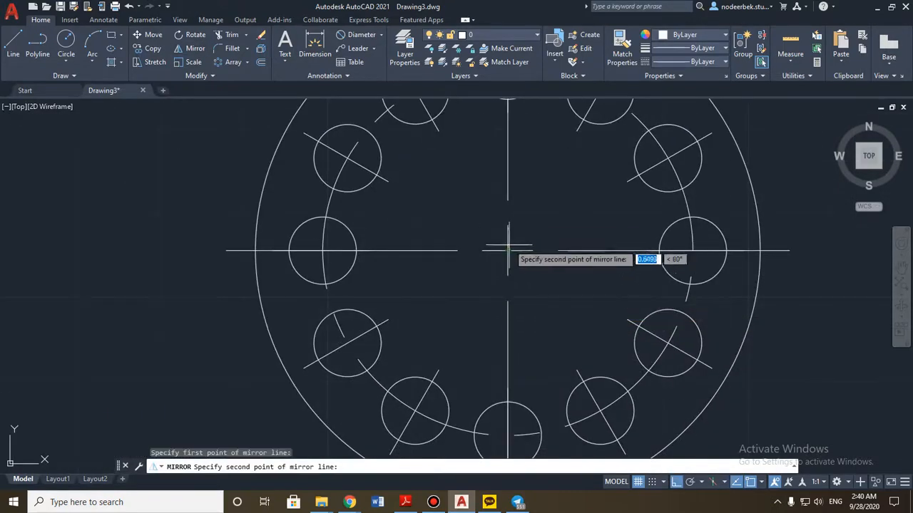
{"action": "middle_click_drag", "start_coordinate": [506, 249], "coordinate": [502, 374]}
{"action": "left_click", "coordinate": [502, 201]}
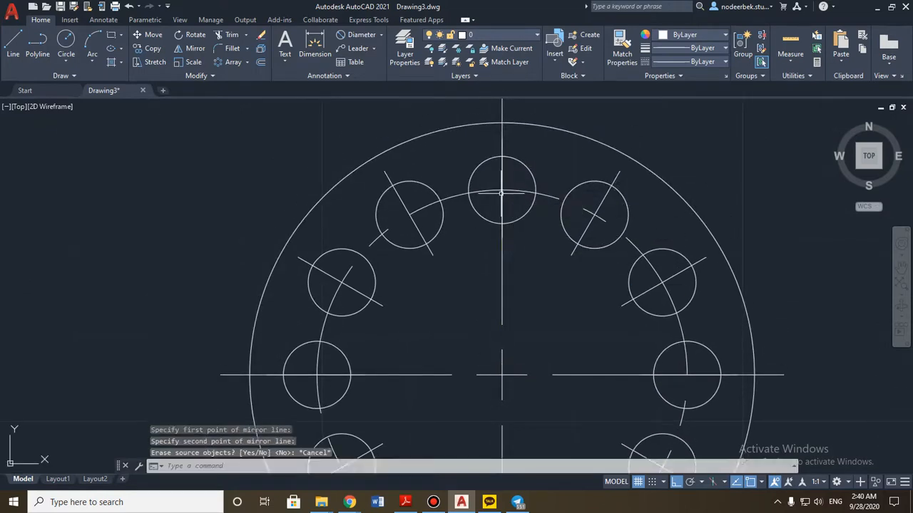
{"action": "key", "text": "Escape"}
Step: Mirror the two concentric circles and their center mark across the vertical axis of the 12-hole disc, keeping the originals
{"action": "scroll", "coordinate": [500, 267], "scroll_direction": "down", "scroll_amount": 6}
{"action": "mouse_move", "coordinate": [558, 105]}
{"action": "left_mouse_down"}
{"action": "mouse_move", "coordinate": [377, 210]}
{"action": "mouse_move", "coordinate": [341, 106]}
{"action": "mouse_move", "coordinate": [319, 107]}
{"action": "left_mouse_up"}
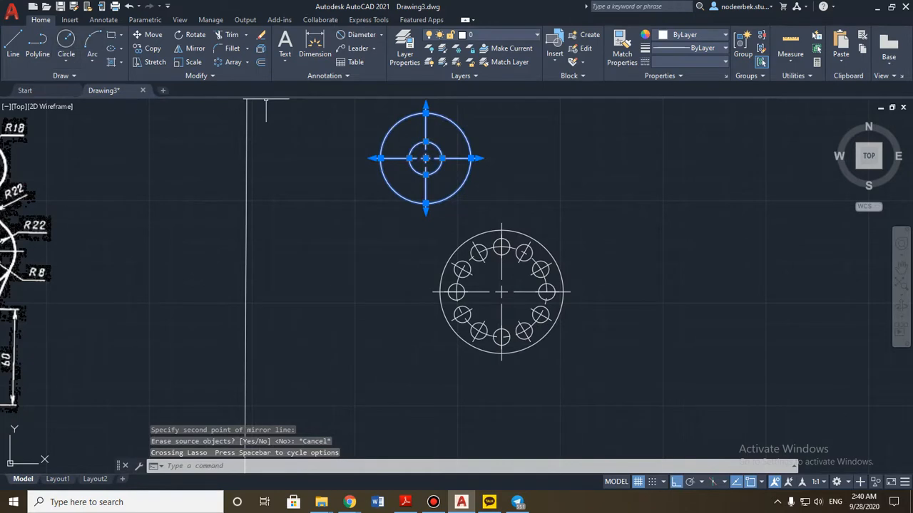
{"action": "left_click", "coordinate": [190, 48]}
{"action": "scroll", "coordinate": [570, 350], "scroll_direction": "up", "scroll_amount": 5}
{"action": "middle_click_drag", "start_coordinate": [403, 259], "coordinate": [429, 395]}
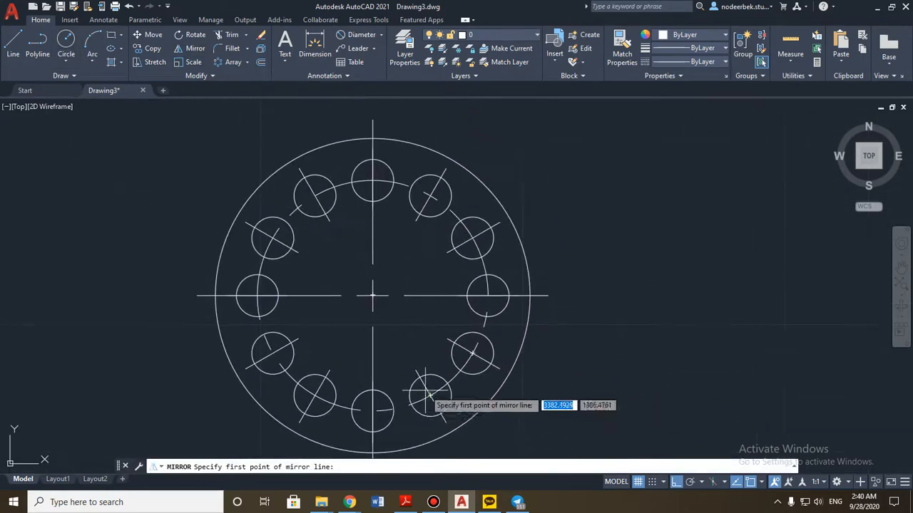
{"action": "left_click", "coordinate": [373, 295]}
{"action": "left_click", "coordinate": [372, 186]}
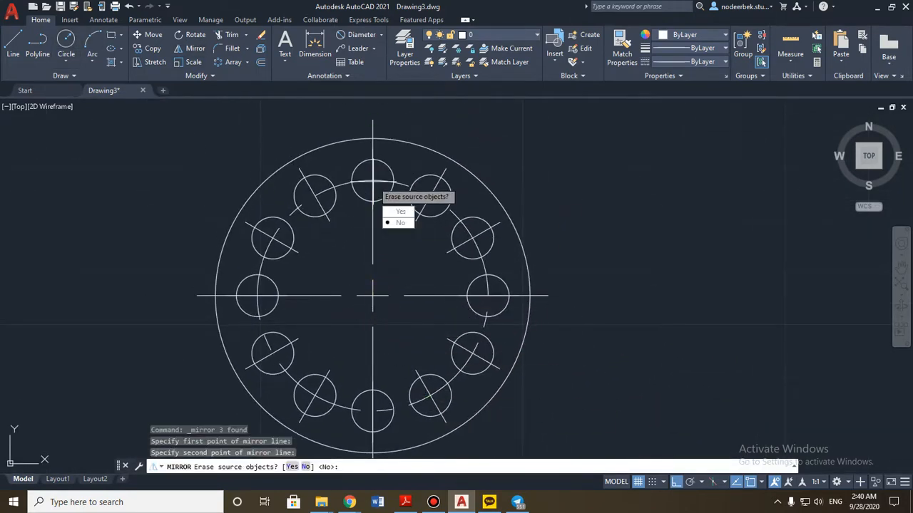
{"action": "key", "text": "Return"}
{"action": "scroll", "coordinate": [349, 254], "scroll_direction": "down", "scroll_amount": 8}
{"action": "scroll", "coordinate": [350, 253], "scroll_direction": "up", "scroll_amount": 1}
{"action": "key", "text": "Escape"}
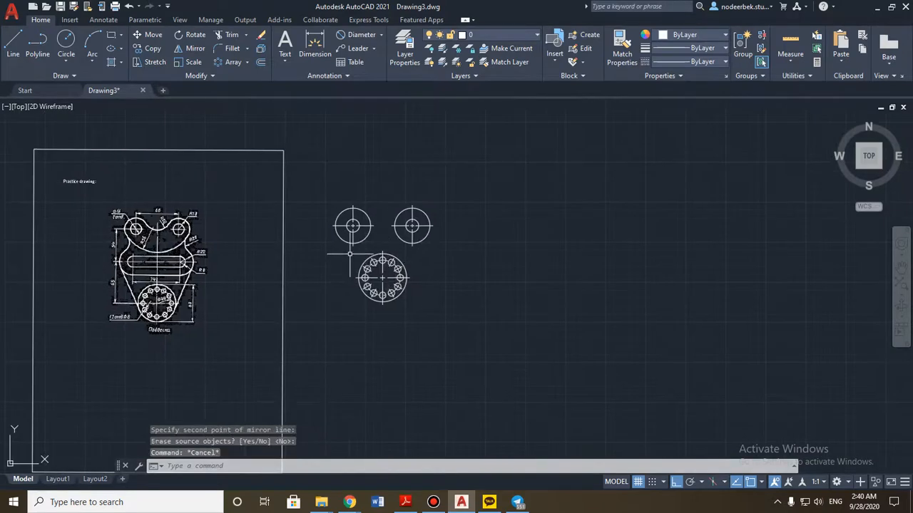
Step: Examine in the reference drawing how the slanted side edge runs from the slot's rounded end to the 12-hole disc
{"action": "scroll", "coordinate": [349, 253], "scroll_direction": "up", "scroll_amount": 4}
{"action": "scroll", "coordinate": [340, 261], "scroll_direction": "down", "scroll_amount": 2}
{"action": "middle_click_drag", "start_coordinate": [326, 261], "coordinate": [448, 250]}
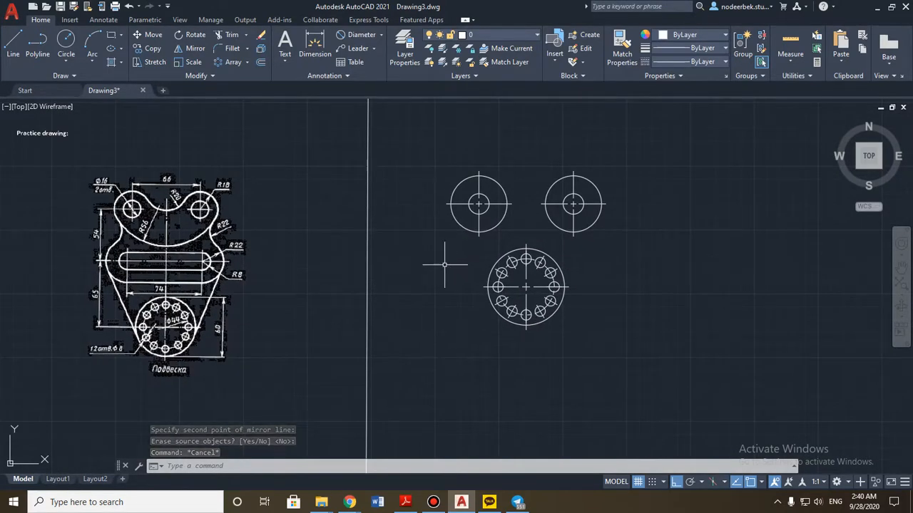
{"action": "middle_click_drag", "start_coordinate": [162, 293], "coordinate": [321, 292]}
{"action": "scroll", "coordinate": [245, 291], "scroll_direction": "up", "scroll_amount": 4}
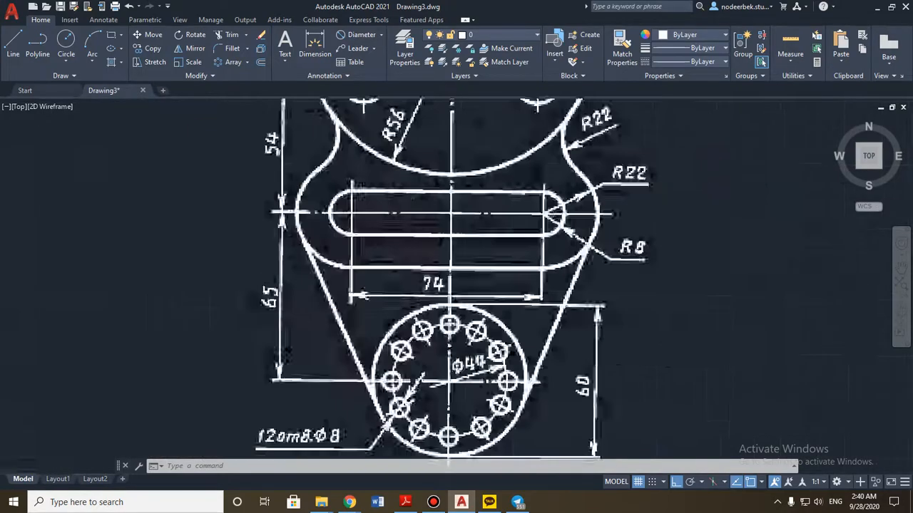
{"action": "scroll", "coordinate": [411, 282], "scroll_direction": "down", "scroll_amount": 2}
{"action": "scroll", "coordinate": [417, 284], "scroll_direction": "up", "scroll_amount": 4}
{"action": "scroll", "coordinate": [418, 285], "scroll_direction": "down", "scroll_amount": 2}
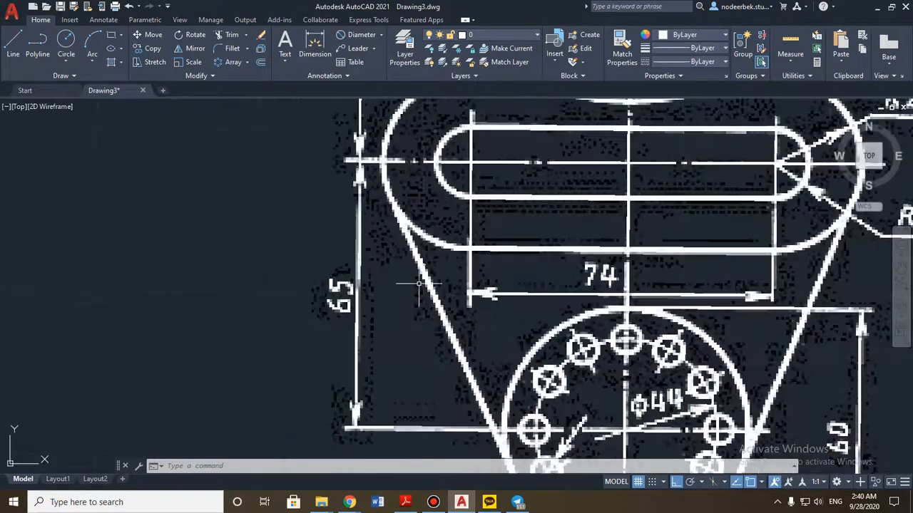
{"action": "scroll", "coordinate": [420, 285], "scroll_direction": "down", "scroll_amount": 4}
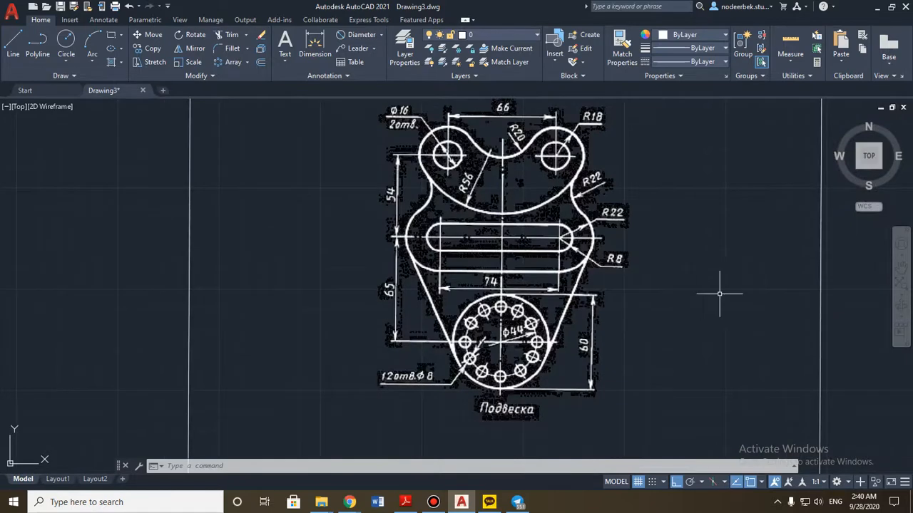
{"action": "scroll", "coordinate": [734, 296], "scroll_direction": "down", "scroll_amount": 3}
{"action": "middle_click_drag", "start_coordinate": [768, 278], "coordinate": [540, 278]}
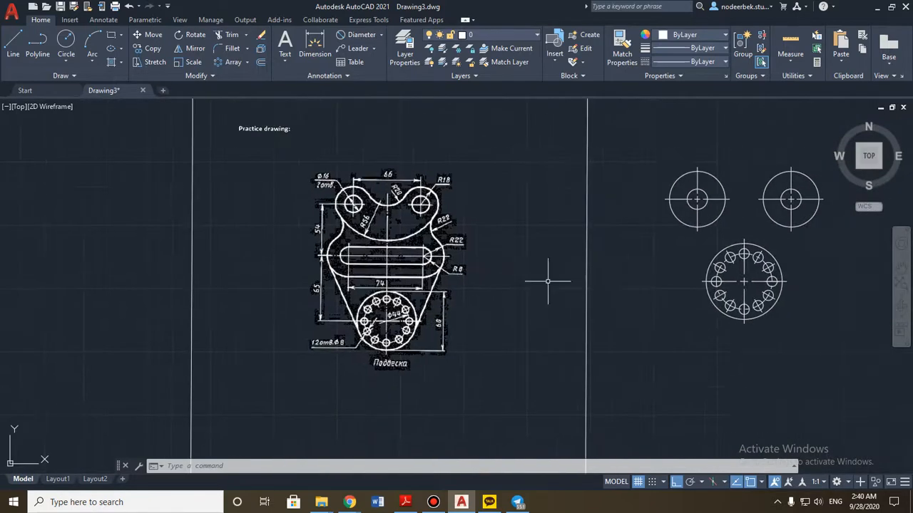
{"action": "mouse_move", "coordinate": [605, 266]}
{"action": "middle_mouse_down"}
{"action": "mouse_move", "coordinate": [595, 243]}
{"action": "mouse_move", "coordinate": [540, 301]}
{"action": "middle_mouse_up"}
{"action": "scroll", "coordinate": [595, 242], "scroll_direction": "up", "scroll_amount": 2}
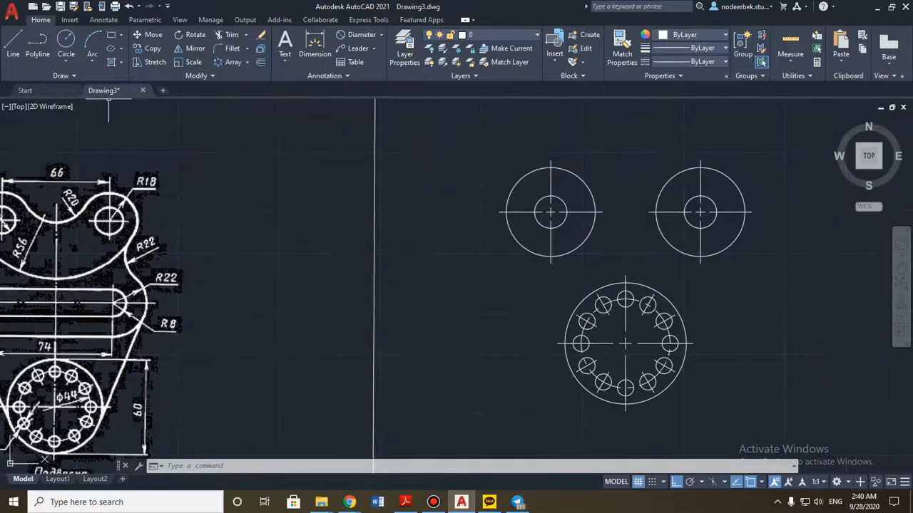
Step: With ortho mode off, draw a line from the 12-hole disc's left quadrant to the lower-left side of the left radius 22 circle
{"action": "left_click", "coordinate": [13, 44]}
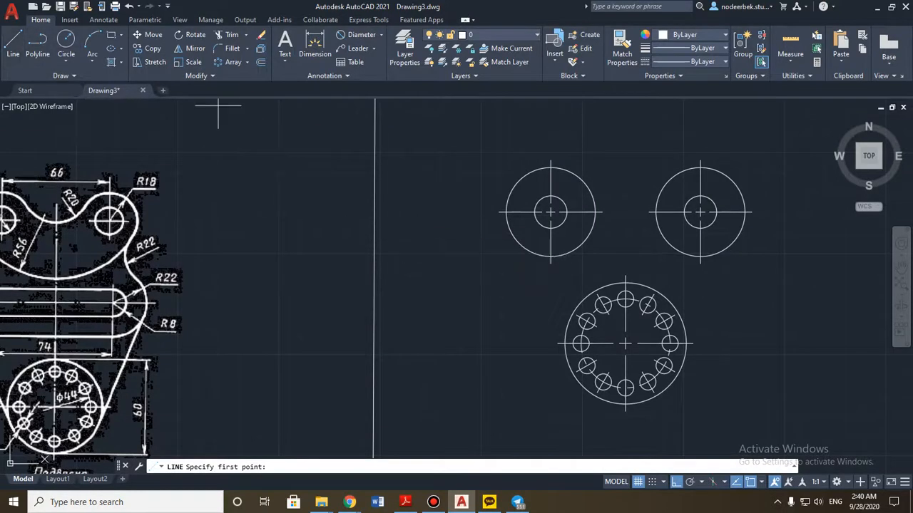
{"action": "scroll", "coordinate": [464, 342], "scroll_direction": "up", "scroll_amount": 2}
{"action": "middle_click_drag", "start_coordinate": [464, 342], "coordinate": [461, 312]}
{"action": "middle_click_drag", "start_coordinate": [492, 261], "coordinate": [405, 319]}
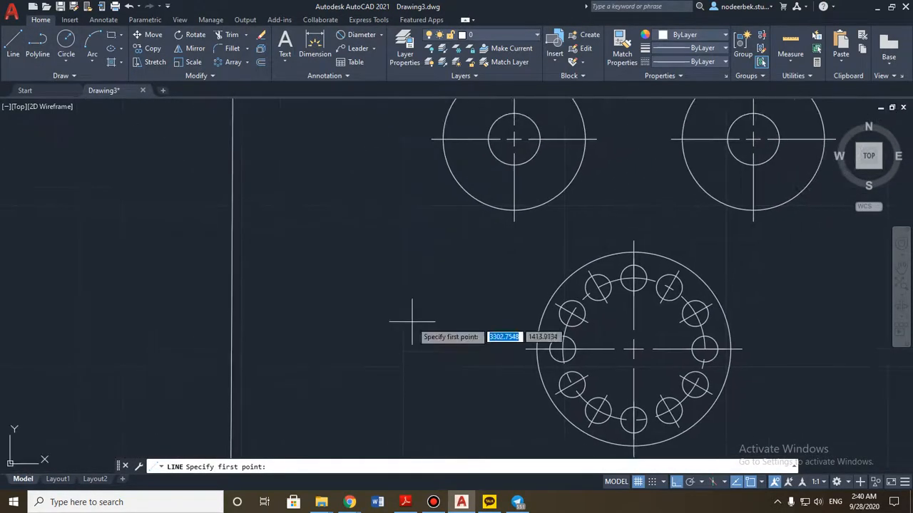
{"action": "scroll", "coordinate": [501, 381], "scroll_direction": "up", "scroll_amount": 2}
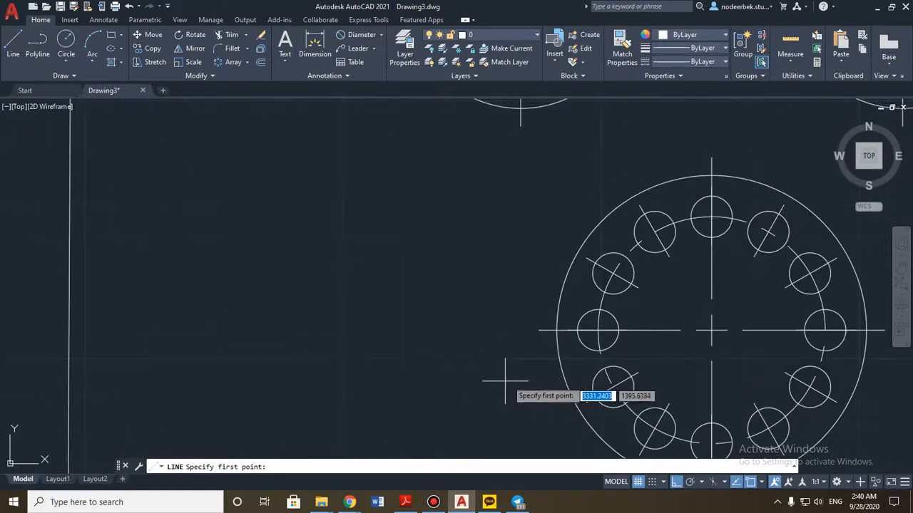
{"action": "left_click", "coordinate": [556, 330]}
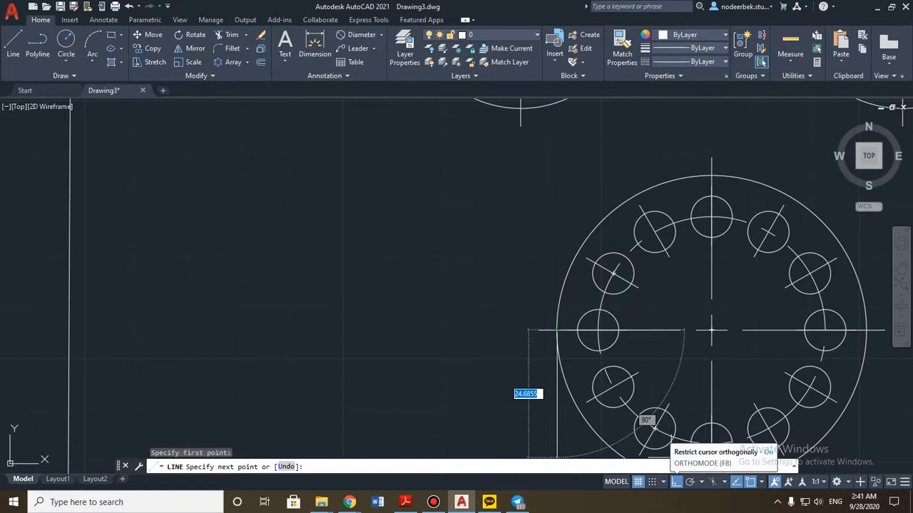
{"action": "left_click", "coordinate": [676, 483]}
{"action": "middle_click_drag", "start_coordinate": [485, 214], "coordinate": [535, 394]}
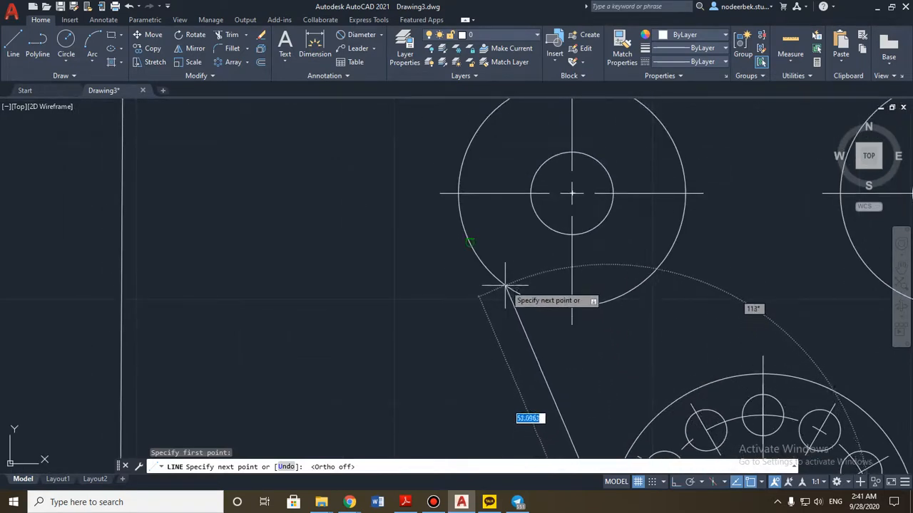
{"action": "left_click", "coordinate": [469, 242]}
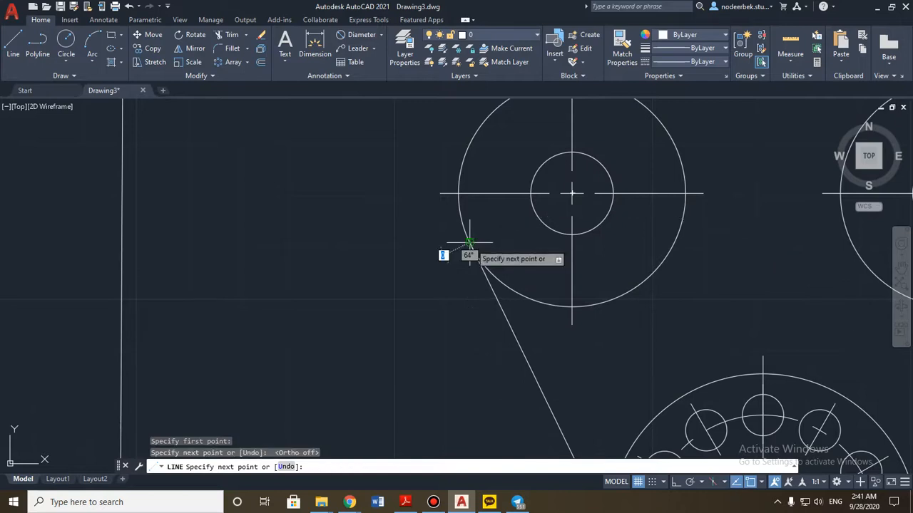
{"action": "key", "text": "Escape"}
Step: Compare the slanted line's junction with the disc against the same junction in the reference drawing
{"action": "scroll", "coordinate": [532, 406], "scroll_direction": "down", "scroll_amount": 1}
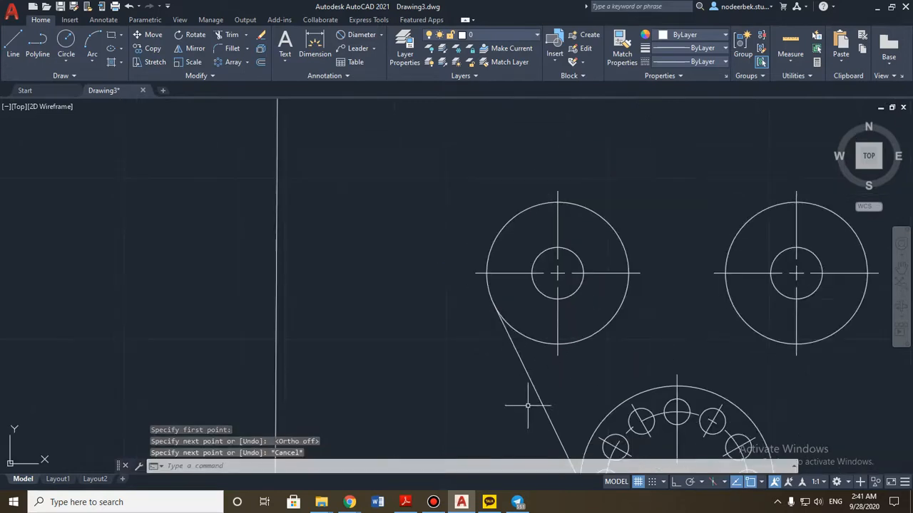
{"action": "middle_click_drag", "start_coordinate": [510, 387], "coordinate": [521, 233]}
{"action": "scroll", "coordinate": [546, 358], "scroll_direction": "up", "scroll_amount": 1}
{"action": "scroll", "coordinate": [546, 360], "scroll_direction": "down", "scroll_amount": 1}
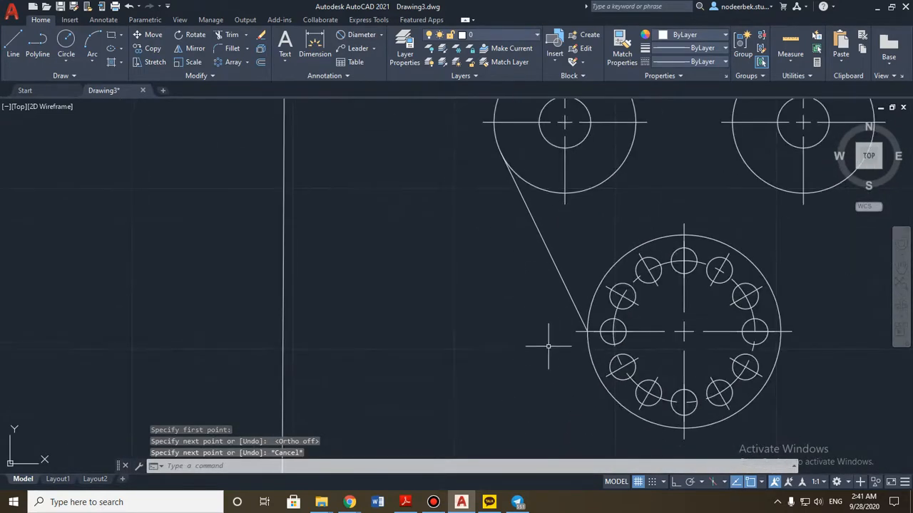
{"action": "scroll", "coordinate": [605, 326], "scroll_direction": "up", "scroll_amount": 3}
{"action": "scroll", "coordinate": [607, 332], "scroll_direction": "down", "scroll_amount": 3}
{"action": "scroll", "coordinate": [527, 356], "scroll_direction": "down", "scroll_amount": 3}
{"action": "middle_click_drag", "start_coordinate": [414, 346], "coordinate": [619, 332]}
{"action": "scroll", "coordinate": [361, 343], "scroll_direction": "up", "scroll_amount": 3}
{"action": "middle_click_drag", "start_coordinate": [485, 367], "coordinate": [484, 213]}
{"action": "scroll", "coordinate": [502, 387], "scroll_direction": "up", "scroll_amount": 2}
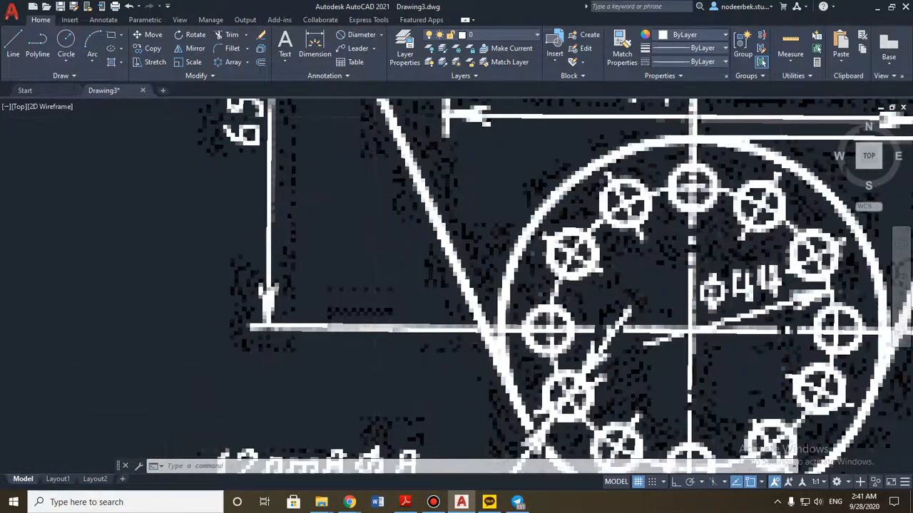
{"action": "scroll", "coordinate": [542, 346], "scroll_direction": "down", "scroll_amount": 5}
{"action": "middle_click_drag", "start_coordinate": [778, 298], "coordinate": [526, 306]}
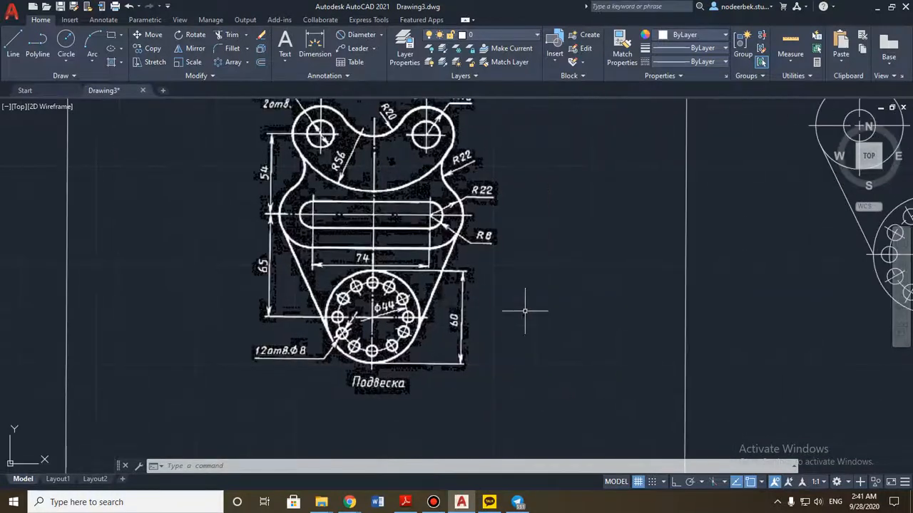
{"action": "scroll", "coordinate": [597, 302], "scroll_direction": "down", "scroll_amount": 5}
{"action": "scroll", "coordinate": [606, 303], "scroll_direction": "up", "scroll_amount": 3}
{"action": "scroll", "coordinate": [563, 305], "scroll_direction": "up", "scroll_amount": 3}
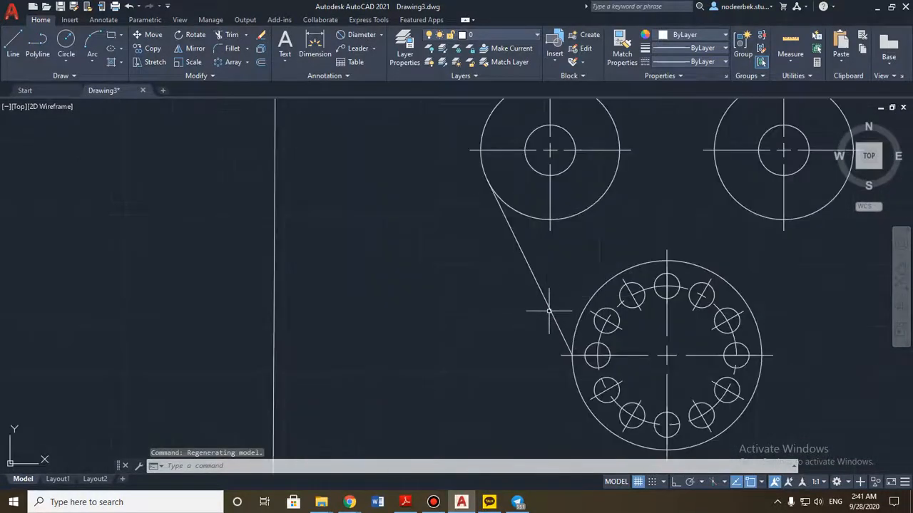
Step: Stretch the slanted line's lower endpoint down along the disc's outer circle to its tangent point
{"action": "left_click", "coordinate": [550, 310]}
{"action": "scroll", "coordinate": [509, 285], "scroll_direction": "up", "scroll_amount": 5}
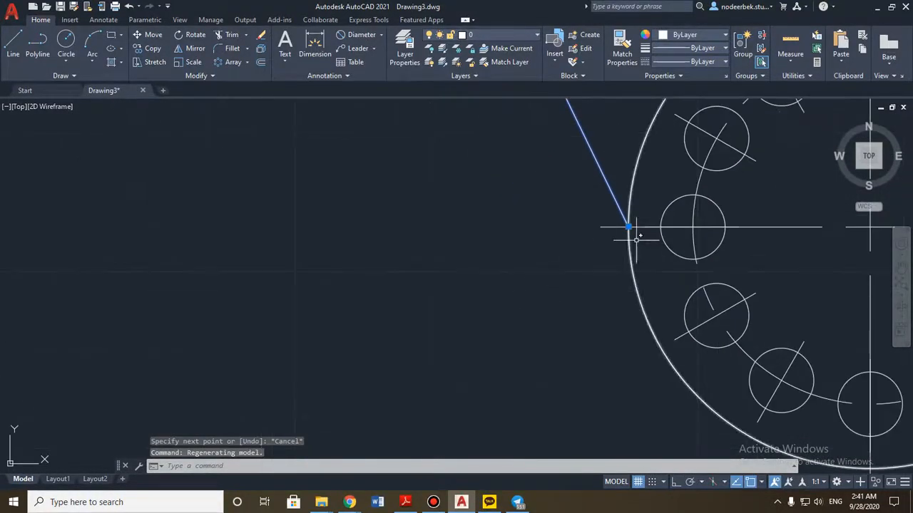
{"action": "left_click", "coordinate": [628, 227]}
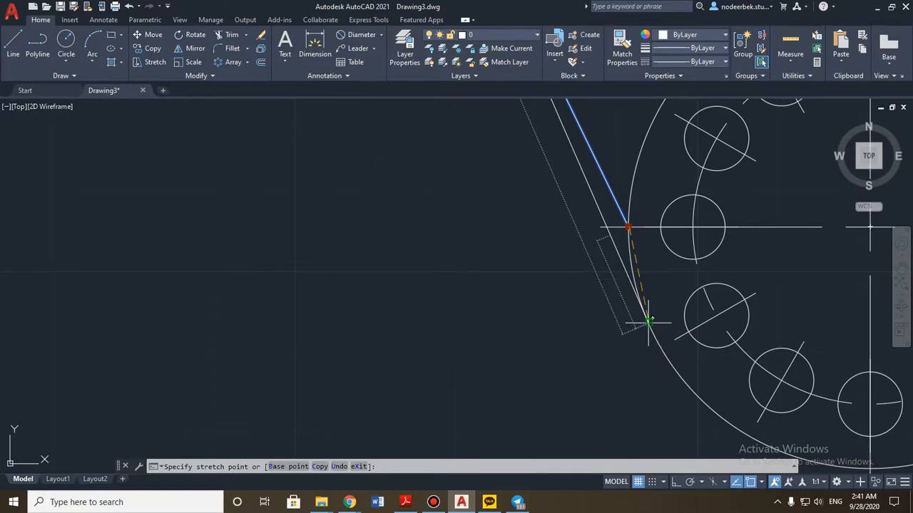
{"action": "left_click", "coordinate": [648, 321]}
{"action": "key", "text": "Escape"}
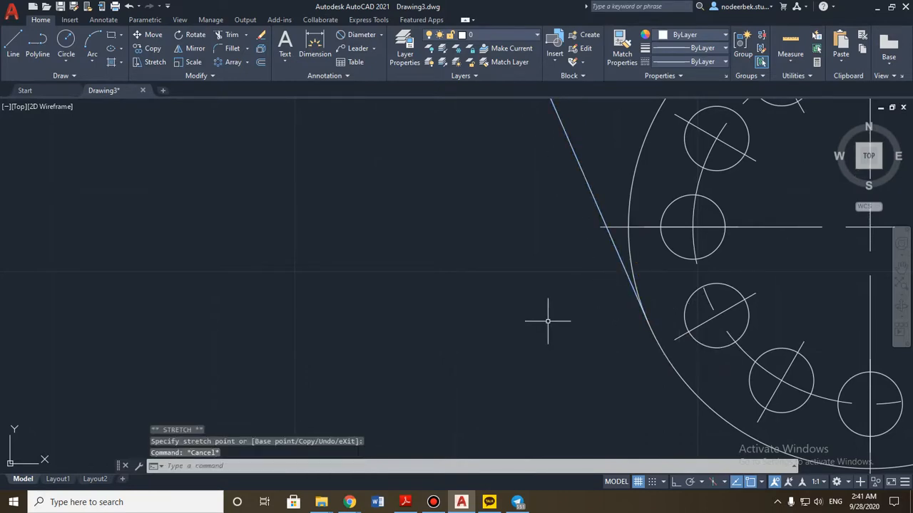
{"action": "scroll", "coordinate": [546, 316], "scroll_direction": "down", "scroll_amount": 4}
{"action": "middle_click_drag", "start_coordinate": [495, 279], "coordinate": [507, 365]}
{"action": "scroll", "coordinate": [526, 292], "scroll_direction": "up", "scroll_amount": 5}
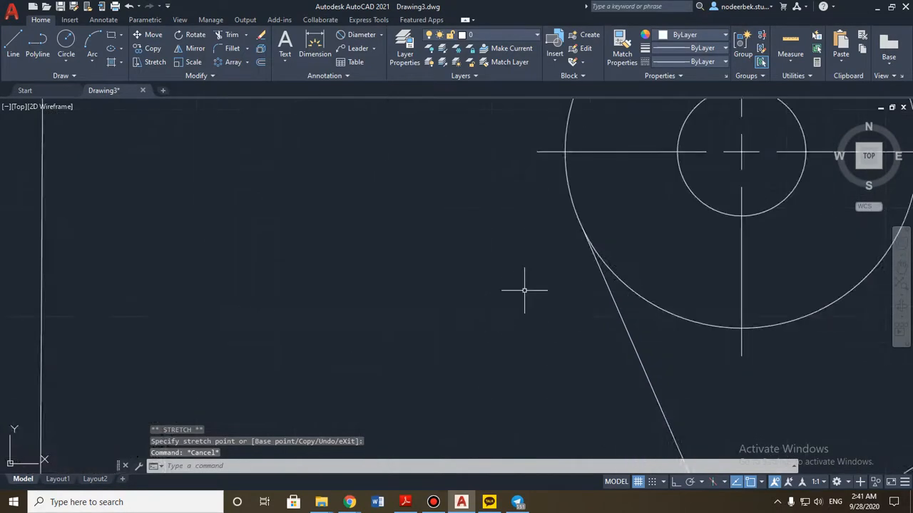
Step: Stretch the slanted line's upper endpoint along the left radius 22 circle to its tangent point and check the junction
{"action": "middle_click_drag", "start_coordinate": [526, 292], "coordinate": [458, 352]}
{"action": "left_click", "coordinate": [525, 369]}
{"action": "left_click", "coordinate": [528, 367]}
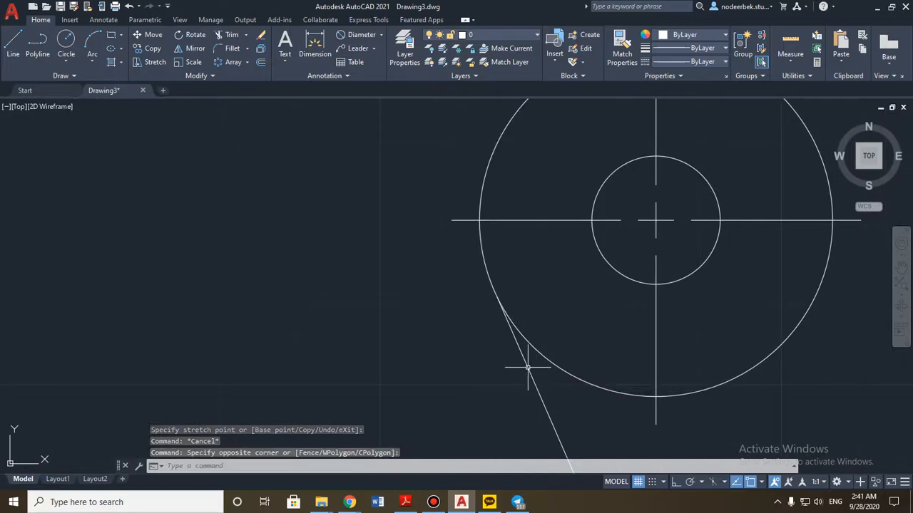
{"action": "scroll", "coordinate": [471, 347], "scroll_direction": "down", "scroll_amount": 3}
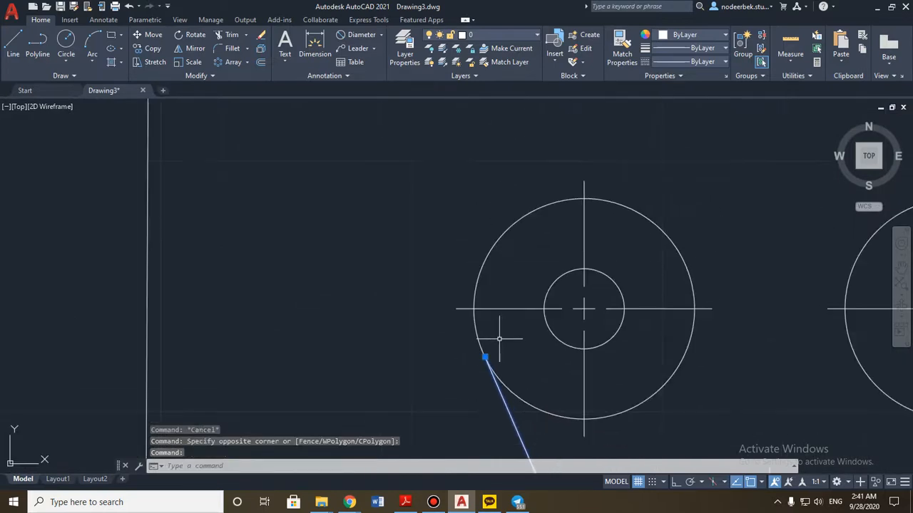
{"action": "scroll", "coordinate": [499, 342], "scroll_direction": "up", "scroll_amount": 4}
{"action": "left_click", "coordinate": [497, 362]}
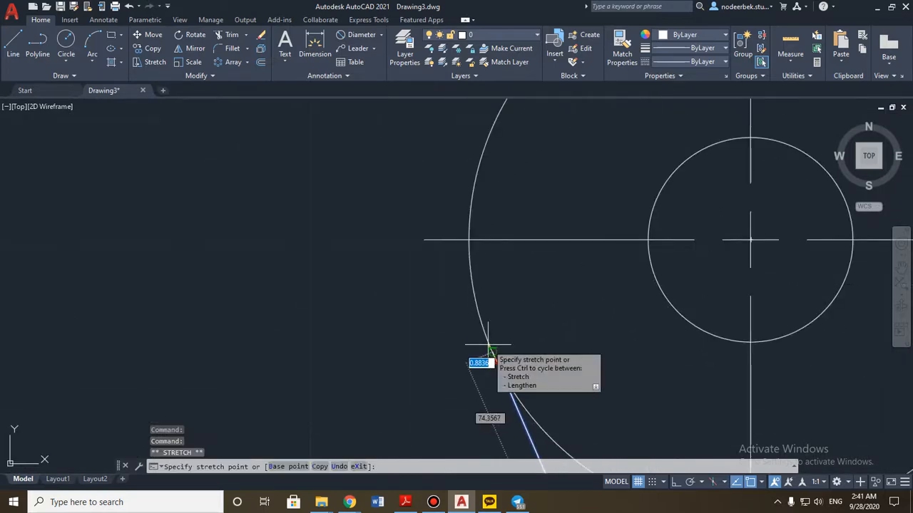
{"action": "left_click", "coordinate": [492, 352]}
{"action": "mouse_move", "coordinate": [492, 351]}
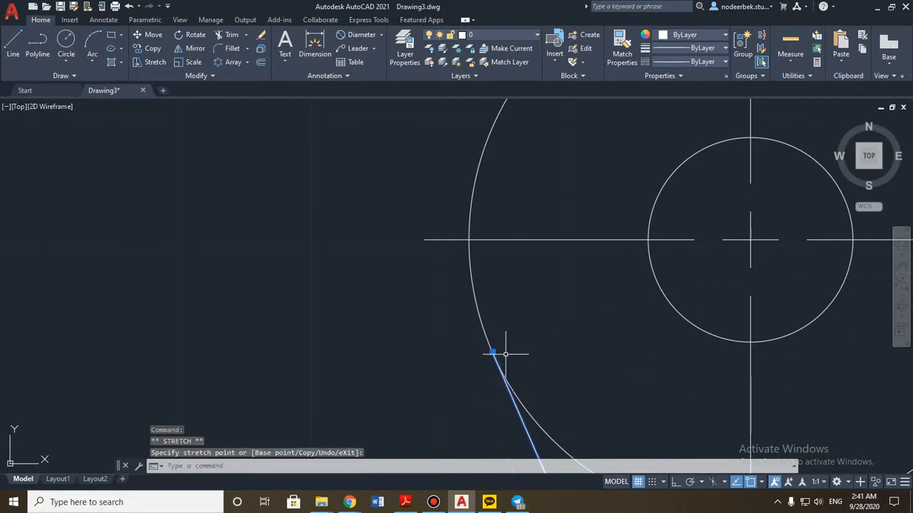
{"action": "key", "text": "Escape"}
{"action": "scroll", "coordinate": [481, 363], "scroll_direction": "up", "scroll_amount": 5}
{"action": "scroll", "coordinate": [570, 295], "scroll_direction": "up", "scroll_amount": 5}
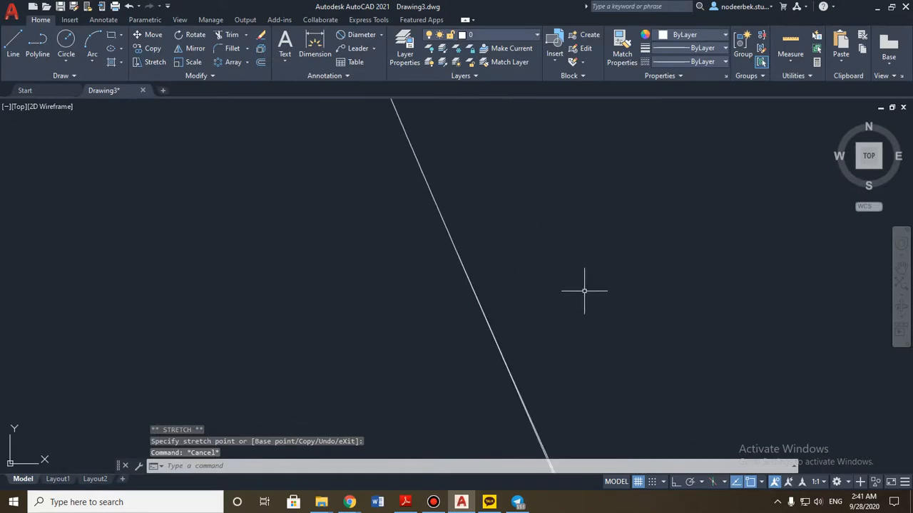
{"action": "scroll", "coordinate": [435, 325], "scroll_direction": "down", "scroll_amount": 8}
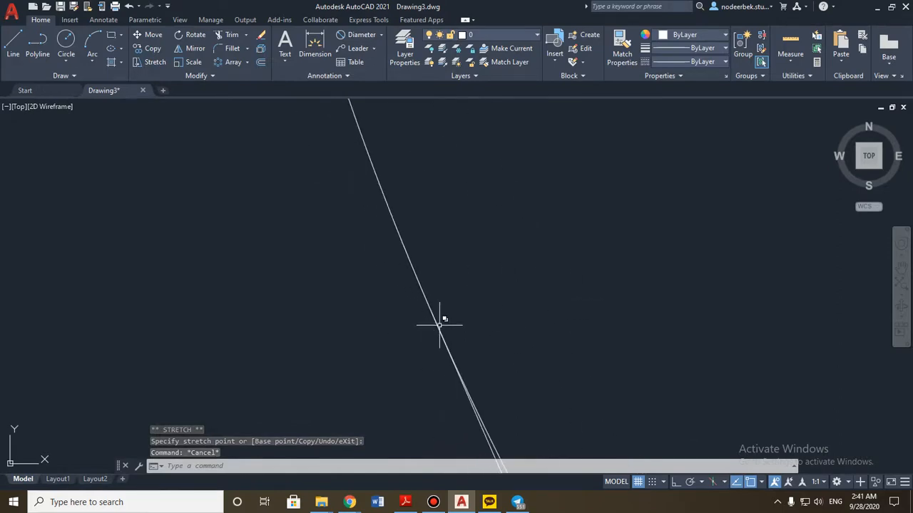
{"action": "scroll", "coordinate": [445, 322], "scroll_direction": "up", "scroll_amount": 3}
{"action": "scroll", "coordinate": [450, 323], "scroll_direction": "down", "scroll_amount": 7}
{"action": "scroll", "coordinate": [451, 347], "scroll_direction": "up", "scroll_amount": 6}
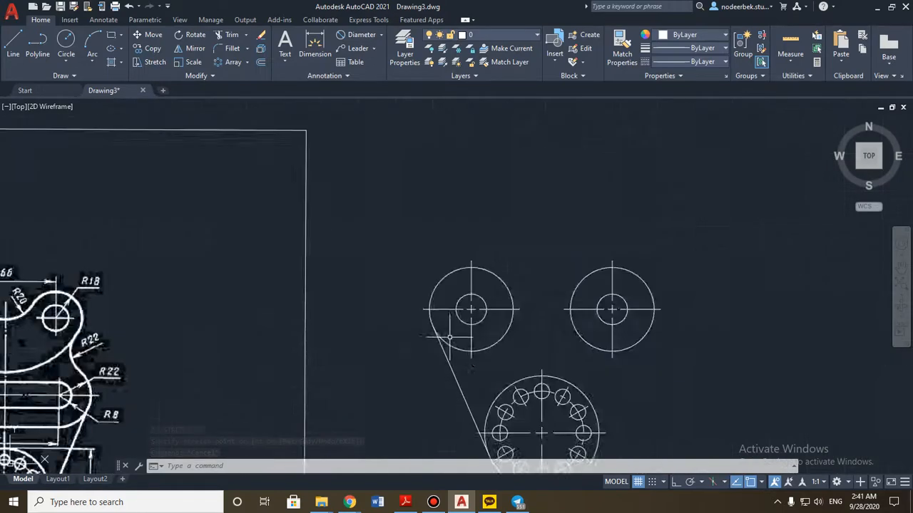
{"action": "scroll", "coordinate": [451, 348], "scroll_direction": "down", "scroll_amount": 5}
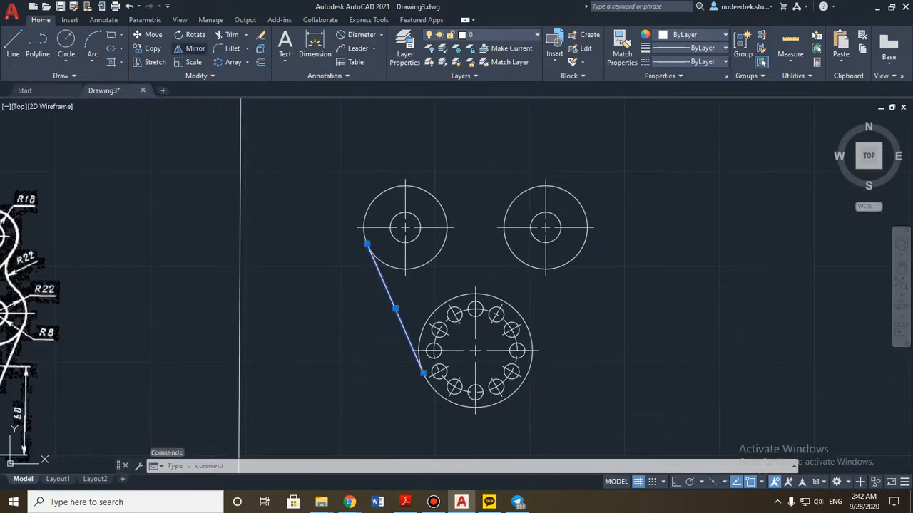
{"action": "left_click", "coordinate": [191, 48]}
{"action": "left_click", "coordinate": [475, 350]}
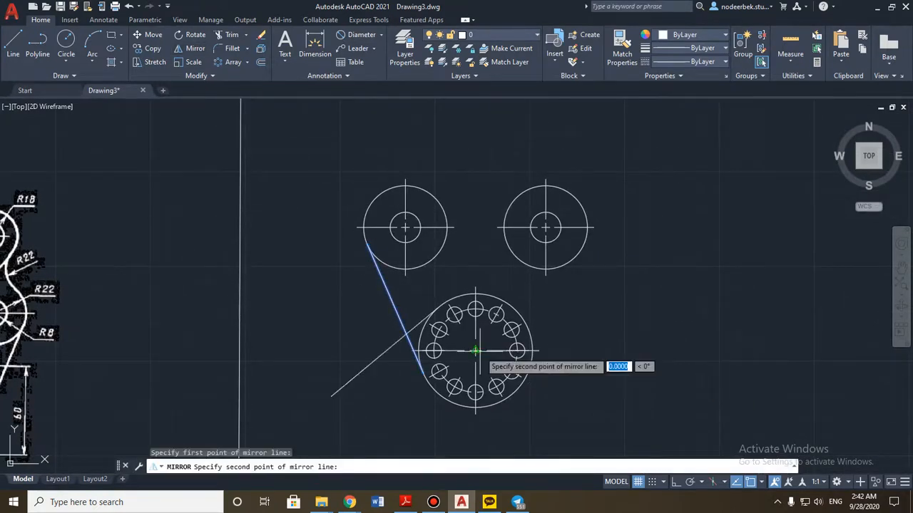
{"action": "left_click", "coordinate": [475, 293]}
{"action": "key", "text": "Escape"}
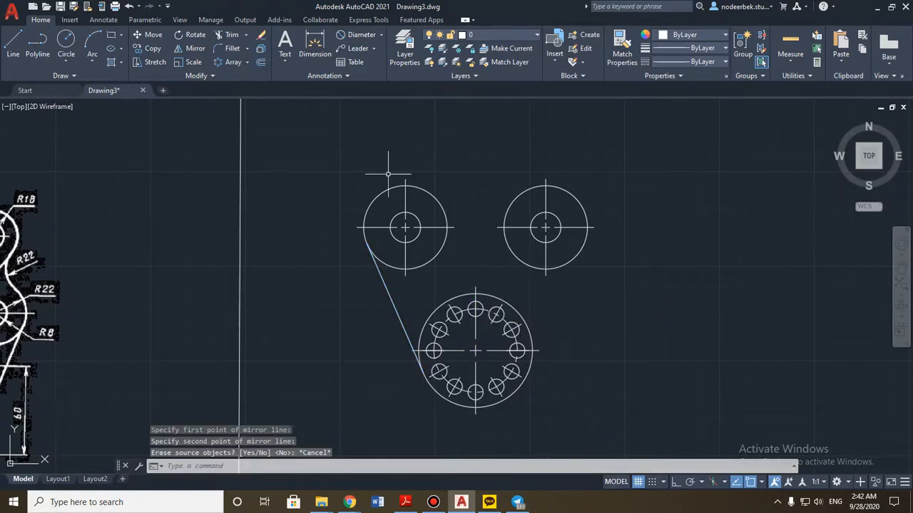
Step: Mirror the slanted edge line about the vertical axis through the 12-hole disc's centre, keeping the source line
{"action": "left_click", "coordinate": [396, 309]}
{"action": "left_click", "coordinate": [190, 48]}
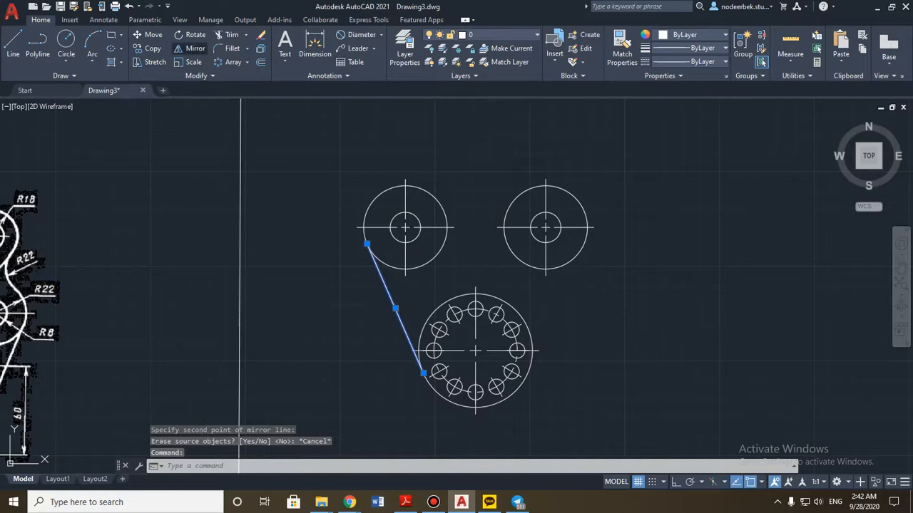
{"action": "left_click", "coordinate": [475, 351]}
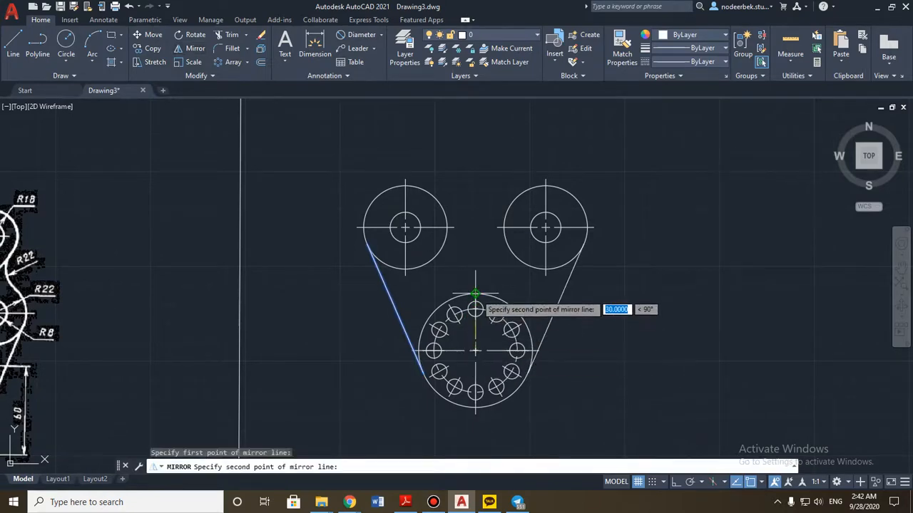
{"action": "left_click", "coordinate": [475, 293]}
{"action": "key", "text": "Return"}
Step: Draw a horizontal line joining the bottom quadrants of the two radius 22 circles
{"action": "scroll", "coordinate": [421, 324], "scroll_direction": "down", "scroll_amount": 5}
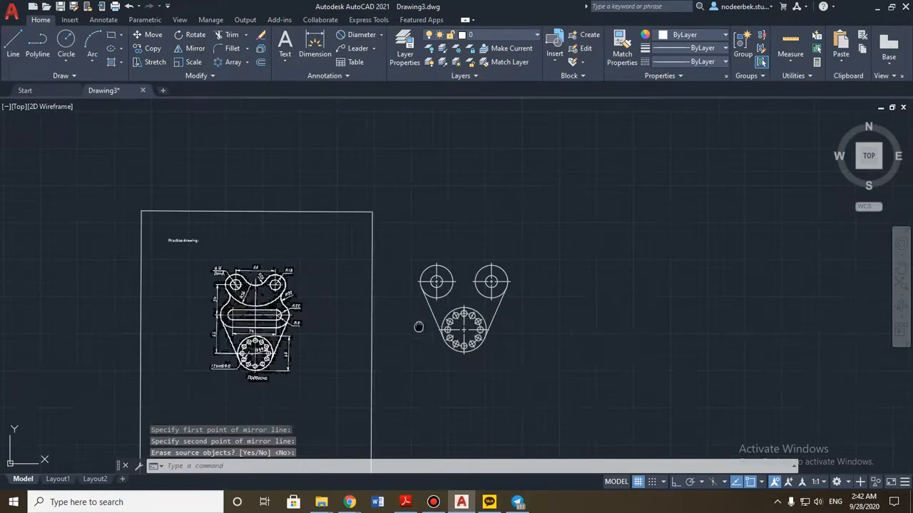
{"action": "mouse_move", "coordinate": [418, 326]}
{"action": "middle_mouse_down"}
{"action": "mouse_move", "coordinate": [526, 325]}
{"action": "mouse_move", "coordinate": [408, 328]}
{"action": "middle_mouse_up"}
{"action": "scroll", "coordinate": [428, 321], "scroll_direction": "up", "scroll_amount": 5}
{"action": "scroll", "coordinate": [470, 326], "scroll_direction": "down", "scroll_amount": 3}
{"action": "scroll", "coordinate": [535, 302], "scroll_direction": "up", "scroll_amount": 4}
{"action": "middle_click_drag", "start_coordinate": [571, 279], "coordinate": [384, 352]}
{"action": "left_click", "coordinate": [13, 44]}
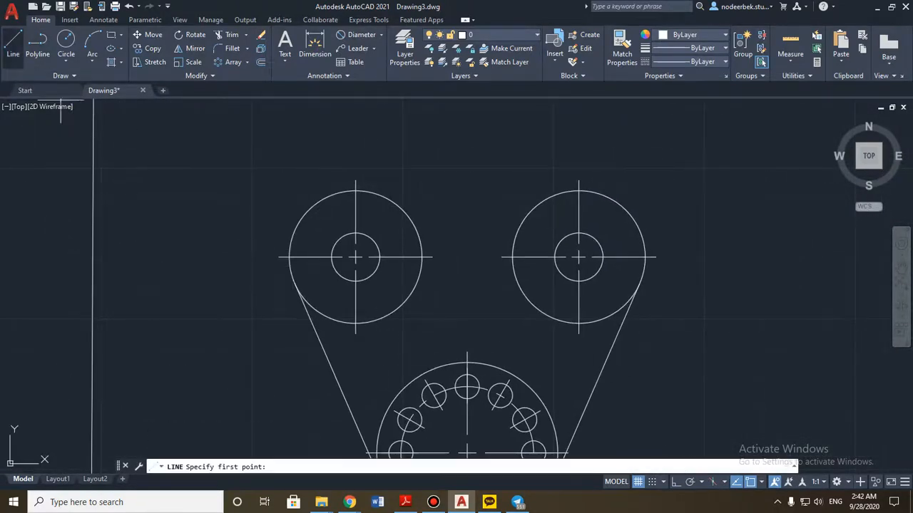
{"action": "left_click", "coordinate": [356, 323]}
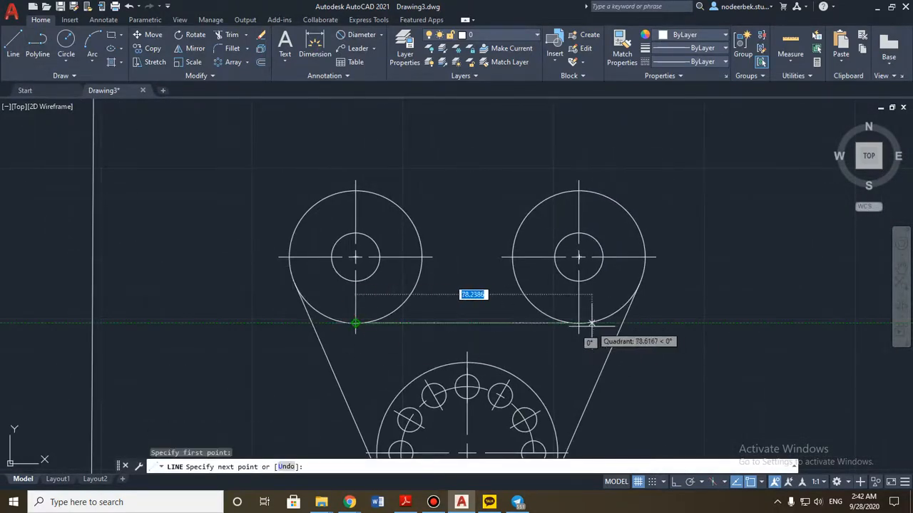
{"action": "left_click", "coordinate": [579, 323]}
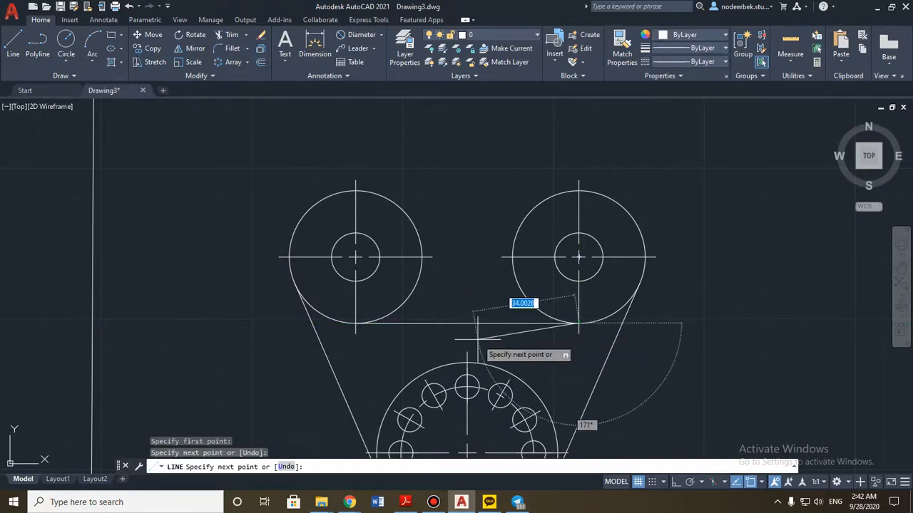
{"action": "key", "text": "Escape"}
Step: Draw the slot's lower edge as a line between the bottom quadrants of the two small inner circles
{"action": "scroll", "coordinate": [485, 345], "scroll_direction": "down", "scroll_amount": 3}
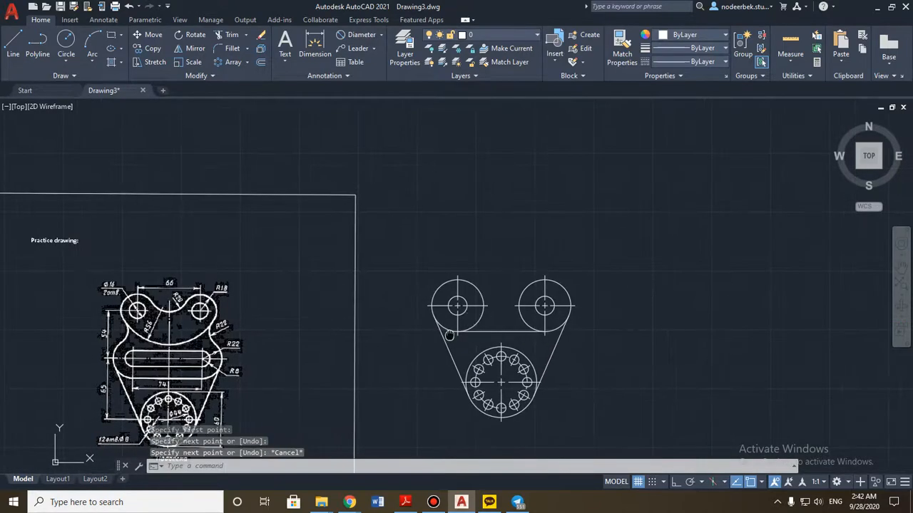
{"action": "scroll", "coordinate": [501, 328], "scroll_direction": "up", "scroll_amount": 3}
{"action": "middle_click_drag", "start_coordinate": [504, 326], "coordinate": [403, 379]}
{"action": "type", "text": "l"}
{"action": "key", "text": "Return"}
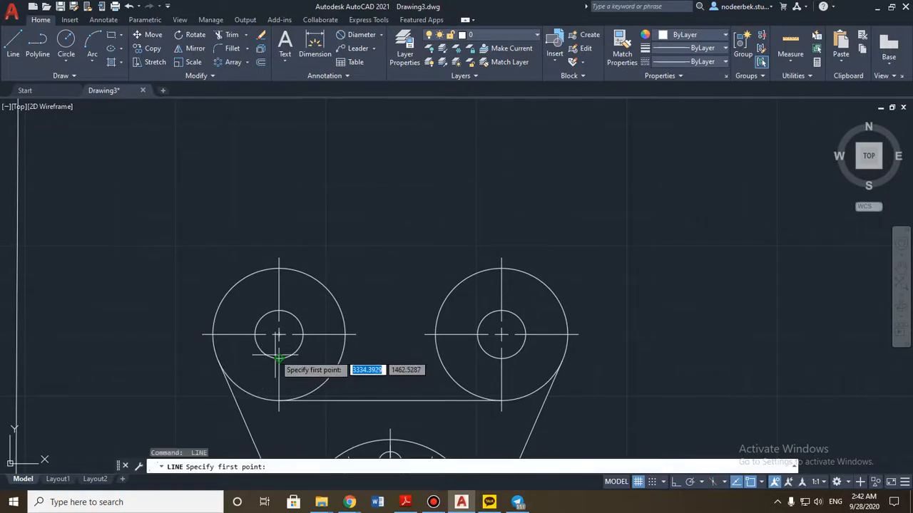
{"action": "left_click", "coordinate": [279, 358]}
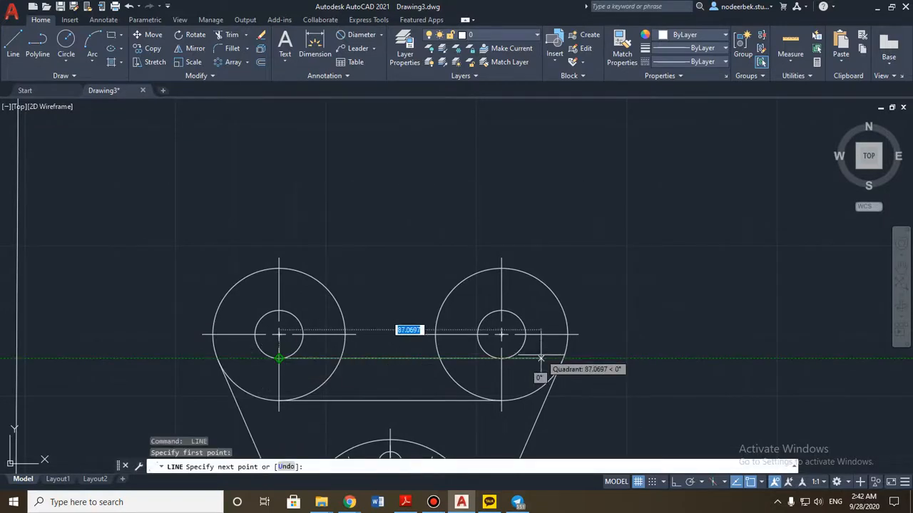
{"action": "left_click", "coordinate": [501, 358]}
{"action": "key", "text": "Return"}
Step: Draw the slot's upper edge as a line between the top quadrants of the two small inner circles
{"action": "key", "text": "Return"}
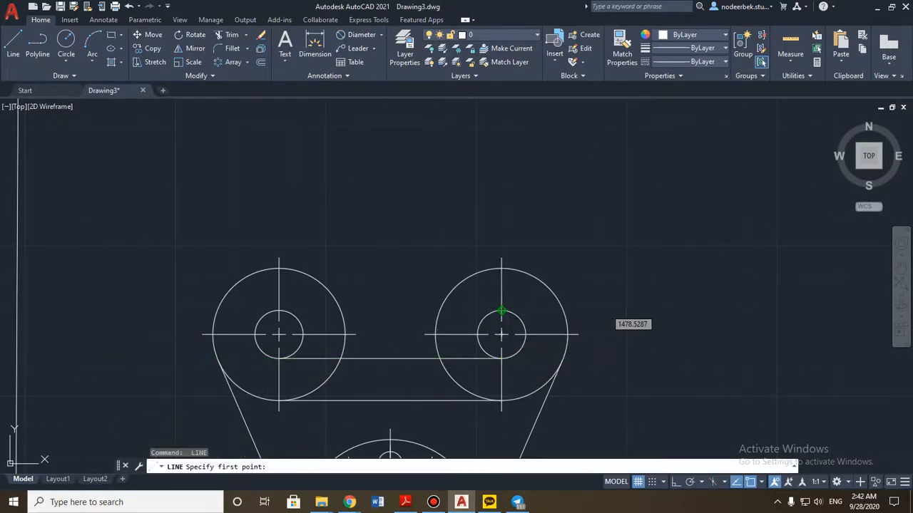
{"action": "left_click", "coordinate": [501, 312]}
{"action": "left_click", "coordinate": [279, 312]}
{"action": "key", "text": "Escape"}
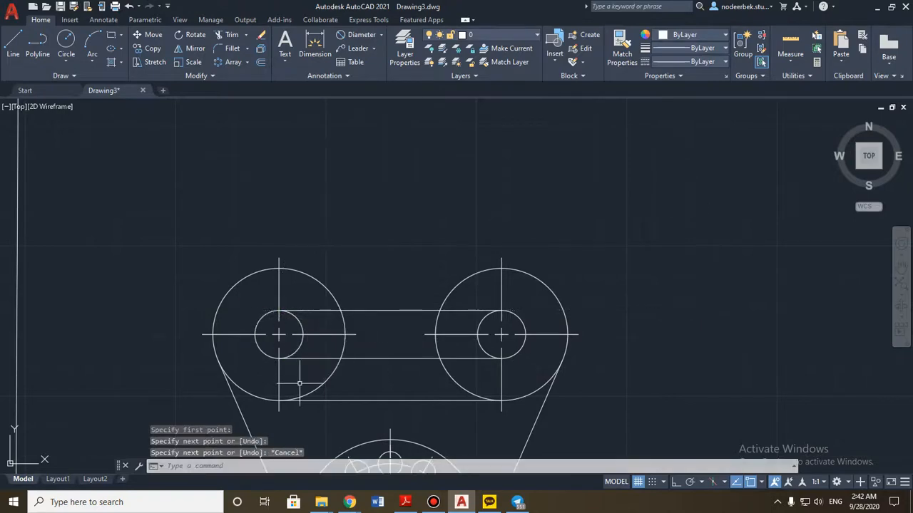
Step: Trim the inward-facing arcs of both radius 22 circles between the slot's upper edge line and the bottom outline
{"action": "scroll", "coordinate": [300, 384], "scroll_direction": "down", "scroll_amount": 2}
{"action": "middle_click_drag", "start_coordinate": [291, 371], "coordinate": [522, 342]}
{"action": "middle_click_drag", "start_coordinate": [501, 388], "coordinate": [510, 359]}
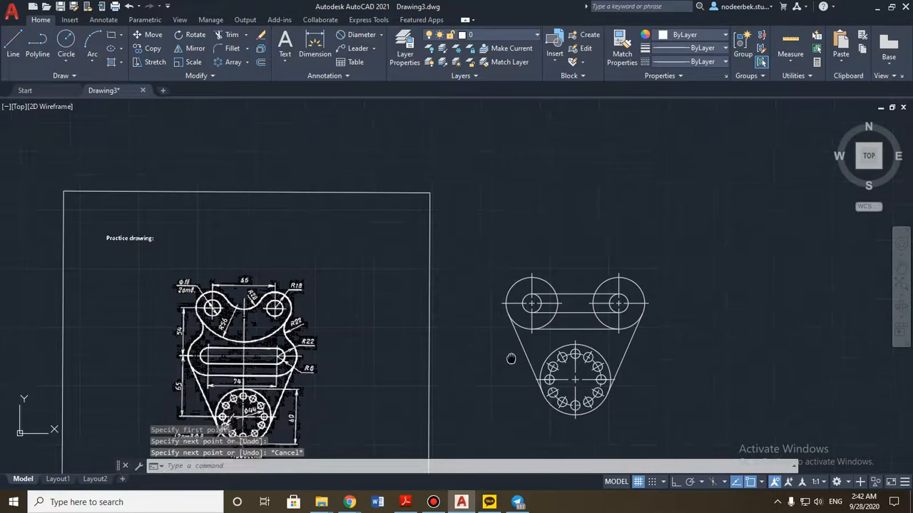
{"action": "middle_click_drag", "start_coordinate": [604, 345], "coordinate": [514, 348]}
{"action": "scroll", "coordinate": [514, 343], "scroll_direction": "up", "scroll_amount": 2}
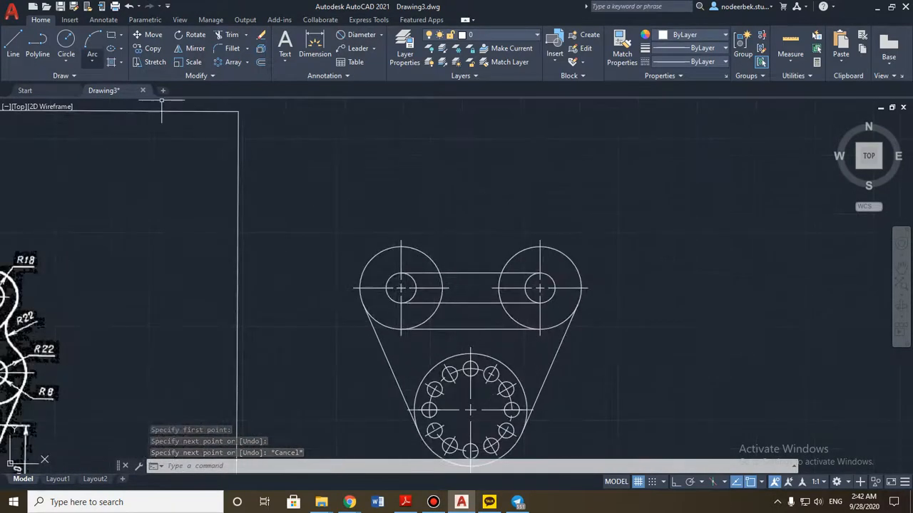
{"action": "left_click", "coordinate": [227, 34]}
{"action": "scroll", "coordinate": [422, 227], "scroll_direction": "up", "scroll_amount": 4}
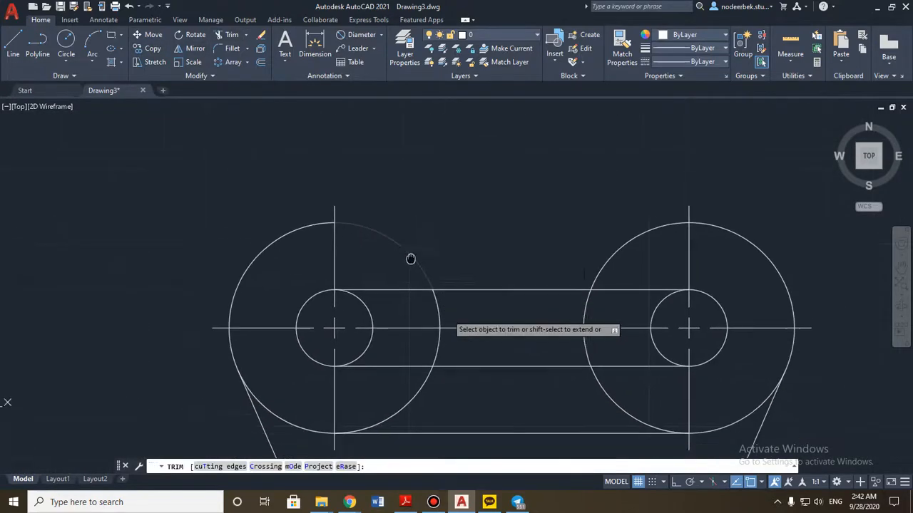
{"action": "mouse_move", "coordinate": [427, 294]}
{"action": "left_mouse_down"}
{"action": "mouse_move", "coordinate": [449, 295]}
{"action": "mouse_move", "coordinate": [387, 373]}
{"action": "left_mouse_up"}
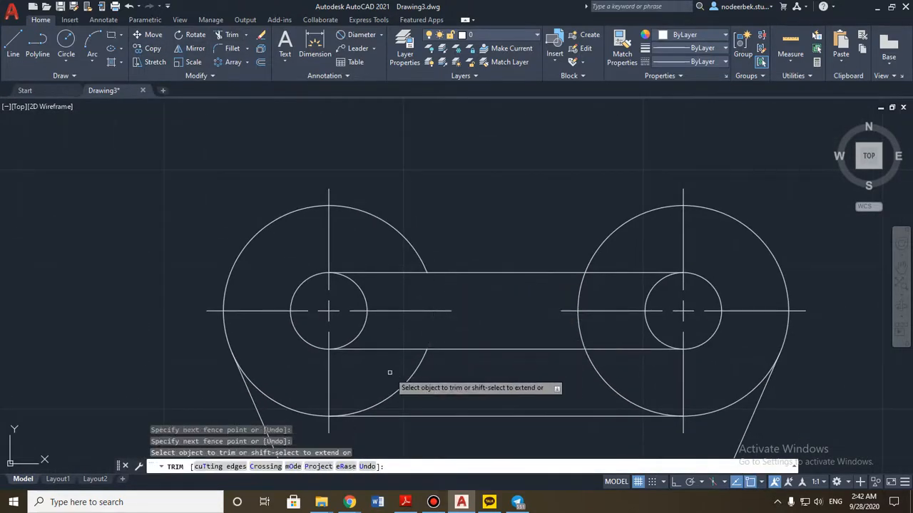
{"action": "mouse_move", "coordinate": [593, 375]}
{"action": "left_mouse_down"}
{"action": "mouse_move", "coordinate": [580, 383]}
{"action": "mouse_move", "coordinate": [585, 371]}
{"action": "left_mouse_up"}
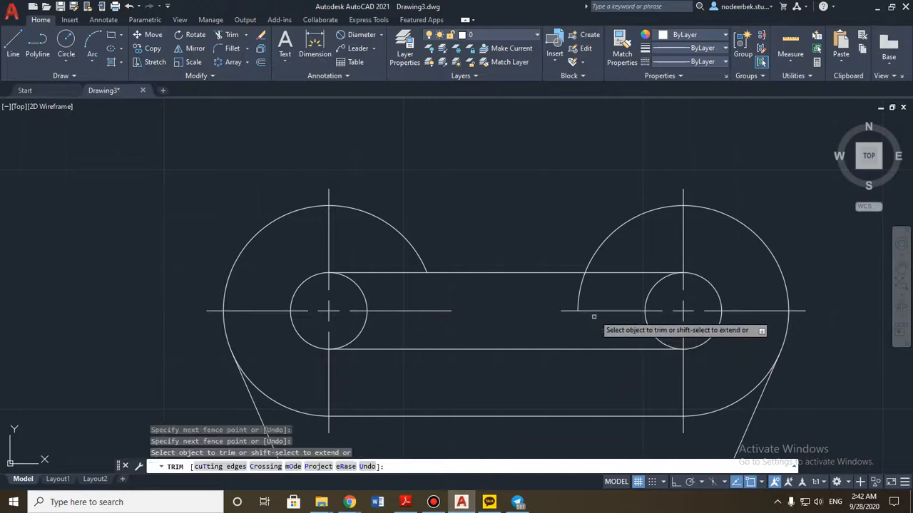
Step: Examine the reference drawing for the upper lugs' hole spacing, height above the slot, and the arc radii joining them
{"action": "scroll", "coordinate": [549, 332], "scroll_direction": "down", "scroll_amount": 4}
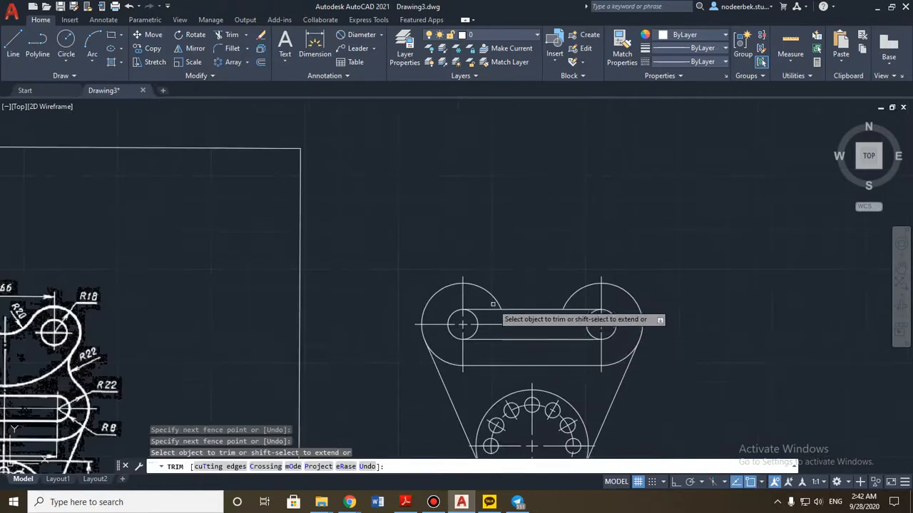
{"action": "scroll", "coordinate": [399, 385], "scroll_direction": "down", "scroll_amount": 2}
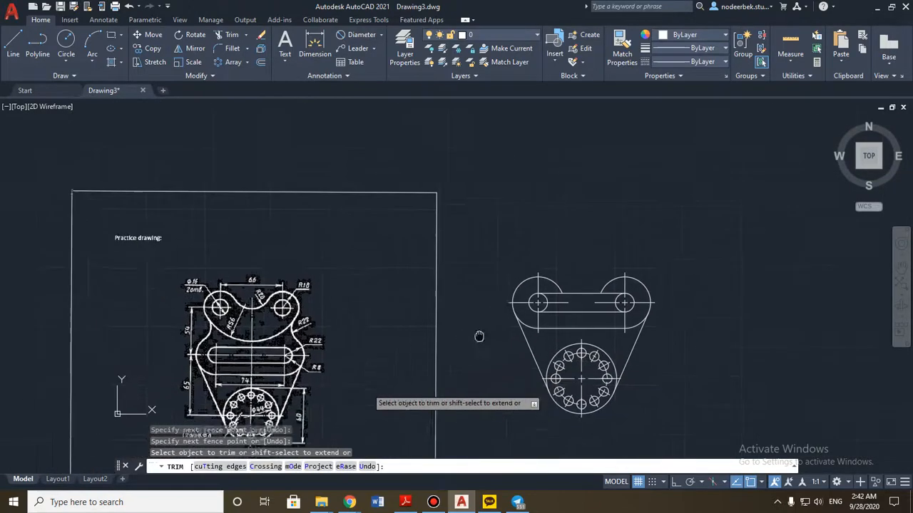
{"action": "scroll", "coordinate": [314, 354], "scroll_direction": "up", "scroll_amount": 1}
{"action": "scroll", "coordinate": [468, 342], "scroll_direction": "down", "scroll_amount": 1}
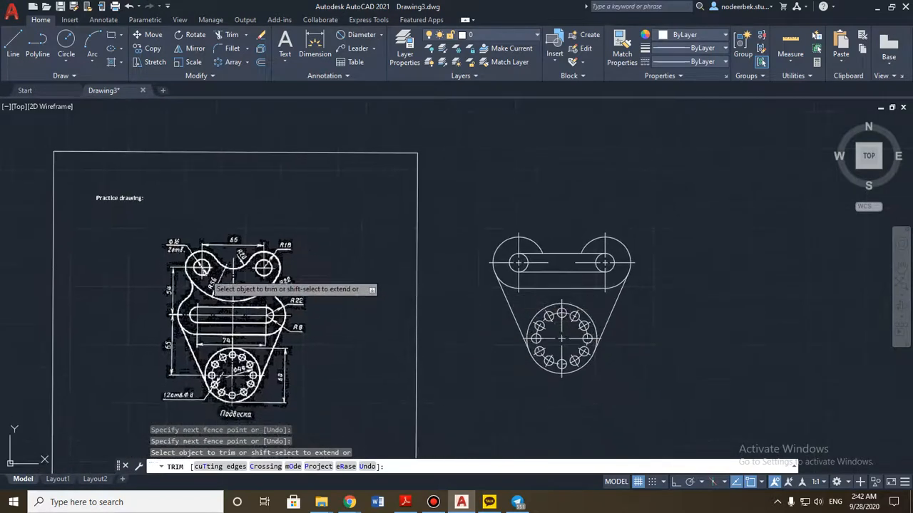
{"action": "middle_click_drag", "start_coordinate": [214, 285], "coordinate": [280, 321]}
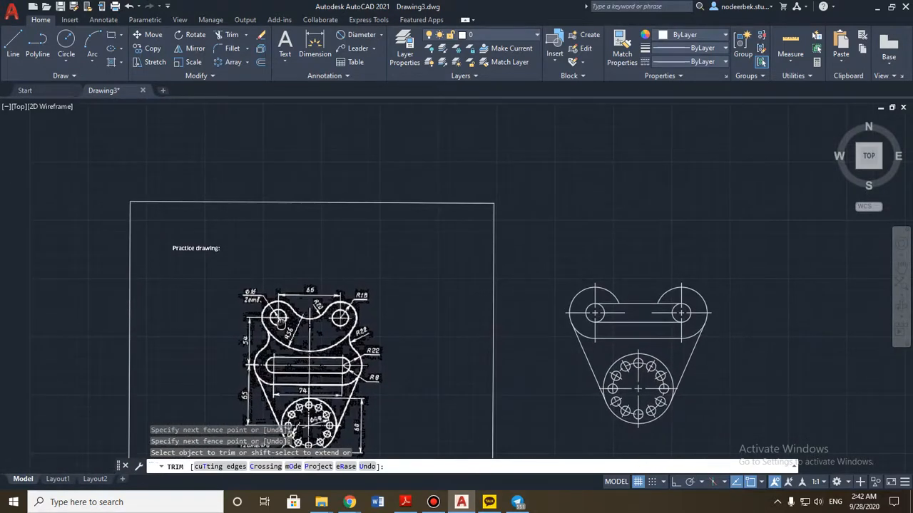
{"action": "scroll", "coordinate": [280, 328], "scroll_direction": "up", "scroll_amount": 4}
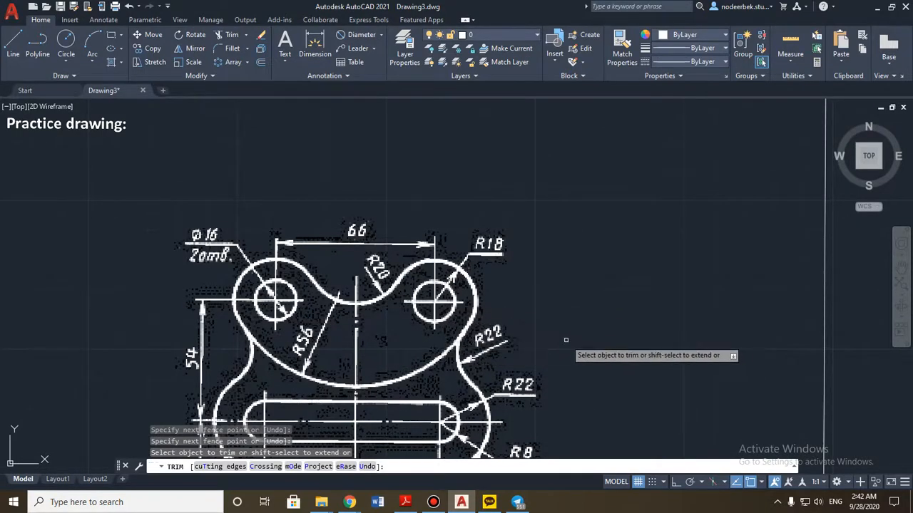
{"action": "middle_click_drag", "start_coordinate": [431, 374], "coordinate": [433, 301]}
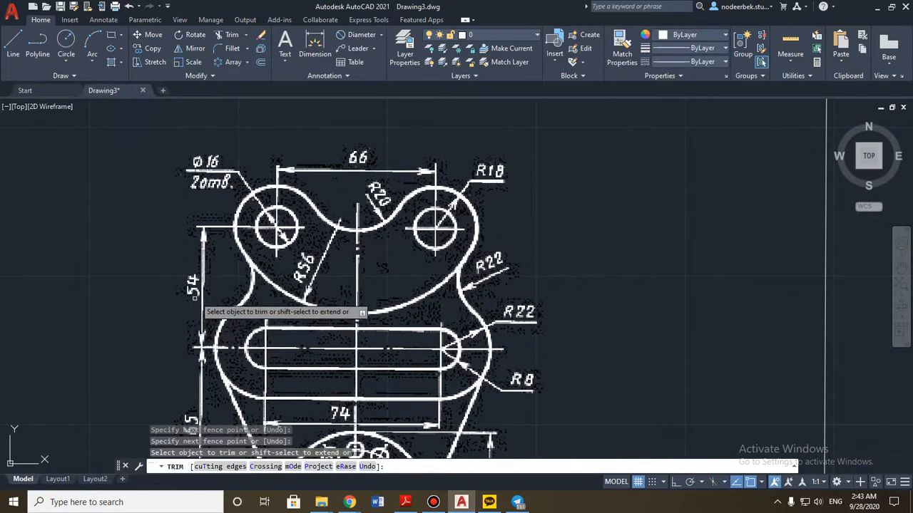
{"action": "middle_click_drag", "start_coordinate": [537, 318], "coordinate": [387, 311]}
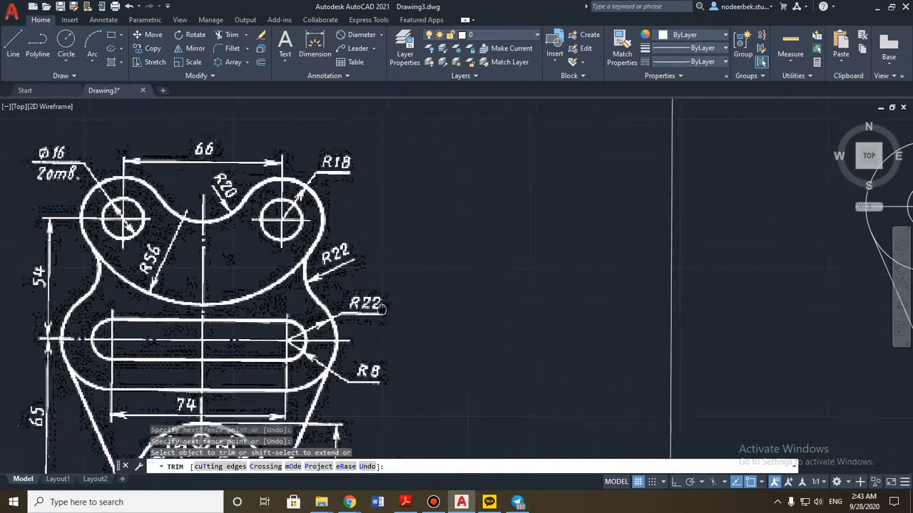
{"action": "scroll", "coordinate": [395, 311], "scroll_direction": "down", "scroll_amount": 2}
{"action": "middle_click_drag", "start_coordinate": [555, 315], "coordinate": [341, 303]}
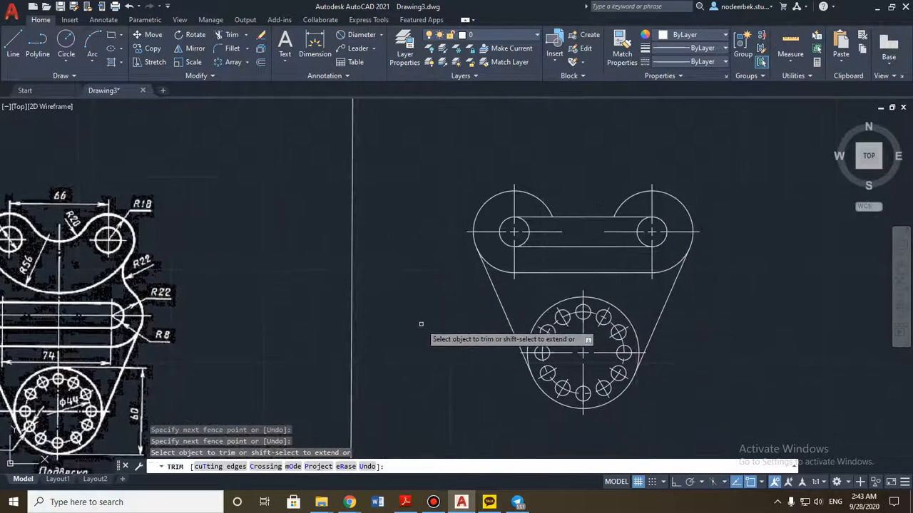
{"action": "key", "text": "Escape"}
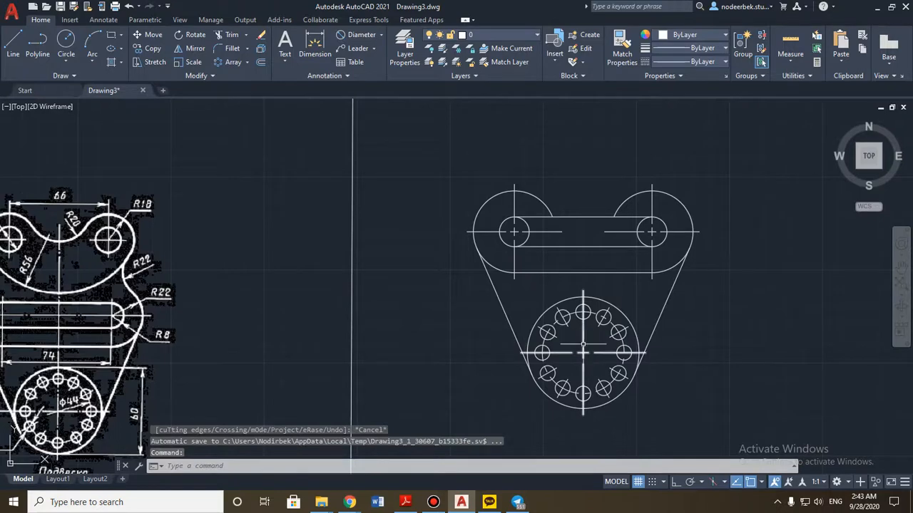
Step: Lengthen the vertical centreline of the 12-hole disc's centre mark upward past the slot, entering a distance of 150
{"action": "left_click", "coordinate": [584, 345]}
{"action": "middle_click_drag", "start_coordinate": [573, 294], "coordinate": [544, 372]}
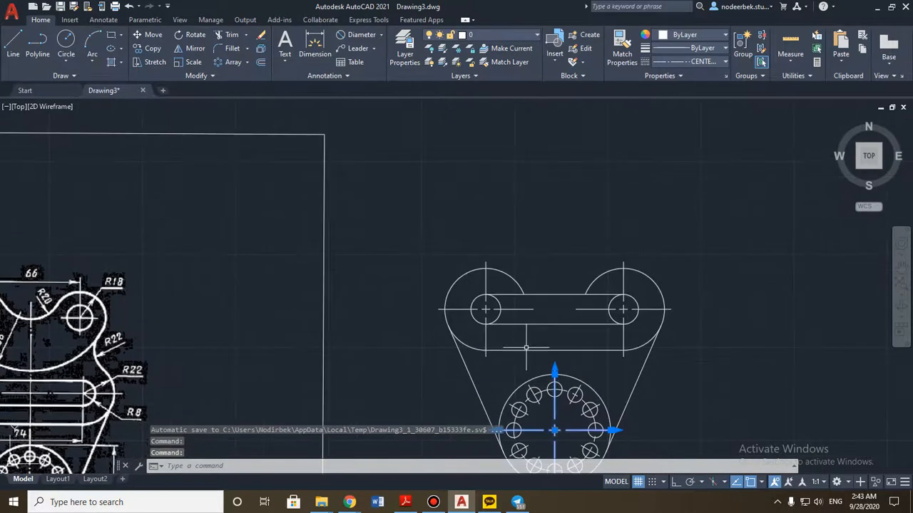
{"action": "scroll", "coordinate": [449, 323], "scroll_direction": "down", "scroll_amount": 3}
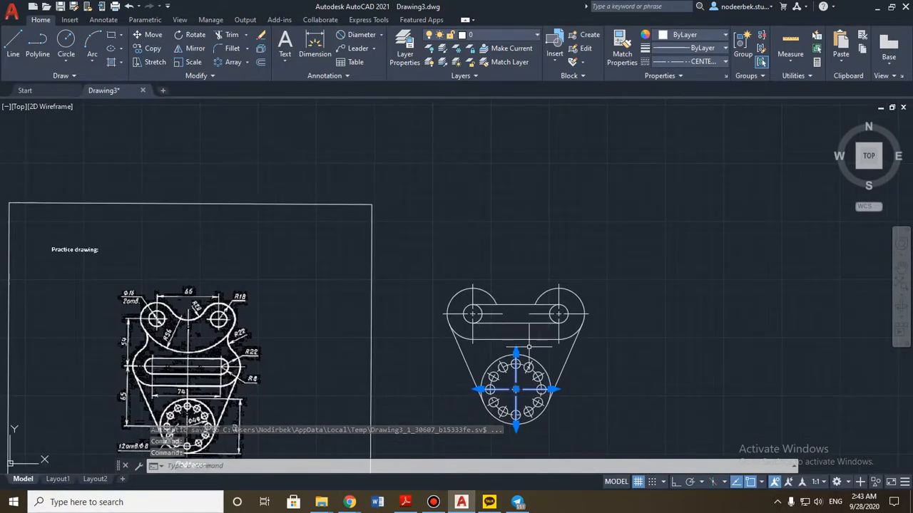
{"action": "left_click", "coordinate": [516, 351]}
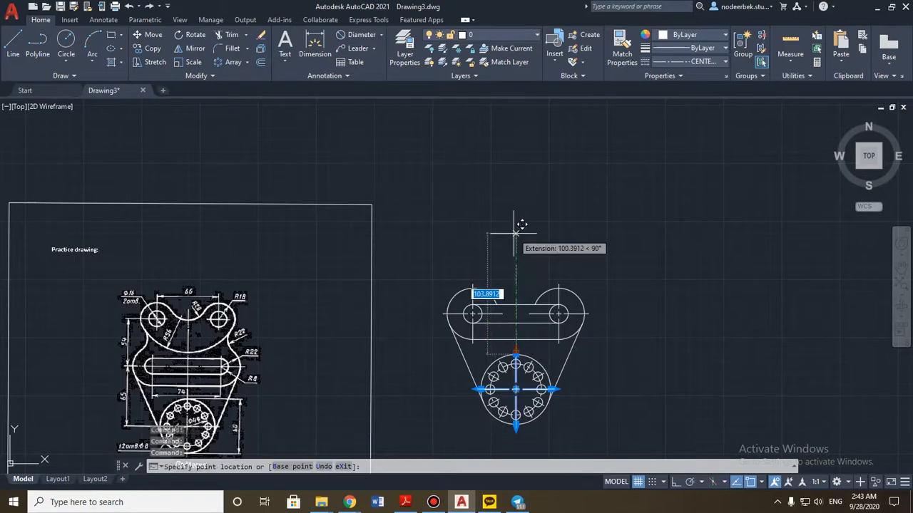
{"action": "key", "text": "Return"}
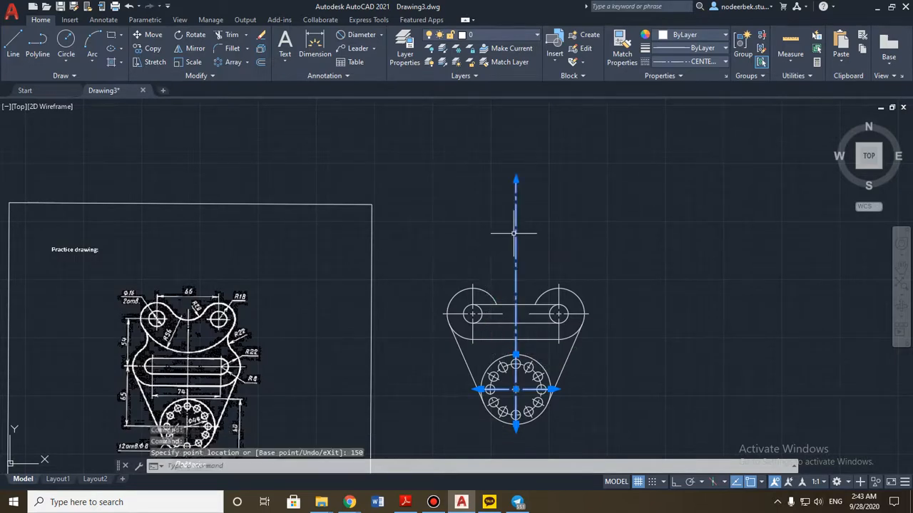
Step: Extend the horizontal line of the slot's left centre mark across to the right centre mark
{"action": "key", "text": "Escape"}
{"action": "scroll", "coordinate": [513, 285], "scroll_direction": "up", "scroll_amount": 4}
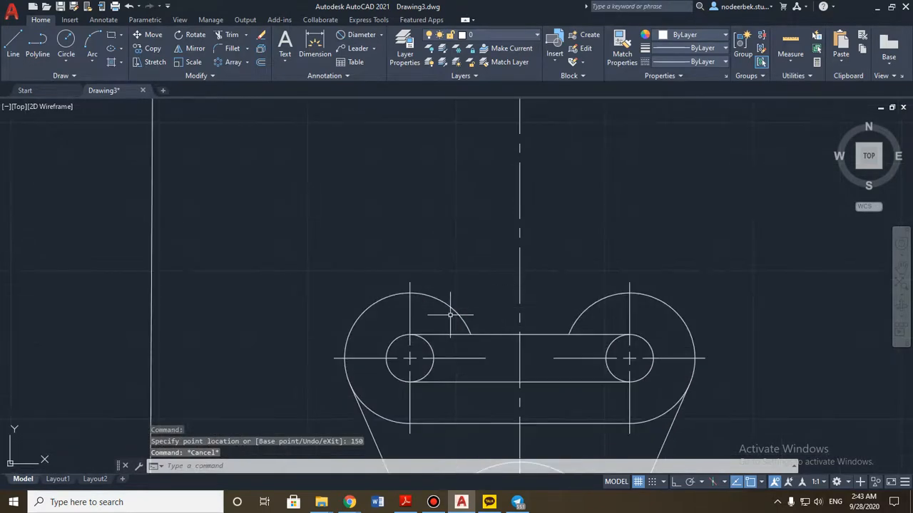
{"action": "scroll", "coordinate": [482, 313], "scroll_direction": "down", "scroll_amount": 1}
{"action": "scroll", "coordinate": [373, 343], "scroll_direction": "down", "scroll_amount": 2}
{"action": "scroll", "coordinate": [426, 316], "scroll_direction": "up", "scroll_amount": 3}
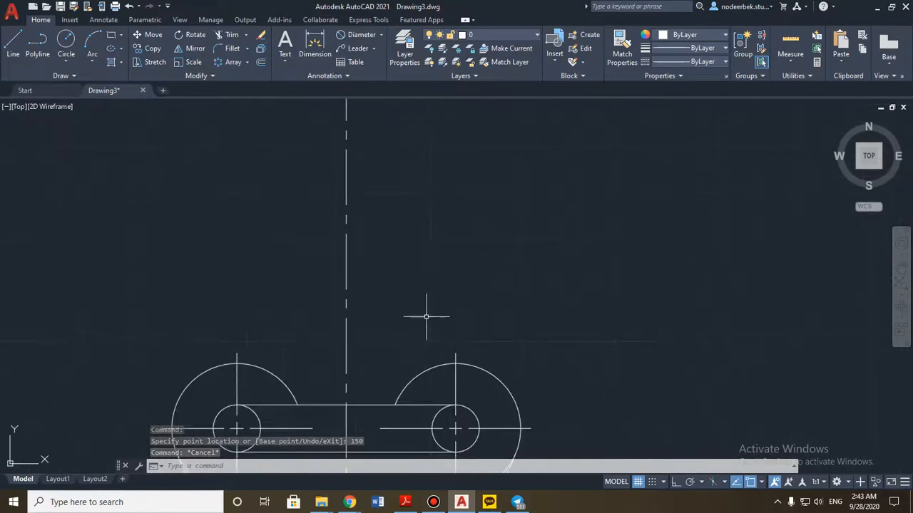
{"action": "middle_click_drag", "start_coordinate": [355, 337], "coordinate": [410, 259]}
{"action": "scroll", "coordinate": [379, 328], "scroll_direction": "down", "scroll_amount": 4}
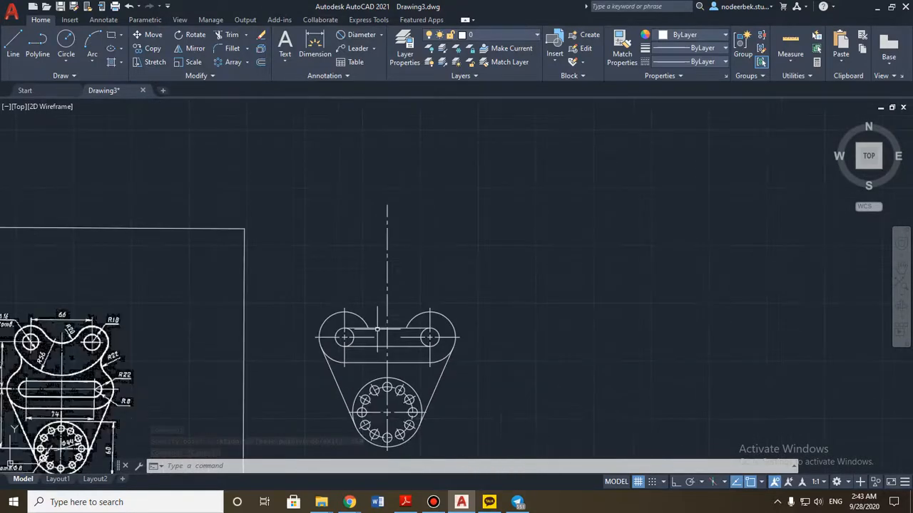
{"action": "scroll", "coordinate": [371, 349], "scroll_direction": "up", "scroll_amount": 8}
{"action": "left_click", "coordinate": [359, 345]}
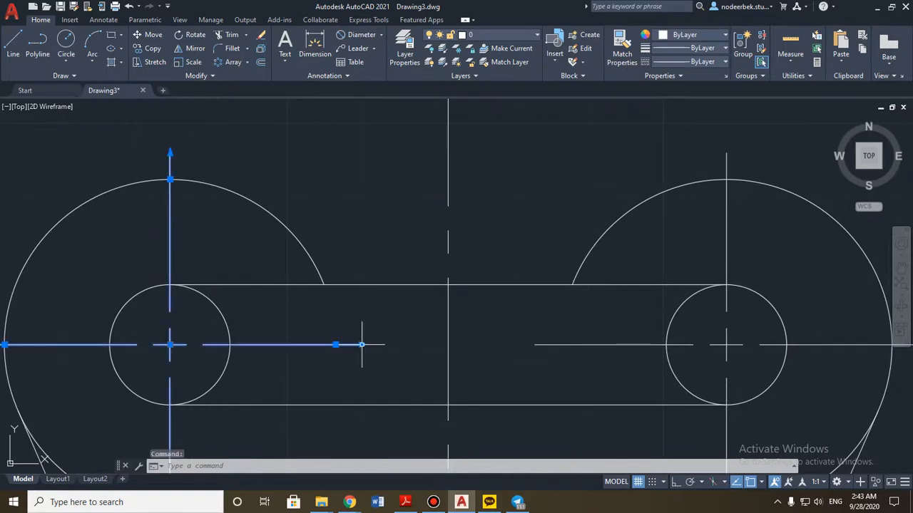
{"action": "left_click", "coordinate": [361, 345]}
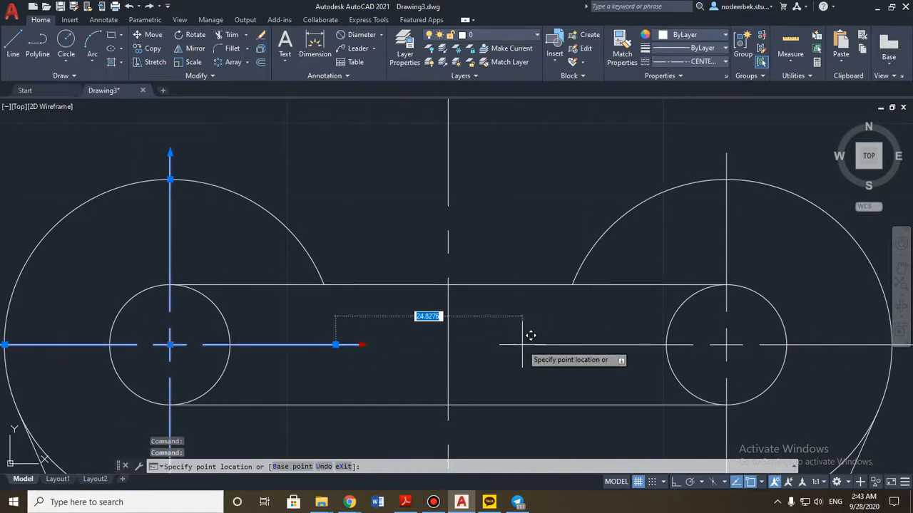
{"action": "key", "text": "Escape"}
{"action": "key", "text": "Escape"}
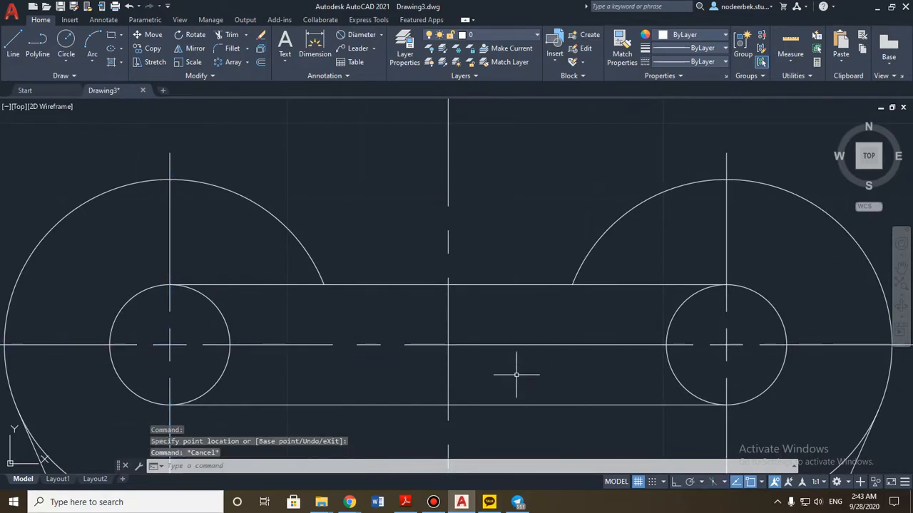
{"action": "left_click", "coordinate": [521, 345]}
{"action": "key", "text": "Escape"}
Step: Examine the reference drawing for the position of the two upper holes relative to the slot
{"action": "scroll", "coordinate": [385, 360], "scroll_direction": "down", "scroll_amount": 10}
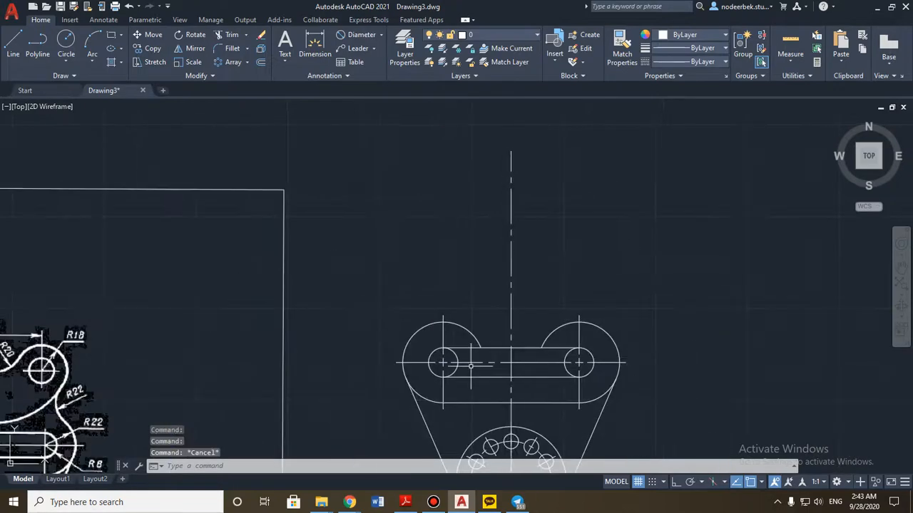
{"action": "mouse_move", "coordinate": [304, 365]}
{"action": "middle_mouse_down"}
{"action": "mouse_move", "coordinate": [377, 300]}
{"action": "mouse_move", "coordinate": [596, 277]}
{"action": "middle_mouse_up"}
{"action": "scroll", "coordinate": [382, 312], "scroll_direction": "up", "scroll_amount": 4}
{"action": "scroll", "coordinate": [653, 294], "scroll_direction": "up", "scroll_amount": 4}
{"action": "scroll", "coordinate": [656, 296], "scroll_direction": "down", "scroll_amount": 4}
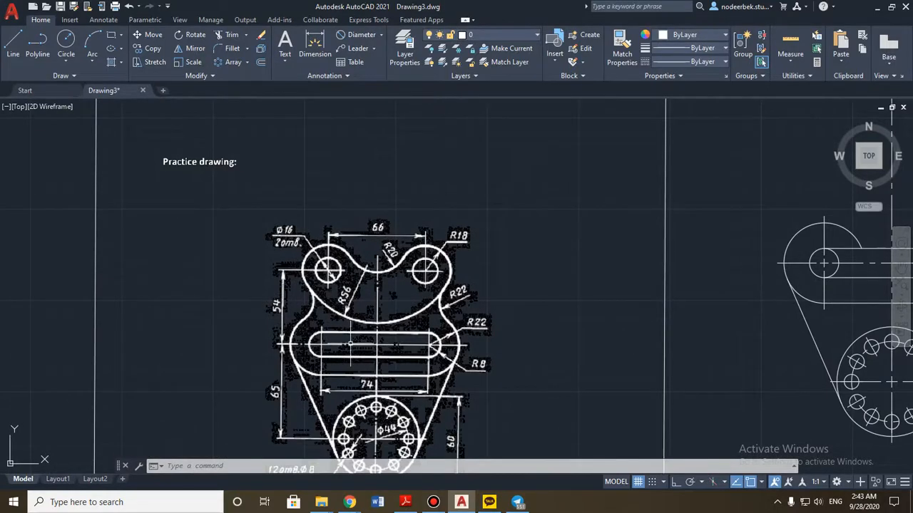
{"action": "middle_click_drag", "start_coordinate": [820, 335], "coordinate": [554, 336]}
{"action": "middle_click_drag", "start_coordinate": [689, 313], "coordinate": [599, 345]}
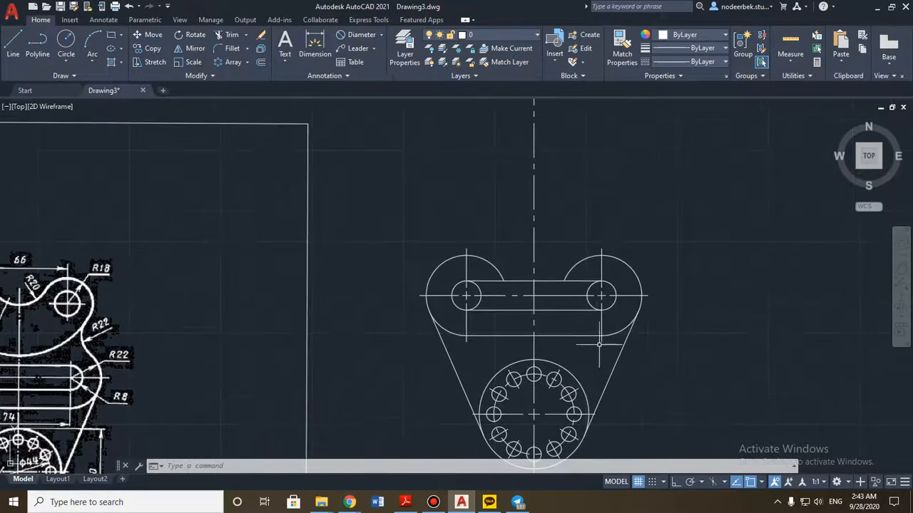
{"action": "middle_click_drag", "start_coordinate": [350, 321], "coordinate": [569, 303]}
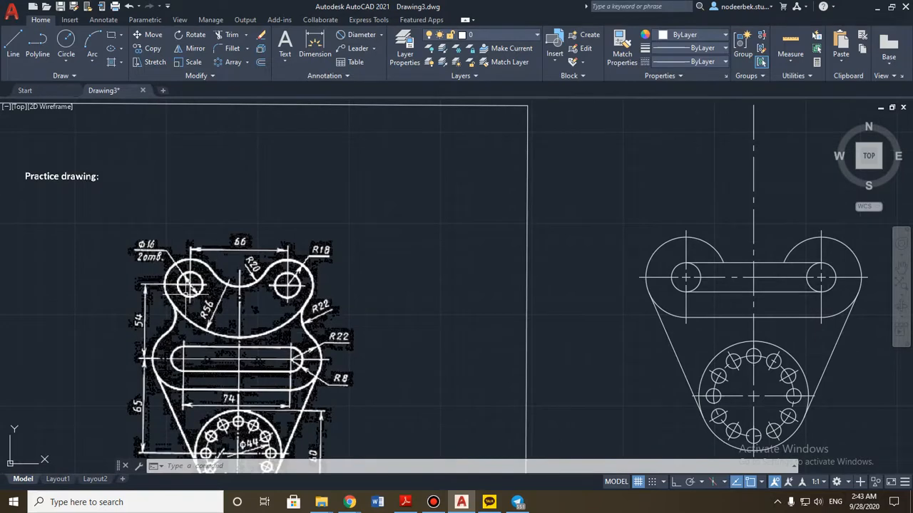
{"action": "middle_click_drag", "start_coordinate": [742, 249], "coordinate": [586, 321]}
{"action": "middle_click_drag", "start_coordinate": [647, 310], "coordinate": [589, 306]}
Step: Draw a helper line 33 long leftward from the vertical centreline, starting 54 above the slot's centre
{"action": "scroll", "coordinate": [586, 350], "scroll_direction": "up", "scroll_amount": 1}
{"action": "left_click", "coordinate": [13, 46]}
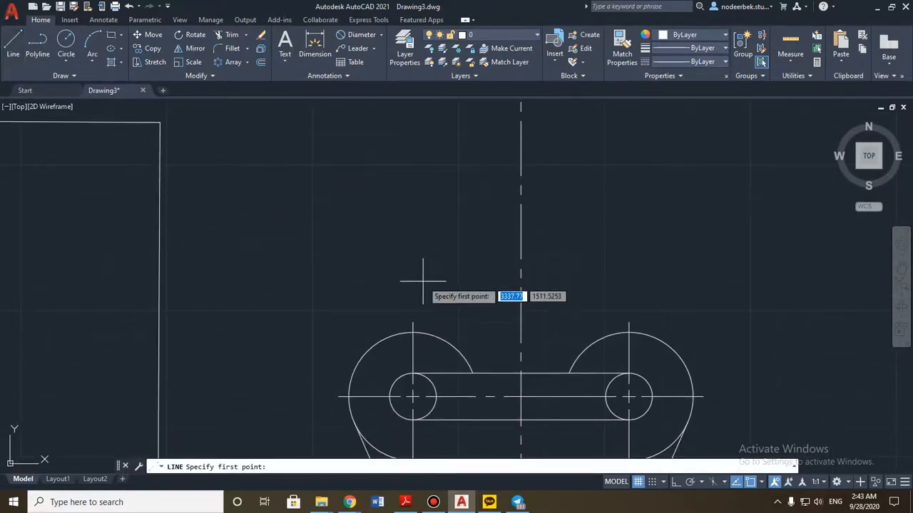
{"action": "right_click", "coordinate": [454, 258], "text": "shift"}
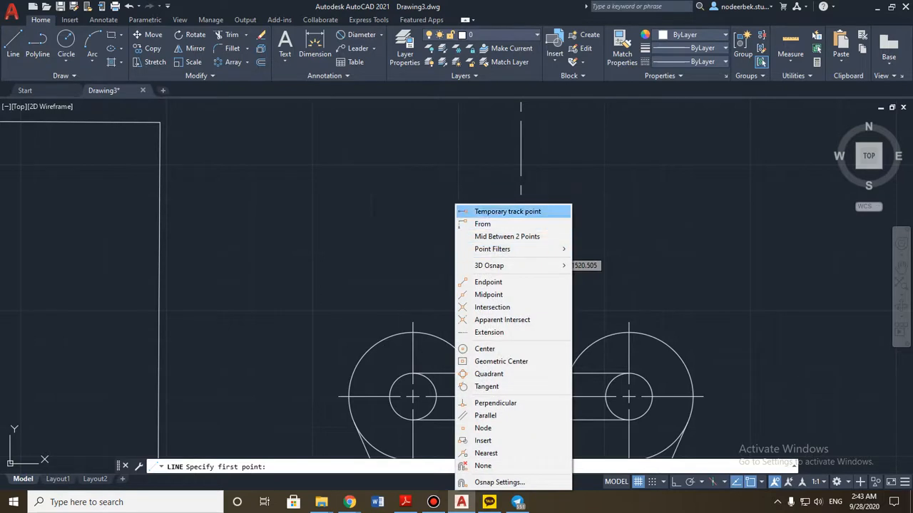
{"action": "left_click", "coordinate": [508, 211]}
{"action": "left_click", "coordinate": [520, 397]}
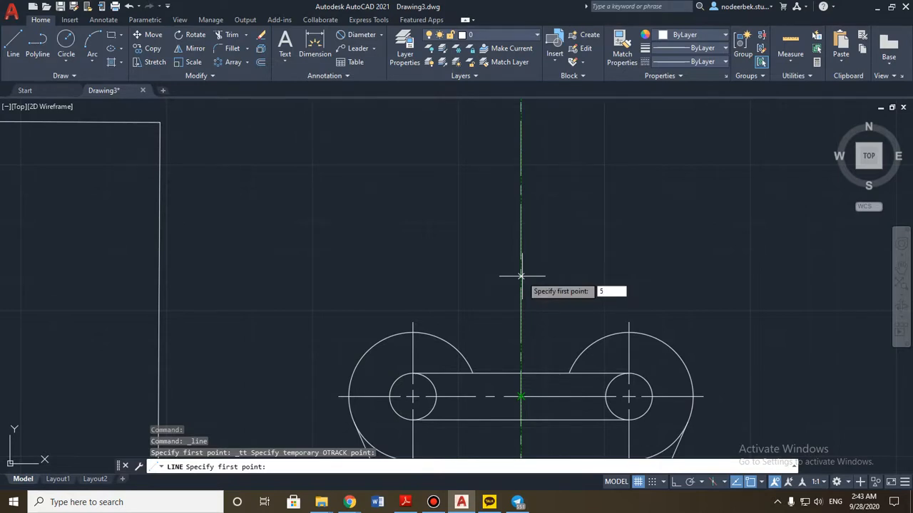
{"action": "type", "text": "54"}
{"action": "key", "text": "Return"}
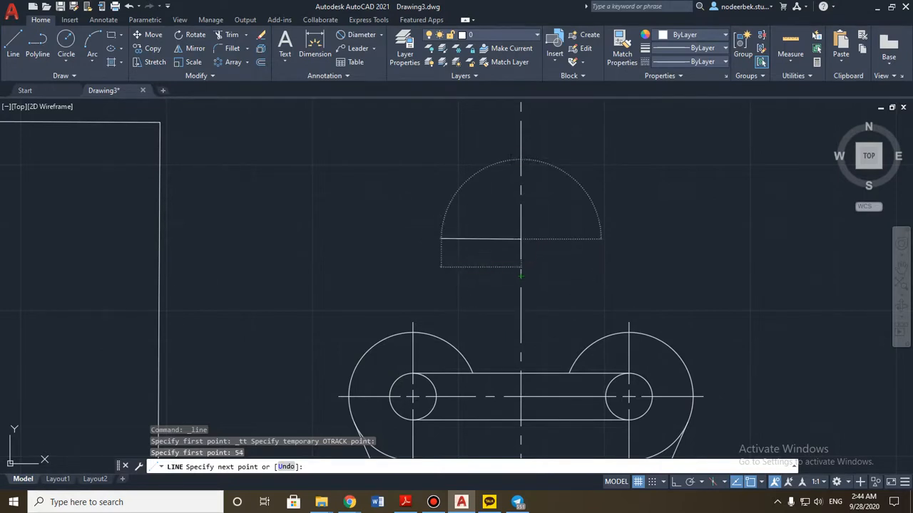
{"action": "type", "text": "33"}
{"action": "key", "text": "Return"}
{"action": "key", "text": "Escape"}
Step: Examine the reference drawing for the hole diameter and outer radius of the two upper lugs
{"action": "scroll", "coordinate": [411, 246], "scroll_direction": "up", "scroll_amount": 4}
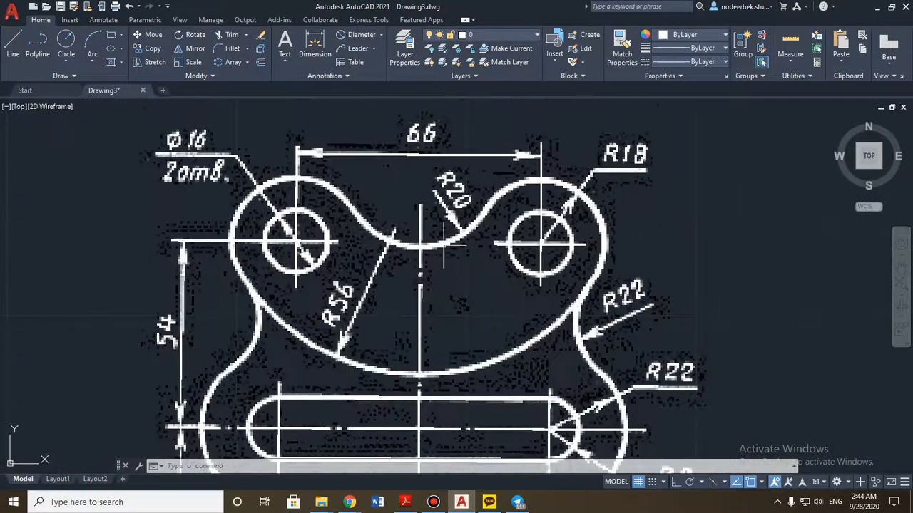
{"action": "middle_click_drag", "start_coordinate": [339, 218], "coordinate": [399, 243]}
{"action": "scroll", "coordinate": [311, 249], "scroll_direction": "up", "scroll_amount": 2}
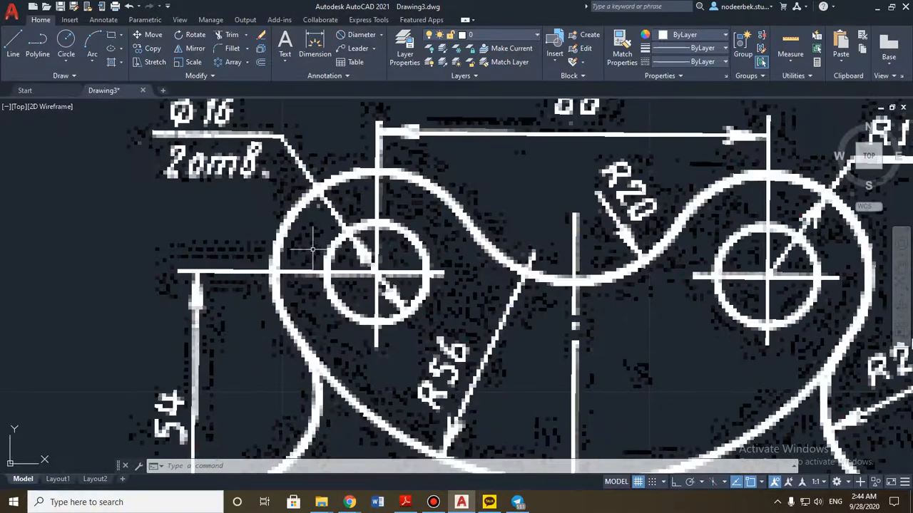
{"action": "mouse_move", "coordinate": [306, 224]}
{"action": "middle_mouse_down"}
{"action": "mouse_move", "coordinate": [324, 253]}
{"action": "mouse_move", "coordinate": [315, 259]}
{"action": "middle_mouse_up"}
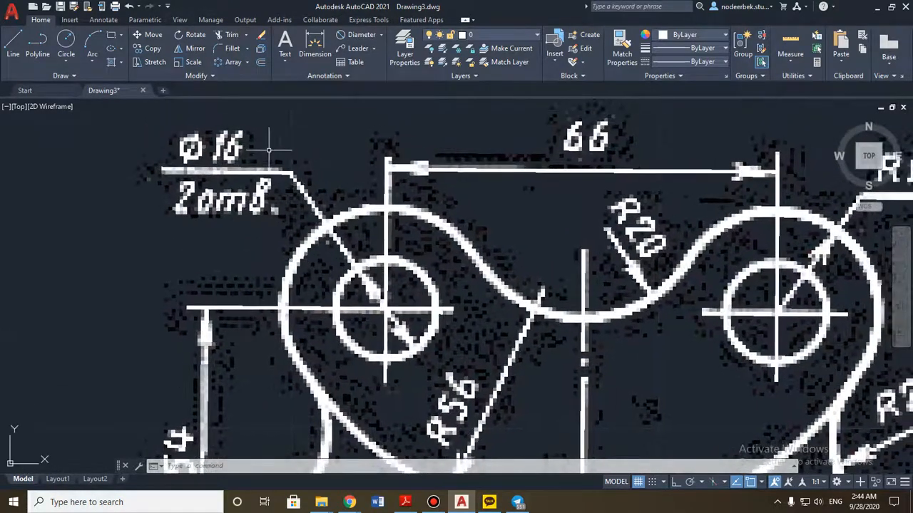
{"action": "scroll", "coordinate": [563, 222], "scroll_direction": "down", "scroll_amount": 2}
{"action": "middle_click_drag", "start_coordinate": [563, 221], "coordinate": [357, 220]}
{"action": "scroll", "coordinate": [622, 257], "scroll_direction": "down", "scroll_amount": 2}
{"action": "mouse_move", "coordinate": [676, 261]}
{"action": "middle_mouse_down"}
{"action": "mouse_move", "coordinate": [682, 265]}
{"action": "mouse_move", "coordinate": [307, 263]}
{"action": "middle_mouse_up"}
{"action": "scroll", "coordinate": [591, 238], "scroll_direction": "down", "scroll_amount": 2}
{"action": "middle_click_drag", "start_coordinate": [592, 239], "coordinate": [301, 238]}
{"action": "middle_click_drag", "start_coordinate": [550, 219], "coordinate": [521, 250]}
{"action": "middle_click_drag", "start_coordinate": [383, 183], "coordinate": [441, 239]}
Step: Draw a circle of diameter 16 centred on the left end of the helper line
{"action": "scroll", "coordinate": [442, 239], "scroll_direction": "up", "scroll_amount": 4}
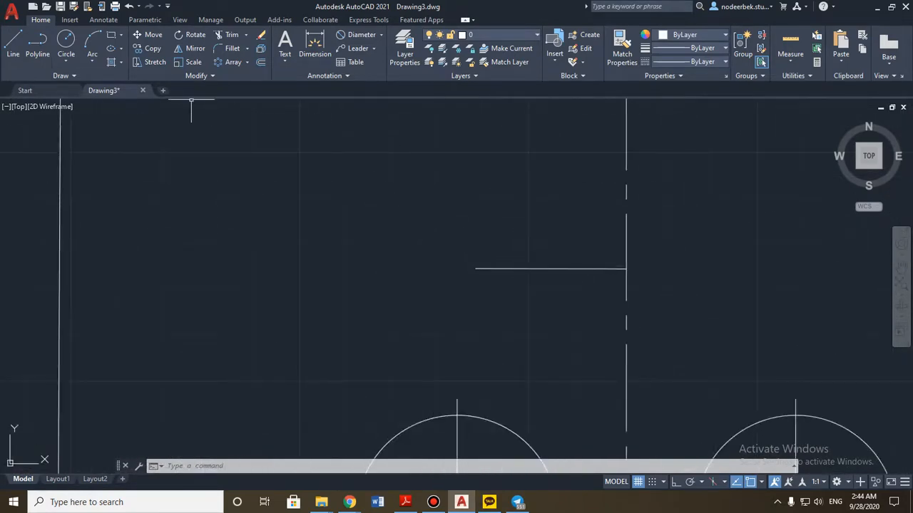
{"action": "left_click", "coordinate": [65, 43]}
{"action": "left_click", "coordinate": [475, 269]}
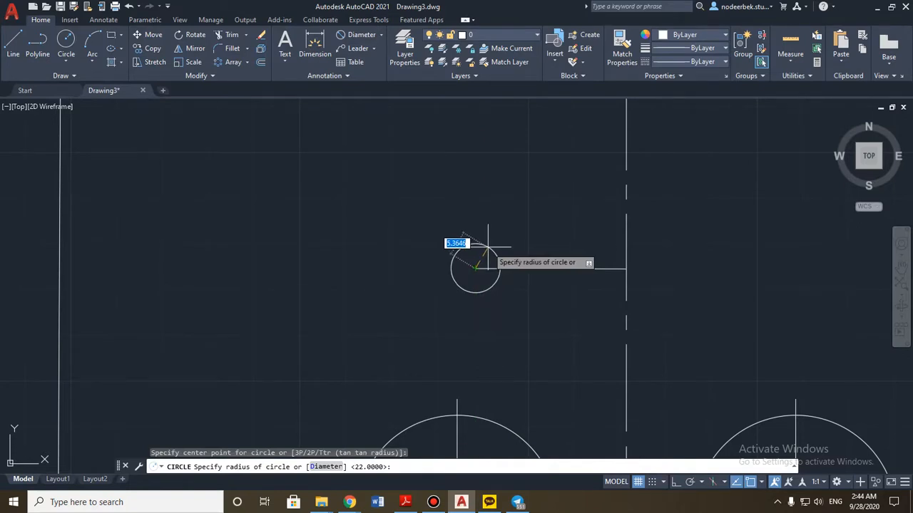
{"action": "type", "text": "d"}
{"action": "key", "text": "Return"}
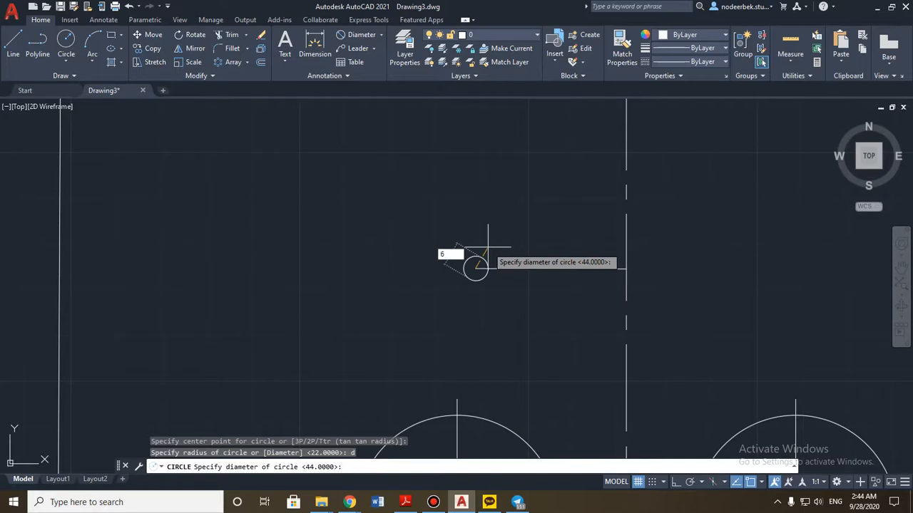
{"action": "type", "text": "16"}
{"action": "key", "text": "Return"}
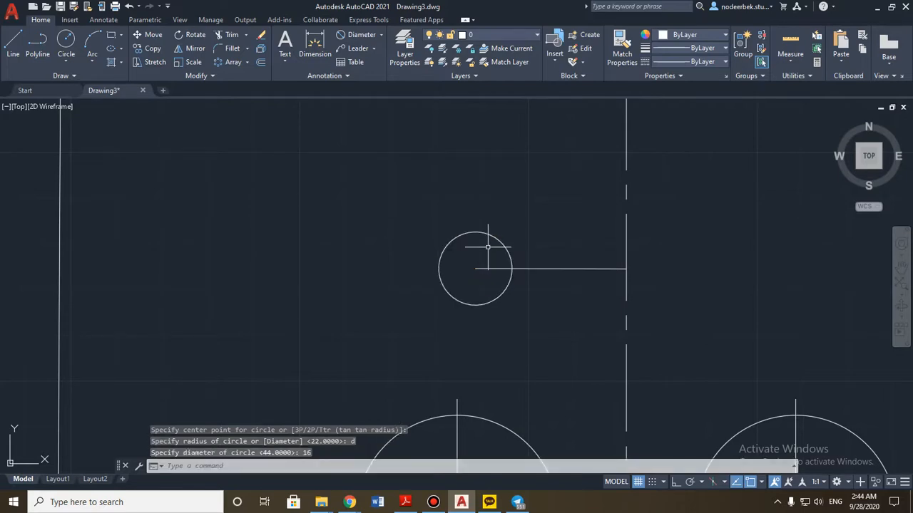
Step: Draw a concentric circle of radius 18 around the upper left hole
{"action": "key", "text": "Return"}
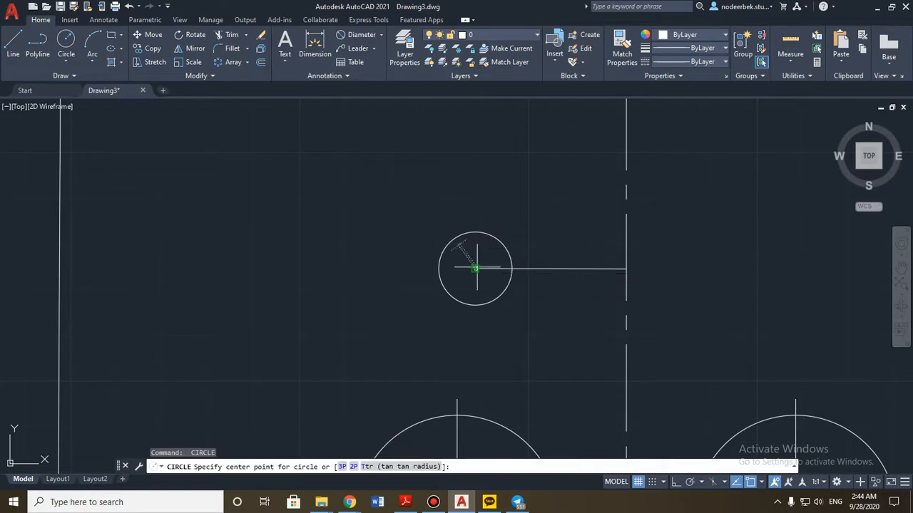
{"action": "left_click", "coordinate": [474, 268]}
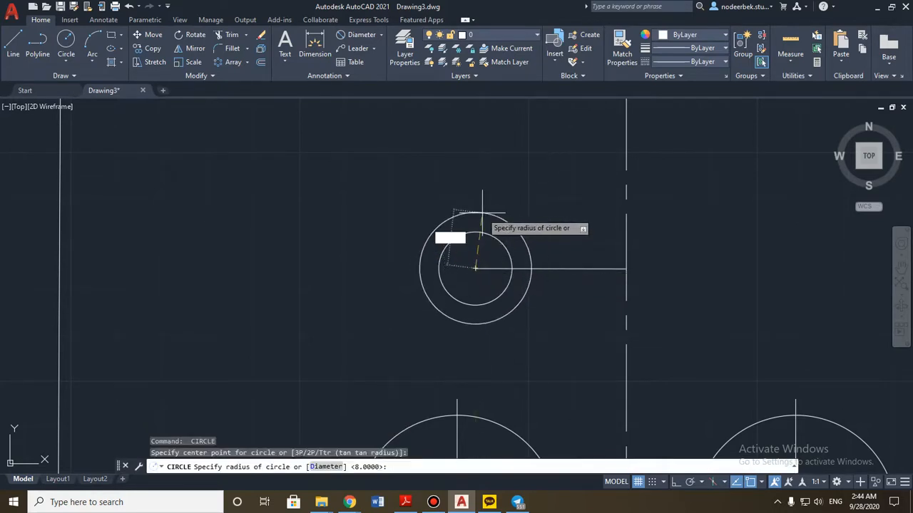
{"action": "type", "text": "18"}
{"action": "key", "text": "Return"}
{"action": "scroll", "coordinate": [483, 204], "scroll_direction": "down", "scroll_amount": 4}
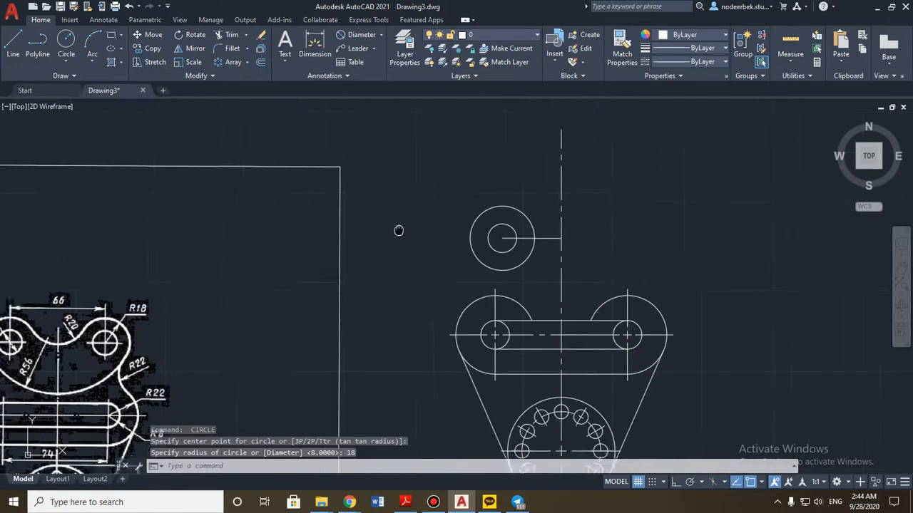
Step: Delete the horizontal helper line between the new circles and the vertical centreline
{"action": "scroll", "coordinate": [596, 210], "scroll_direction": "up", "scroll_amount": 4}
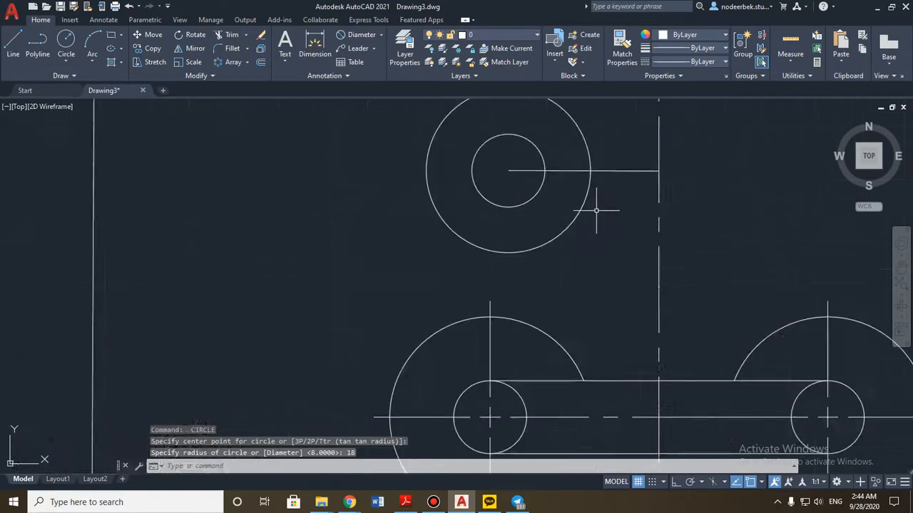
{"action": "left_click", "coordinate": [622, 170]}
{"action": "key", "text": "Delete"}
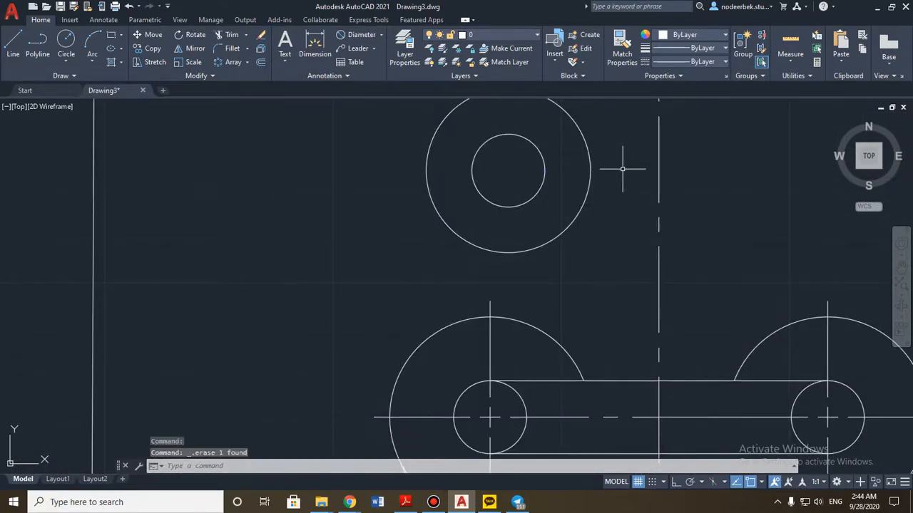
Step: Add a centre mark to the outer circle of the upper left lug
{"action": "scroll", "coordinate": [622, 171], "scroll_direction": "down", "scroll_amount": 3}
{"action": "scroll", "coordinate": [450, 107], "scroll_direction": "up", "scroll_amount": 1}
{"action": "left_click", "coordinate": [103, 19]}
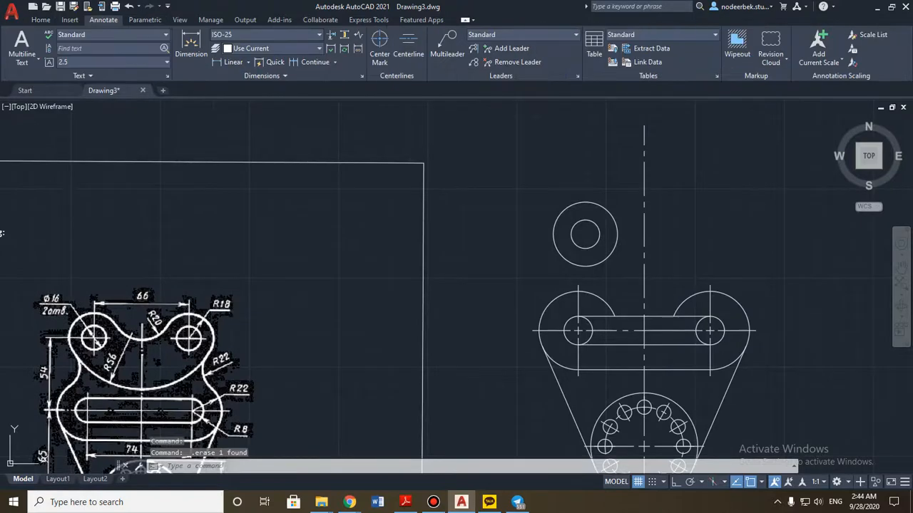
{"action": "left_click", "coordinate": [379, 43]}
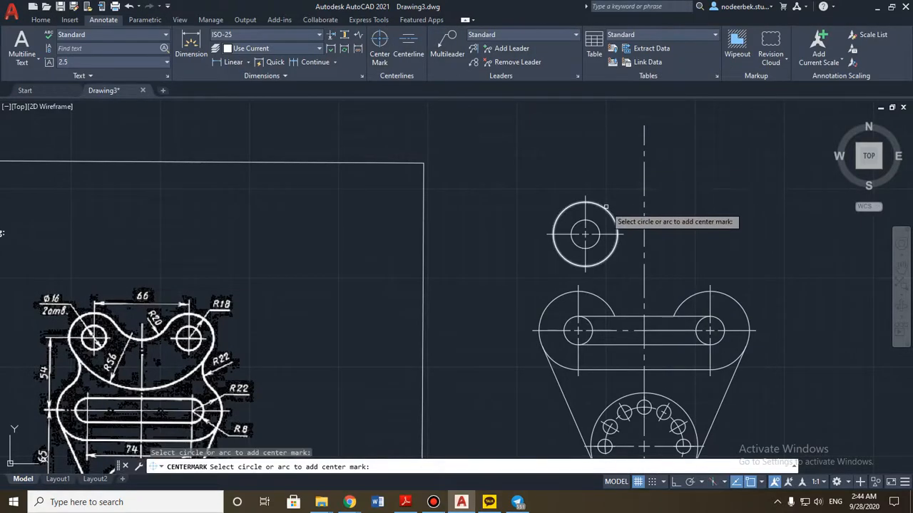
{"action": "key", "text": "Escape"}
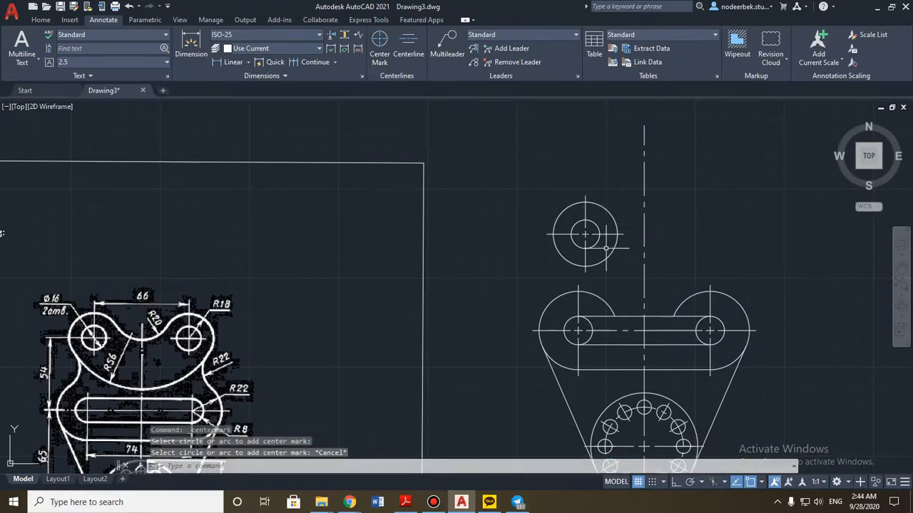
Step: Mirror the upper left circles and their centre mark about the vertical centreline, keeping the source objects
{"action": "middle_click_drag", "start_coordinate": [605, 248], "coordinate": [542, 233]}
{"action": "scroll", "coordinate": [571, 174], "scroll_direction": "up", "scroll_amount": 4}
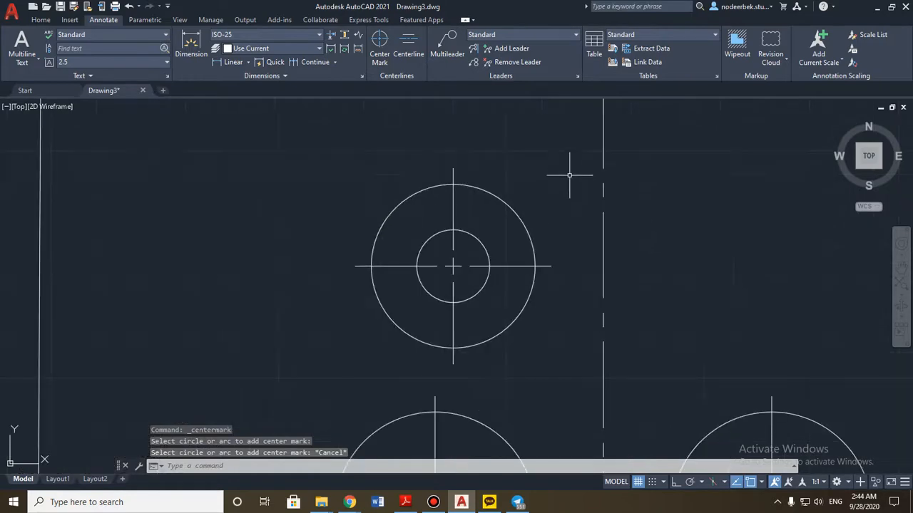
{"action": "mouse_move", "coordinate": [569, 171]}
{"action": "left_mouse_down"}
{"action": "mouse_move", "coordinate": [574, 266]}
{"action": "mouse_move", "coordinate": [459, 378]}
{"action": "mouse_move", "coordinate": [325, 161]}
{"action": "mouse_move", "coordinate": [337, 134]}
{"action": "left_mouse_up"}
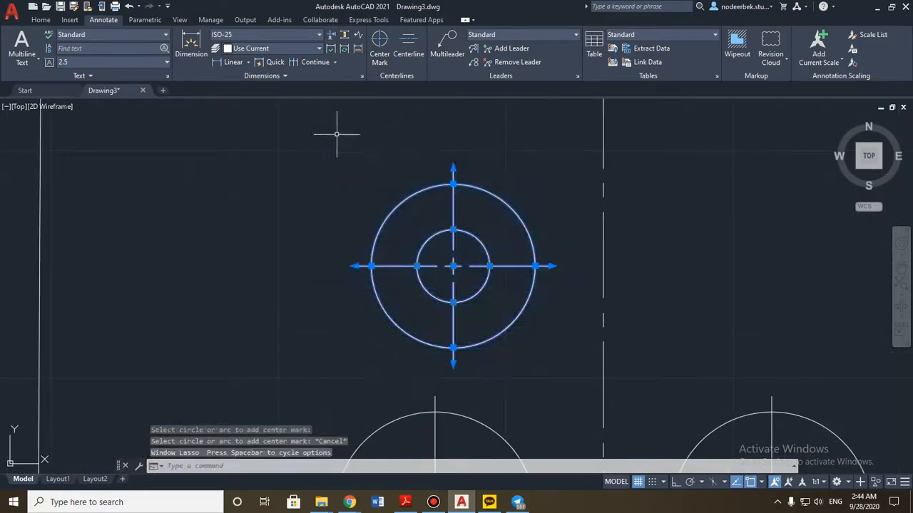
{"action": "left_click", "coordinate": [41, 20]}
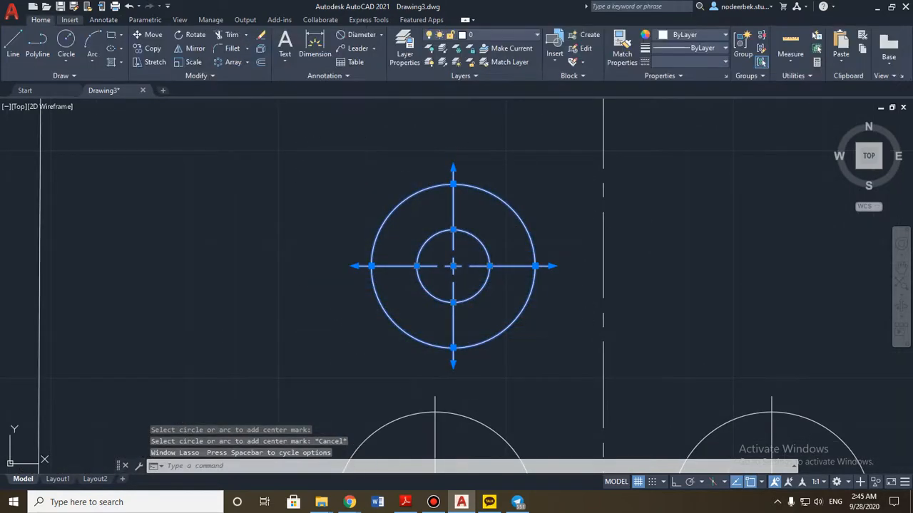
{"action": "left_click", "coordinate": [190, 48]}
{"action": "scroll", "coordinate": [342, 299], "scroll_direction": "down", "scroll_amount": 3}
{"action": "middle_click_drag", "start_coordinate": [385, 303], "coordinate": [309, 216]}
{"action": "scroll", "coordinate": [330, 241], "scroll_direction": "up", "scroll_amount": 2}
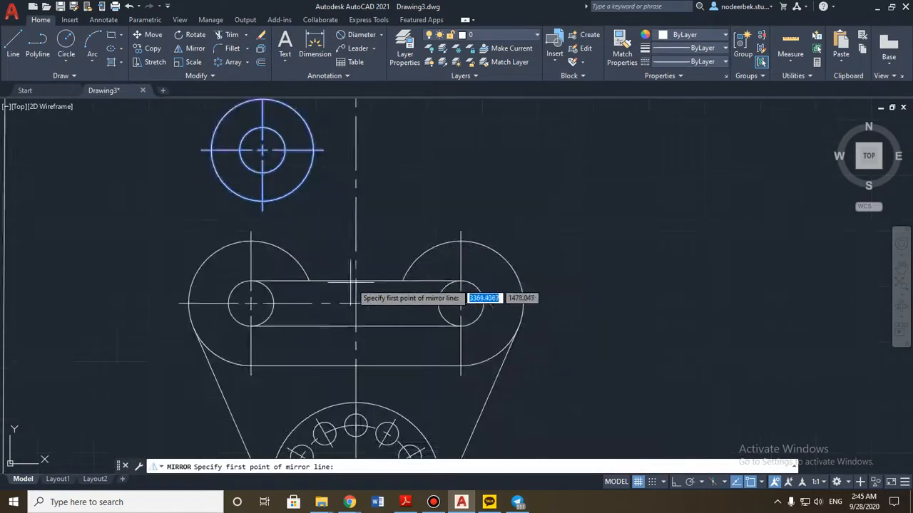
{"action": "left_click", "coordinate": [356, 304]}
{"action": "left_click", "coordinate": [355, 280]}
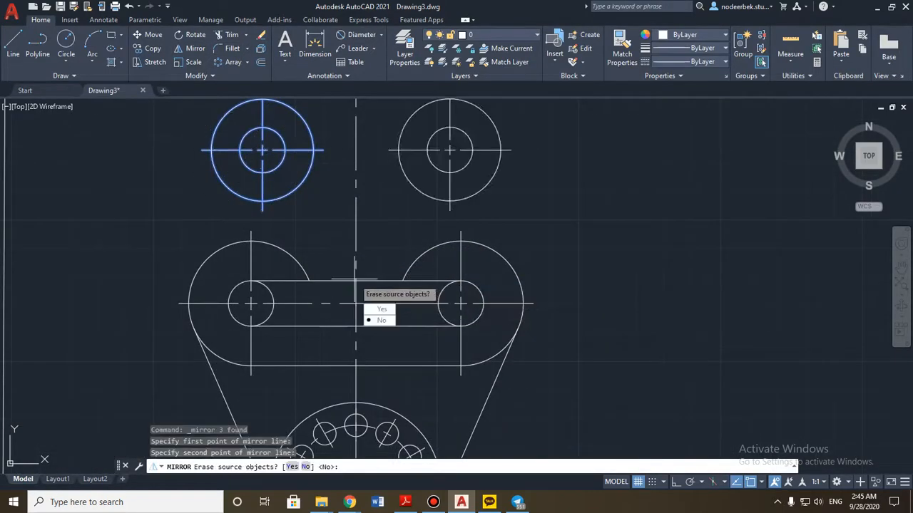
{"action": "key", "text": "Return"}
{"action": "scroll", "coordinate": [310, 266], "scroll_direction": "down", "scroll_amount": 6}
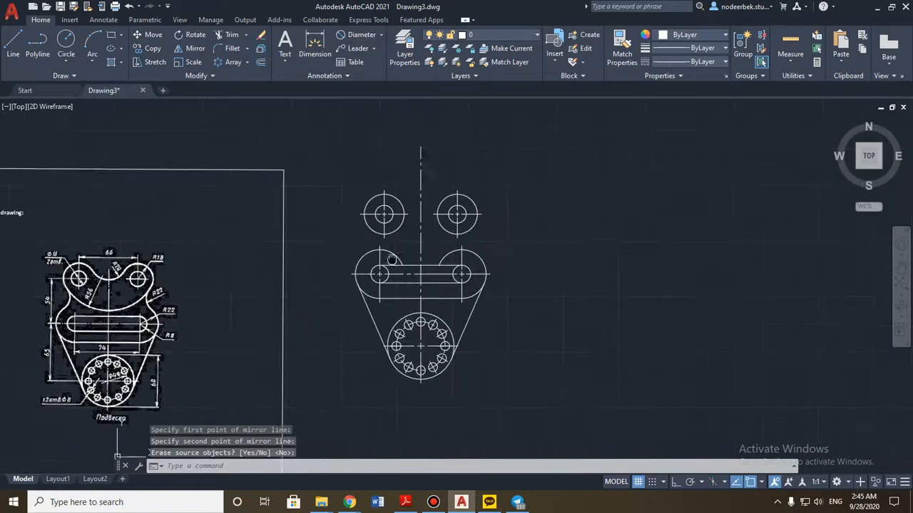
Step: Examine the reference drawing for the radius of the arcs joining the upper lugs to the slot's outer contour
{"action": "scroll", "coordinate": [222, 273], "scroll_direction": "up", "scroll_amount": 3}
{"action": "scroll", "coordinate": [222, 272], "scroll_direction": "up", "scroll_amount": 3}
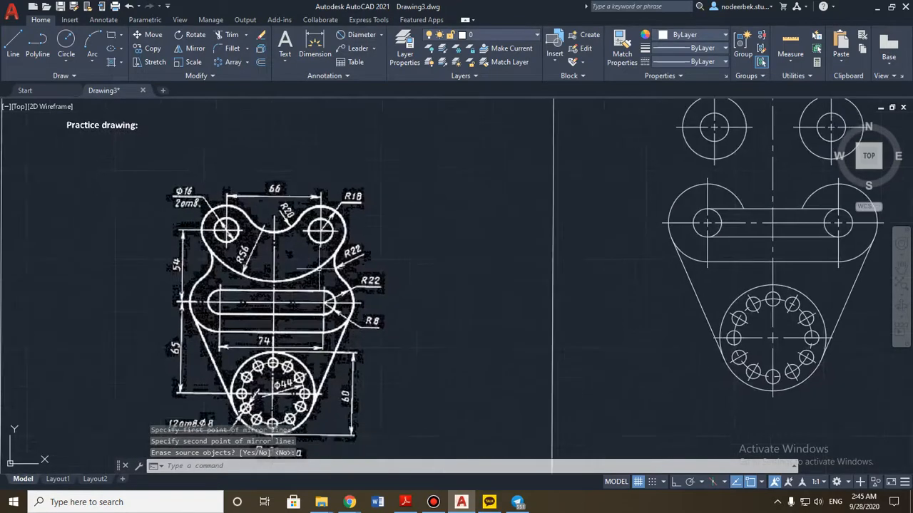
{"action": "scroll", "coordinate": [310, 278], "scroll_direction": "up", "scroll_amount": 4}
{"action": "scroll", "coordinate": [310, 277], "scroll_direction": "down", "scroll_amount": 4}
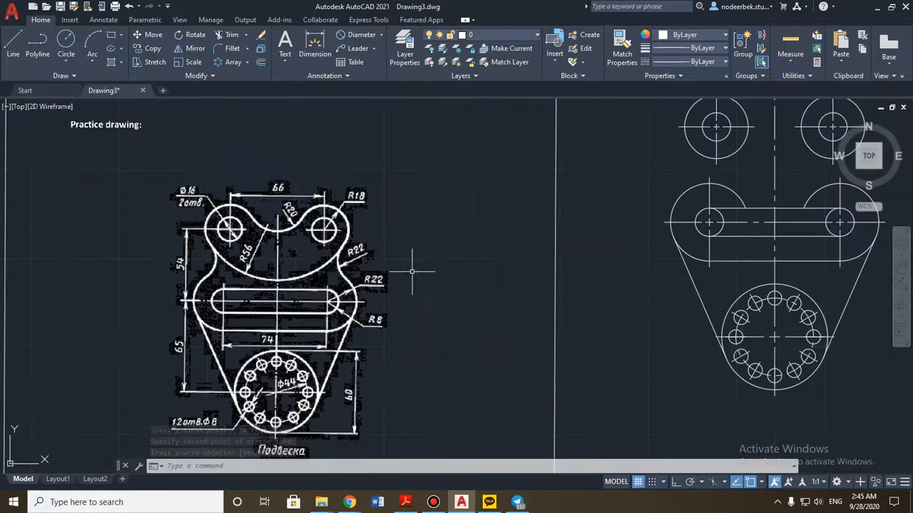
{"action": "middle_click_drag", "start_coordinate": [418, 264], "coordinate": [272, 268]}
{"action": "middle_click_drag", "start_coordinate": [131, 258], "coordinate": [218, 259]}
{"action": "scroll", "coordinate": [280, 253], "scroll_direction": "up", "scroll_amount": 6}
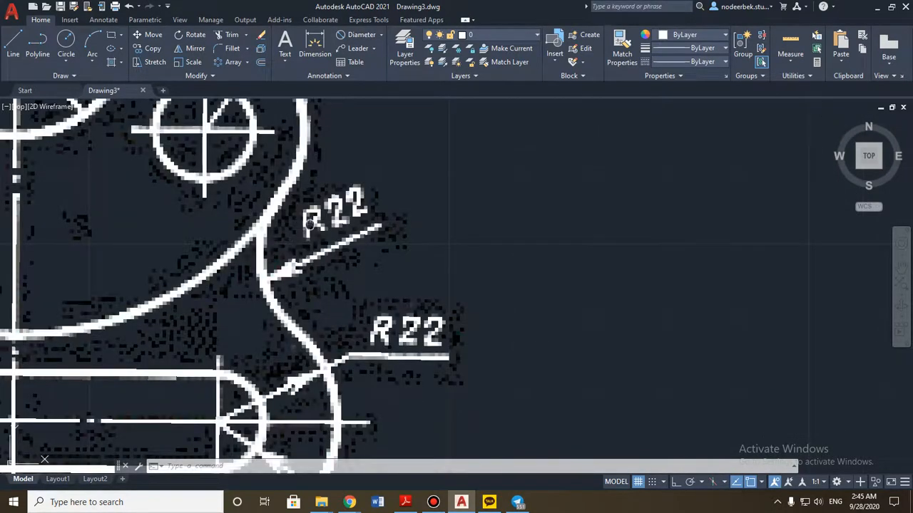
{"action": "middle_click_drag", "start_coordinate": [311, 223], "coordinate": [312, 258]}
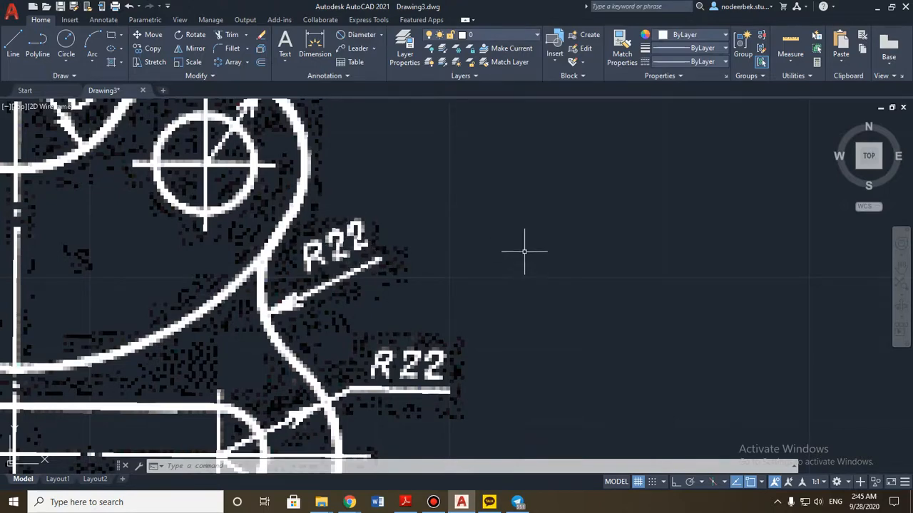
Step: Fillet the left slot end's outer arc to the outer circle of the upper left lug with radius 22
{"action": "scroll", "coordinate": [524, 251], "scroll_direction": "down", "scroll_amount": 4}
{"action": "middle_click_drag", "start_coordinate": [545, 253], "coordinate": [315, 241]}
{"action": "mouse_move", "coordinate": [510, 242]}
{"action": "middle_mouse_down"}
{"action": "mouse_move", "coordinate": [497, 240]}
{"action": "mouse_move", "coordinate": [437, 363]}
{"action": "middle_mouse_up"}
{"action": "type", "text": "f"}
{"action": "key", "text": "Return"}
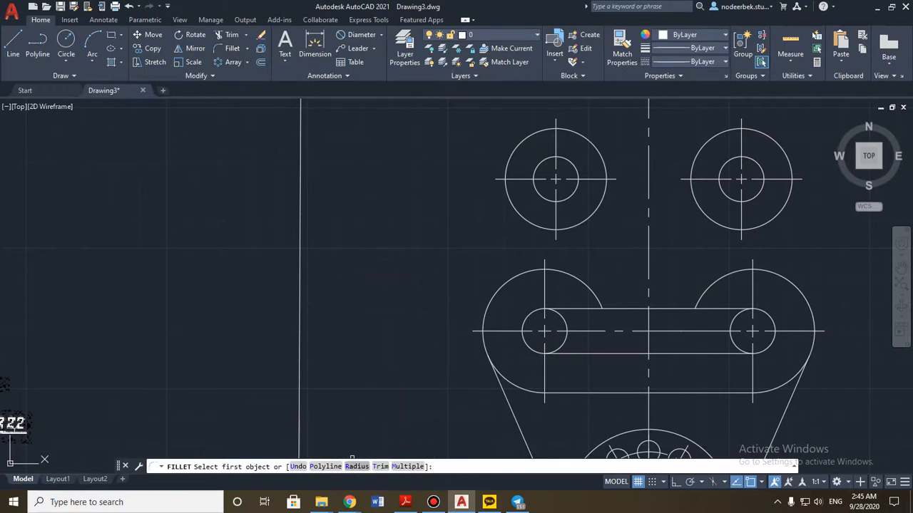
{"action": "left_click", "coordinate": [355, 466]}
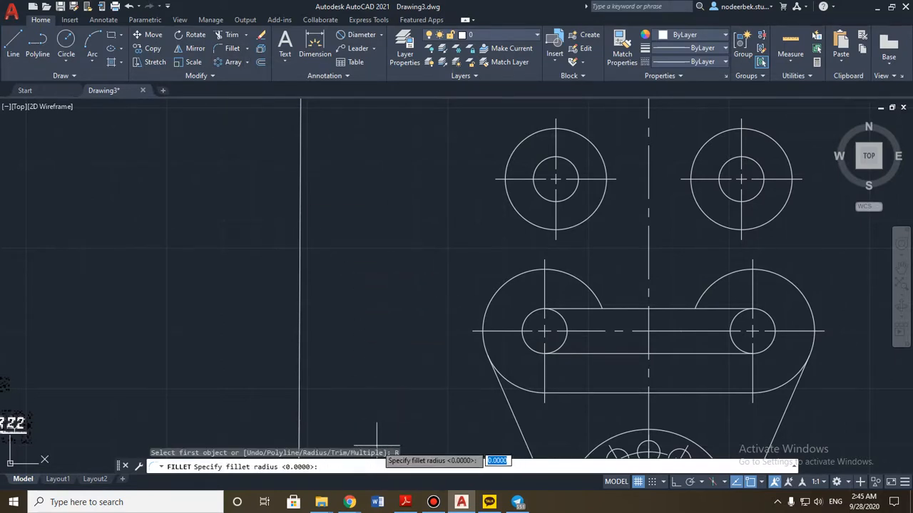
{"action": "type", "text": "22"}
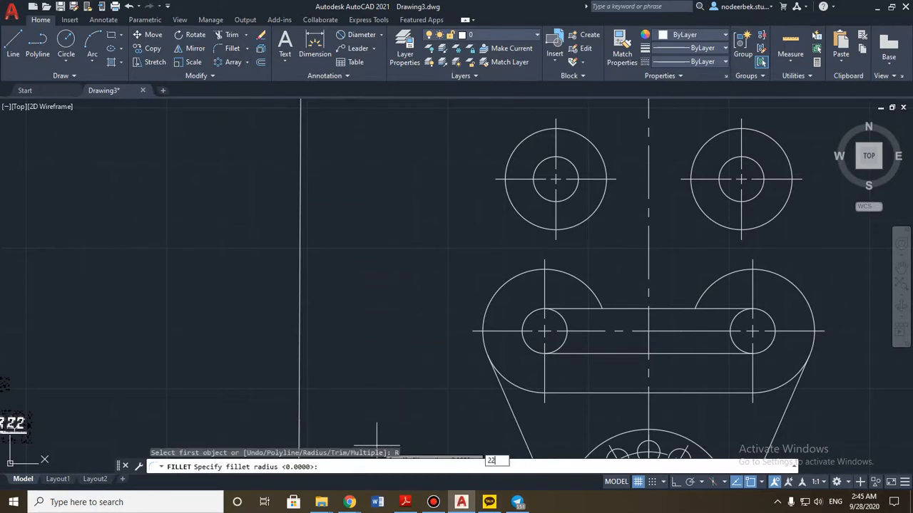
{"action": "key", "text": "Return"}
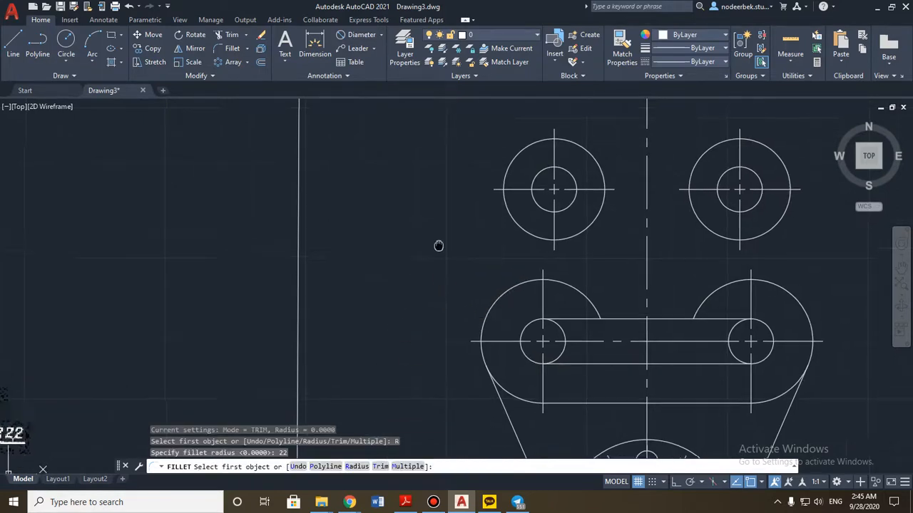
{"action": "middle_click_drag", "start_coordinate": [438, 245], "coordinate": [418, 290]}
{"action": "left_click", "coordinate": [477, 328]}
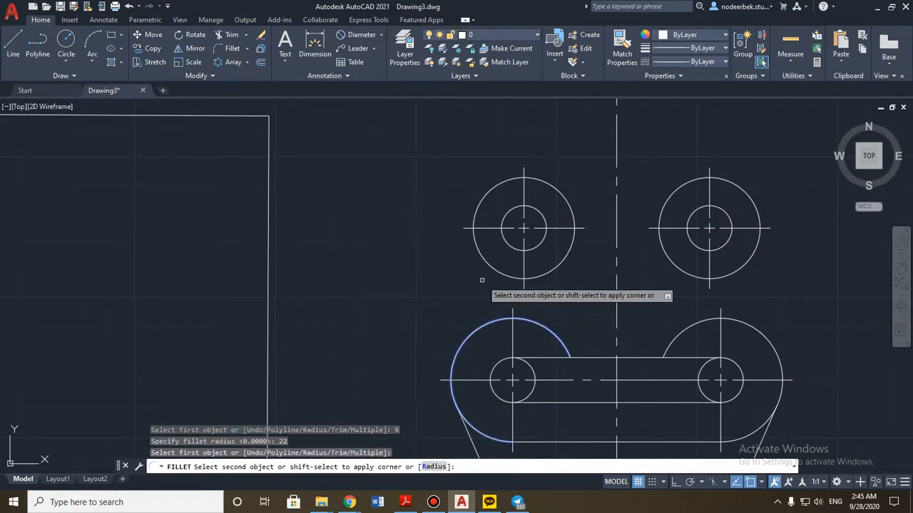
{"action": "left_click", "coordinate": [478, 258]}
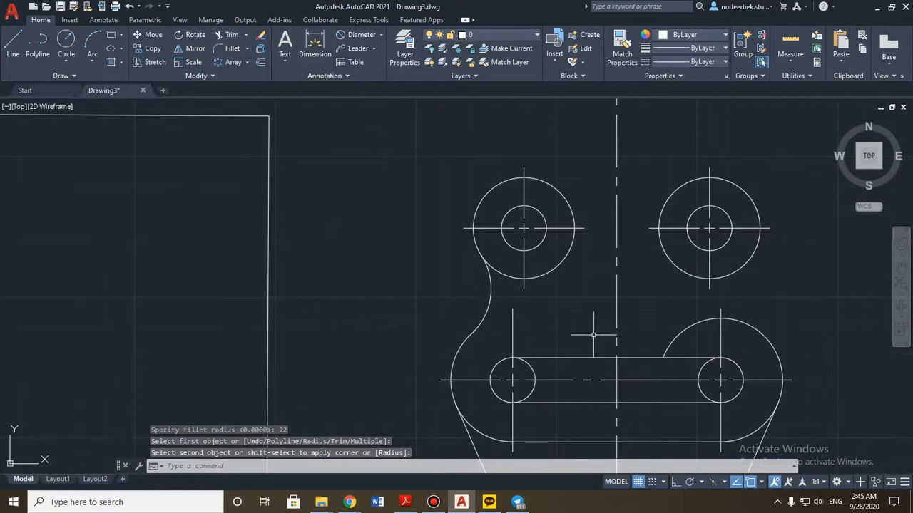
Step: Fillet the right slot end's outer arc to the outer circle of the upper right lug with radius 22
{"action": "key", "text": "Return"}
{"action": "left_click", "coordinate": [755, 326]}
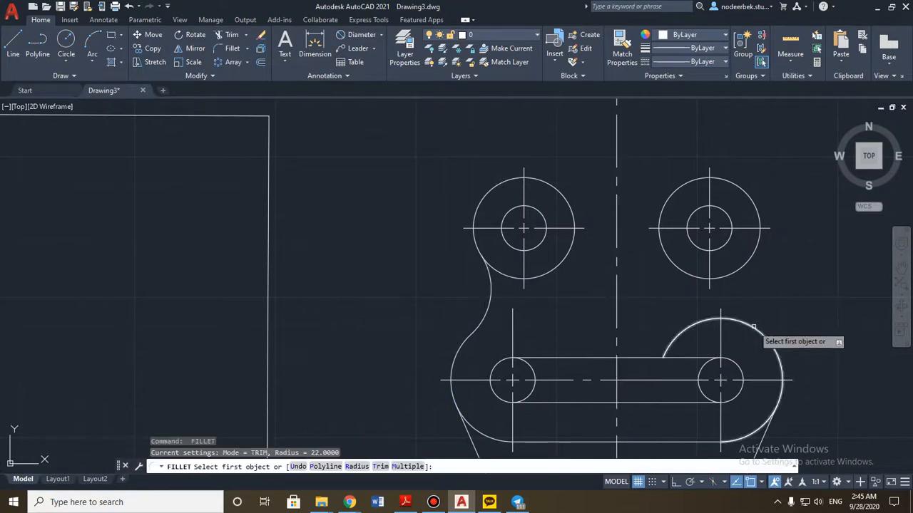
{"action": "left_click", "coordinate": [743, 264]}
Step: Examine the reference drawing for the radius of the concave arc between the tops of the two lugs
{"action": "scroll", "coordinate": [791, 191], "scroll_direction": "down", "scroll_amount": 3}
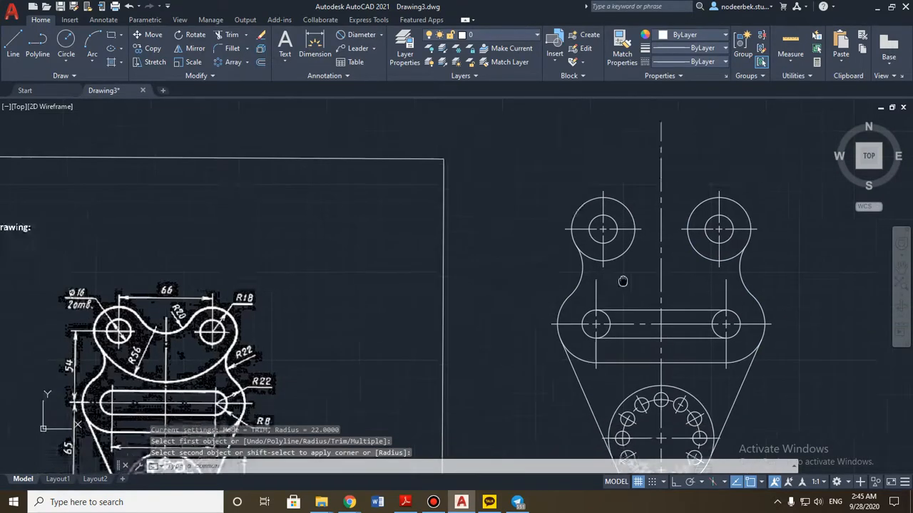
{"action": "scroll", "coordinate": [281, 305], "scroll_direction": "up", "scroll_amount": 5}
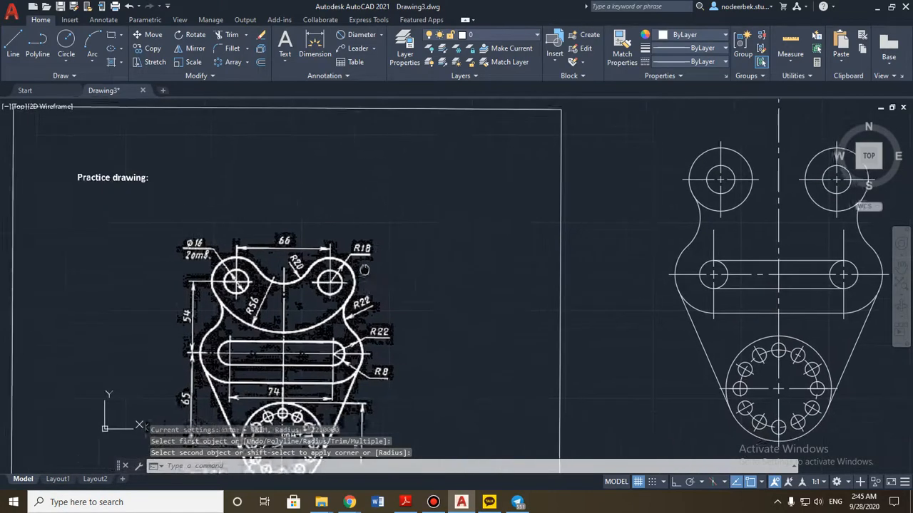
{"action": "scroll", "coordinate": [281, 265], "scroll_direction": "down", "scroll_amount": 2}
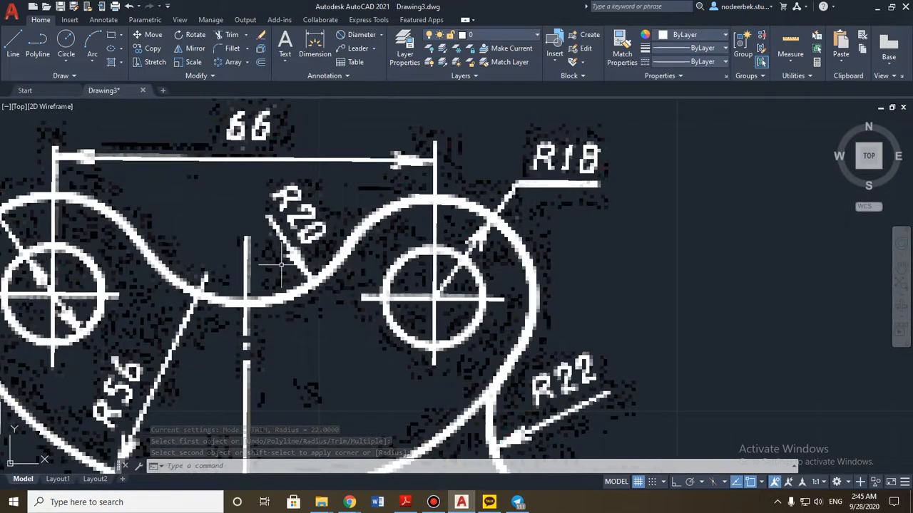
{"action": "scroll", "coordinate": [253, 260], "scroll_direction": "down", "scroll_amount": 2}
{"action": "middle_click_drag", "start_coordinate": [532, 278], "coordinate": [192, 280]}
{"action": "middle_click_drag", "start_coordinate": [766, 271], "coordinate": [519, 287]}
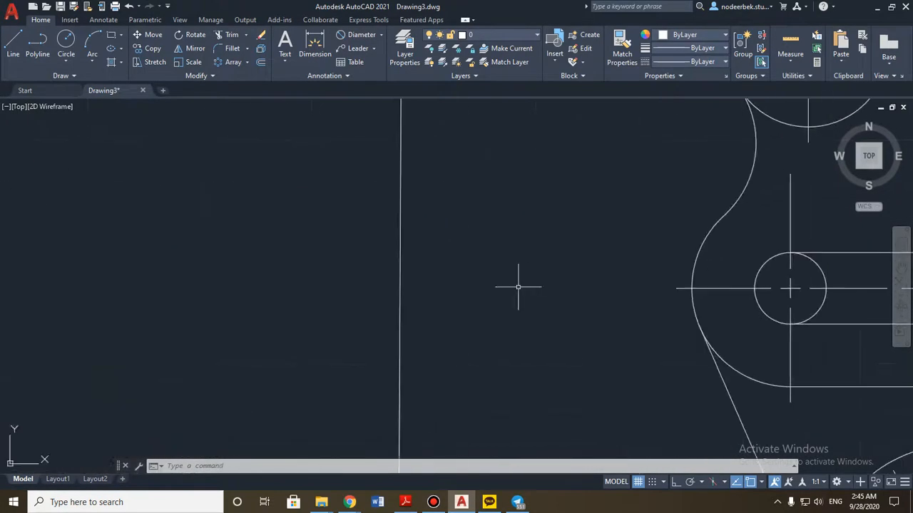
{"action": "scroll", "coordinate": [526, 288], "scroll_direction": "down", "scroll_amount": 2}
{"action": "middle_click_drag", "start_coordinate": [630, 247], "coordinate": [499, 269]}
{"action": "middle_click_drag", "start_coordinate": [601, 215], "coordinate": [570, 249]}
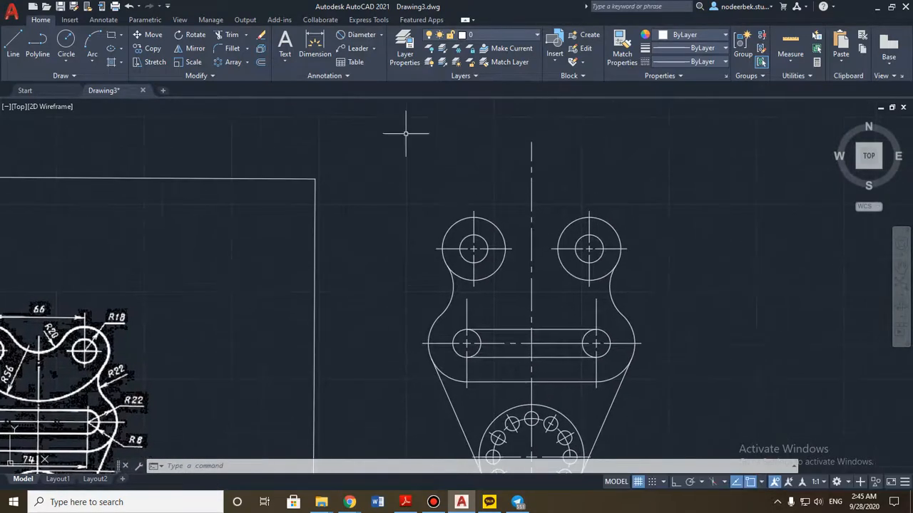
Step: Fillet the facing upper sides of the two lugs' outer circles with radius 20
{"action": "left_click", "coordinate": [228, 47]}
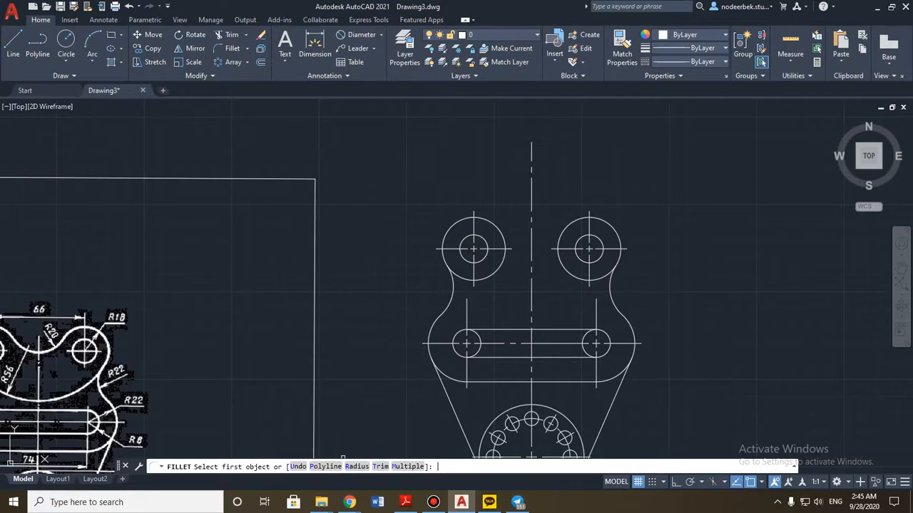
{"action": "left_click", "coordinate": [356, 466]}
{"action": "type", "text": "20"}
{"action": "key", "text": "Return"}
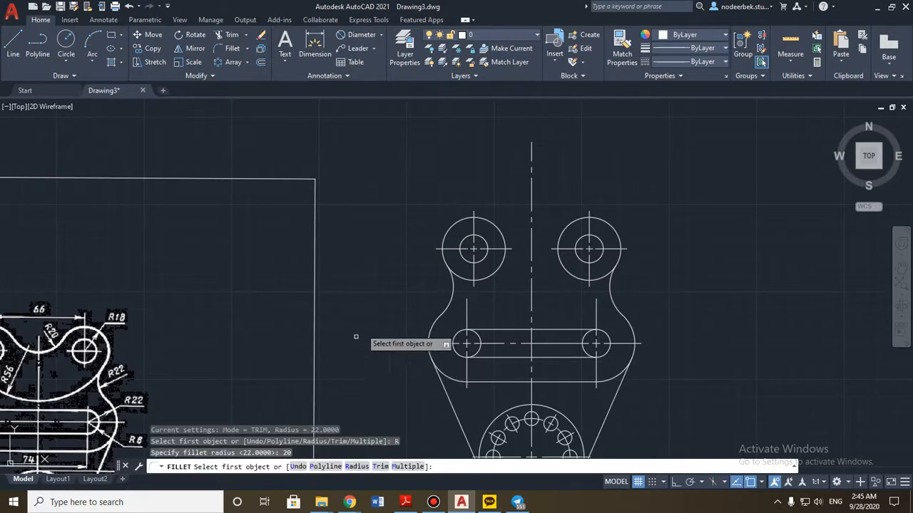
{"action": "scroll", "coordinate": [467, 275], "scroll_direction": "up", "scroll_amount": 4}
{"action": "middle_click_drag", "start_coordinate": [421, 293], "coordinate": [405, 232]}
{"action": "left_click", "coordinate": [343, 307]}
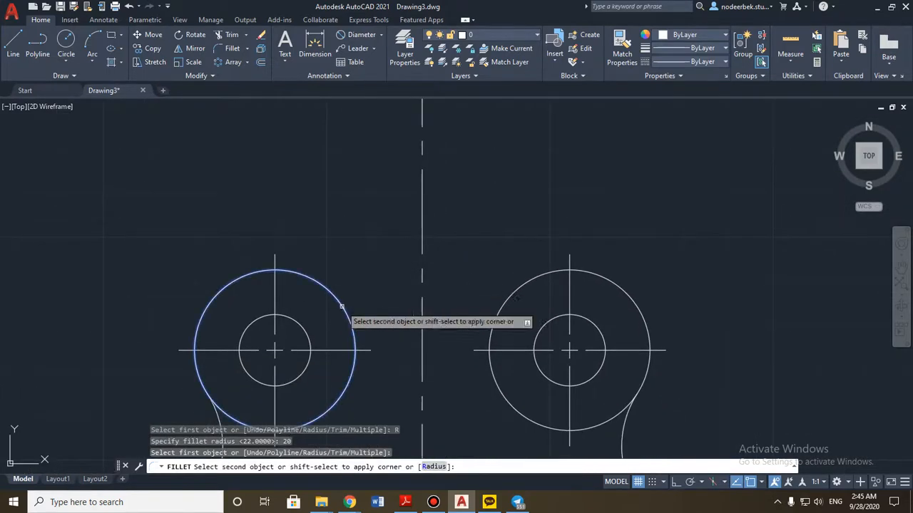
{"action": "left_click", "coordinate": [504, 303]}
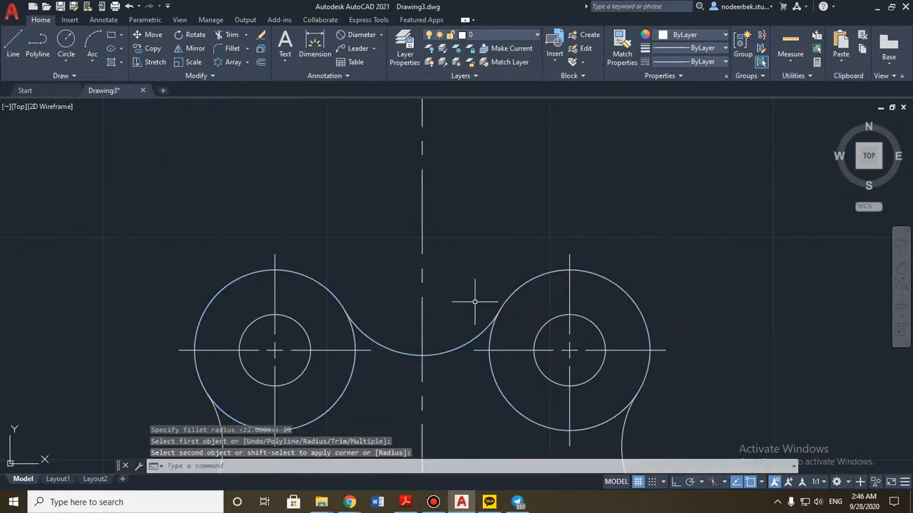
Step: Examine the reference drawing for the radius of the large arc running beneath the two upper lugs
{"action": "scroll", "coordinate": [471, 314], "scroll_direction": "down", "scroll_amount": 2}
{"action": "scroll", "coordinate": [433, 333], "scroll_direction": "up", "scroll_amount": 5}
{"action": "scroll", "coordinate": [433, 333], "scroll_direction": "down", "scroll_amount": 7}
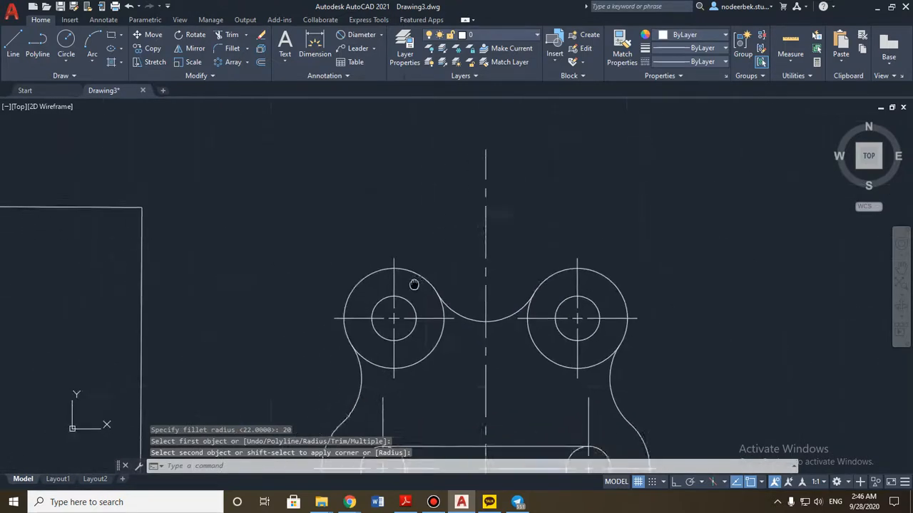
{"action": "mouse_move", "coordinate": [413, 283]}
{"action": "middle_mouse_down"}
{"action": "mouse_move", "coordinate": [477, 228]}
{"action": "mouse_move", "coordinate": [578, 175]}
{"action": "middle_mouse_up"}
{"action": "scroll", "coordinate": [578, 175], "scroll_direction": "up", "scroll_amount": 1}
{"action": "scroll", "coordinate": [548, 209], "scroll_direction": "down", "scroll_amount": 3}
{"action": "middle_click_drag", "start_coordinate": [507, 216], "coordinate": [493, 179]}
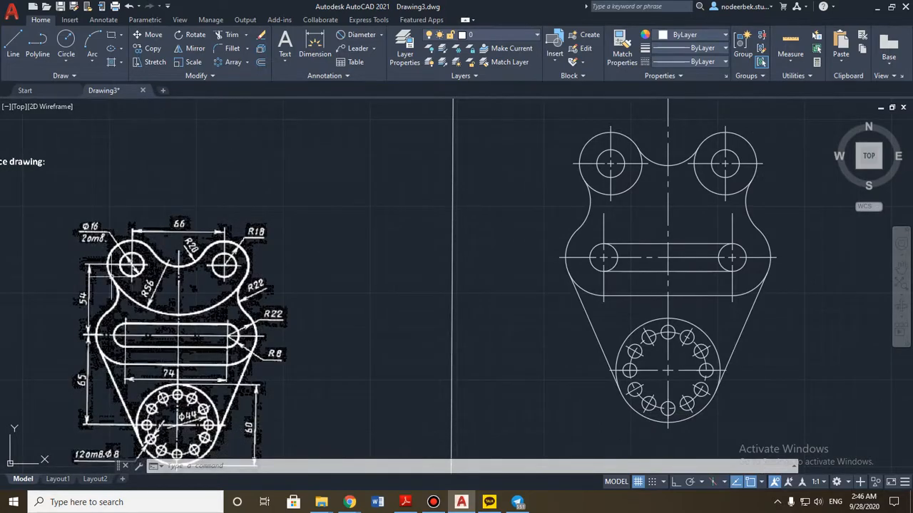
{"action": "scroll", "coordinate": [157, 296], "scroll_direction": "up", "scroll_amount": 10}
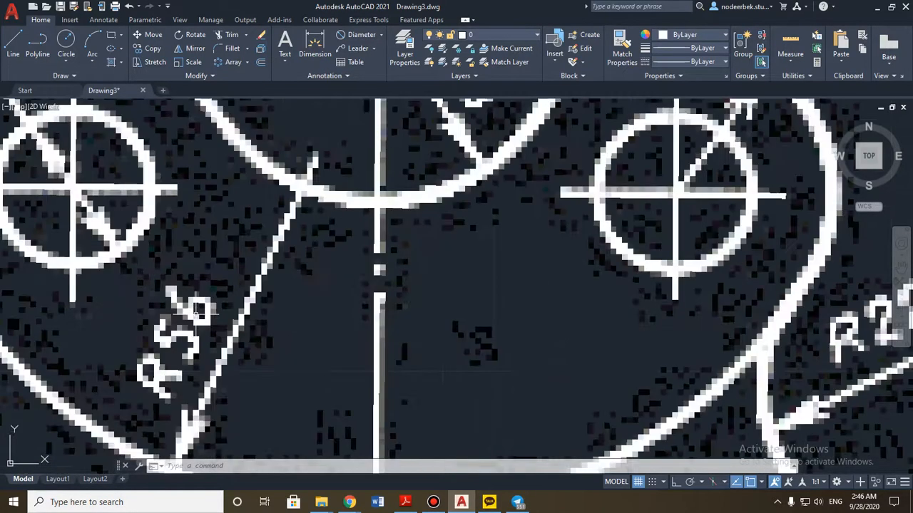
{"action": "scroll", "coordinate": [214, 314], "scroll_direction": "down", "scroll_amount": 8}
{"action": "scroll", "coordinate": [228, 311], "scroll_direction": "down", "scroll_amount": 6}
{"action": "scroll", "coordinate": [542, 257], "scroll_direction": "up", "scroll_amount": 4}
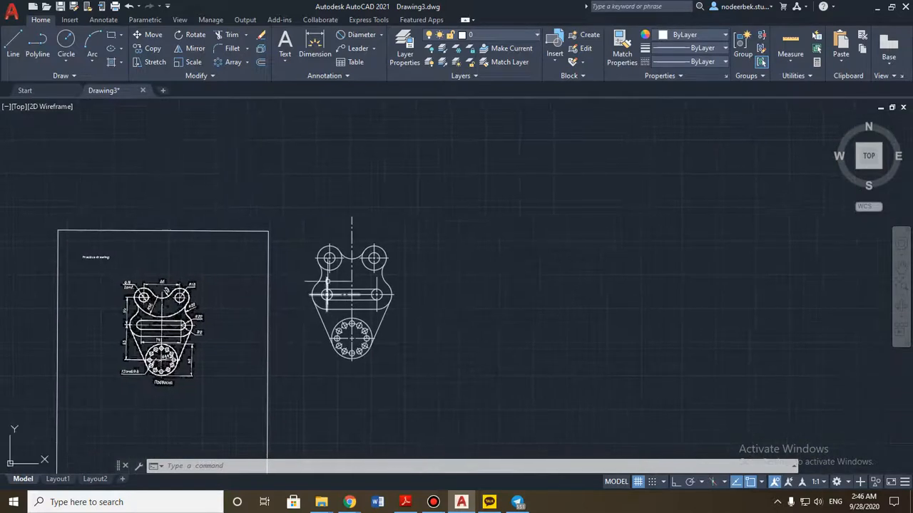
{"action": "mouse_move", "coordinate": [345, 245]}
{"action": "middle_mouse_down"}
{"action": "mouse_move", "coordinate": [348, 231]}
{"action": "mouse_move", "coordinate": [333, 229]}
{"action": "middle_mouse_up"}
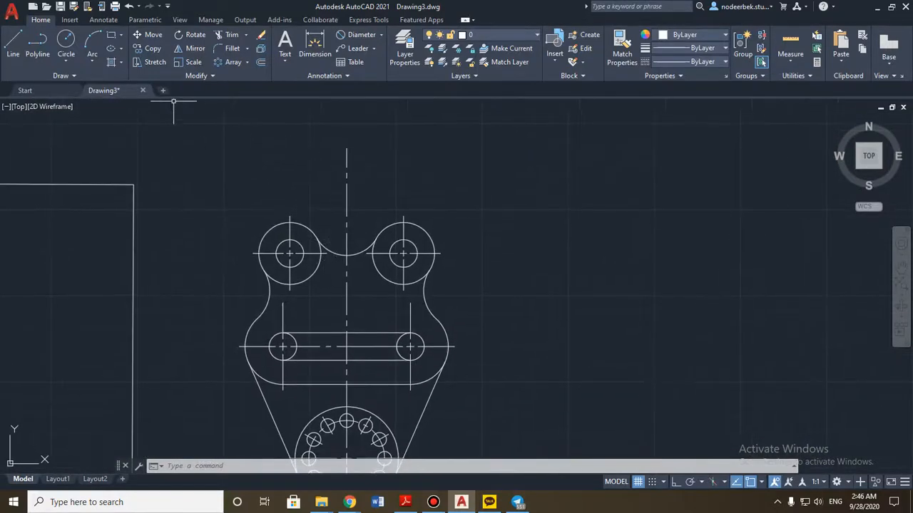
Step: Try a radius 56 fillet between the undersides of the two lugs' outer circles, then undo it
{"action": "left_click", "coordinate": [230, 48]}
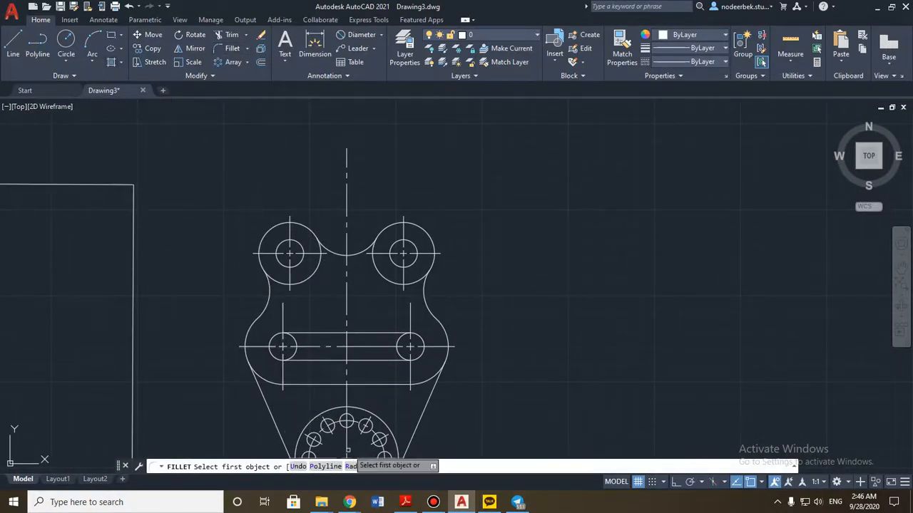
{"action": "type", "text": "r"}
{"action": "key", "text": "Return"}
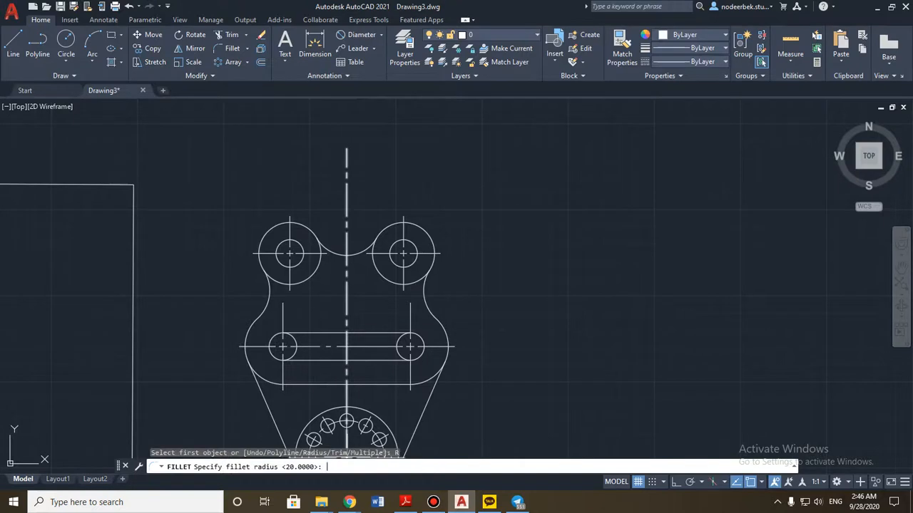
{"action": "type", "text": "56"}
{"action": "key", "text": "Return"}
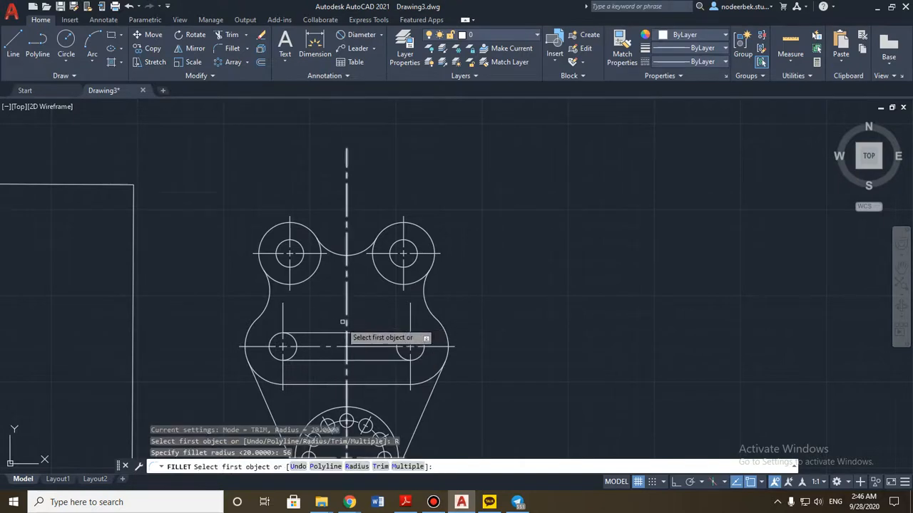
{"action": "scroll", "coordinate": [332, 313], "scroll_direction": "up", "scroll_amount": 2}
{"action": "scroll", "coordinate": [332, 312], "scroll_direction": "up", "scroll_amount": 2}
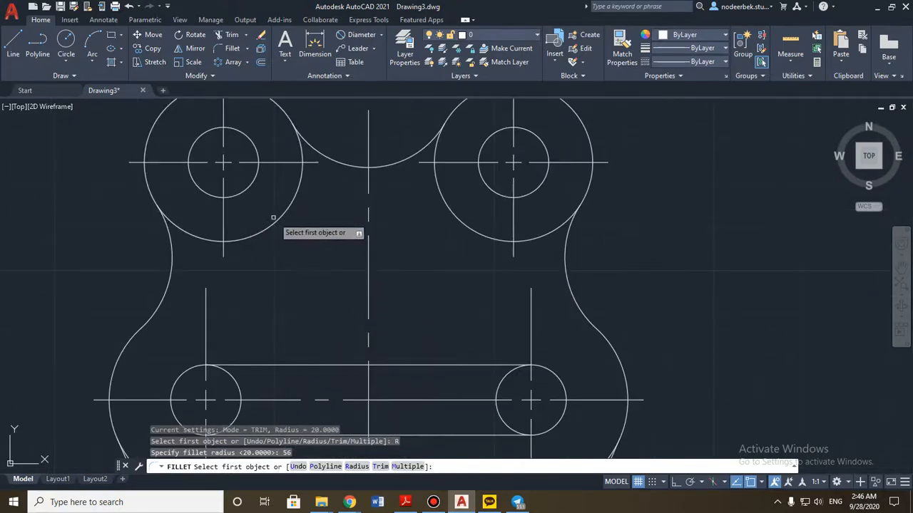
{"action": "left_click", "coordinate": [275, 221]}
{"action": "left_click", "coordinate": [462, 225]}
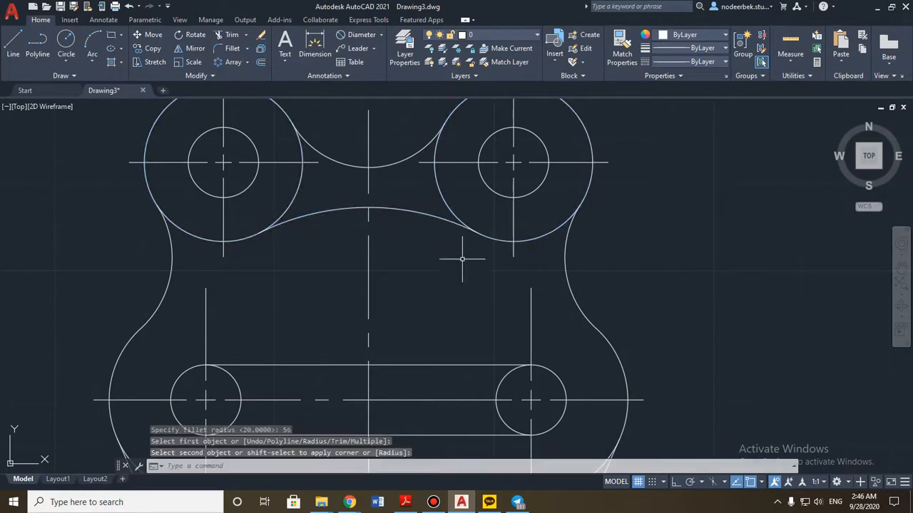
{"action": "scroll", "coordinate": [443, 300], "scroll_direction": "down", "scroll_amount": 2}
{"action": "scroll", "coordinate": [443, 299], "scroll_direction": "down", "scroll_amount": 4}
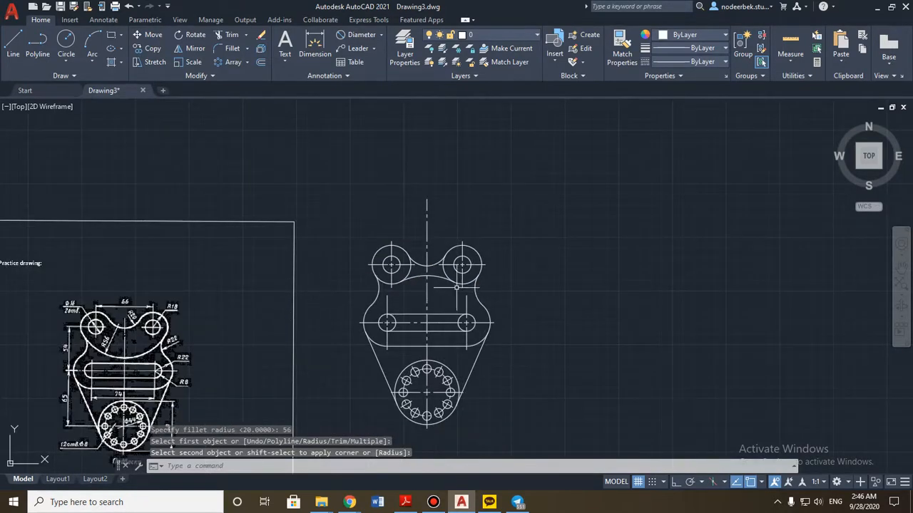
{"action": "key", "text": "ctrl+z"}
{"action": "key", "text": "ctrl+z"}
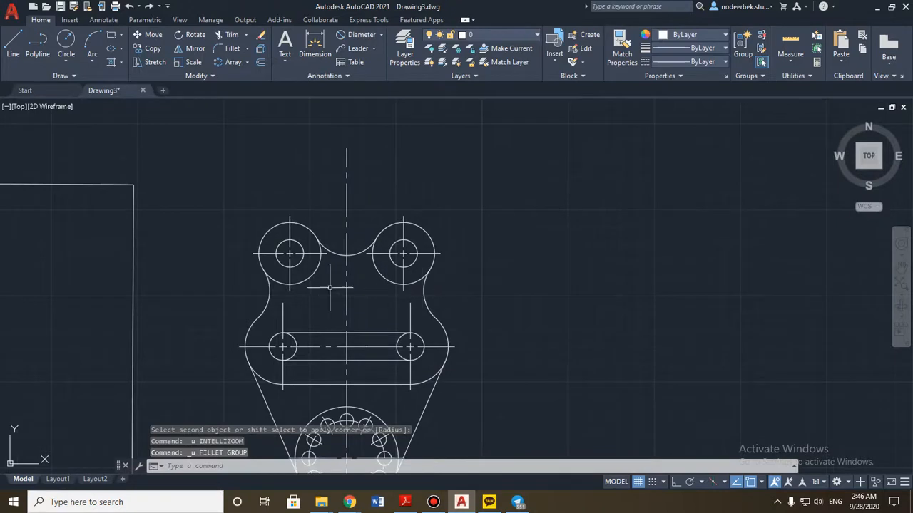
Step: Try erasing the radius 20 arc between the two upper lugs, then undo the erasure
{"action": "scroll", "coordinate": [348, 264], "scroll_direction": "up", "scroll_amount": 5}
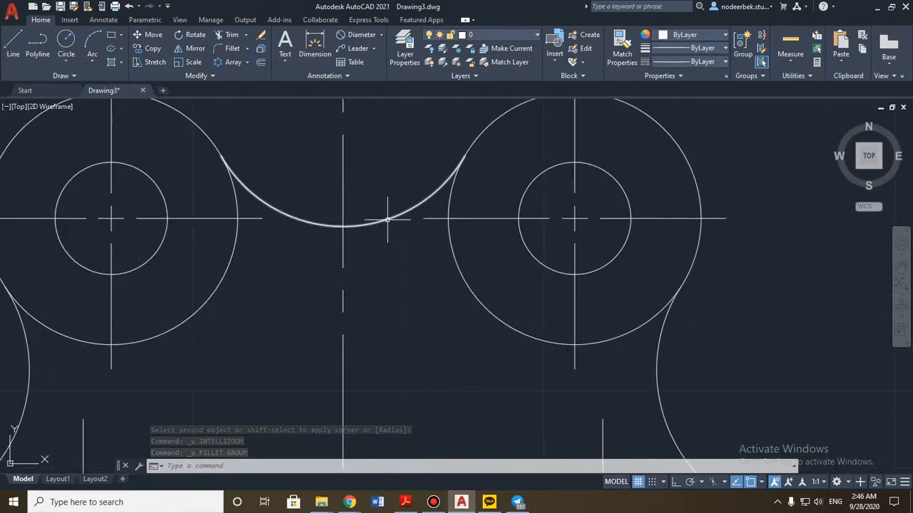
{"action": "scroll", "coordinate": [387, 244], "scroll_direction": "up", "scroll_amount": 2}
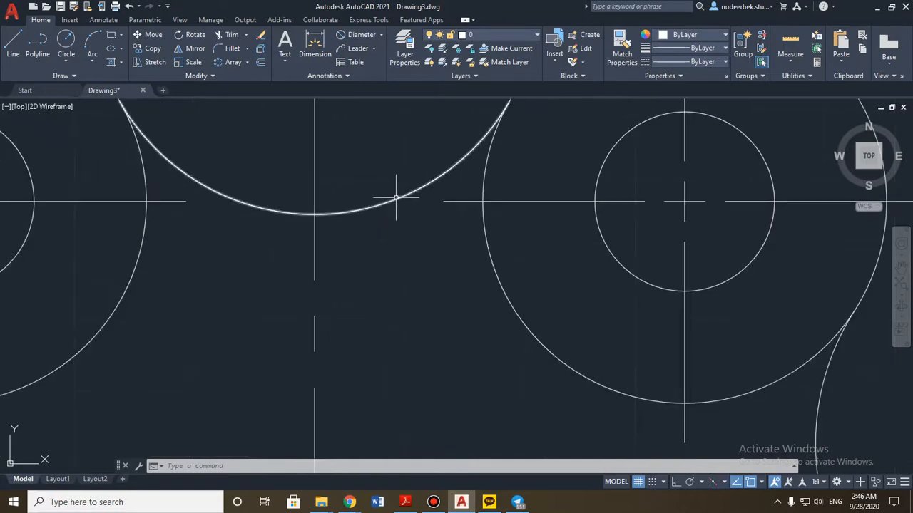
{"action": "left_click", "coordinate": [396, 197]}
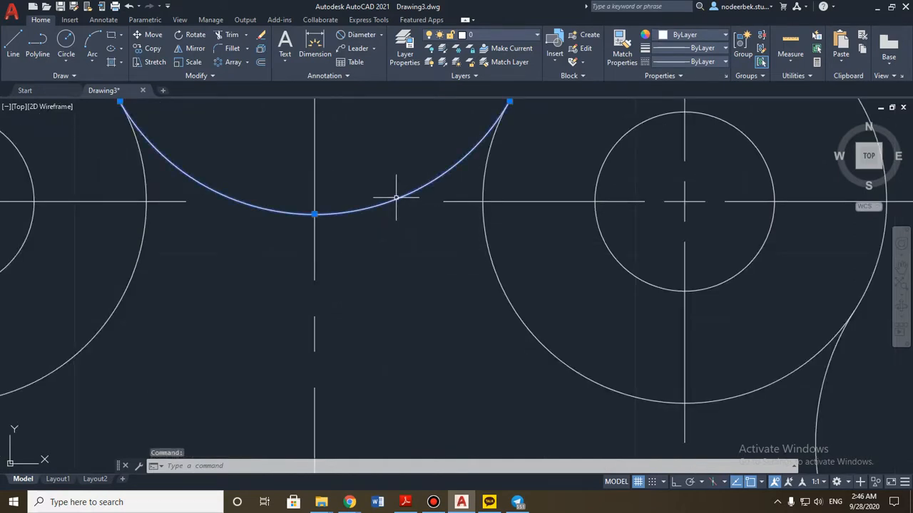
{"action": "key", "text": "Delete"}
{"action": "scroll", "coordinate": [393, 199], "scroll_direction": "down", "scroll_amount": 4}
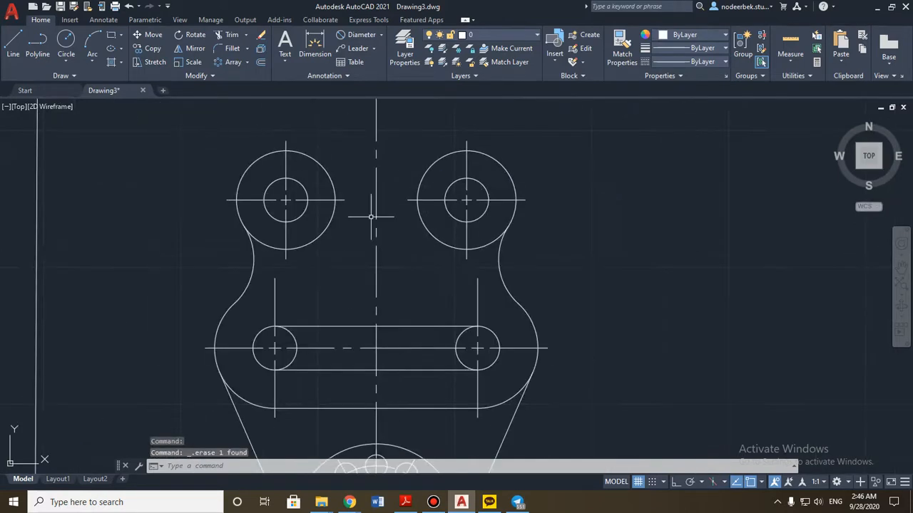
{"action": "key", "text": "ctrl+z"}
{"action": "key", "text": "ctrl+z"}
{"action": "middle_click_drag", "start_coordinate": [408, 159], "coordinate": [424, 278]}
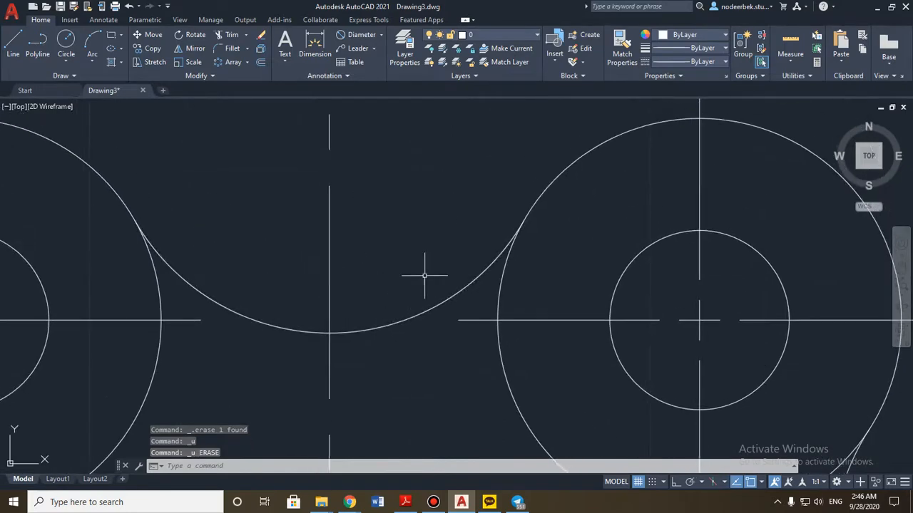
{"action": "scroll", "coordinate": [301, 241], "scroll_direction": "down", "scroll_amount": 2}
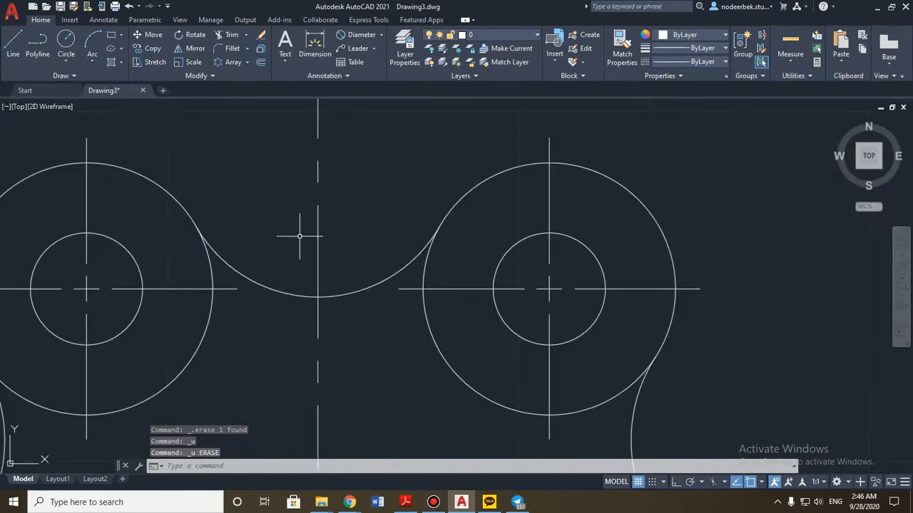
{"action": "middle_click_drag", "start_coordinate": [357, 240], "coordinate": [359, 267]}
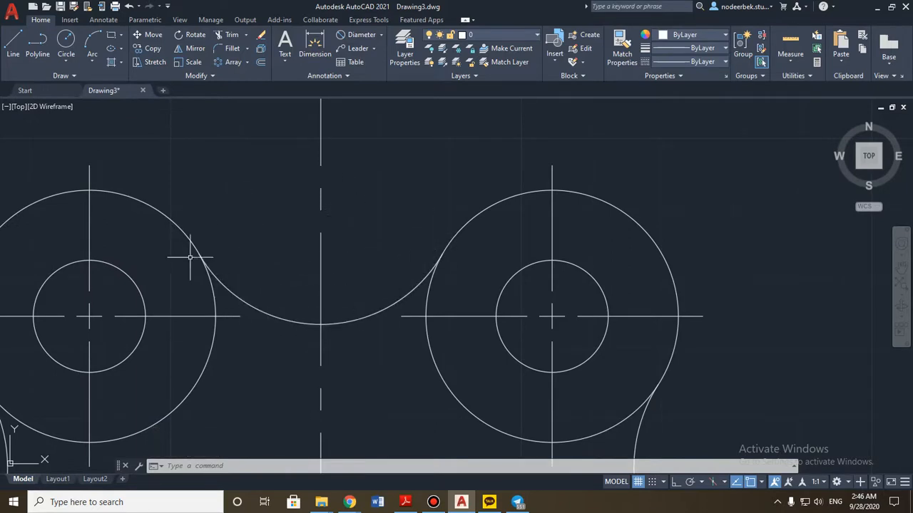
Step: Erase the concave arc between the lugs once more and restore it by undoing
{"action": "scroll", "coordinate": [330, 290], "scroll_direction": "down", "scroll_amount": 2}
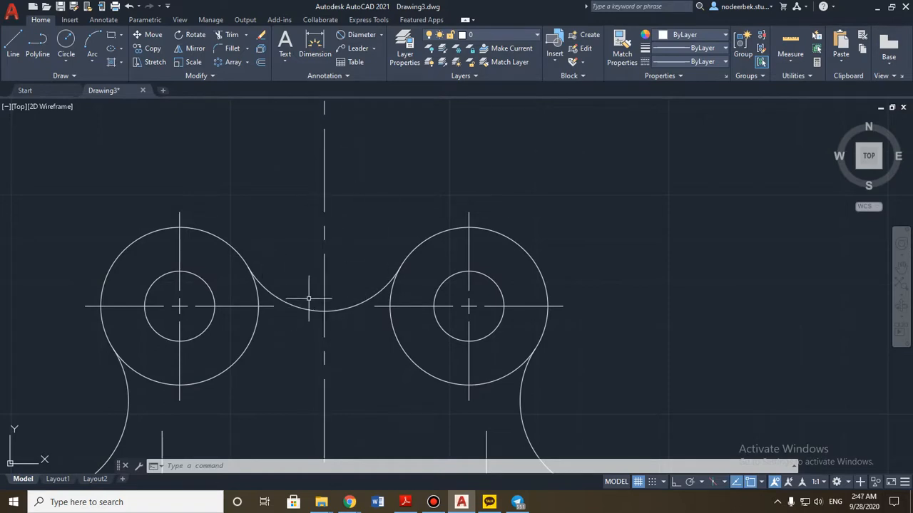
{"action": "left_click", "coordinate": [361, 303]}
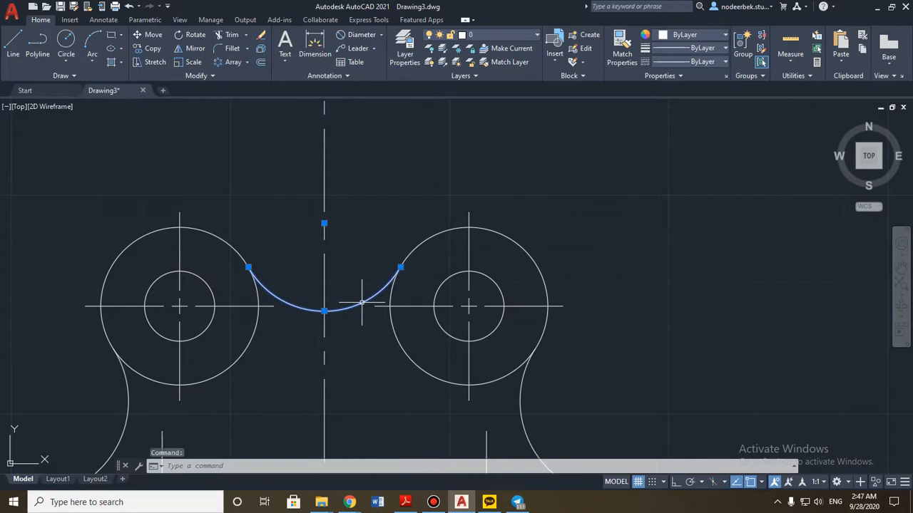
{"action": "key", "text": "Delete"}
{"action": "scroll", "coordinate": [365, 255], "scroll_direction": "down", "scroll_amount": 3}
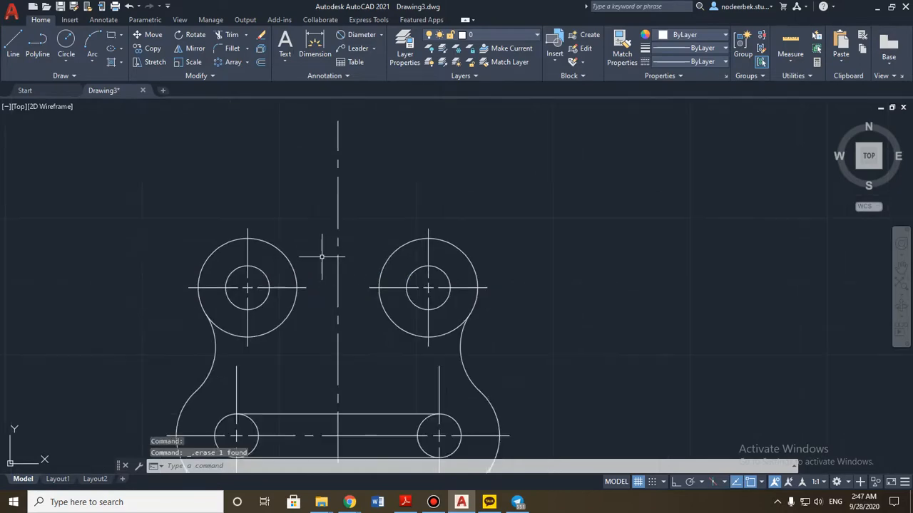
{"action": "mouse_move", "coordinate": [294, 258]}
{"action": "middle_mouse_down"}
{"action": "mouse_move", "coordinate": [515, 209]}
{"action": "mouse_move", "coordinate": [618, 148]}
{"action": "mouse_move", "coordinate": [571, 239]}
{"action": "middle_mouse_up"}
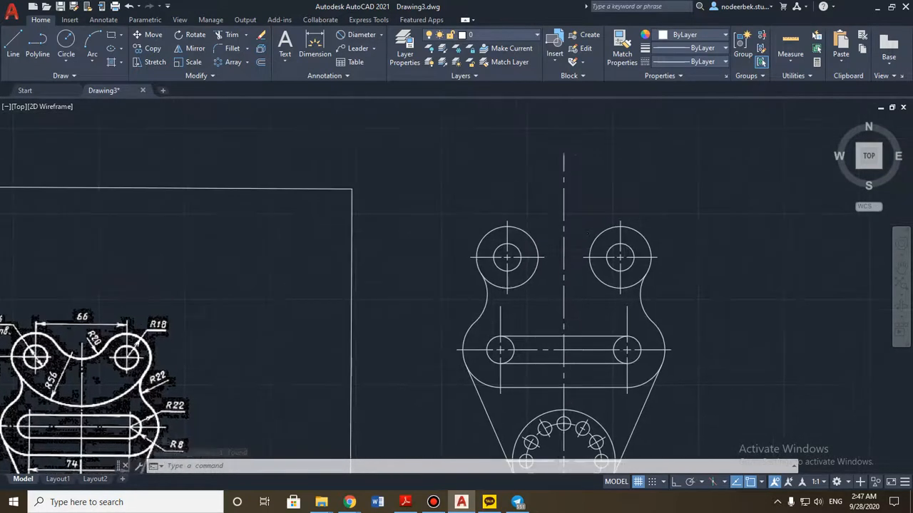
{"action": "key", "text": "ctrl+z"}
{"action": "key", "text": "ctrl+z"}
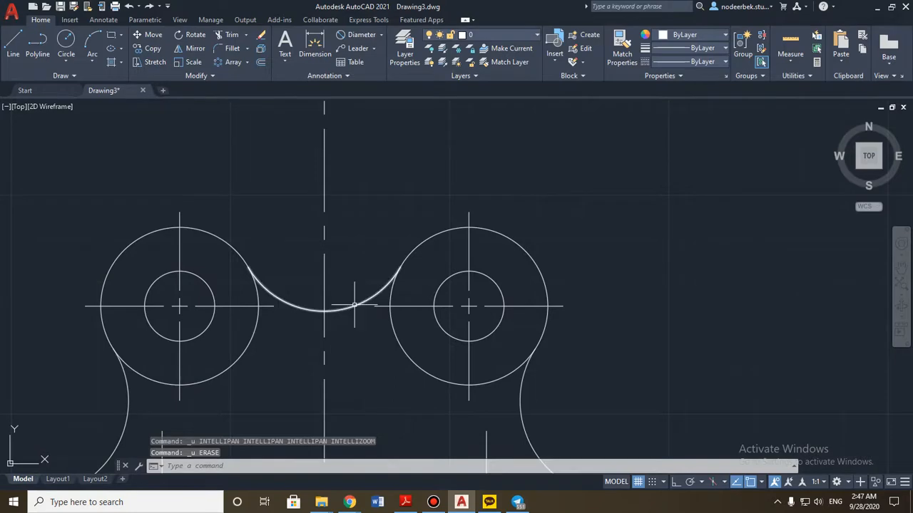
Step: Examine the reference drawing for the lug hole diameter, lug spacing and the arc radii around the two upper lugs
{"action": "middle_click_drag", "start_coordinate": [365, 291], "coordinate": [470, 265]}
{"action": "scroll", "coordinate": [348, 288], "scroll_direction": "down", "scroll_amount": 5}
{"action": "middle_click_drag", "start_coordinate": [249, 287], "coordinate": [497, 237]}
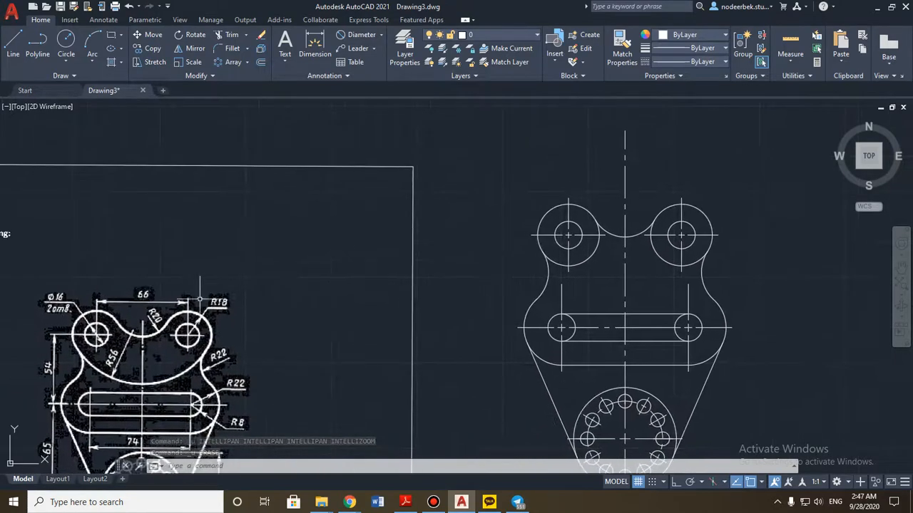
{"action": "scroll", "coordinate": [226, 302], "scroll_direction": "down", "scroll_amount": 1}
{"action": "middle_click_drag", "start_coordinate": [227, 301], "coordinate": [342, 253]}
{"action": "scroll", "coordinate": [246, 278], "scroll_direction": "up", "scroll_amount": 4}
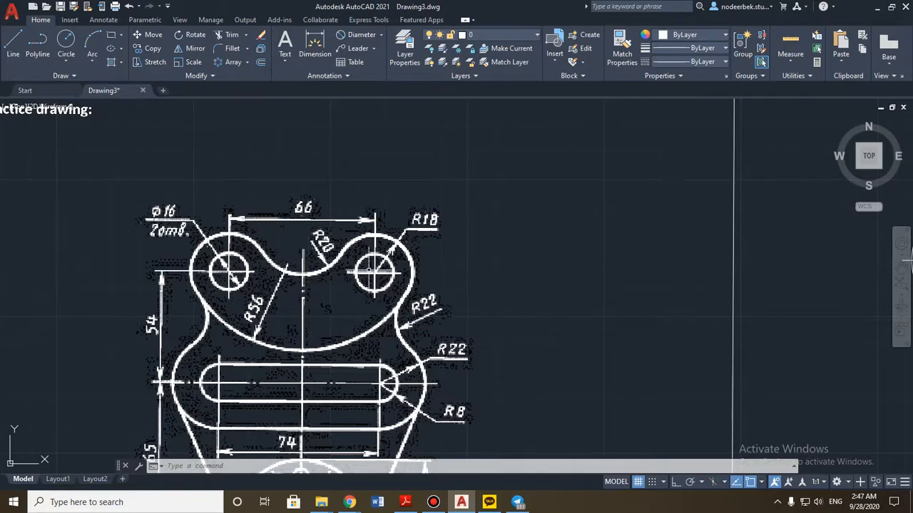
{"action": "middle_click_drag", "start_coordinate": [372, 266], "coordinate": [347, 299]}
{"action": "scroll", "coordinate": [347, 292], "scroll_direction": "up", "scroll_amount": 2}
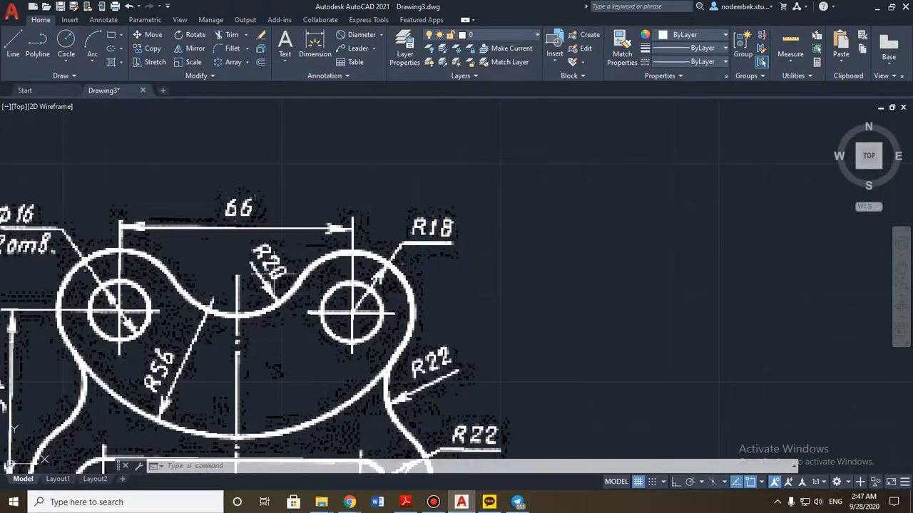
{"action": "middle_click_drag", "start_coordinate": [261, 299], "coordinate": [321, 286]}
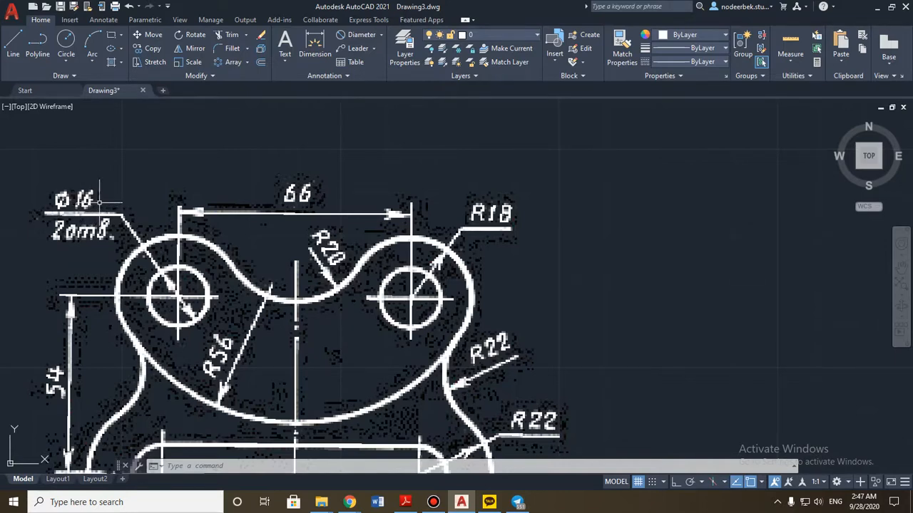
{"action": "scroll", "coordinate": [143, 221], "scroll_direction": "down", "scroll_amount": 6}
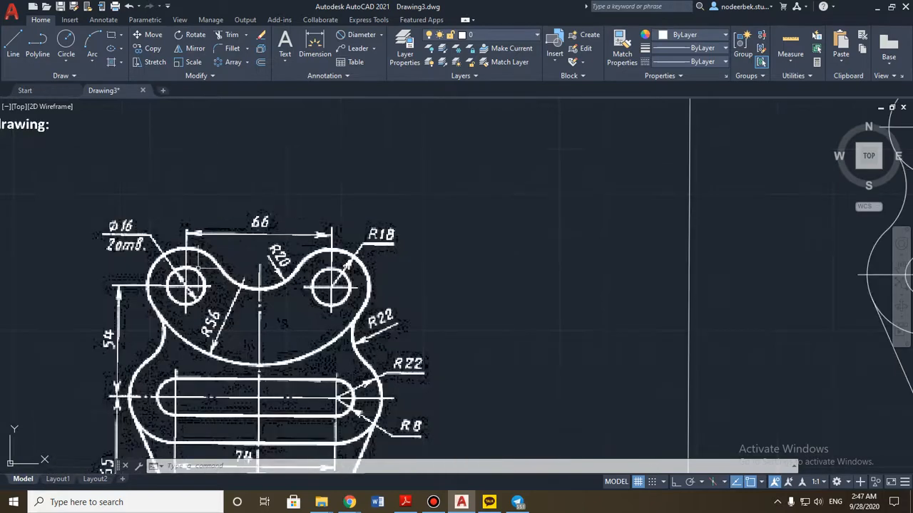
Step: Check the diameter of the left lug's inner hole with a diameter dimension, without placing it
{"action": "scroll", "coordinate": [509, 204], "scroll_direction": "up", "scroll_amount": 6}
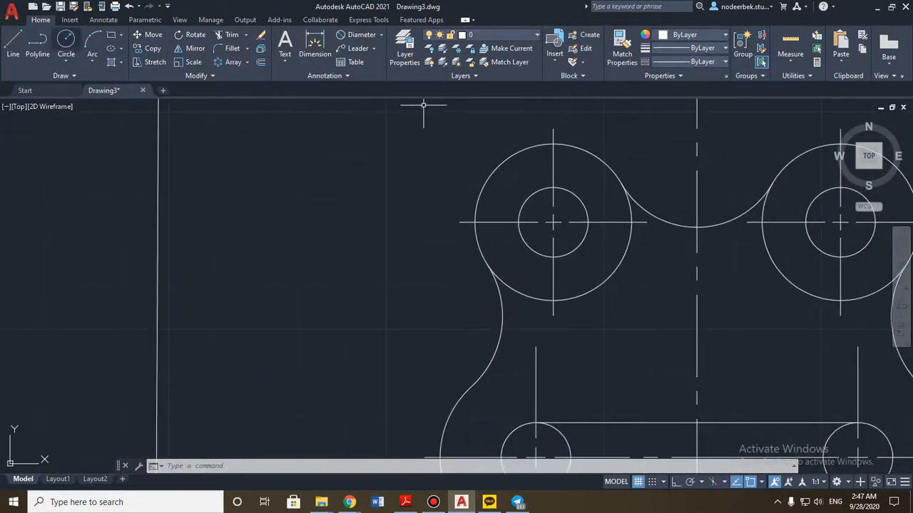
{"action": "left_click", "coordinate": [357, 34]}
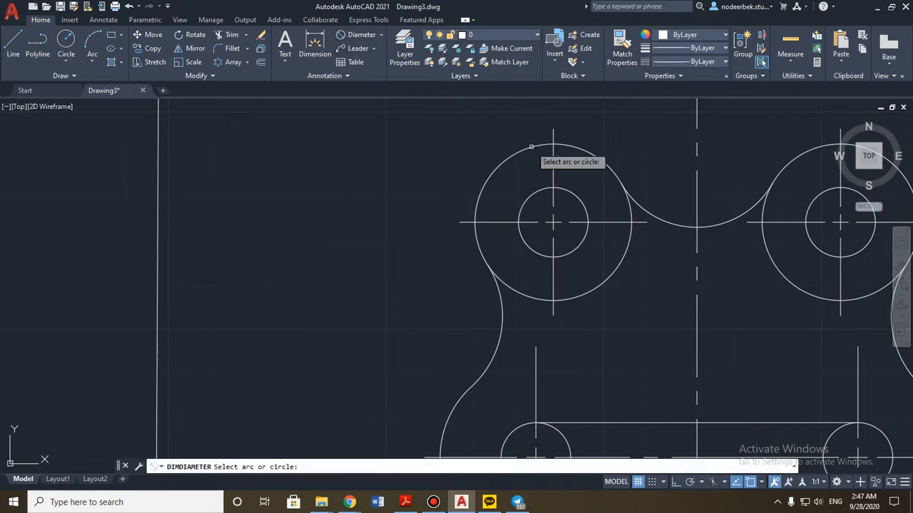
{"action": "left_click", "coordinate": [539, 191]}
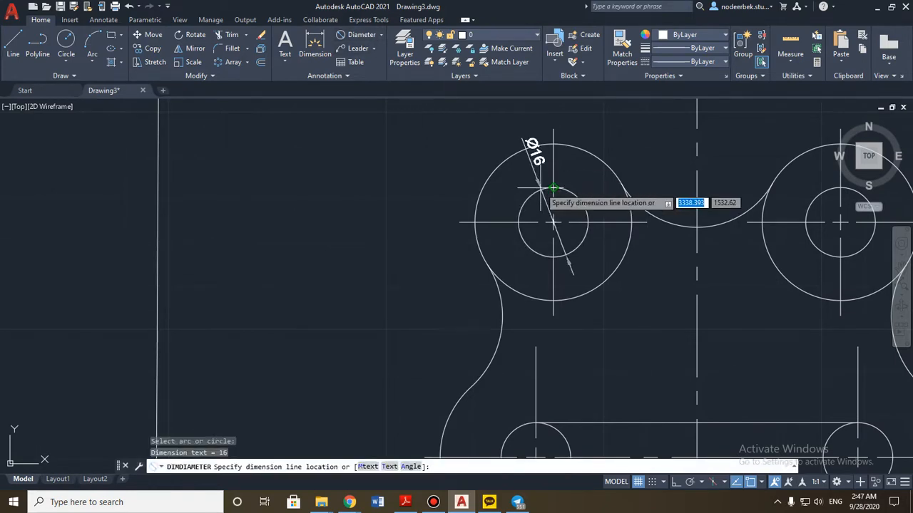
{"action": "key", "text": "Escape"}
{"action": "scroll", "coordinate": [489, 212], "scroll_direction": "down", "scroll_amount": 2}
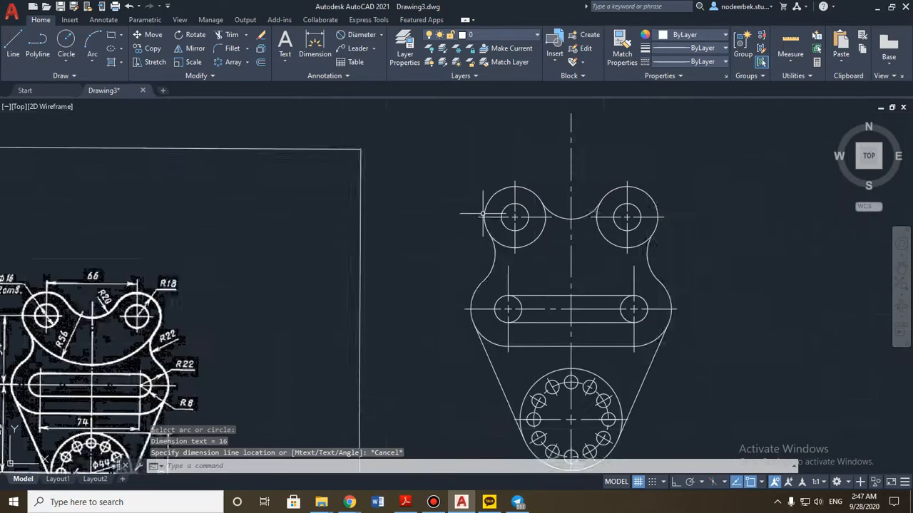
Step: Examine the reference drawing for the lugs' outer radius and the radius of the concave arc between them
{"action": "middle_click_drag", "start_coordinate": [259, 232], "coordinate": [446, 183]}
{"action": "scroll", "coordinate": [238, 239], "scroll_direction": "up", "scroll_amount": 4}
{"action": "middle_click_drag", "start_coordinate": [238, 238], "coordinate": [270, 227]}
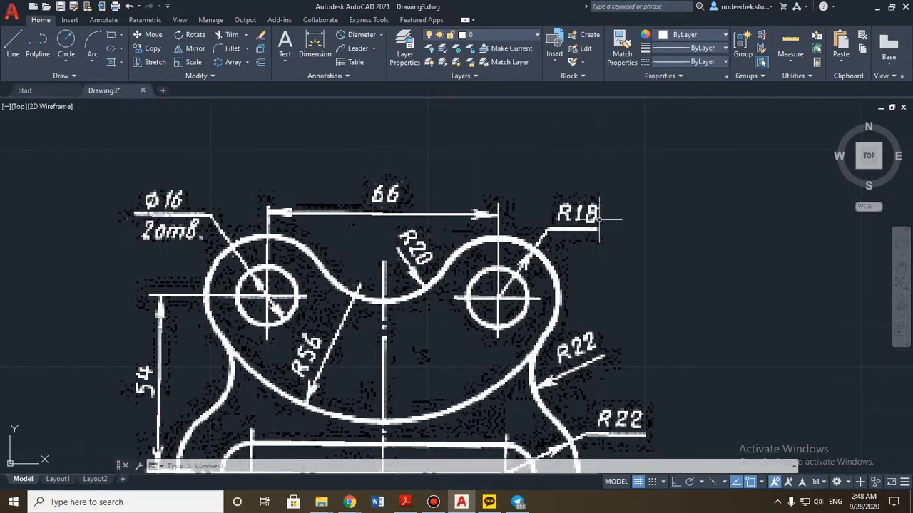
{"action": "scroll", "coordinate": [425, 271], "scroll_direction": "down", "scroll_amount": 5}
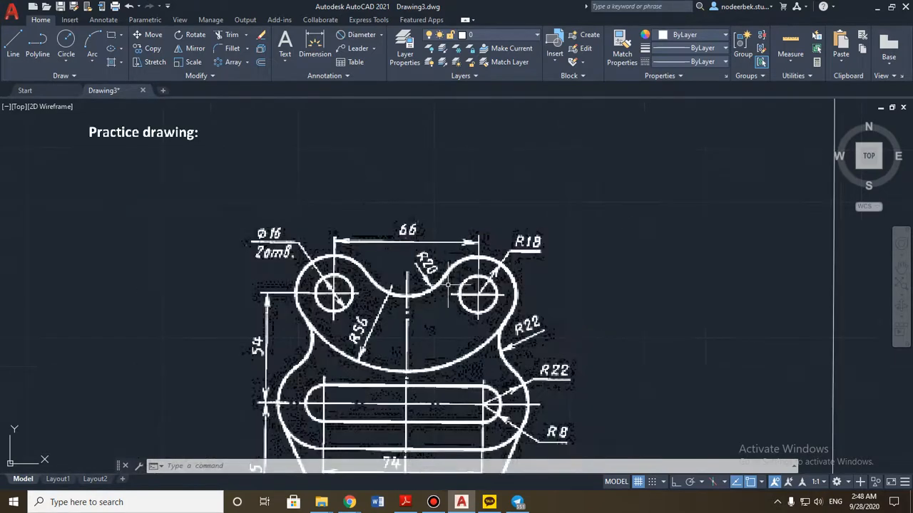
{"action": "mouse_move", "coordinate": [595, 261]}
{"action": "middle_mouse_down"}
{"action": "mouse_move", "coordinate": [564, 243]}
{"action": "mouse_move", "coordinate": [307, 239]}
{"action": "middle_mouse_up"}
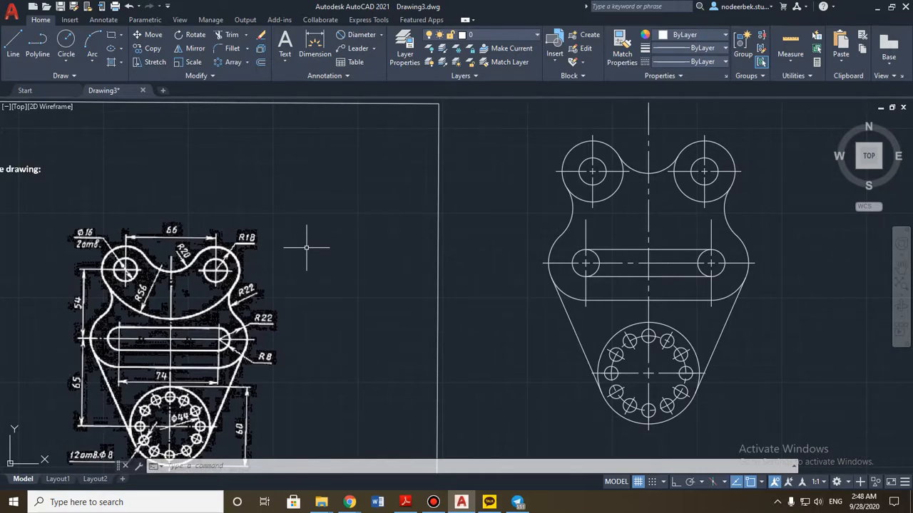
{"action": "scroll", "coordinate": [184, 250], "scroll_direction": "up", "scroll_amount": 4}
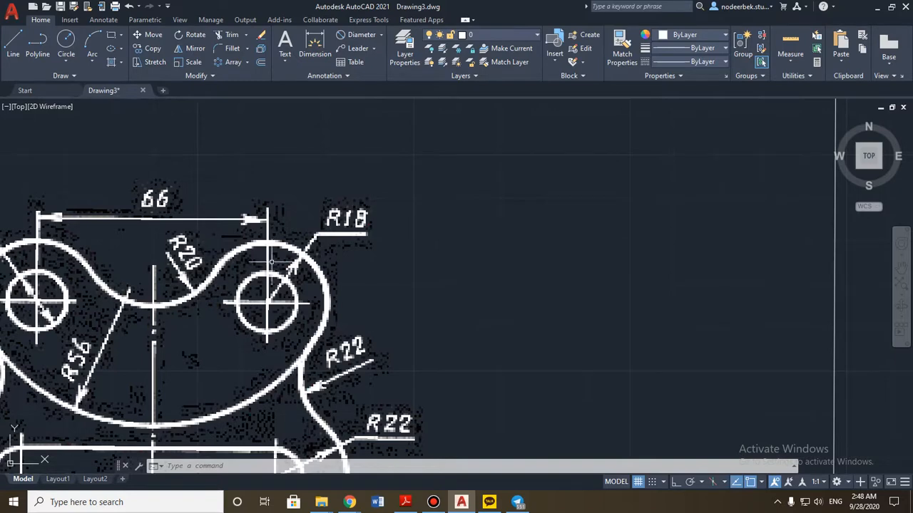
{"action": "scroll", "coordinate": [463, 290], "scroll_direction": "down", "scroll_amount": 4}
{"action": "middle_click_drag", "start_coordinate": [516, 286], "coordinate": [283, 279]}
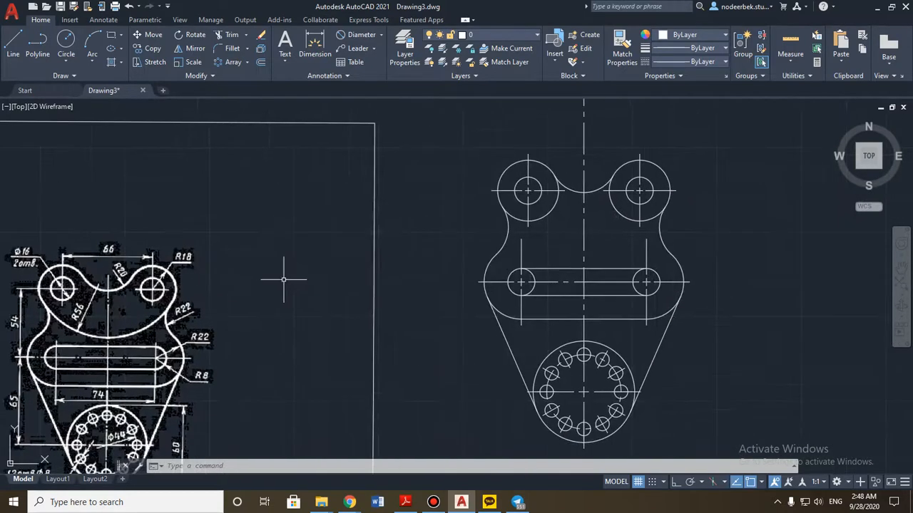
Step: Draw a construction circle of radius 38 centred on the left upper lug's hole
{"action": "middle_click_drag", "start_coordinate": [447, 254], "coordinate": [349, 294]}
{"action": "left_click", "coordinate": [66, 41]}
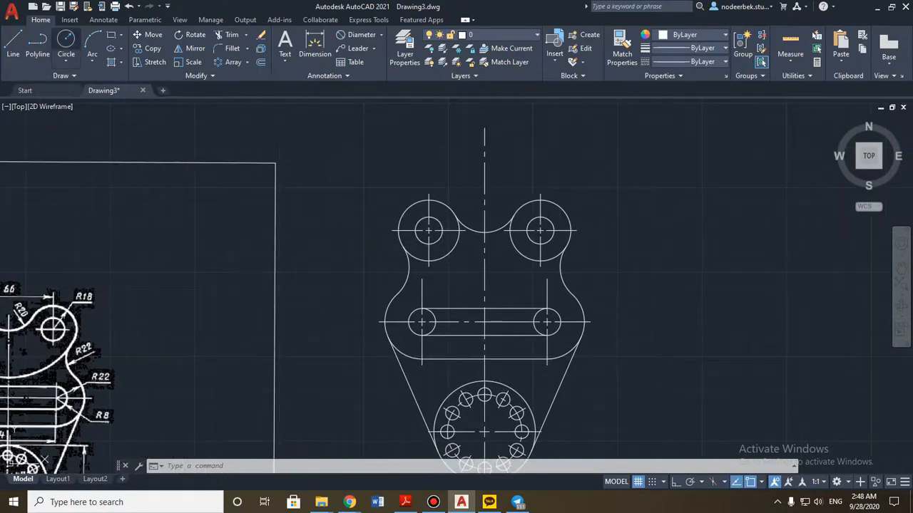
{"action": "scroll", "coordinate": [368, 247], "scroll_direction": "up", "scroll_amount": 1}
{"action": "middle_click_drag", "start_coordinate": [451, 251], "coordinate": [315, 335]}
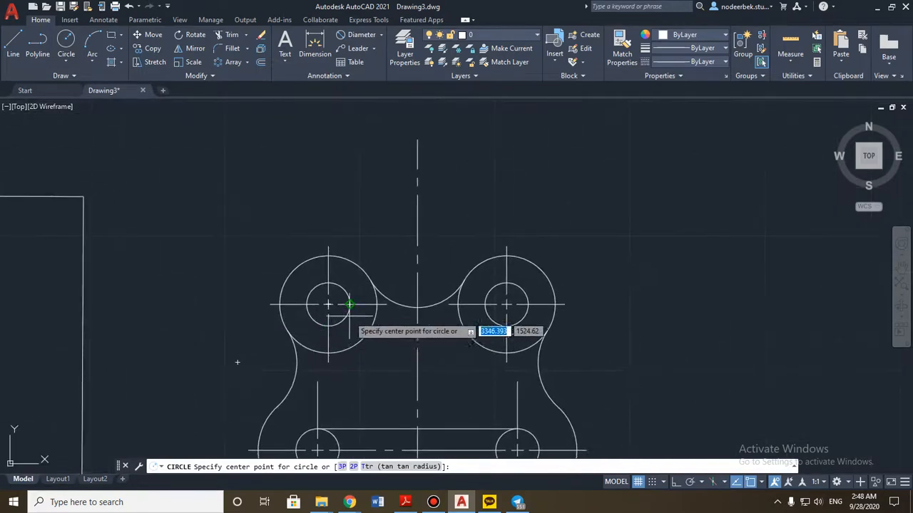
{"action": "left_click", "coordinate": [328, 304]}
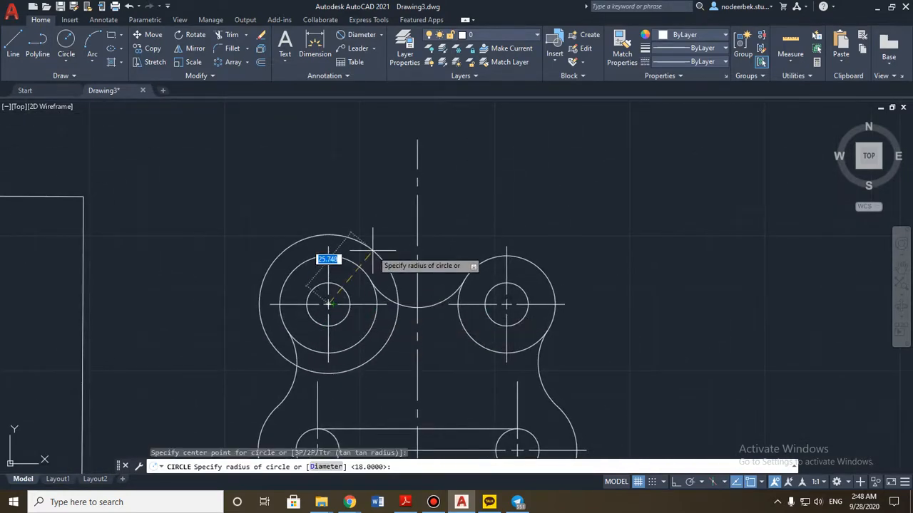
{"action": "type", "text": "38"}
{"action": "key", "text": "Return"}
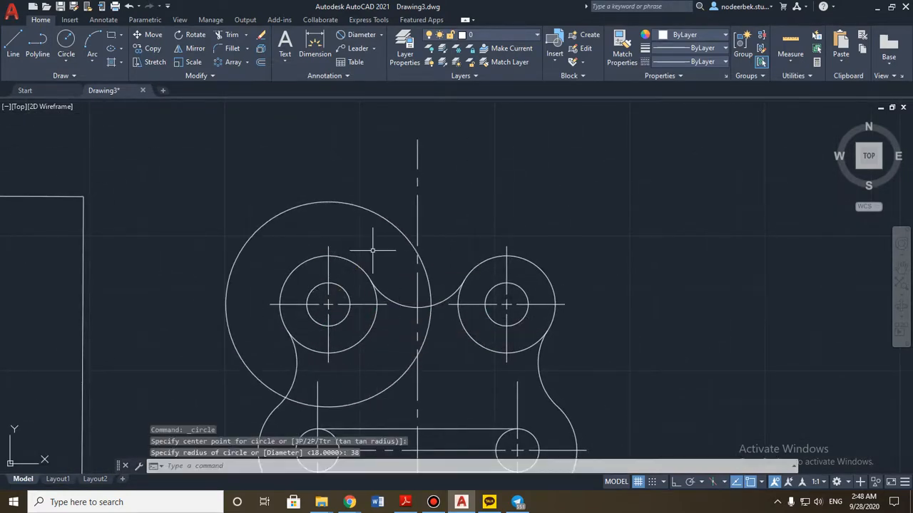
Step: Draw a matching radius 38 construction circle centred on the right upper lug's hole
{"action": "key", "text": "space"}
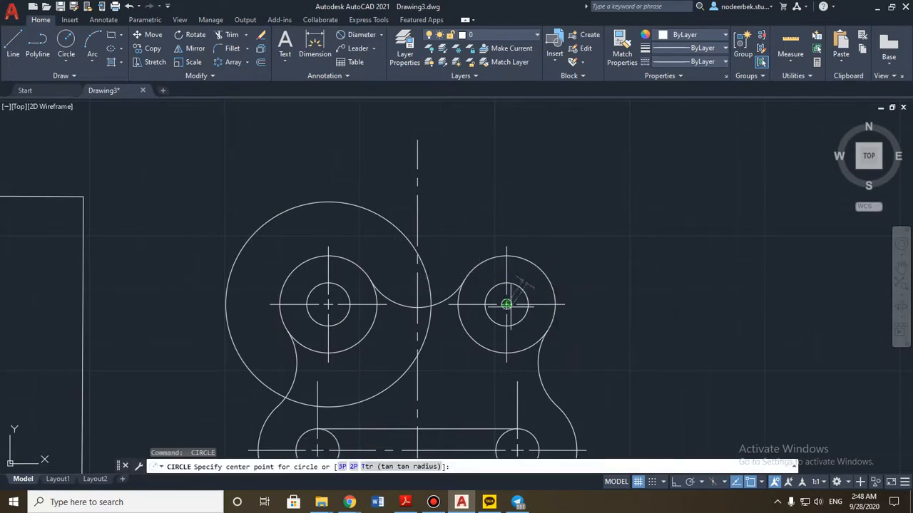
{"action": "left_click", "coordinate": [507, 304]}
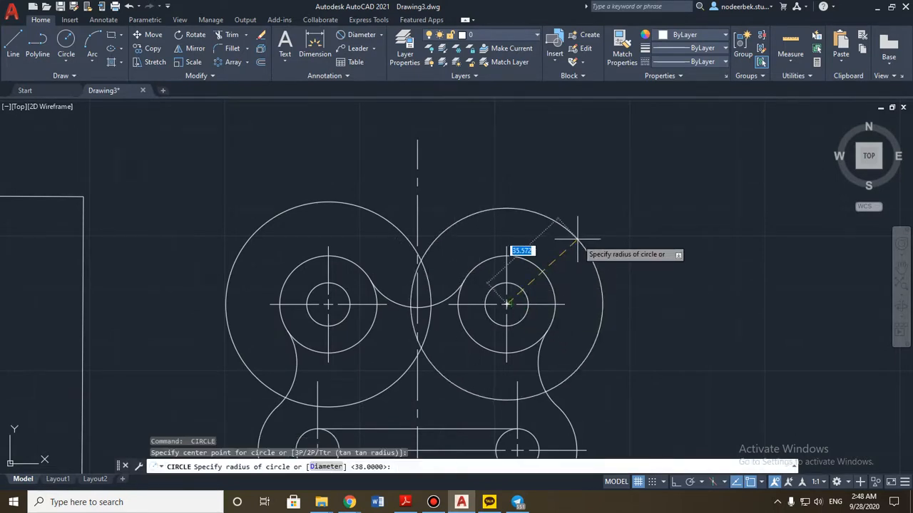
{"action": "key", "text": "Return"}
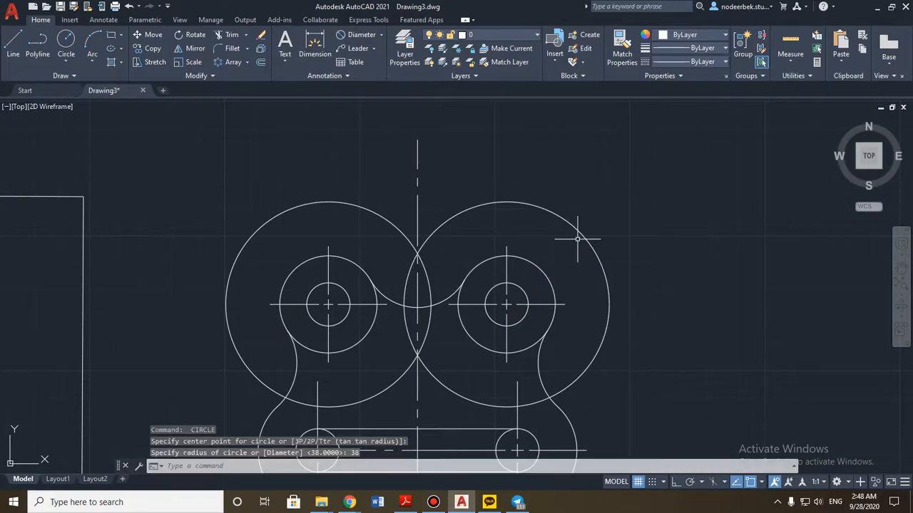
Step: Draw a circle of radius 20 centred on the upper intersection of the two construction circles
{"action": "scroll", "coordinate": [398, 258], "scroll_direction": "up", "scroll_amount": 4}
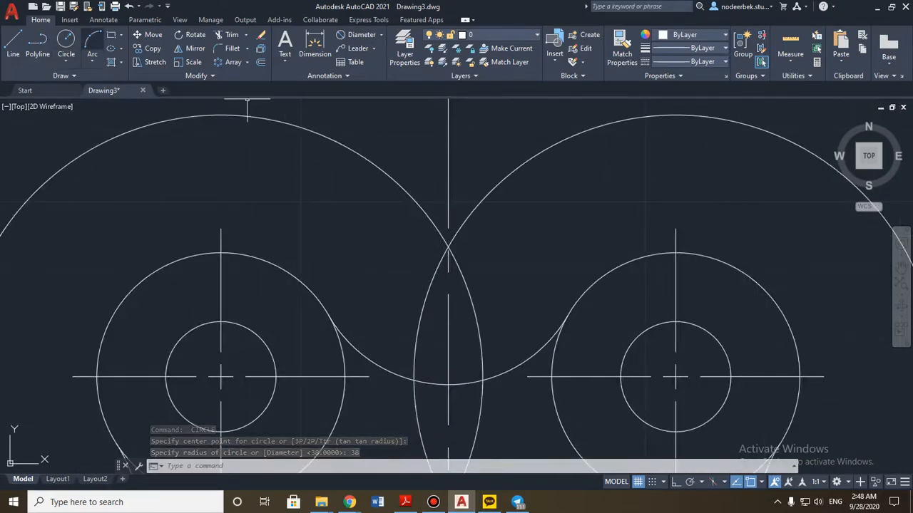
{"action": "left_click", "coordinate": [66, 44]}
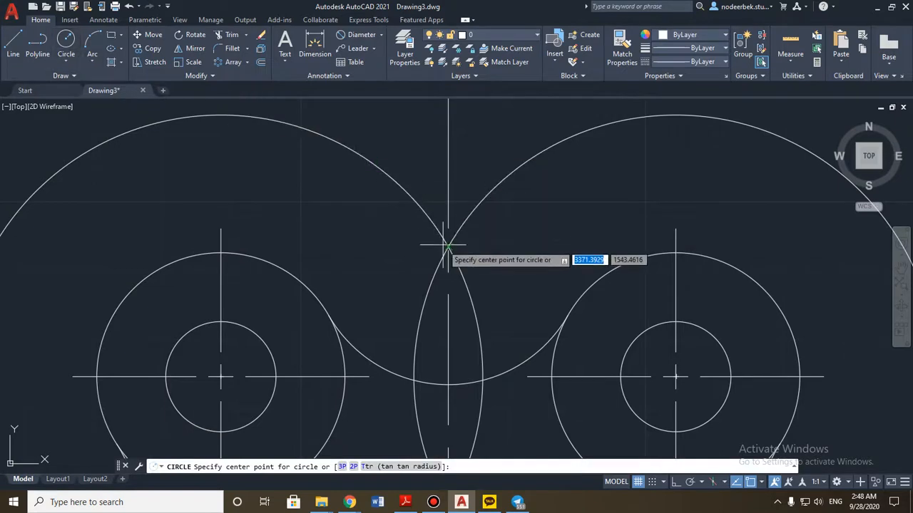
{"action": "scroll", "coordinate": [449, 246], "scroll_direction": "up", "scroll_amount": 3}
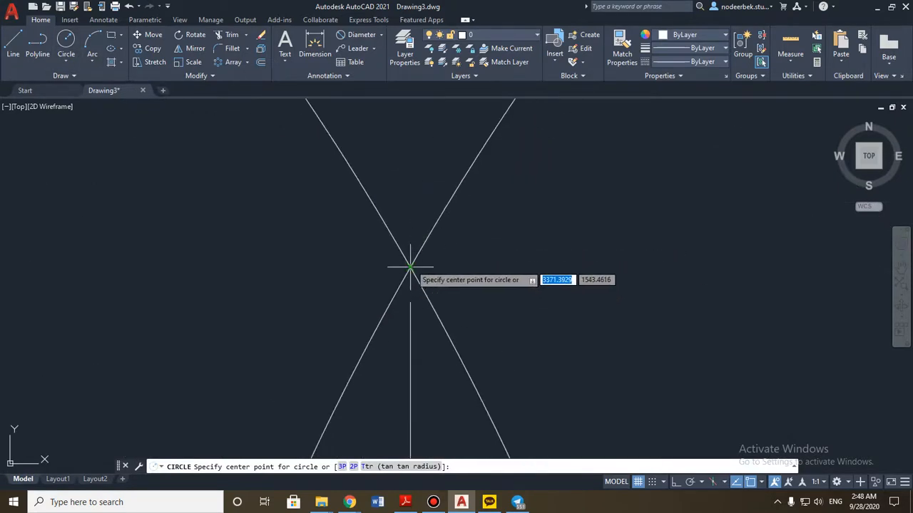
{"action": "scroll", "coordinate": [410, 267], "scroll_direction": "down", "scroll_amount": 2}
{"action": "middle_click_drag", "start_coordinate": [410, 268], "coordinate": [408, 76]}
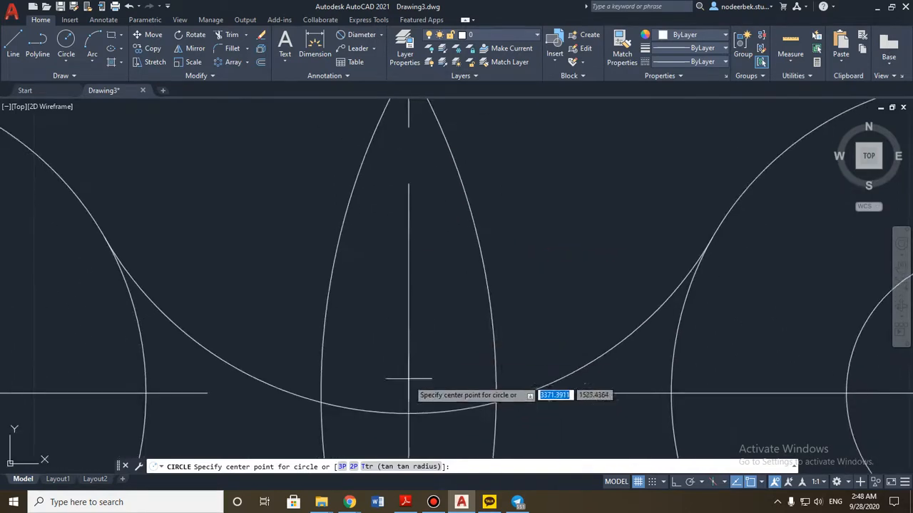
{"action": "middle_click_drag", "start_coordinate": [425, 211], "coordinate": [426, 381]}
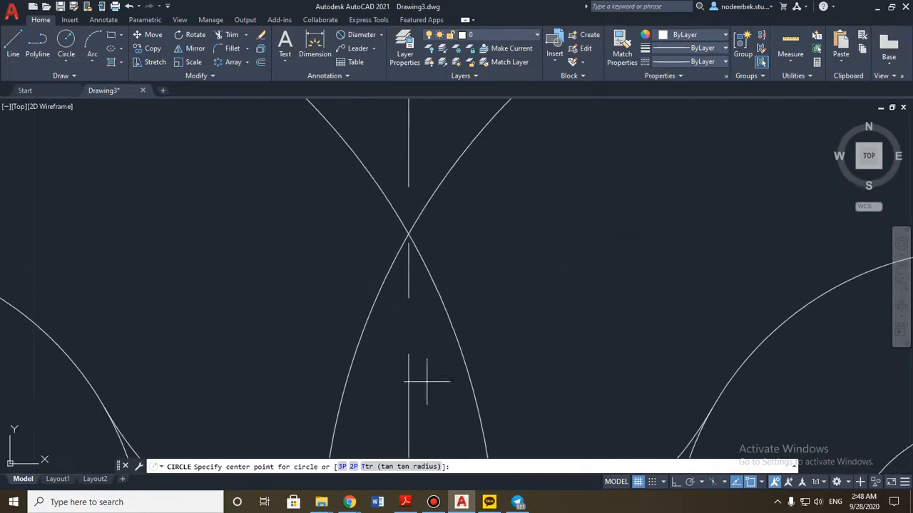
{"action": "left_click", "coordinate": [409, 233]}
{"action": "scroll", "coordinate": [492, 303], "scroll_direction": "down", "scroll_amount": 2}
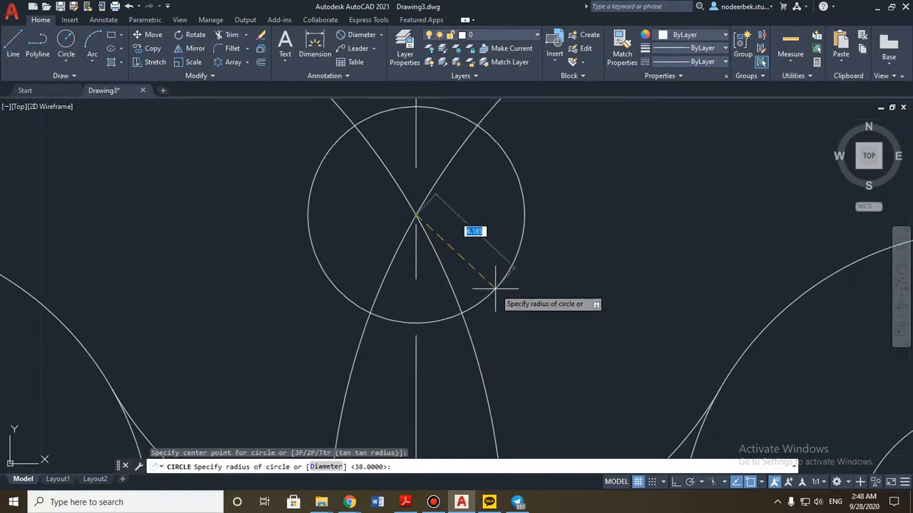
{"action": "scroll", "coordinate": [496, 292], "scroll_direction": "down", "scroll_amount": 3}
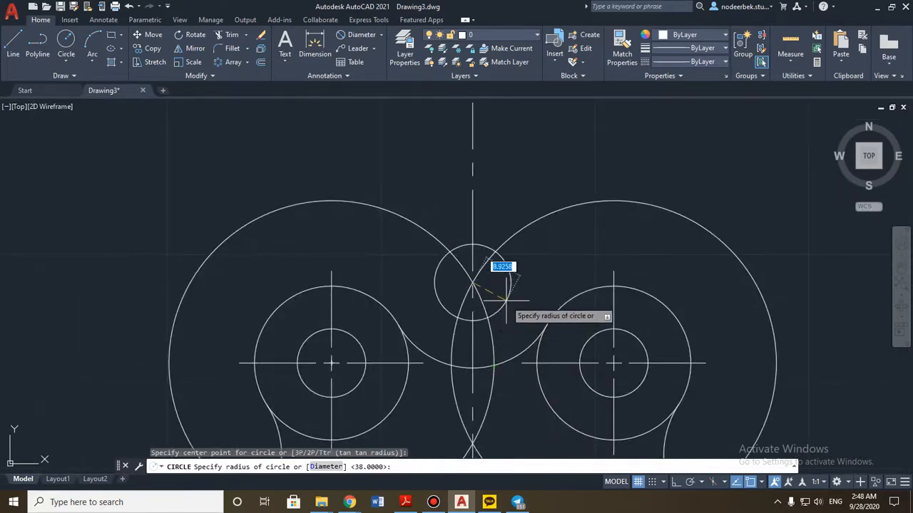
{"action": "middle_click_drag", "start_coordinate": [365, 347], "coordinate": [669, 300]}
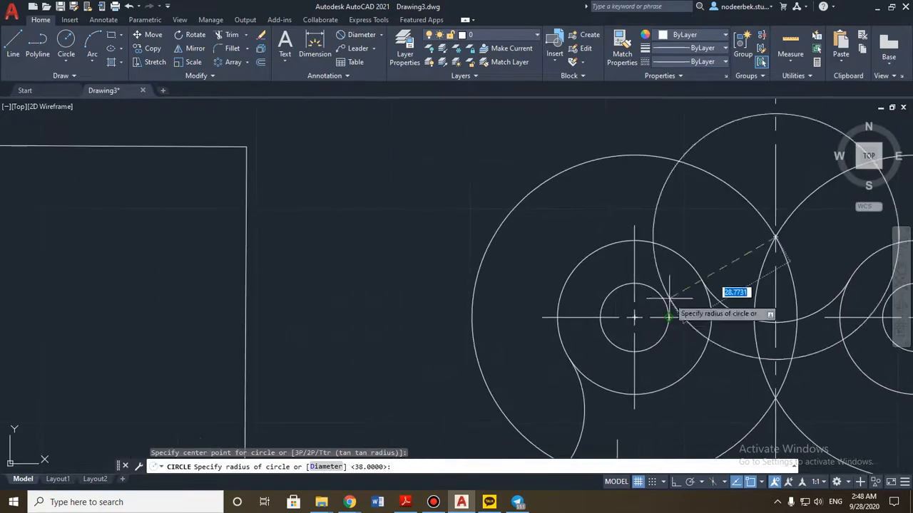
{"action": "middle_click_drag", "start_coordinate": [426, 330], "coordinate": [679, 296]}
{"action": "scroll", "coordinate": [591, 326], "scroll_direction": "down", "scroll_amount": 4}
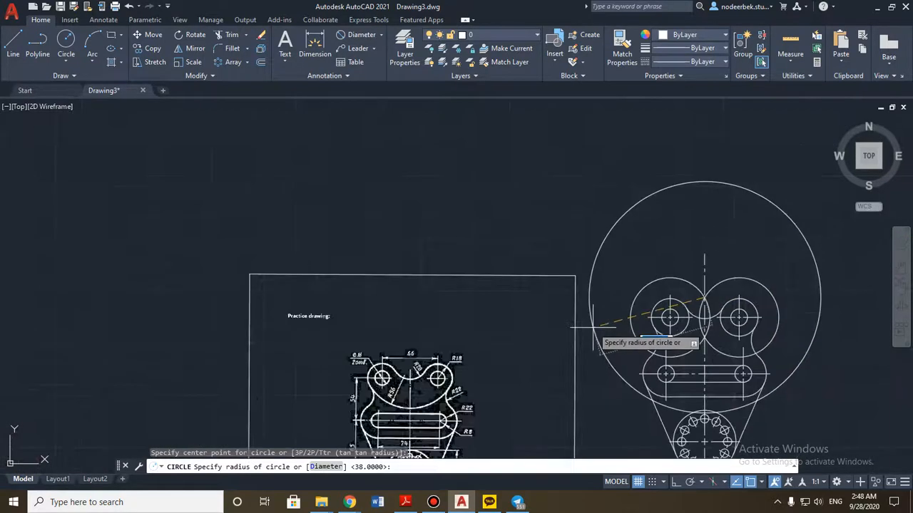
{"action": "scroll", "coordinate": [544, 333], "scroll_direction": "up", "scroll_amount": 4}
{"action": "scroll", "coordinate": [544, 334], "scroll_direction": "down", "scroll_amount": 5}
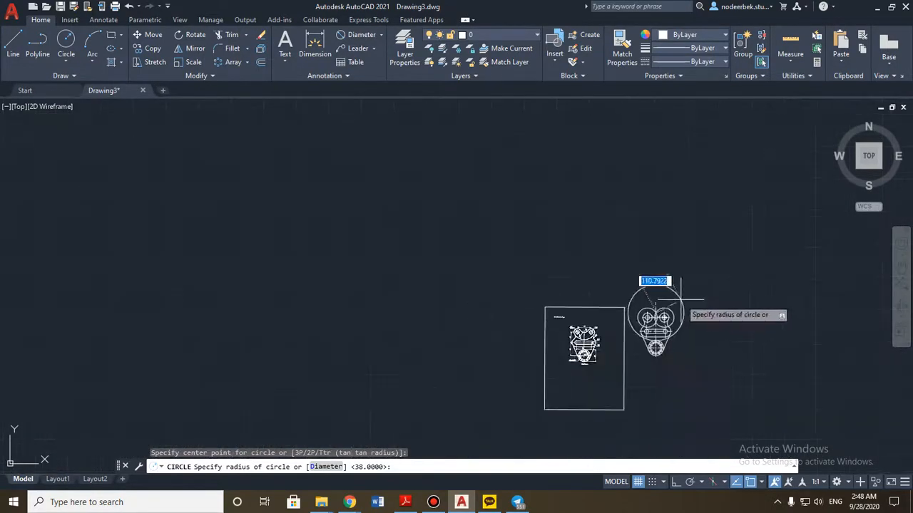
{"action": "middle_click_drag", "start_coordinate": [644, 312], "coordinate": [591, 309]}
{"action": "scroll", "coordinate": [596, 331], "scroll_direction": "up", "scroll_amount": 5}
{"action": "scroll", "coordinate": [603, 303], "scroll_direction": "up", "scroll_amount": 6}
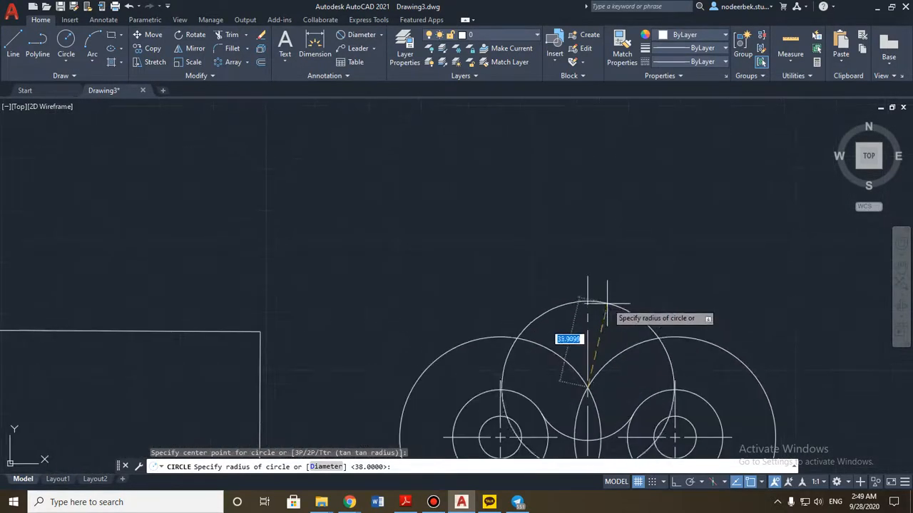
{"action": "scroll", "coordinate": [610, 163], "scroll_direction": "up", "scroll_amount": 4}
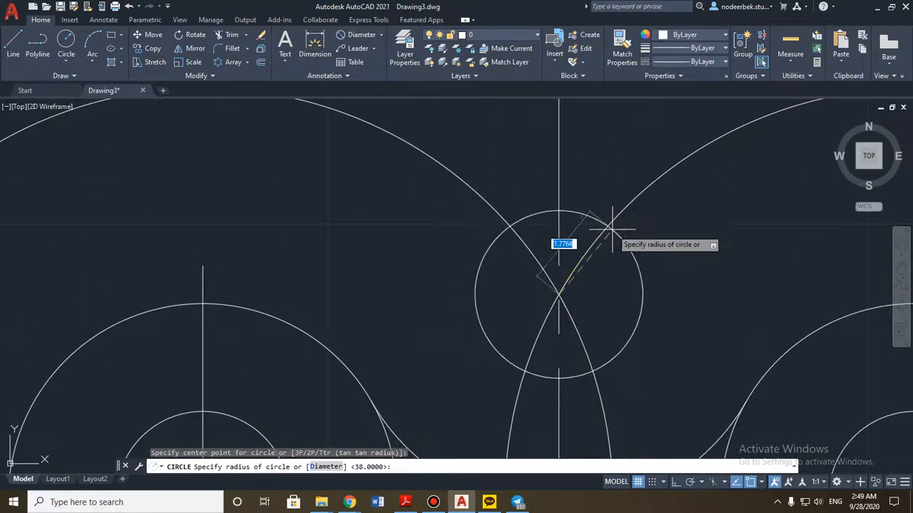
{"action": "scroll", "coordinate": [599, 243], "scroll_direction": "down", "scroll_amount": 2}
{"action": "type", "text": "20"}
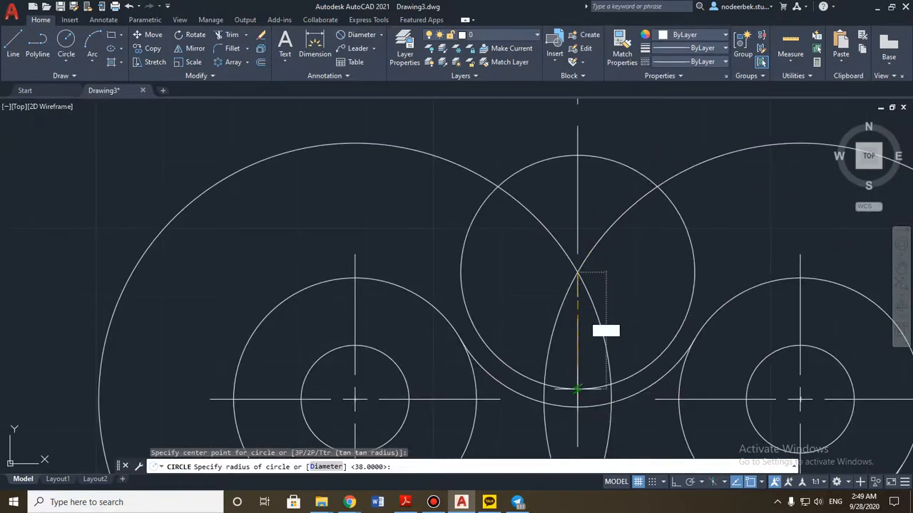
{"action": "key", "text": "Return"}
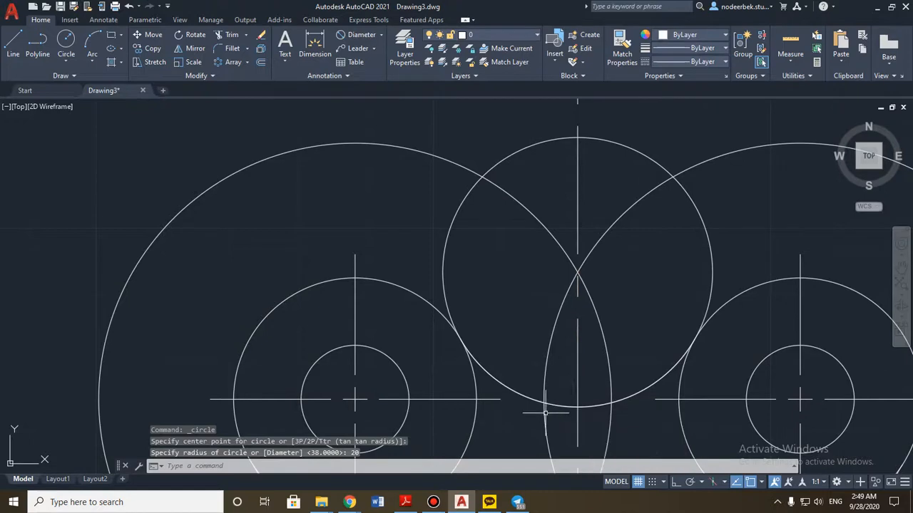
{"action": "key", "text": "Escape"}
Step: Delete the original concave arc between the upper lugs that overlaps the radius 20 circle
{"action": "left_click", "coordinate": [502, 380]}
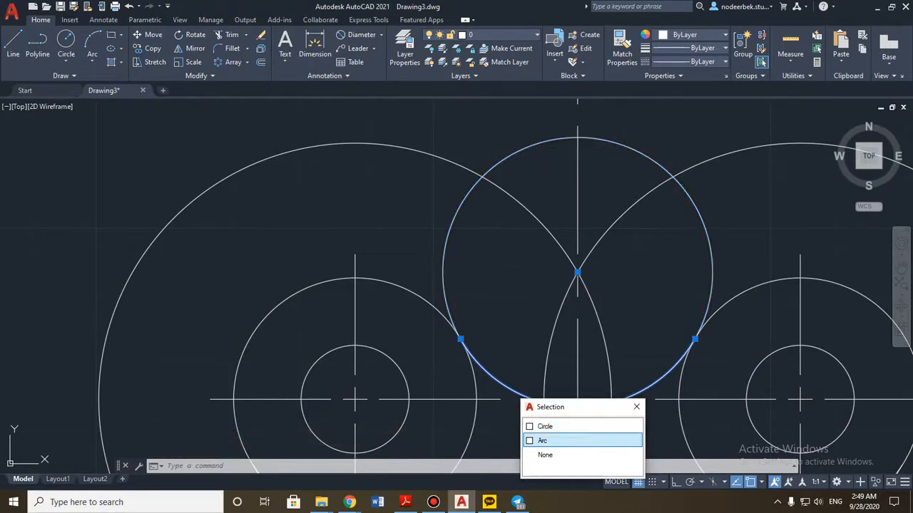
{"action": "left_click", "coordinate": [567, 440]}
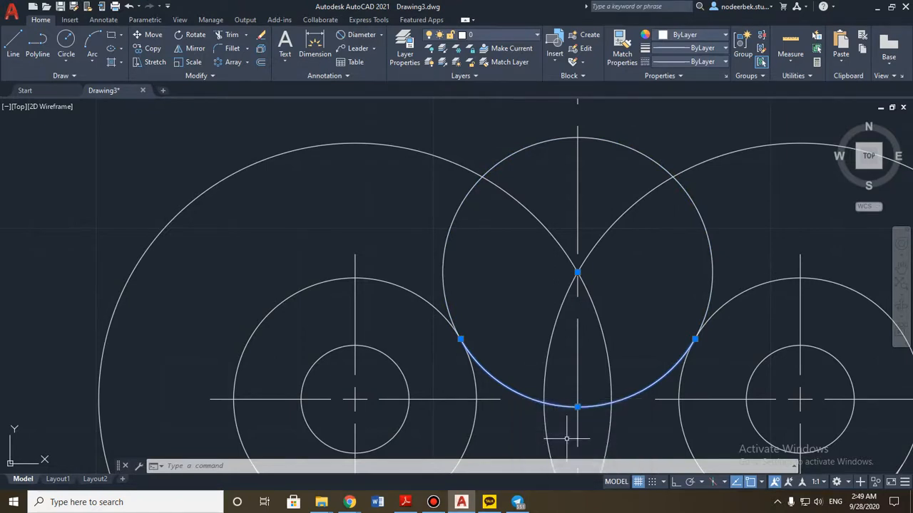
{"action": "key", "text": "Delete"}
Step: Trim away the top portion of the radius 20 circle between the two construction circles
{"action": "left_click", "coordinate": [227, 34]}
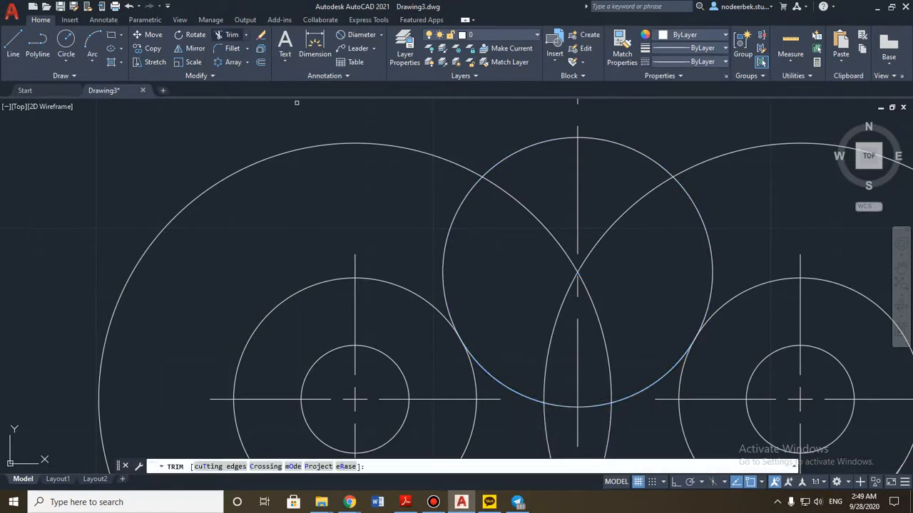
{"action": "left_click", "coordinate": [489, 126]}
{"action": "left_click", "coordinate": [630, 151]}
{"action": "key", "text": "Return"}
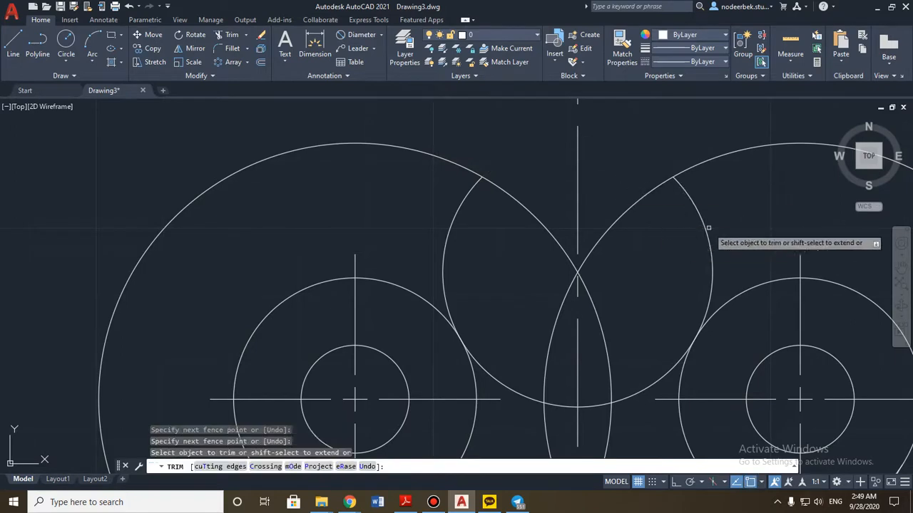
Step: Try to trim the remaining side portions of the radius 20 circle, including the stretches beside the lugs, and undo it
{"action": "left_click", "coordinate": [426, 205]}
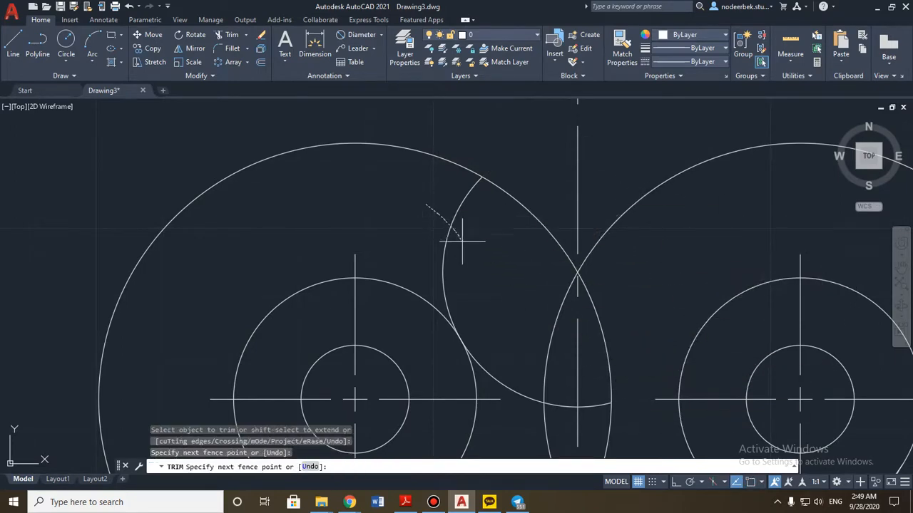
{"action": "left_click", "coordinate": [472, 260]}
{"action": "left_click", "coordinate": [509, 370]}
{"action": "left_click", "coordinate": [523, 416]}
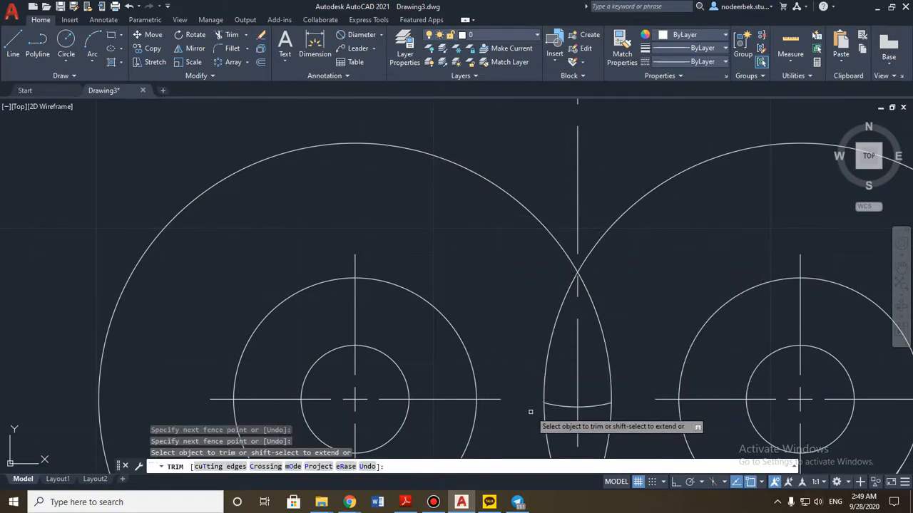
{"action": "key", "text": "ctrl+z"}
Step: Trim the sides of the radius 20 circle above the lugs, leaving only the concave arc between the two lugs
{"action": "left_click_drag", "start_coordinate": [440, 202], "coordinate": [482, 249]}
{"action": "scroll", "coordinate": [522, 332], "scroll_direction": "down", "scroll_amount": 4}
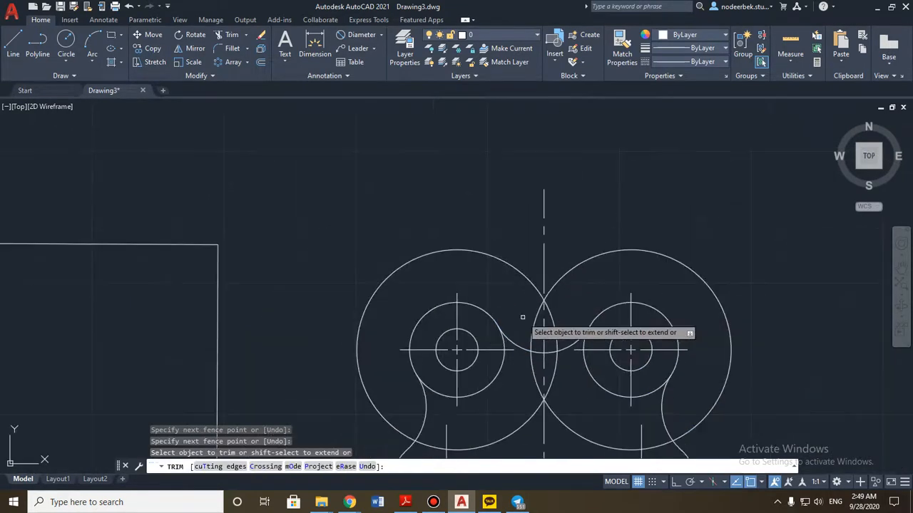
{"action": "key", "text": "Escape"}
Step: Delete both large construction circles around the upper lugs
{"action": "left_click", "coordinate": [512, 267]}
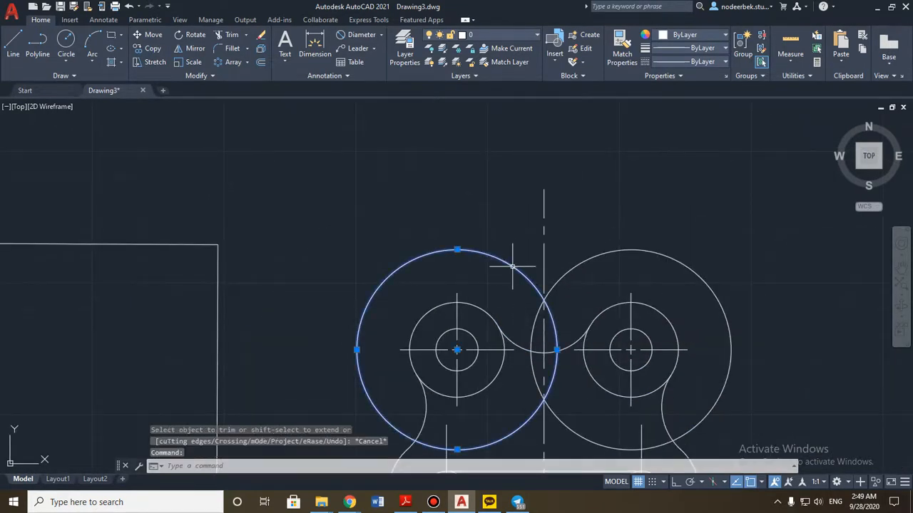
{"action": "key", "text": "Delete"}
{"action": "left_click", "coordinate": [604, 254]}
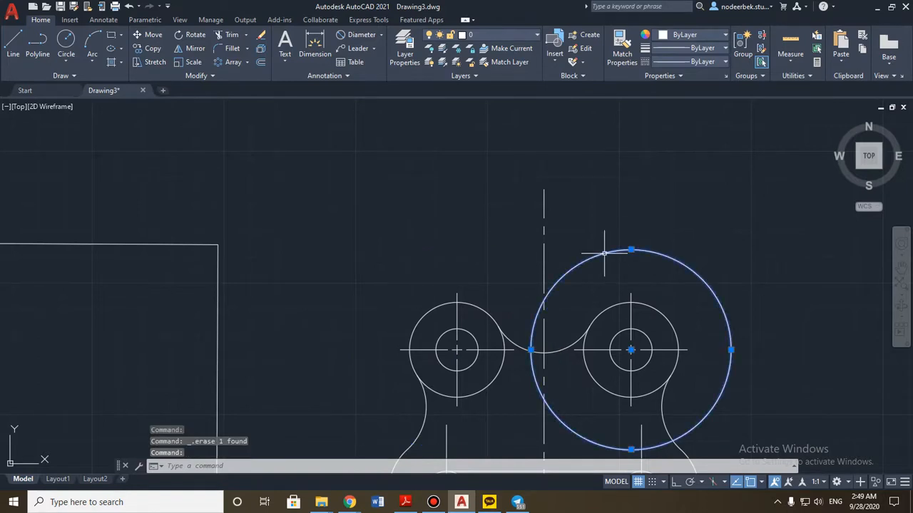
{"action": "key", "text": "Delete"}
Step: Examine the reference drawing for the radius and position of the large lower arc joining the two upper lugs
{"action": "scroll", "coordinate": [589, 304], "scroll_direction": "down", "scroll_amount": 2}
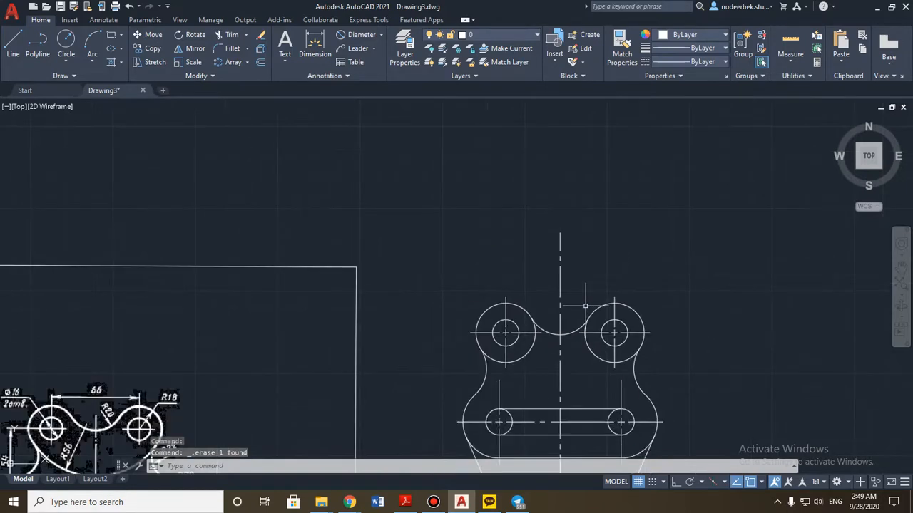
{"action": "scroll", "coordinate": [397, 360], "scroll_direction": "down", "scroll_amount": 1}
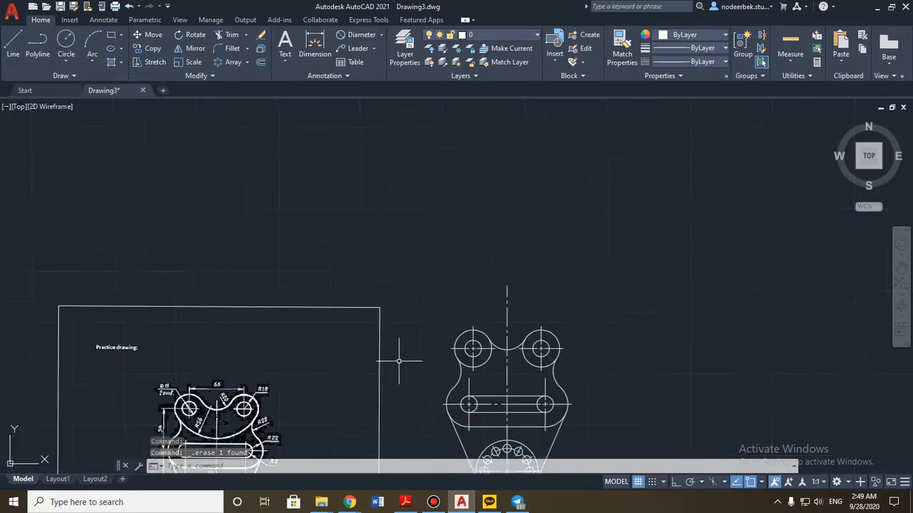
{"action": "middle_click_drag", "start_coordinate": [398, 361], "coordinate": [475, 254]}
{"action": "scroll", "coordinate": [335, 357], "scroll_direction": "up", "scroll_amount": 4}
{"action": "scroll", "coordinate": [291, 294], "scroll_direction": "up", "scroll_amount": 5}
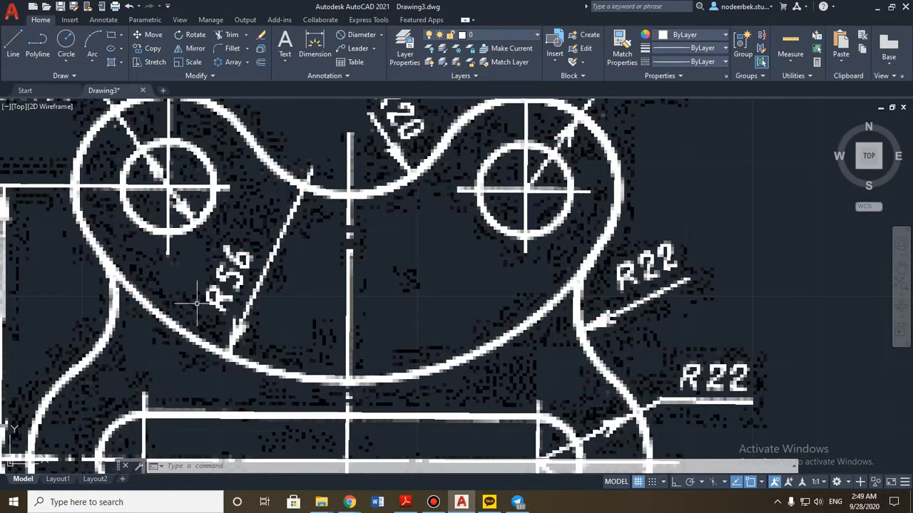
{"action": "scroll", "coordinate": [412, 345], "scroll_direction": "down", "scroll_amount": 2}
{"action": "middle_click_drag", "start_coordinate": [392, 349], "coordinate": [392, 376]}
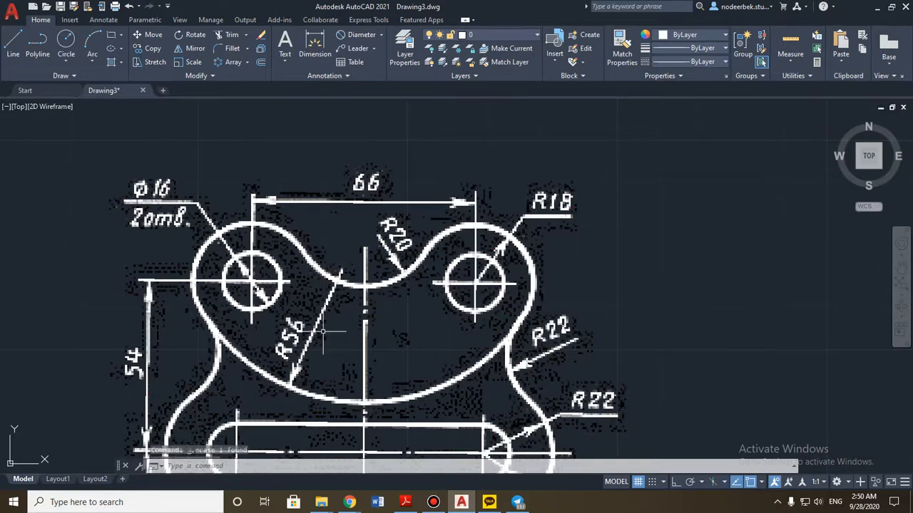
{"action": "key", "text": "Escape"}
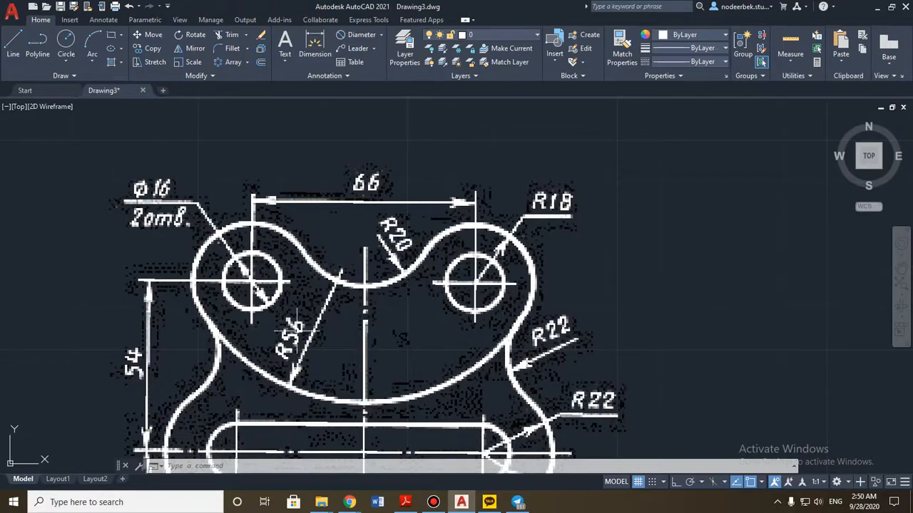
{"action": "scroll", "coordinate": [403, 309], "scroll_direction": "down", "scroll_amount": 5}
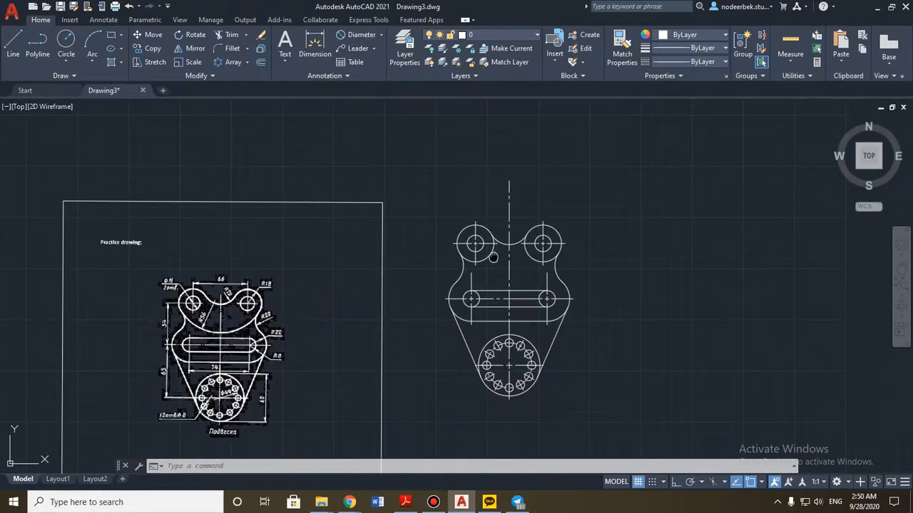
{"action": "scroll", "coordinate": [171, 357], "scroll_direction": "up", "scroll_amount": 6}
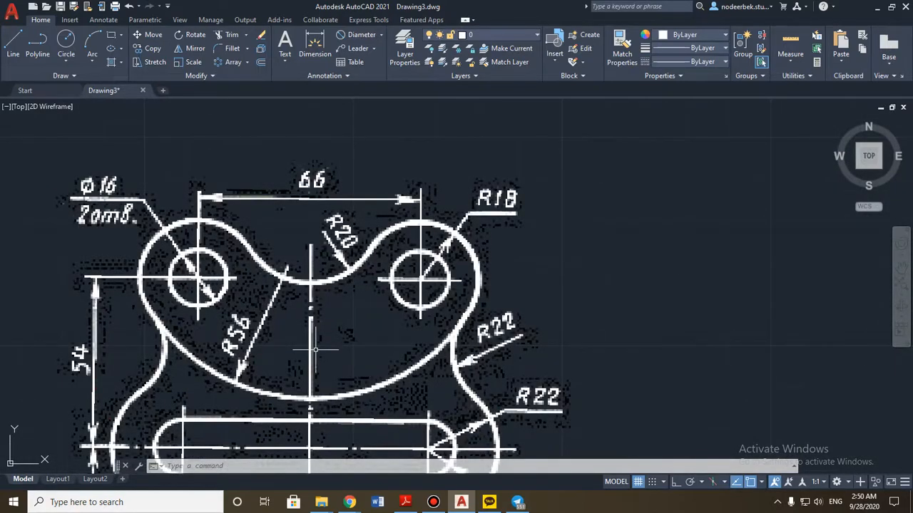
{"action": "scroll", "coordinate": [581, 332], "scroll_direction": "down", "scroll_amount": 4}
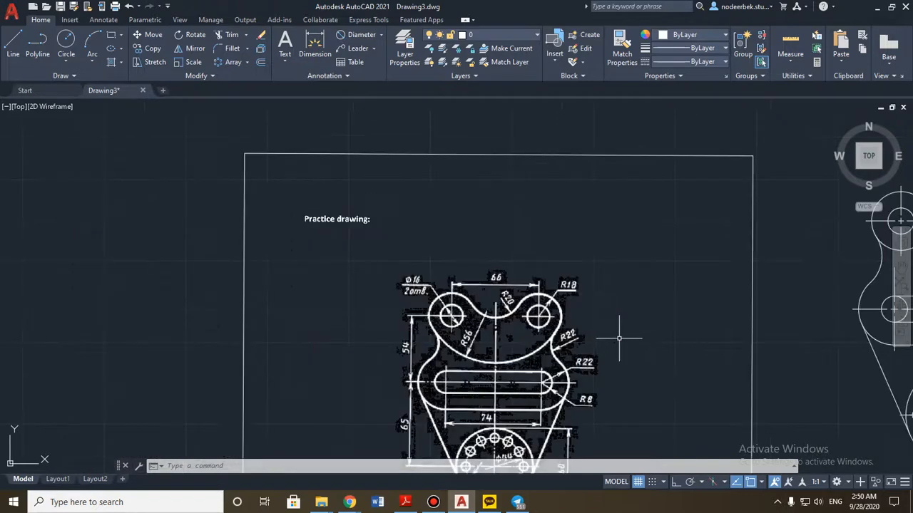
Step: Draw a construction circle of radius 38 centred on the left upper lug hole
{"action": "middle_click_drag", "start_coordinate": [617, 333], "coordinate": [428, 292]}
{"action": "middle_click_drag", "start_coordinate": [601, 257], "coordinate": [519, 276]}
{"action": "type", "text": "c"}
{"action": "key", "text": "Return"}
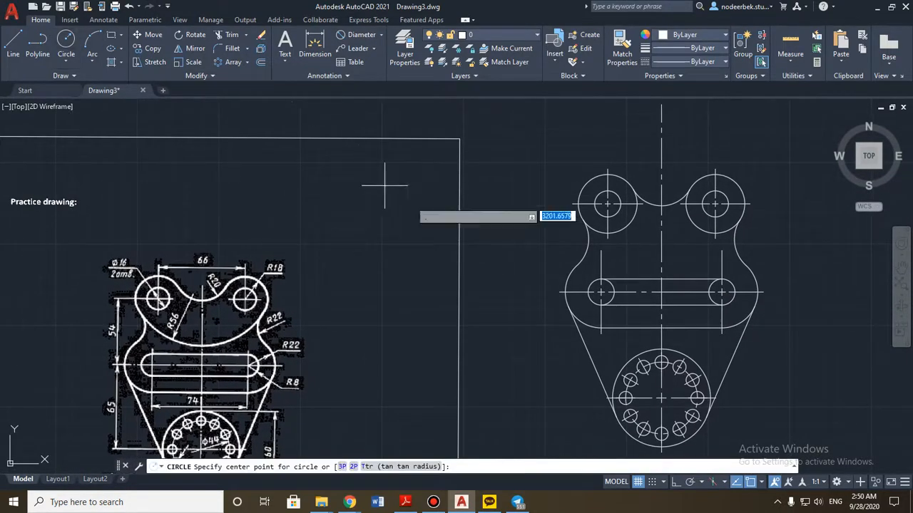
{"action": "scroll", "coordinate": [533, 229], "scroll_direction": "up", "scroll_amount": 2}
{"action": "scroll", "coordinate": [533, 228], "scroll_direction": "up", "scroll_amount": 2}
{"action": "middle_click_drag", "start_coordinate": [533, 229], "coordinate": [265, 311]}
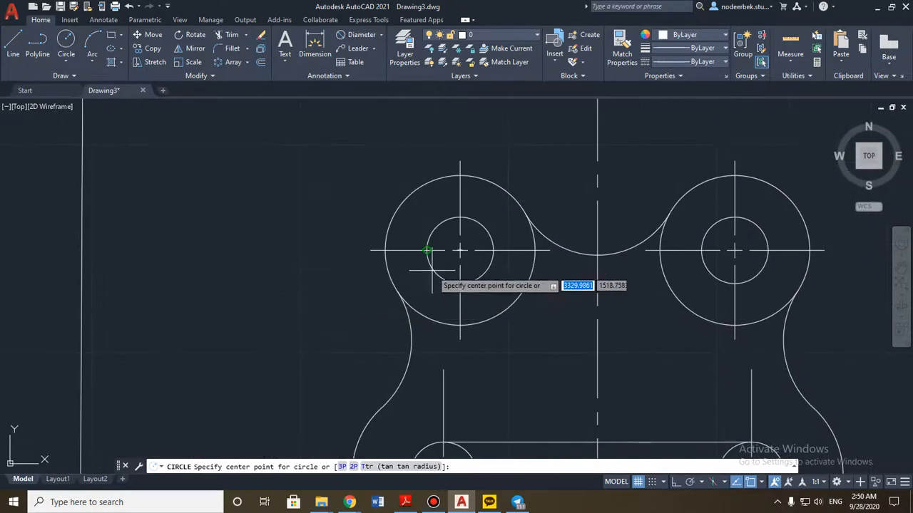
{"action": "left_click", "coordinate": [460, 249]}
{"action": "middle_click_drag", "start_coordinate": [536, 187], "coordinate": [484, 214]}
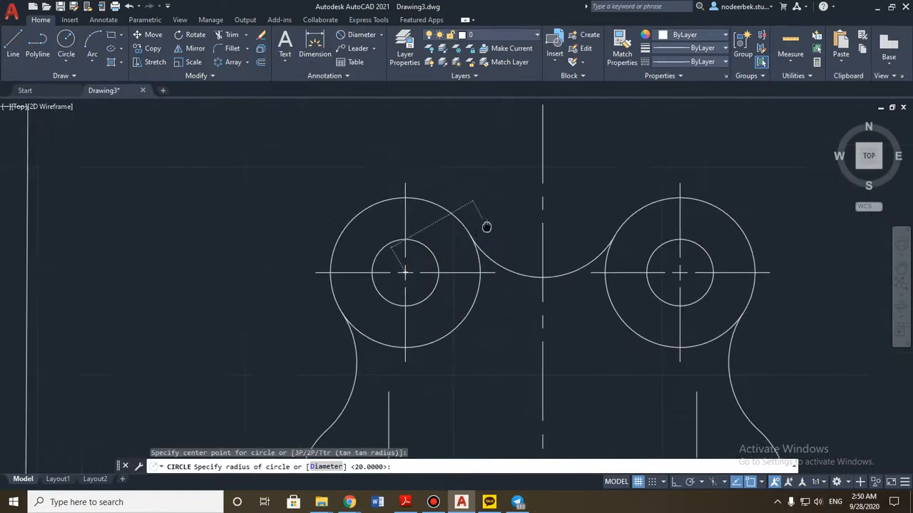
{"action": "scroll", "coordinate": [485, 228], "scroll_direction": "down", "scroll_amount": 2}
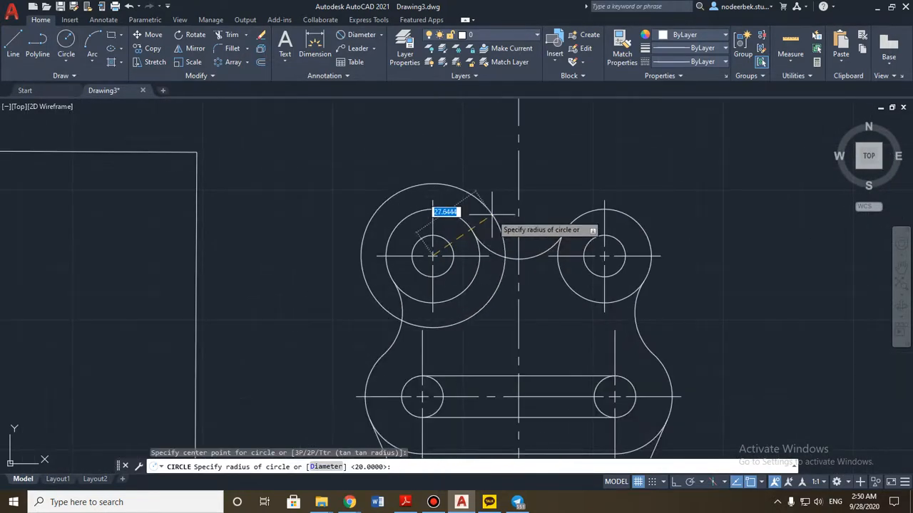
{"action": "key", "text": "Return"}
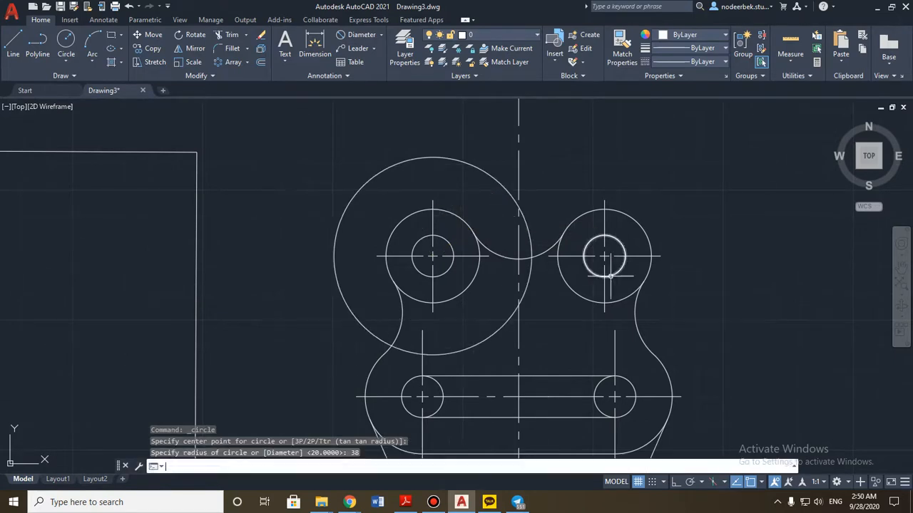
Step: Draw a matching construction circle of radius 38 centred on the right upper lug hole
{"action": "key", "text": "Return"}
{"action": "left_click", "coordinate": [605, 255]}
{"action": "type", "text": "3"}
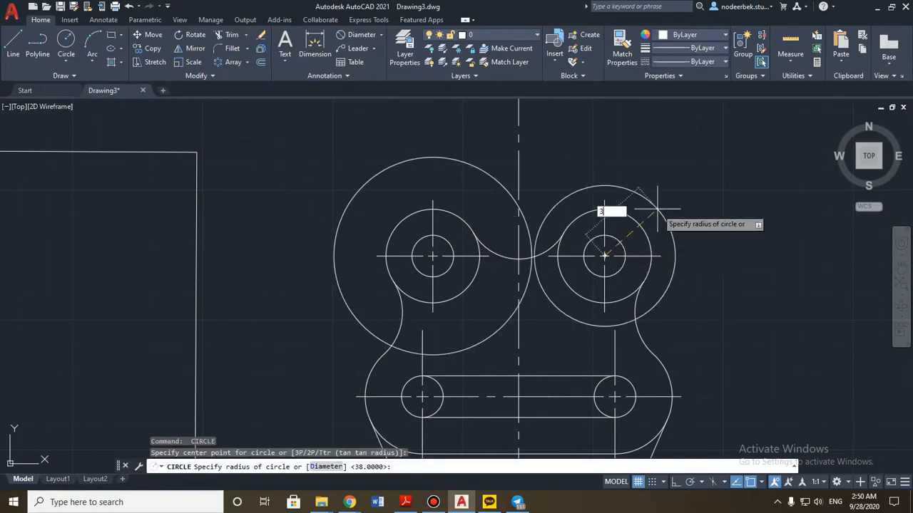
{"action": "type", "text": "8"}
{"action": "key", "text": "Return"}
Step: Draw a circle of radius 56 centred on the upper intersection of the two radius 38 construction circles
{"action": "scroll", "coordinate": [526, 194], "scroll_direction": "up", "scroll_amount": 8}
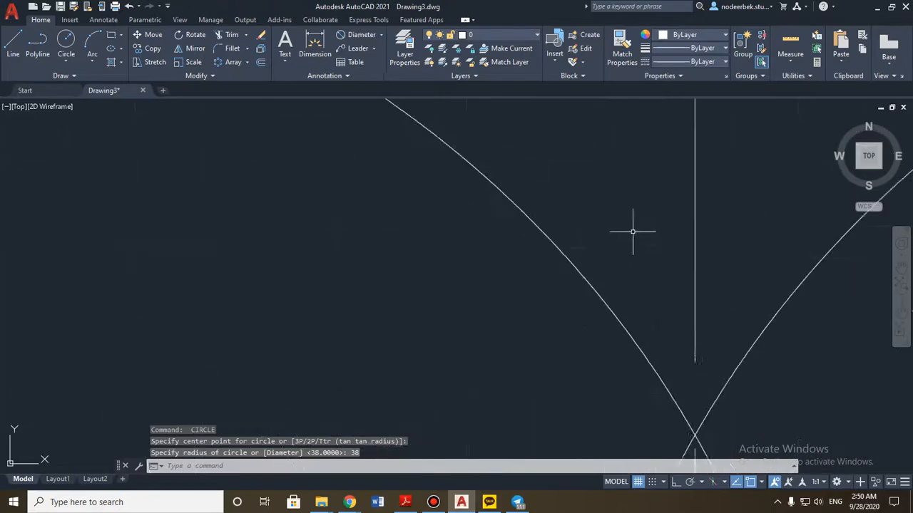
{"action": "scroll", "coordinate": [611, 306], "scroll_direction": "down", "scroll_amount": 8}
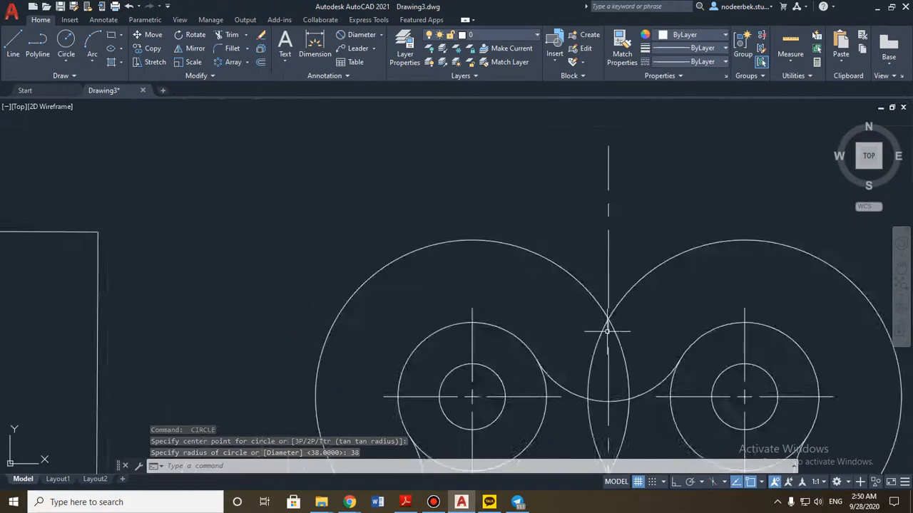
{"action": "scroll", "coordinate": [607, 331], "scroll_direction": "down", "scroll_amount": 2}
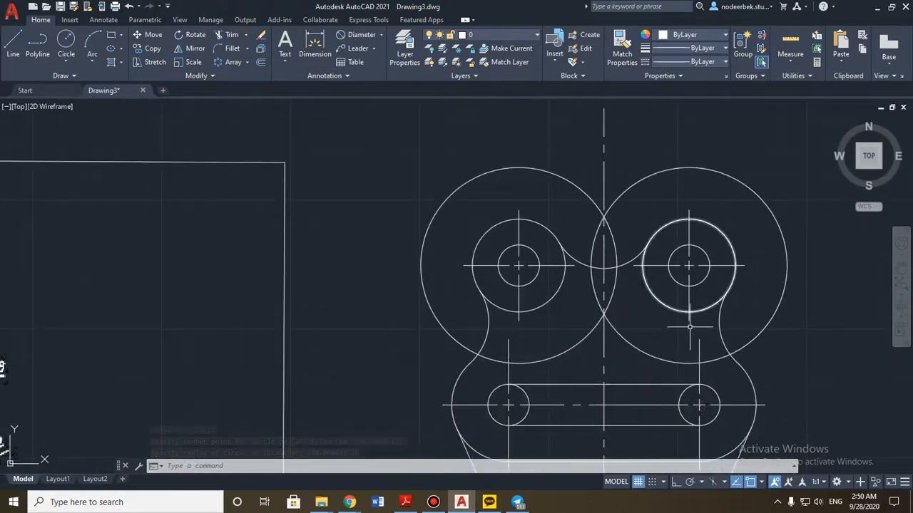
{"action": "scroll", "coordinate": [617, 232], "scroll_direction": "up", "scroll_amount": 4}
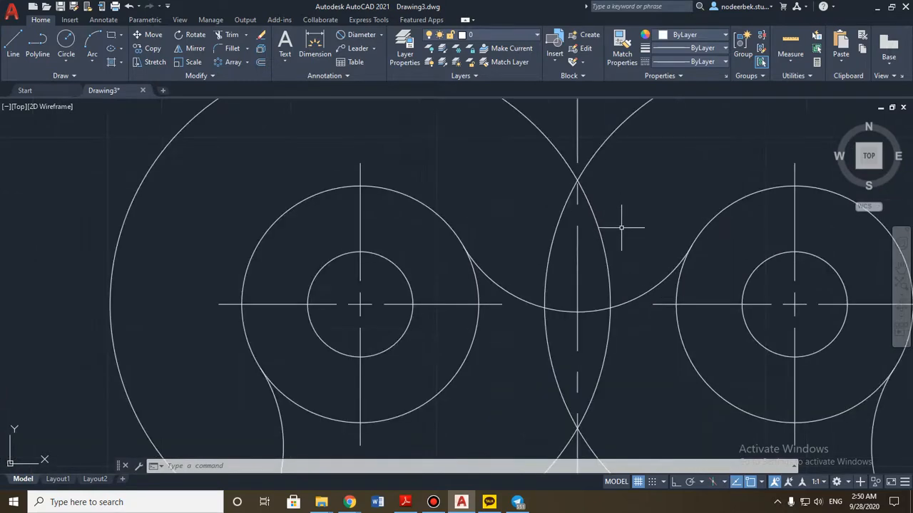
{"action": "type", "text": "c"}
{"action": "key", "text": "Return"}
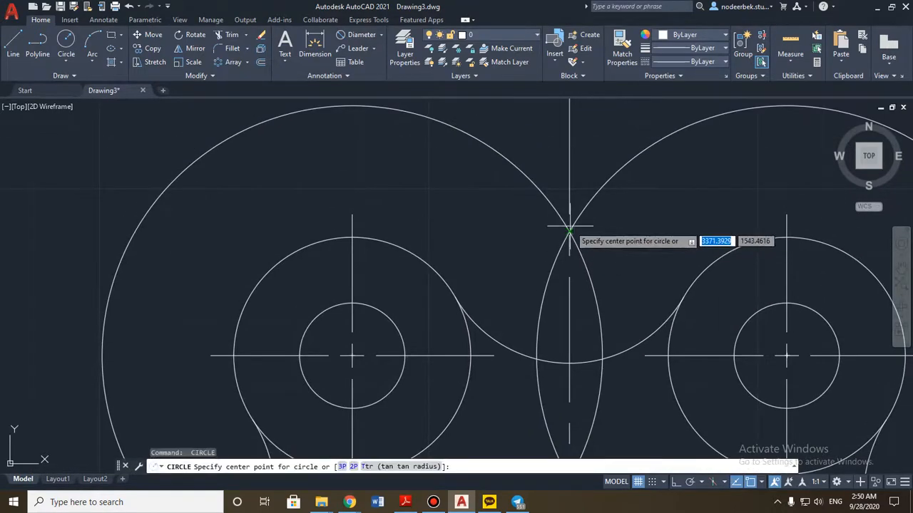
{"action": "left_click", "coordinate": [569, 231]}
{"action": "scroll", "coordinate": [672, 310], "scroll_direction": "down", "scroll_amount": 3}
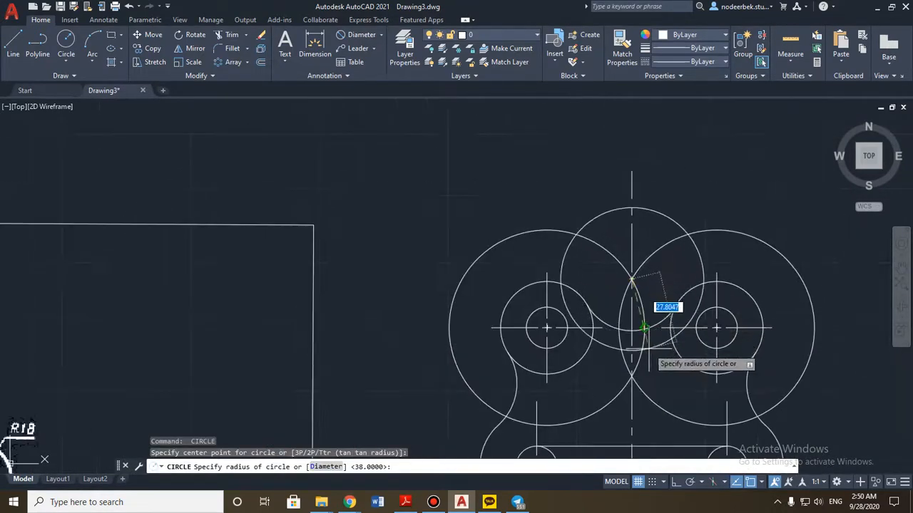
{"action": "middle_click_drag", "start_coordinate": [680, 355], "coordinate": [642, 258]}
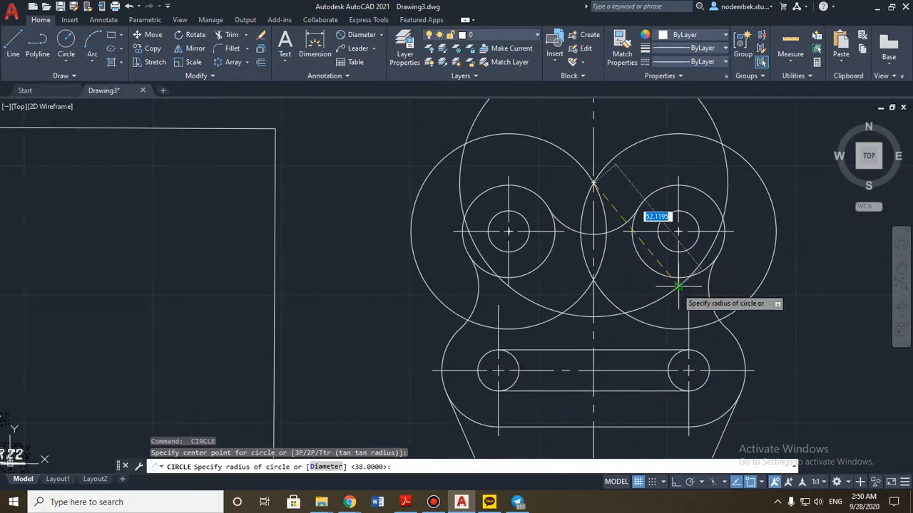
{"action": "type", "text": "56"}
{"action": "key", "text": "Return"}
{"action": "key", "text": "Escape"}
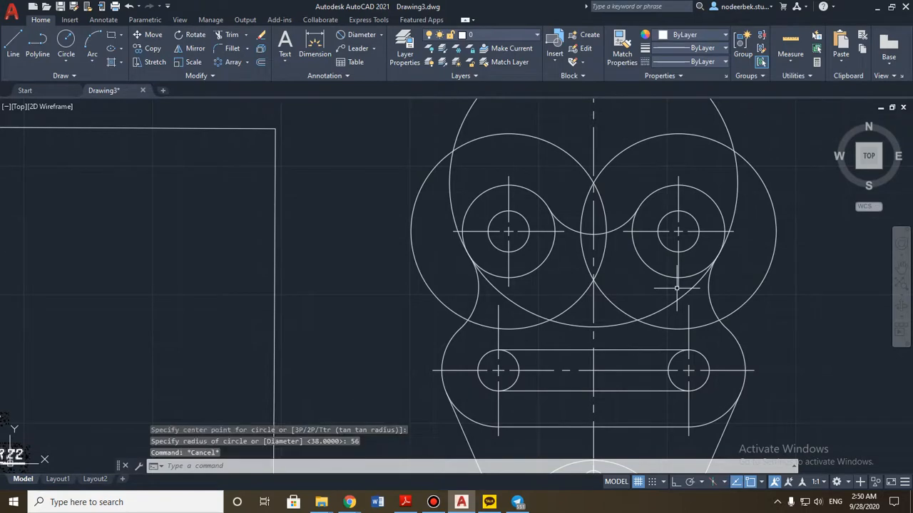
Step: Examine where the radius 56 circle touches the outer circles of both upper lugs to check its tangency
{"action": "mouse_move", "coordinate": [448, 290]}
{"action": "middle_mouse_down"}
{"action": "mouse_move", "coordinate": [666, 238]}
{"action": "mouse_move", "coordinate": [472, 256]}
{"action": "middle_mouse_up"}
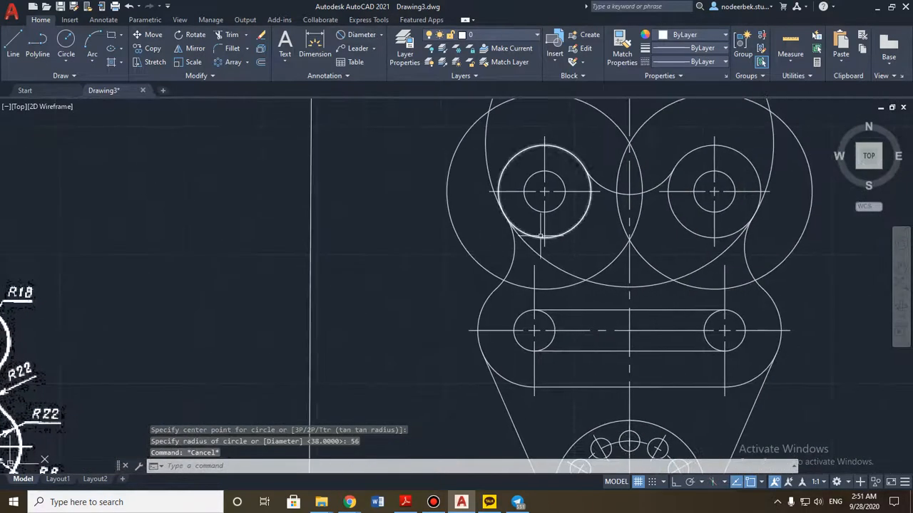
{"action": "scroll", "coordinate": [520, 231], "scroll_direction": "up", "scroll_amount": 5}
{"action": "scroll", "coordinate": [515, 219], "scroll_direction": "down", "scroll_amount": 3}
{"action": "middle_click_drag", "start_coordinate": [515, 219], "coordinate": [230, 219]}
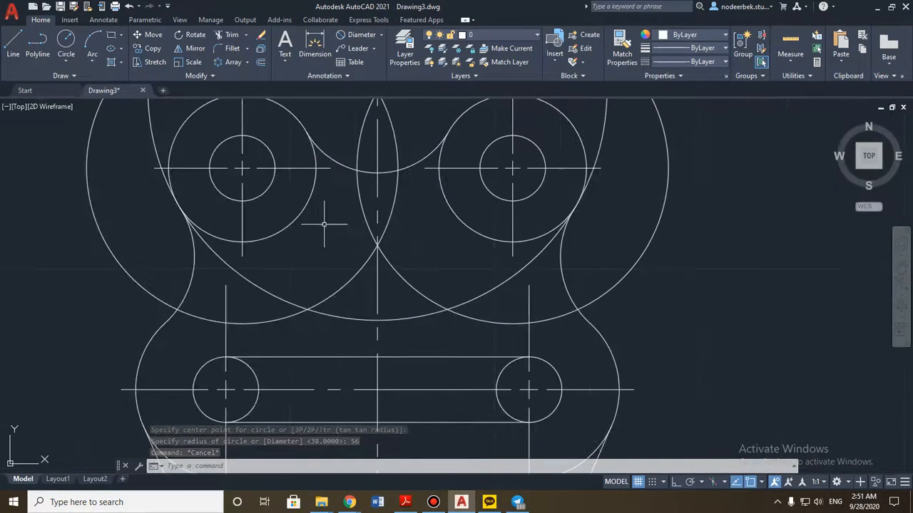
{"action": "scroll", "coordinate": [594, 198], "scroll_direction": "up", "scroll_amount": 5}
{"action": "scroll", "coordinate": [525, 218], "scroll_direction": "down", "scroll_amount": 7}
{"action": "scroll", "coordinate": [526, 217], "scroll_direction": "up", "scroll_amount": 10}
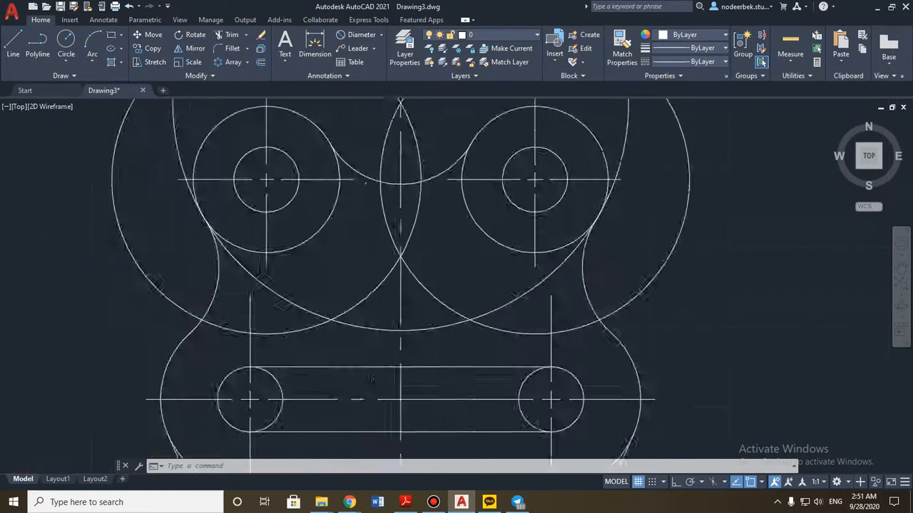
{"action": "scroll", "coordinate": [640, 233], "scroll_direction": "down", "scroll_amount": 6}
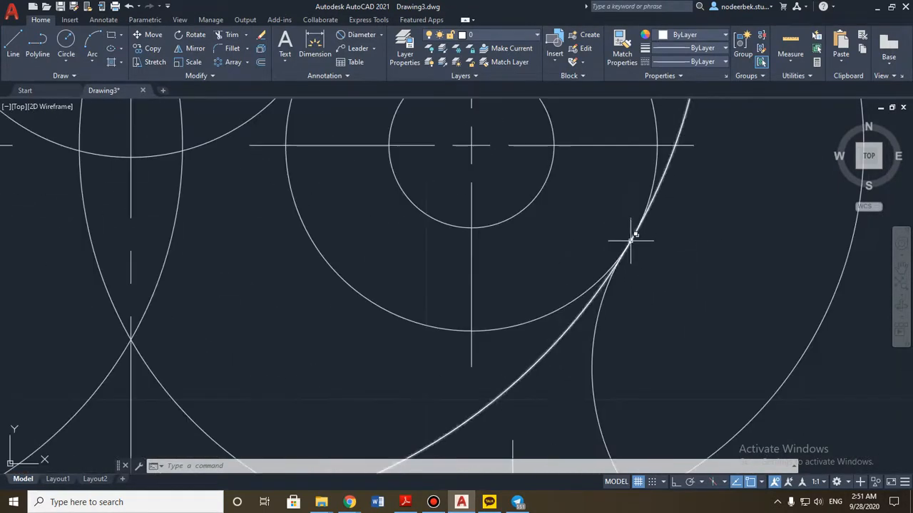
{"action": "middle_click_drag", "start_coordinate": [664, 245], "coordinate": [666, 279]}
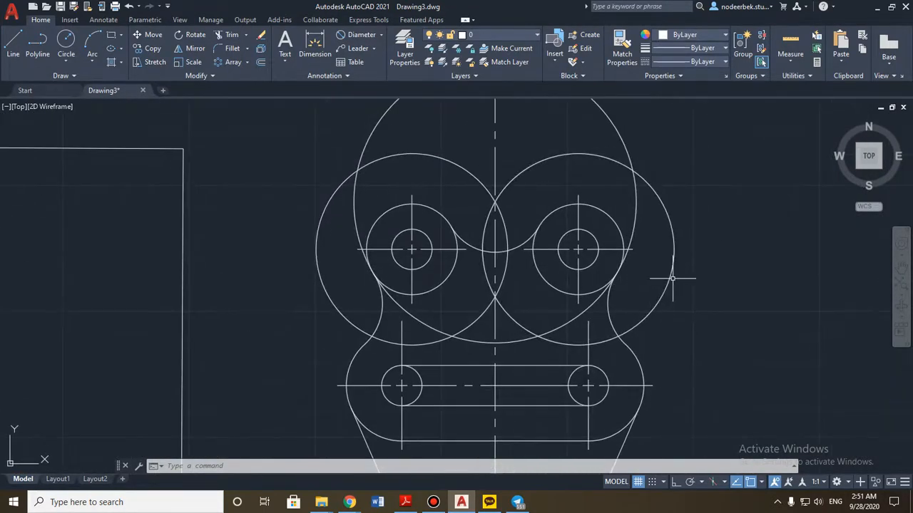
Step: Delete both radius 38 construction circles around the upper lugs
{"action": "left_click", "coordinate": [671, 278]}
{"action": "key", "text": "Delete"}
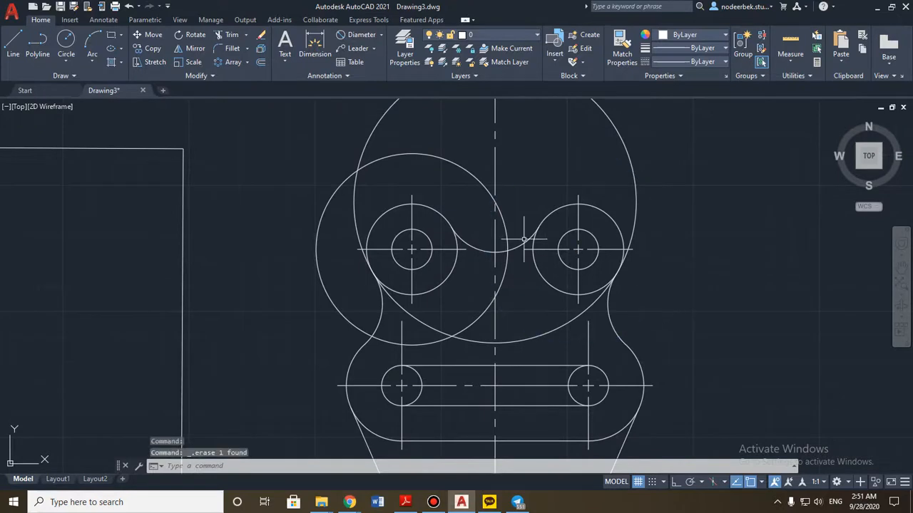
{"action": "left_click", "coordinate": [443, 160]}
{"action": "key", "text": "Delete"}
Step: Trim the upper part of the radius 56 circle and its ends beside the lugs, leaving only the lower arc joining them
{"action": "middle_click_drag", "start_coordinate": [449, 152], "coordinate": [452, 231]}
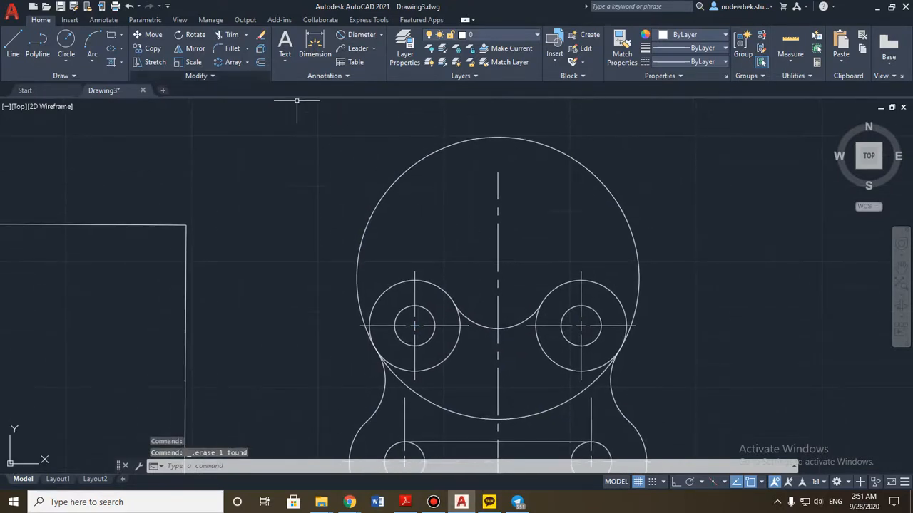
{"action": "left_click", "coordinate": [232, 34]}
{"action": "left_click_drag", "start_coordinate": [414, 157], "coordinate": [459, 183]}
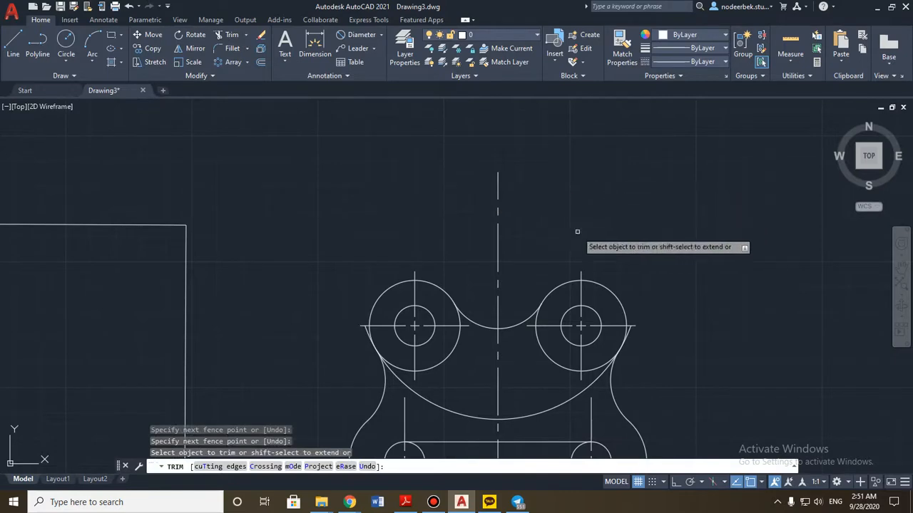
{"action": "scroll", "coordinate": [632, 363], "scroll_direction": "up", "scroll_amount": 6}
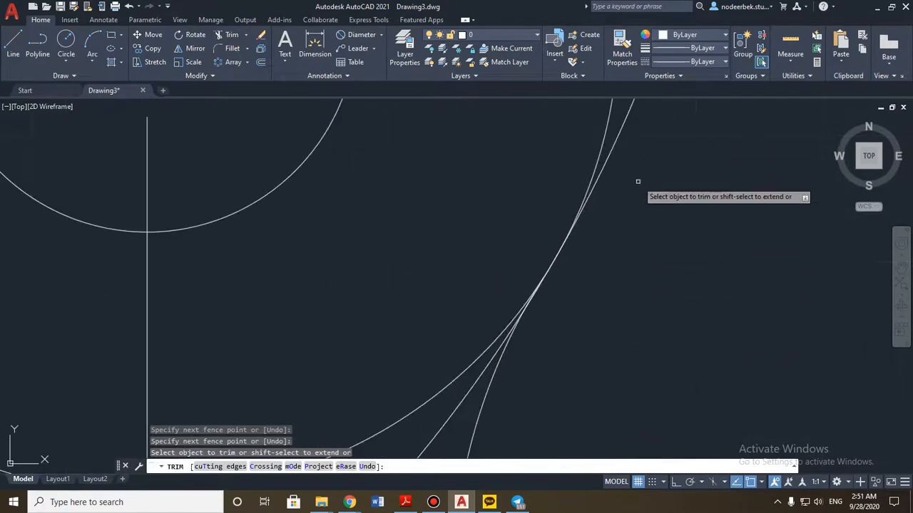
{"action": "scroll", "coordinate": [637, 181], "scroll_direction": "down", "scroll_amount": 5}
{"action": "middle_click_drag", "start_coordinate": [435, 316], "coordinate": [645, 290]}
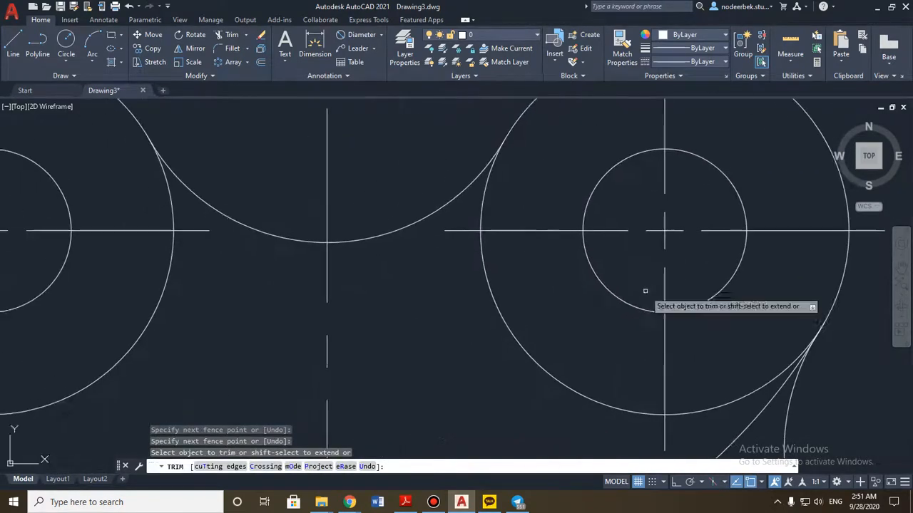
{"action": "scroll", "coordinate": [644, 291], "scroll_direction": "down", "scroll_amount": 6}
{"action": "scroll", "coordinate": [524, 274], "scroll_direction": "up", "scroll_amount": 6}
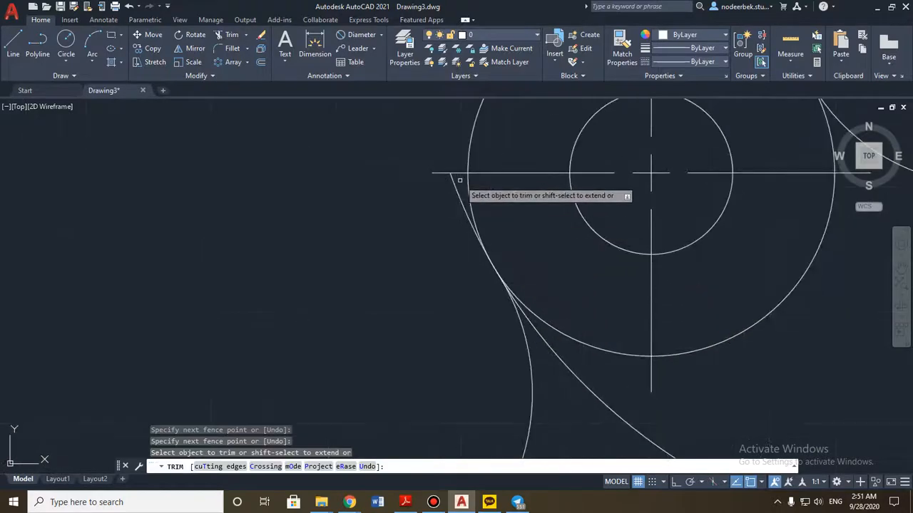
{"action": "scroll", "coordinate": [462, 291], "scroll_direction": "down", "scroll_amount": 5}
{"action": "middle_click_drag", "start_coordinate": [373, 321], "coordinate": [430, 222]}
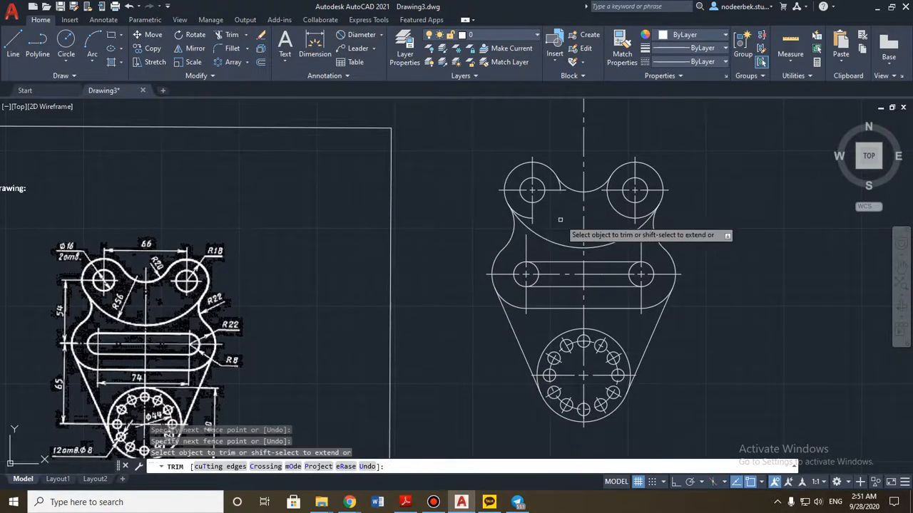
Step: Trim the remaining inner portions of both lug outer circles between the radius 20 and radius 56 arcs
{"action": "scroll", "coordinate": [632, 204], "scroll_direction": "up", "scroll_amount": 3}
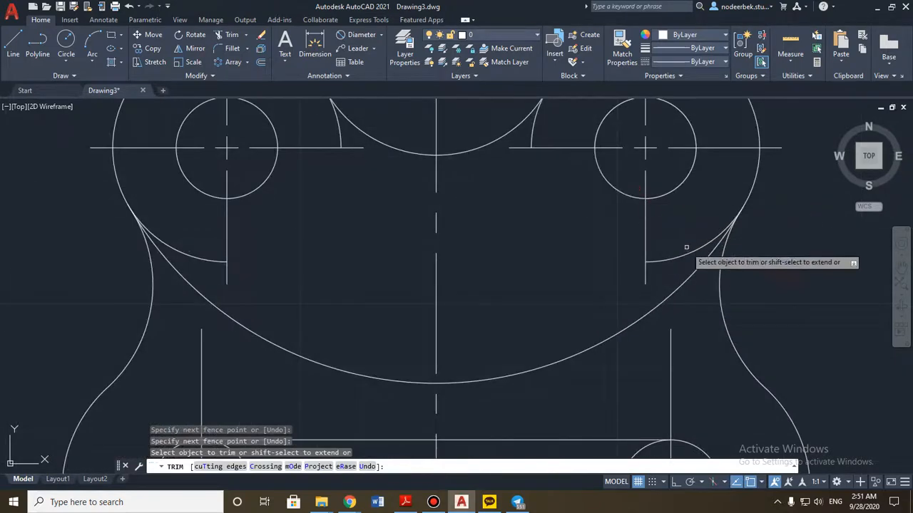
{"action": "left_click_drag", "start_coordinate": [686, 247], "coordinate": [681, 263]}
{"action": "middle_click_drag", "start_coordinate": [567, 163], "coordinate": [562, 226]}
{"action": "left_click_drag", "start_coordinate": [518, 193], "coordinate": [536, 184]}
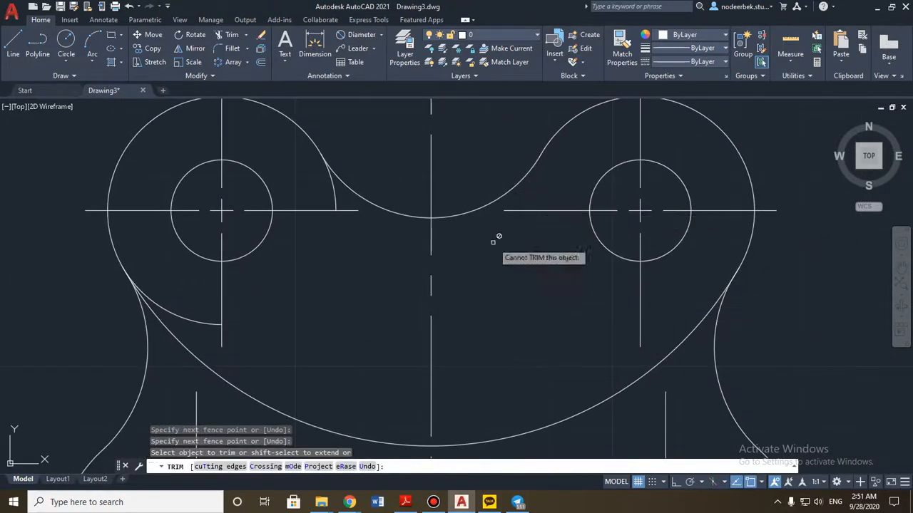
{"action": "left_click_drag", "start_coordinate": [335, 200], "coordinate": [333, 208]}
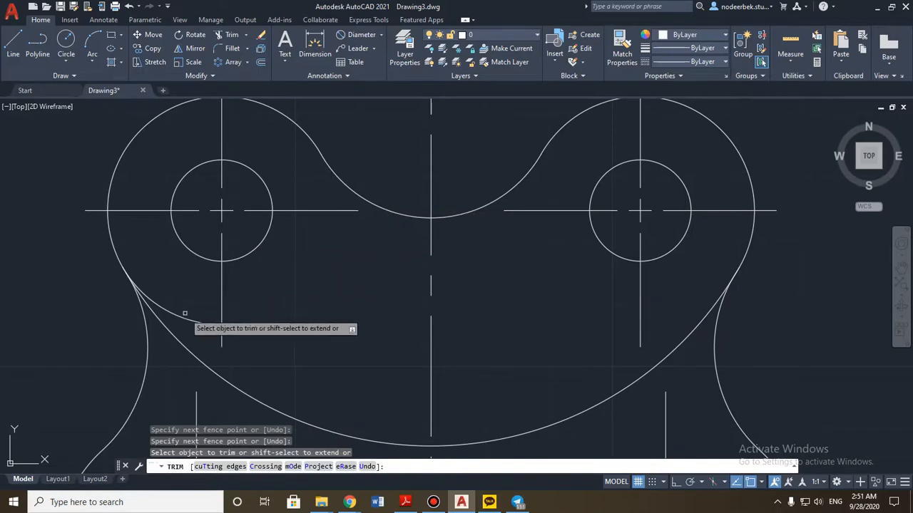
{"action": "scroll", "coordinate": [335, 324], "scroll_direction": "down", "scroll_amount": 5}
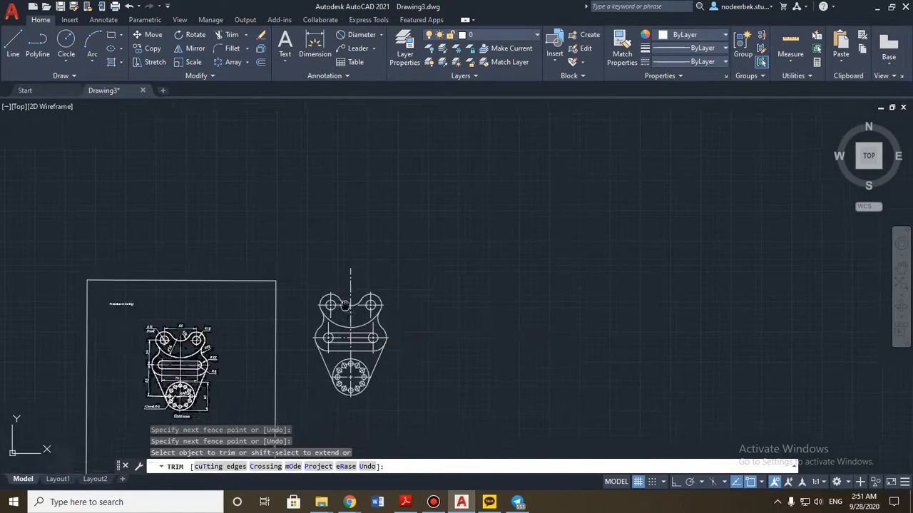
Step: Trim the inner halves of the two slot-end circles to leave a clean slot outline, and end the Trim command
{"action": "scroll", "coordinate": [346, 305], "scroll_direction": "up", "scroll_amount": 4}
{"action": "mouse_move", "coordinate": [269, 304]}
{"action": "middle_mouse_down"}
{"action": "mouse_move", "coordinate": [388, 267]}
{"action": "mouse_move", "coordinate": [457, 289]}
{"action": "mouse_move", "coordinate": [447, 308]}
{"action": "middle_mouse_up"}
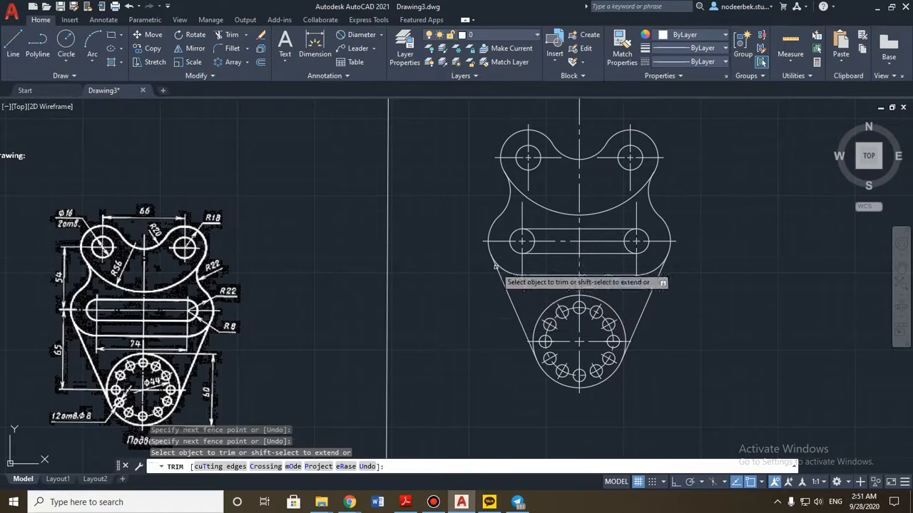
{"action": "scroll", "coordinate": [214, 335], "scroll_direction": "up", "scroll_amount": 3}
{"action": "scroll", "coordinate": [549, 307], "scroll_direction": "down", "scroll_amount": 3}
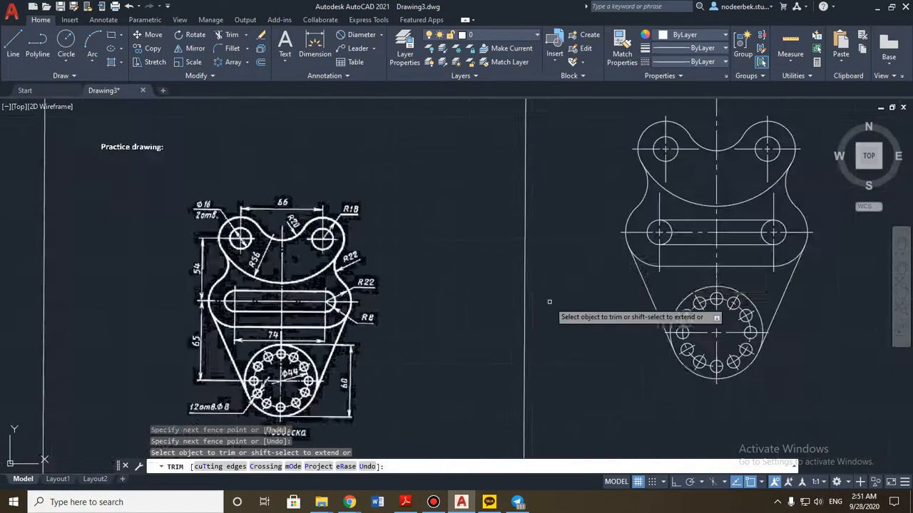
{"action": "scroll", "coordinate": [528, 320], "scroll_direction": "down", "scroll_amount": 2}
{"action": "scroll", "coordinate": [556, 265], "scroll_direction": "up", "scroll_amount": 5}
{"action": "mouse_move", "coordinate": [484, 284]}
{"action": "left_mouse_down"}
{"action": "mouse_move", "coordinate": [501, 283]}
{"action": "mouse_move", "coordinate": [486, 268]}
{"action": "left_mouse_up"}
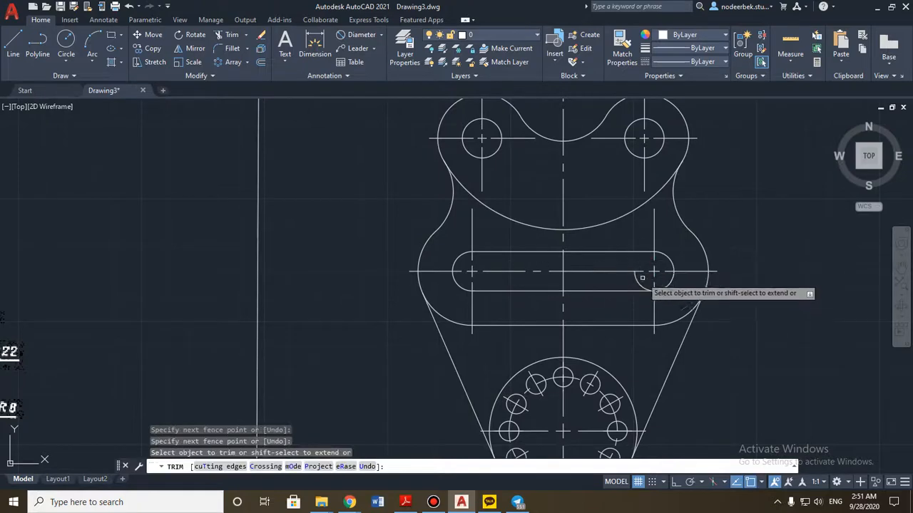
{"action": "left_click_drag", "start_coordinate": [642, 281], "coordinate": [605, 315]}
{"action": "scroll", "coordinate": [603, 318], "scroll_direction": "down", "scroll_amount": 2}
{"action": "middle_click_drag", "start_coordinate": [554, 318], "coordinate": [615, 239]}
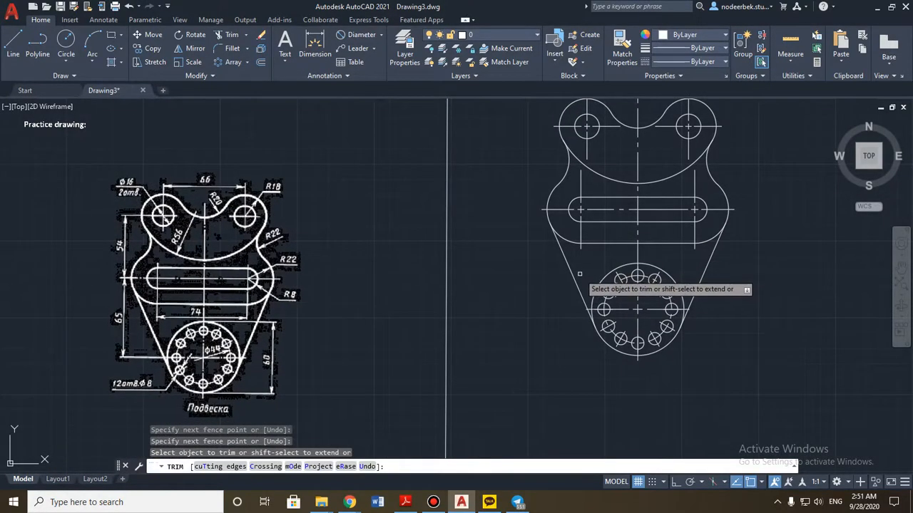
{"action": "key", "text": "Escape"}
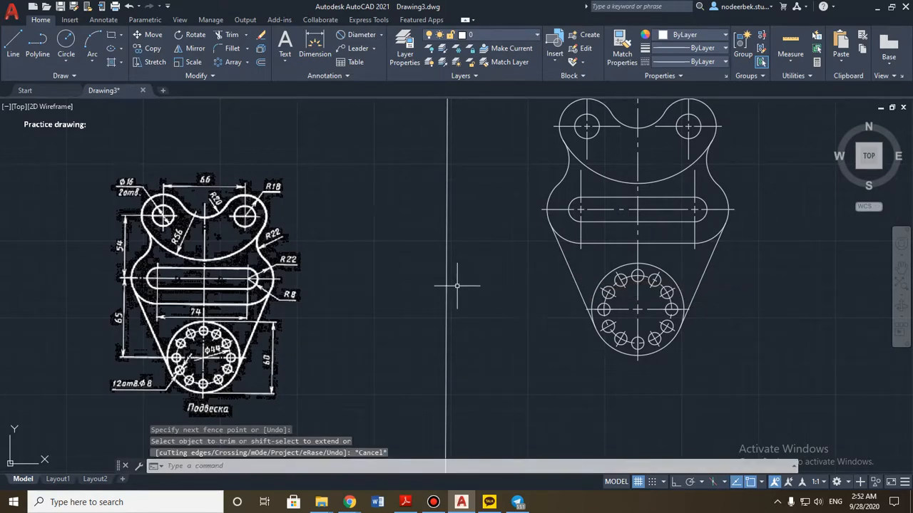
Step: Compare the redrawn plate with the reference image and examine the callout for the small holes in the lower circle
{"action": "middle_click_drag", "start_coordinate": [538, 261], "coordinate": [508, 311]}
{"action": "middle_click_drag", "start_coordinate": [488, 321], "coordinate": [474, 321]}
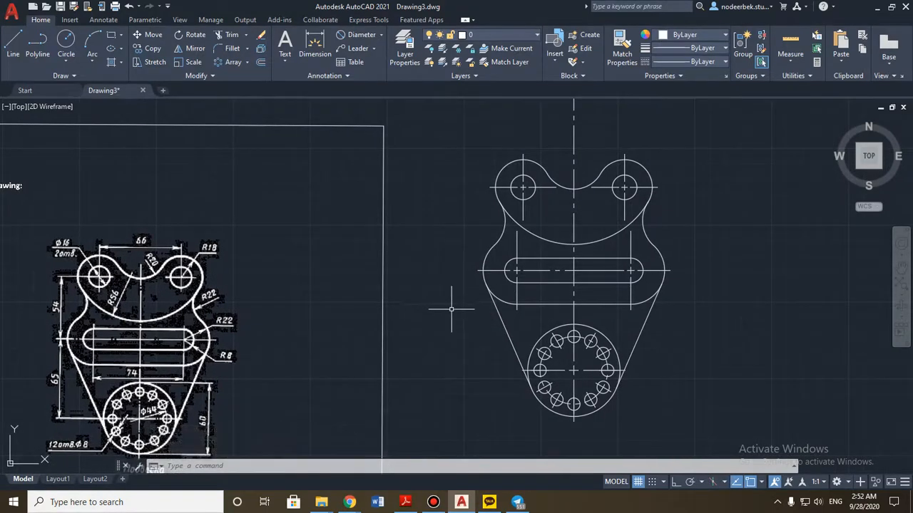
{"action": "mouse_move", "coordinate": [445, 335]}
{"action": "middle_mouse_down"}
{"action": "mouse_move", "coordinate": [526, 256]}
{"action": "mouse_move", "coordinate": [541, 265]}
{"action": "middle_mouse_up"}
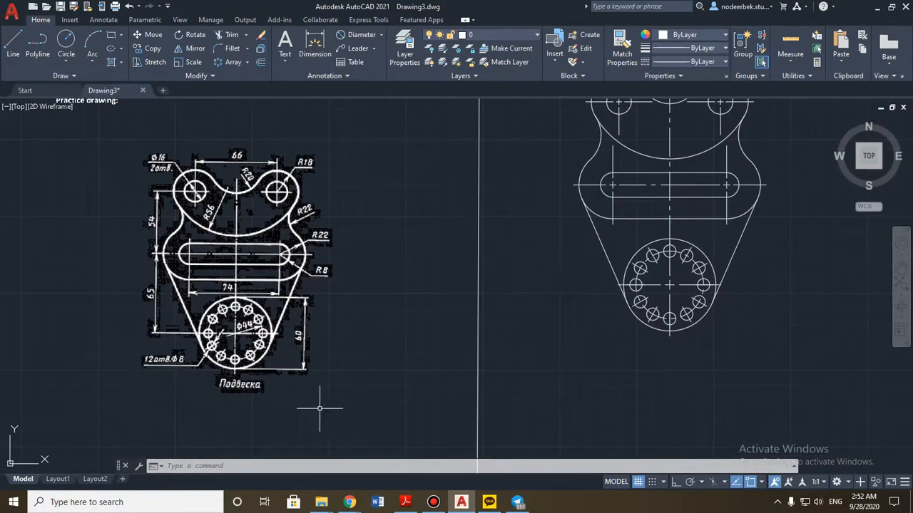
{"action": "middle_click_drag", "start_coordinate": [319, 409], "coordinate": [391, 361]}
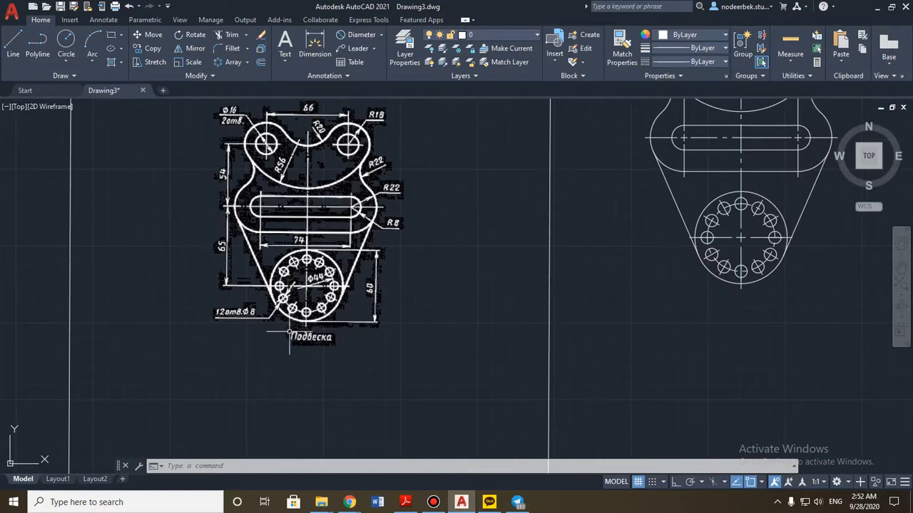
{"action": "scroll", "coordinate": [240, 328], "scroll_direction": "up", "scroll_amount": 5}
{"action": "middle_click_drag", "start_coordinate": [269, 343], "coordinate": [344, 397]}
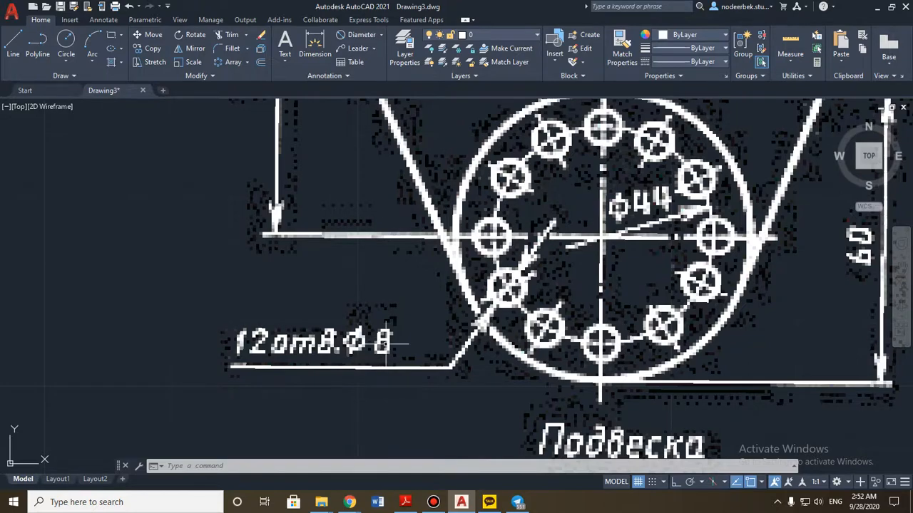
{"action": "scroll", "coordinate": [385, 344], "scroll_direction": "down", "scroll_amount": 2}
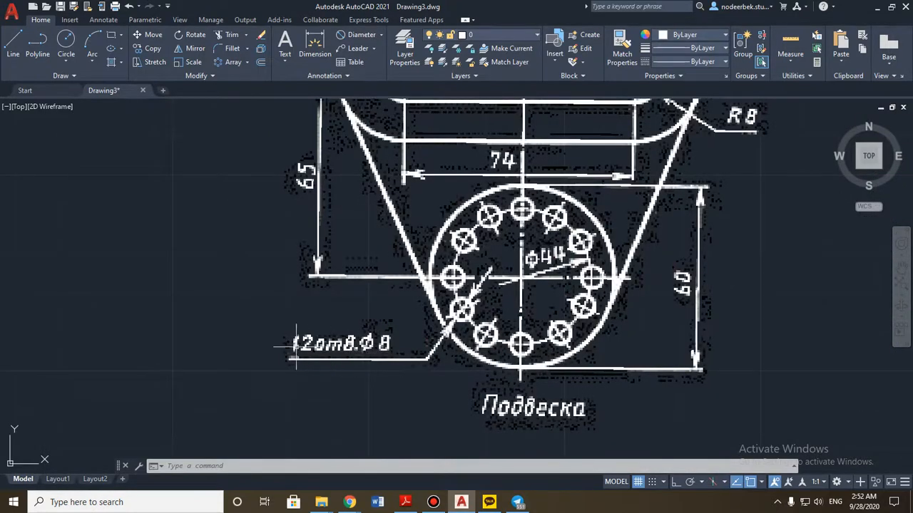
{"action": "scroll", "coordinate": [366, 343], "scroll_direction": "down", "scroll_amount": 5}
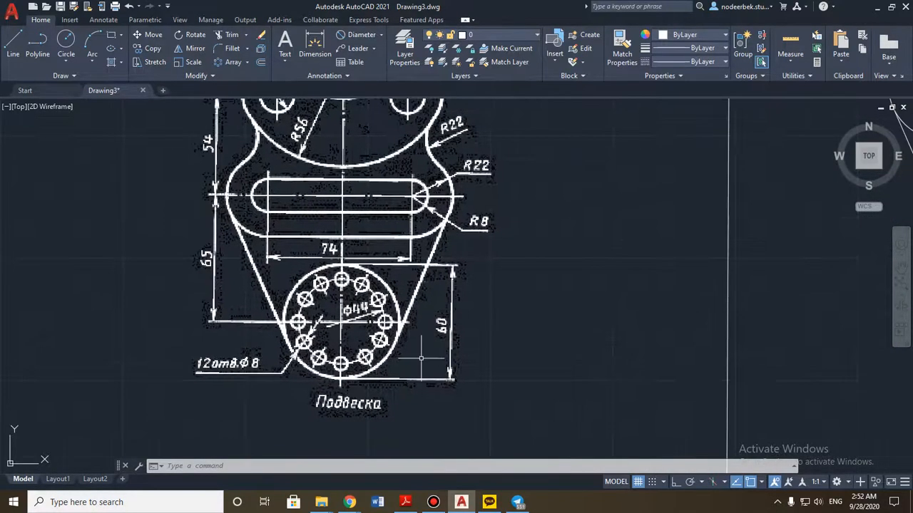
{"action": "scroll", "coordinate": [584, 326], "scroll_direction": "up", "scroll_amount": 1}
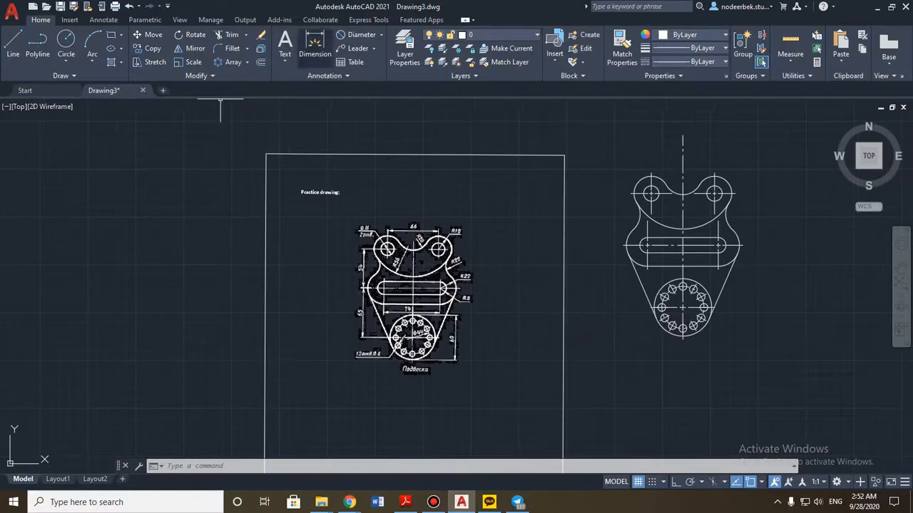
Step: Add a diameter dimension to the lower-left small hole of the bolt circle, placing its text outside the plate below the left tangent line
{"action": "left_click", "coordinate": [356, 34]}
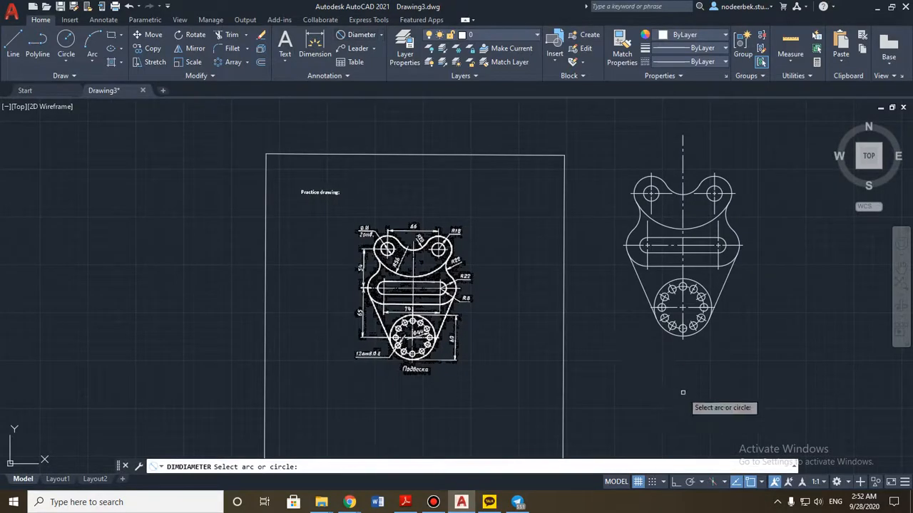
{"action": "scroll", "coordinate": [642, 356], "scroll_direction": "up", "scroll_amount": 6}
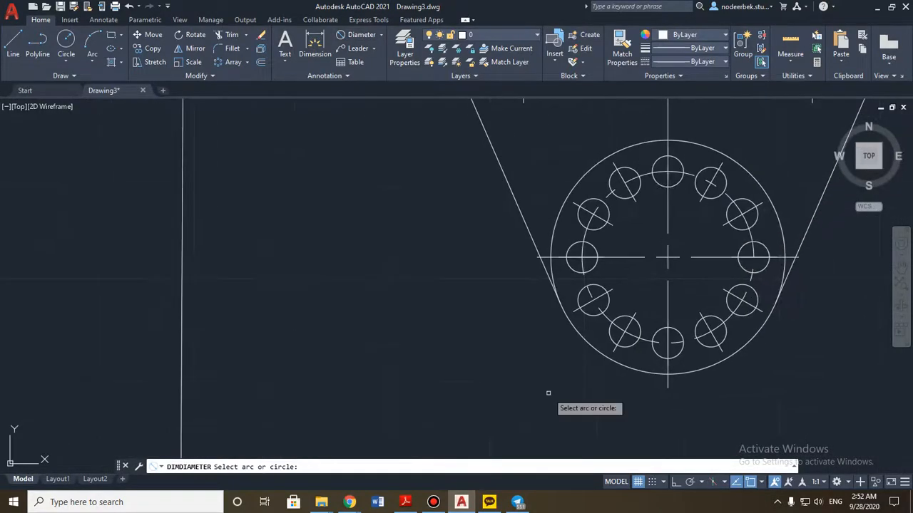
{"action": "left_click", "coordinate": [603, 311]}
{"action": "left_click", "coordinate": [410, 407]}
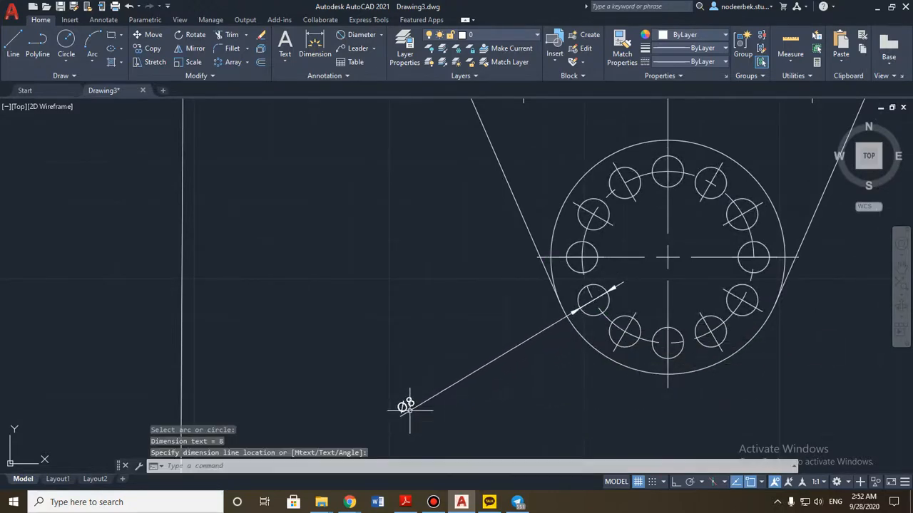
Step: Open the text of the small hole's diameter dimension for editing
{"action": "scroll", "coordinate": [442, 421], "scroll_direction": "down", "scroll_amount": 5}
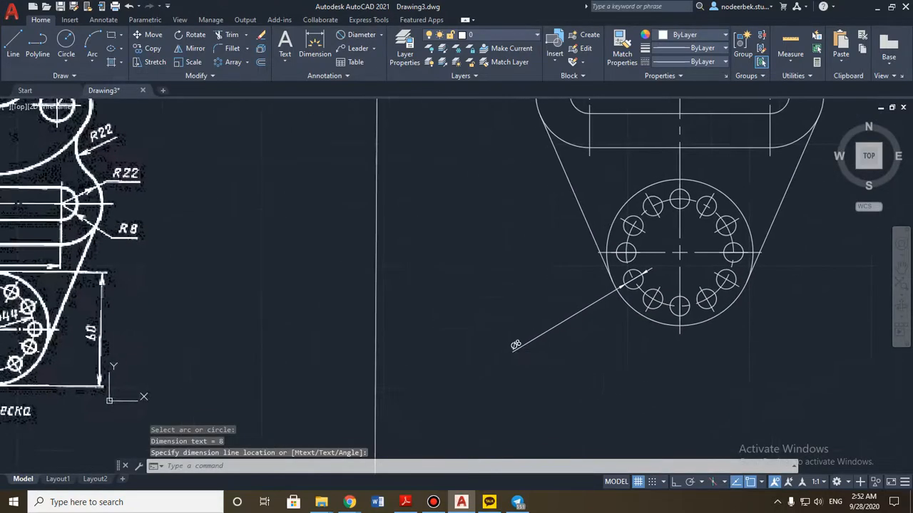
{"action": "scroll", "coordinate": [520, 336], "scroll_direction": "up", "scroll_amount": 8}
{"action": "left_click", "coordinate": [520, 328]}
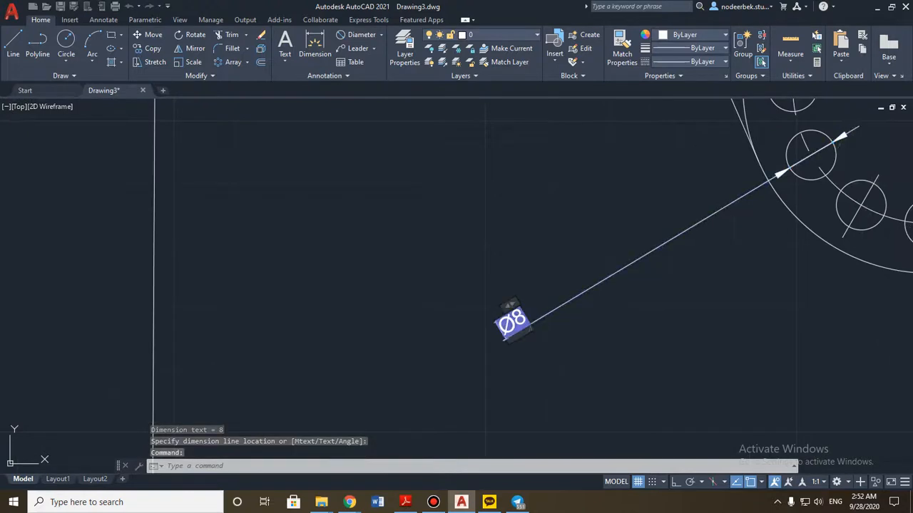
{"action": "double_click", "coordinate": [512, 322]}
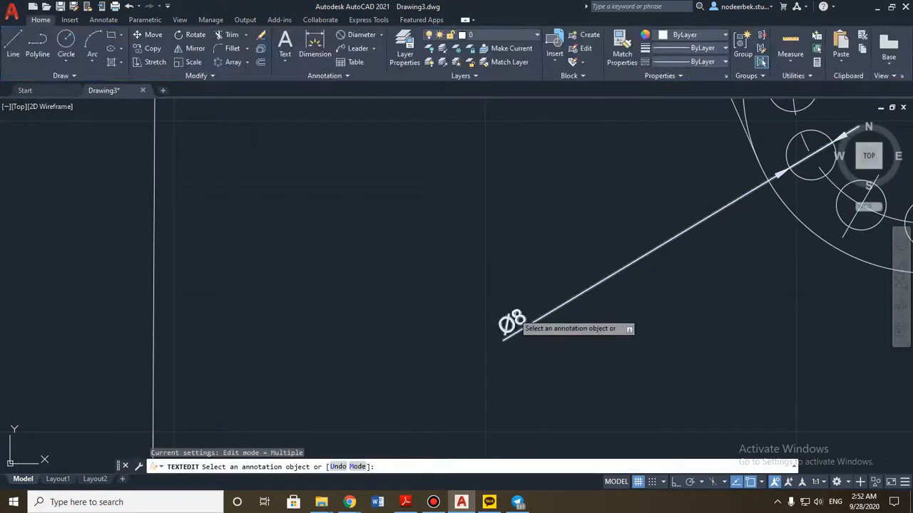
{"action": "left_click", "coordinate": [510, 322]}
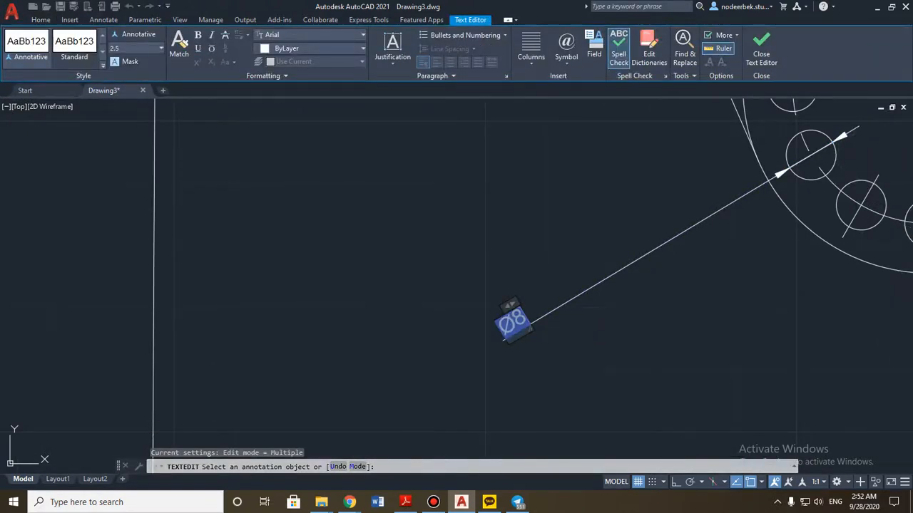
{"action": "type", "text": "asd"}
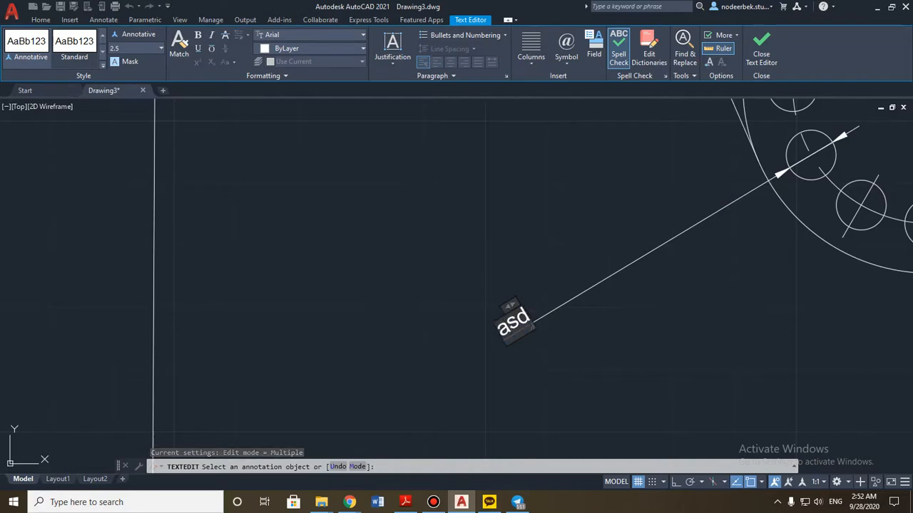
{"action": "key", "text": "ctrl+z"}
{"action": "type", "text": "asdaØ8"}
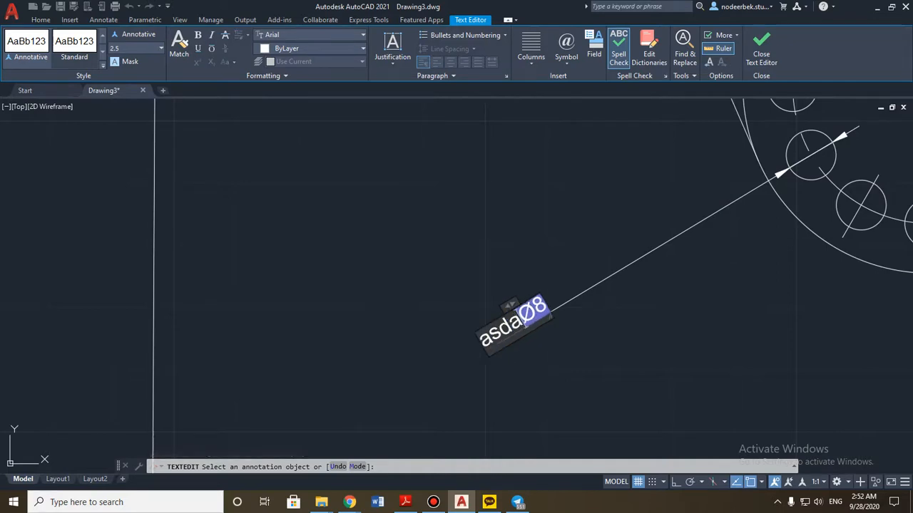
{"action": "type", "text": "sd"}
{"action": "key", "text": "BackSpace"}
{"action": "key", "text": "BackSpace"}
{"action": "key", "text": "BackSpace"}
{"action": "key", "text": "BackSpace"}
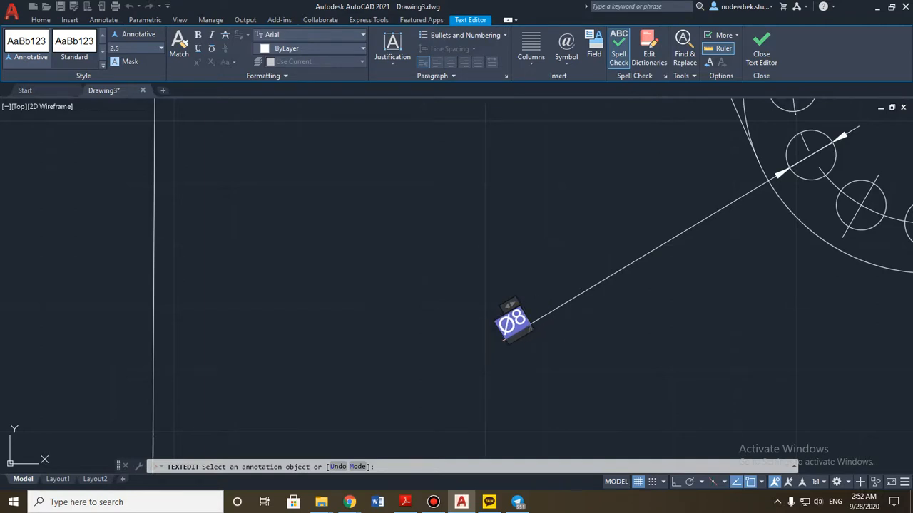
{"action": "type", "text": "asdasdasd"}
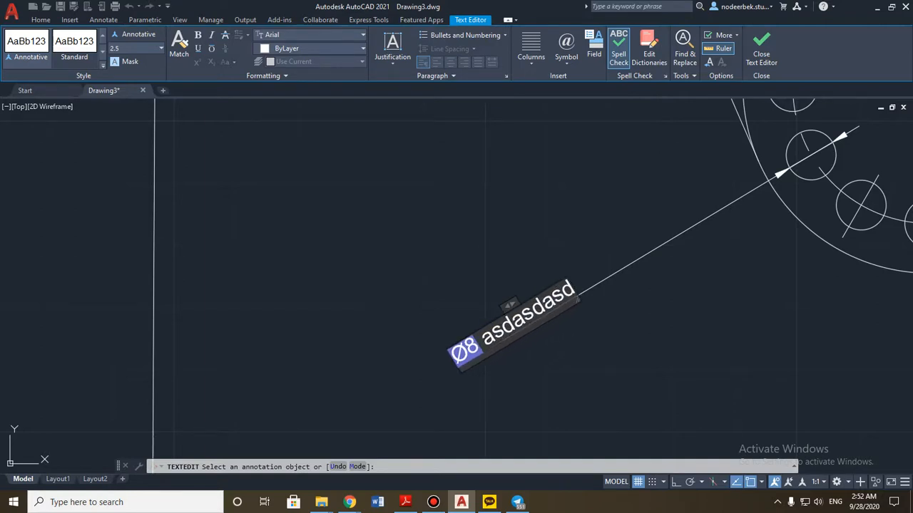
{"action": "key", "text": "BackSpace"}
{"action": "key", "text": "BackSpace"}
{"action": "key", "text": "BackSpace"}
{"action": "key", "text": "BackSpace"}
{"action": "key", "text": "BackSpace"}
{"action": "key", "text": "BackSpace"}
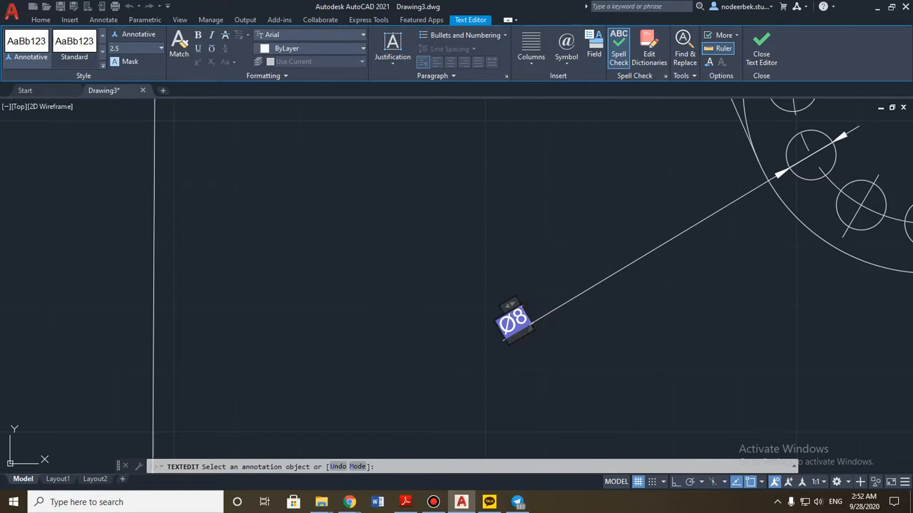
Step: Add "12 otv" before the small hole's diameter value so the dimension reads "12 otv Ø8", and close the text editor
{"action": "type", "text": "12"}
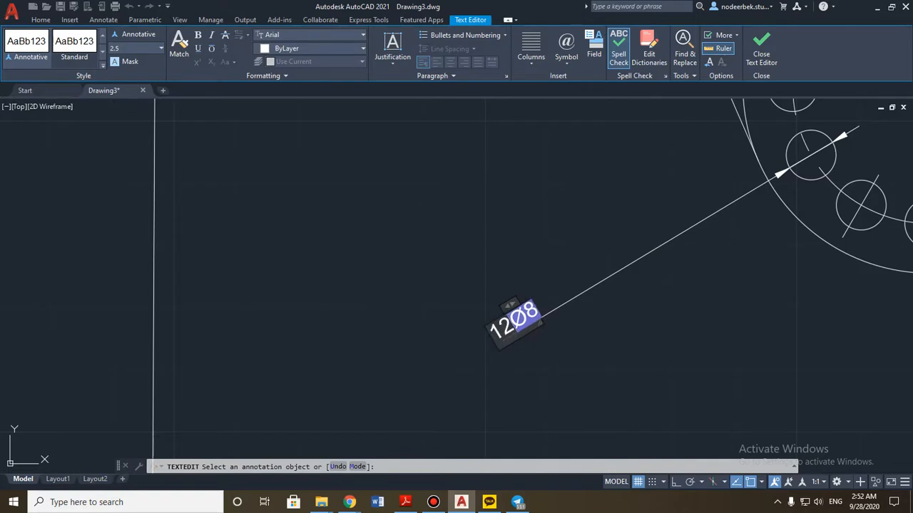
{"action": "type", "text": " jn"}
{"action": "key", "text": "BackSpace"}
{"action": "key", "text": "BackSpace"}
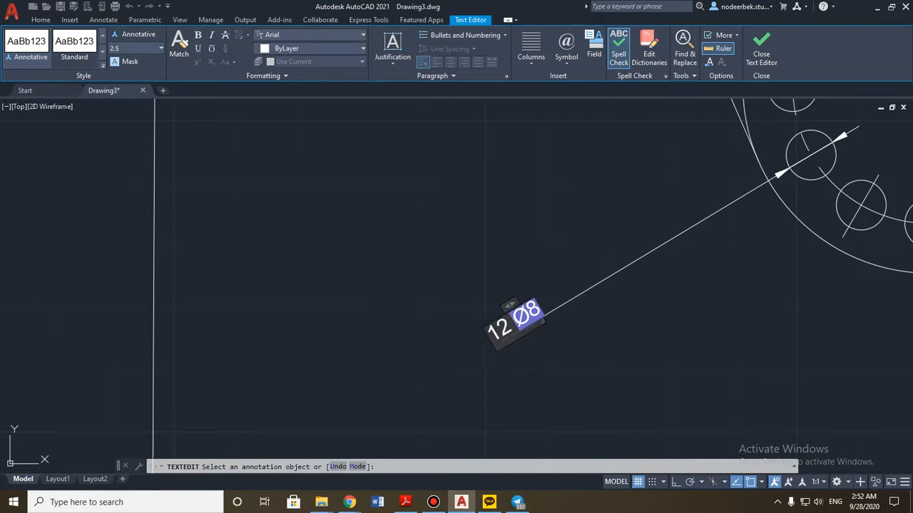
{"action": "type", "text": "otv"}
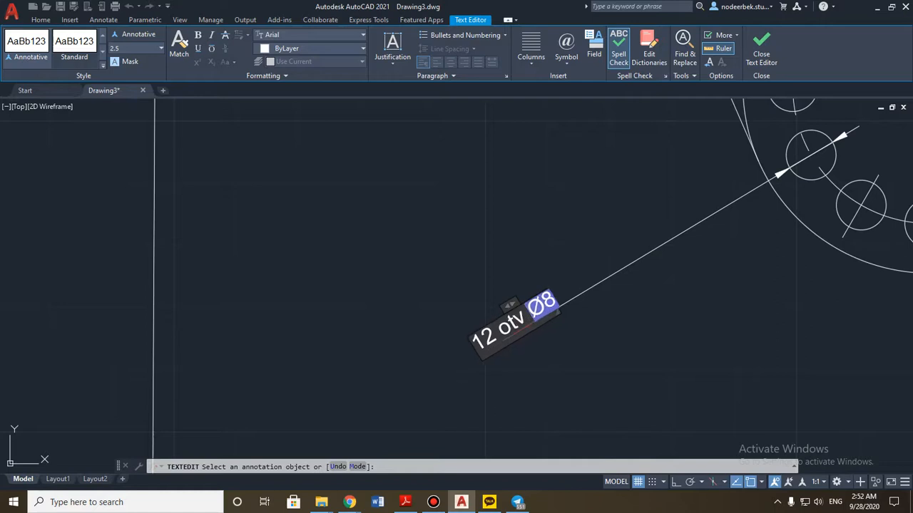
{"action": "key", "text": "Return"}
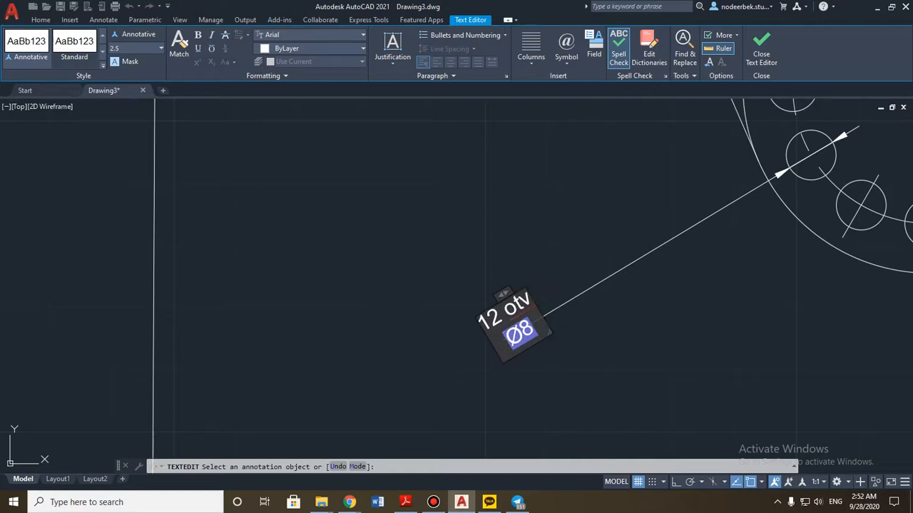
{"action": "key", "text": "BackSpace"}
{"action": "key", "text": "Return"}
{"action": "key", "text": "BackSpace"}
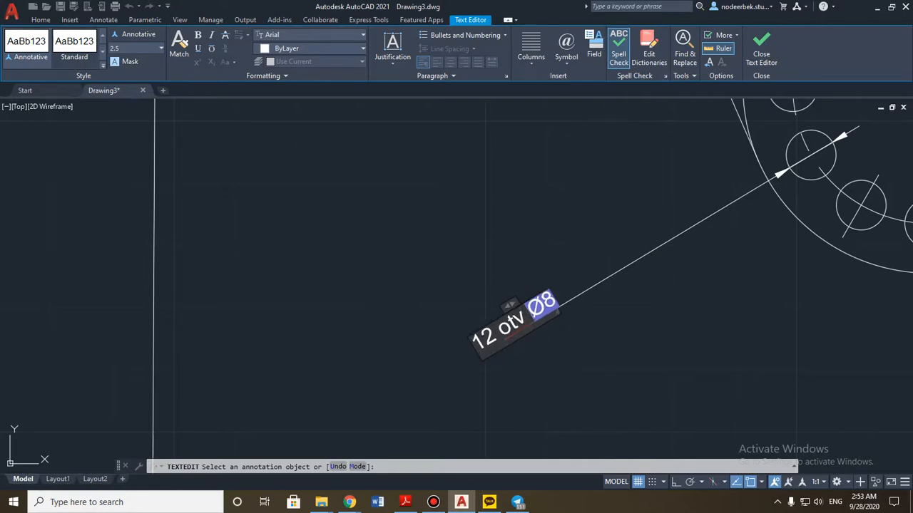
{"action": "left_click", "coordinate": [405, 253]}
Step: Compare the drawing and its hole callout with the dimensions on the reference image
{"action": "scroll", "coordinate": [418, 279], "scroll_direction": "down", "scroll_amount": 3}
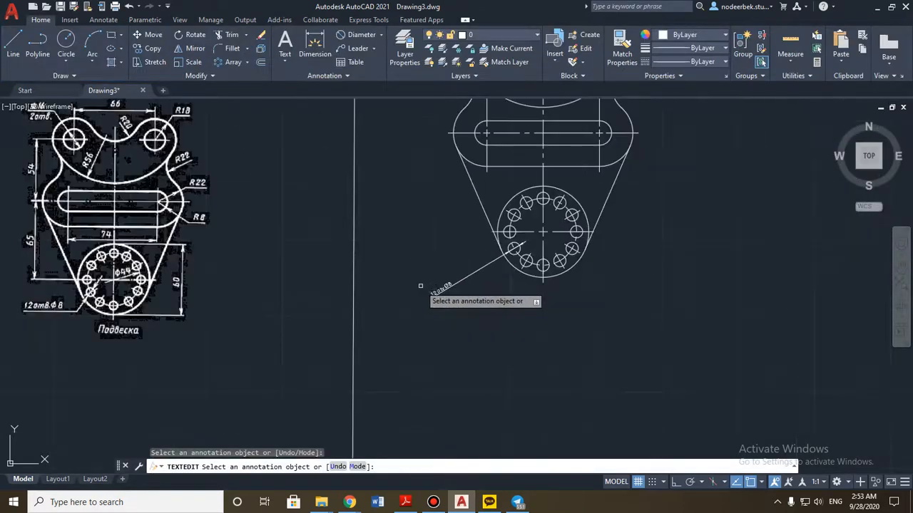
{"action": "scroll", "coordinate": [465, 277], "scroll_direction": "up", "scroll_amount": 2}
{"action": "scroll", "coordinate": [423, 278], "scroll_direction": "down", "scroll_amount": 5}
{"action": "scroll", "coordinate": [452, 305], "scroll_direction": "up", "scroll_amount": 4}
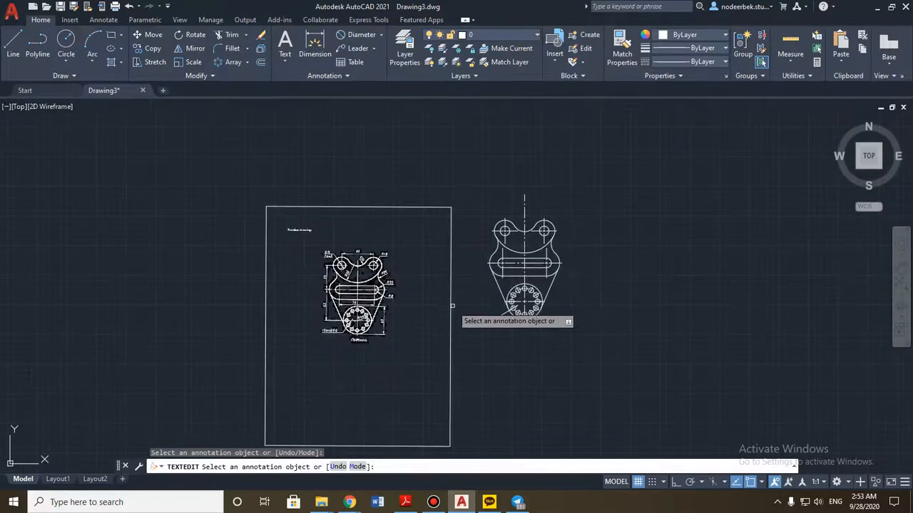
{"action": "mouse_move", "coordinate": [431, 302]}
{"action": "middle_mouse_down"}
{"action": "mouse_move", "coordinate": [412, 288]}
{"action": "mouse_move", "coordinate": [404, 336]}
{"action": "middle_mouse_up"}
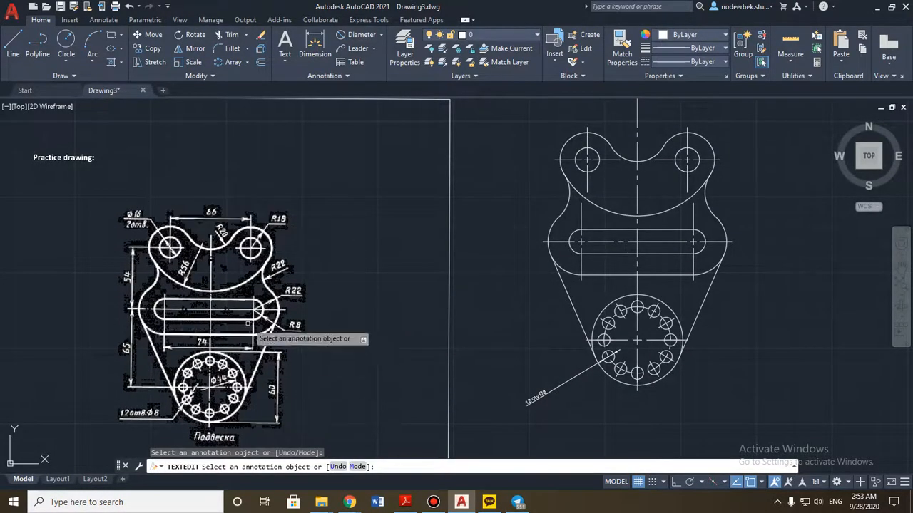
{"action": "scroll", "coordinate": [516, 360], "scroll_direction": "down", "scroll_amount": 3}
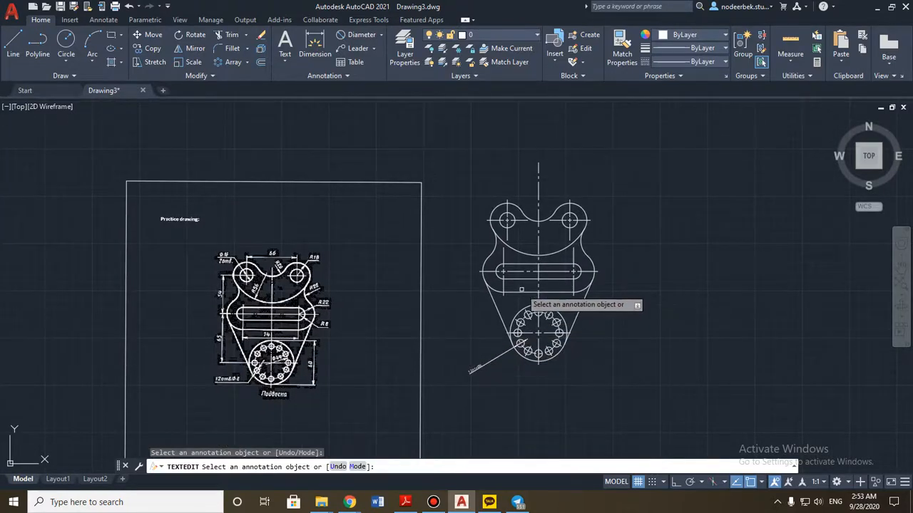
{"action": "middle_click_drag", "start_coordinate": [555, 235], "coordinate": [555, 290]}
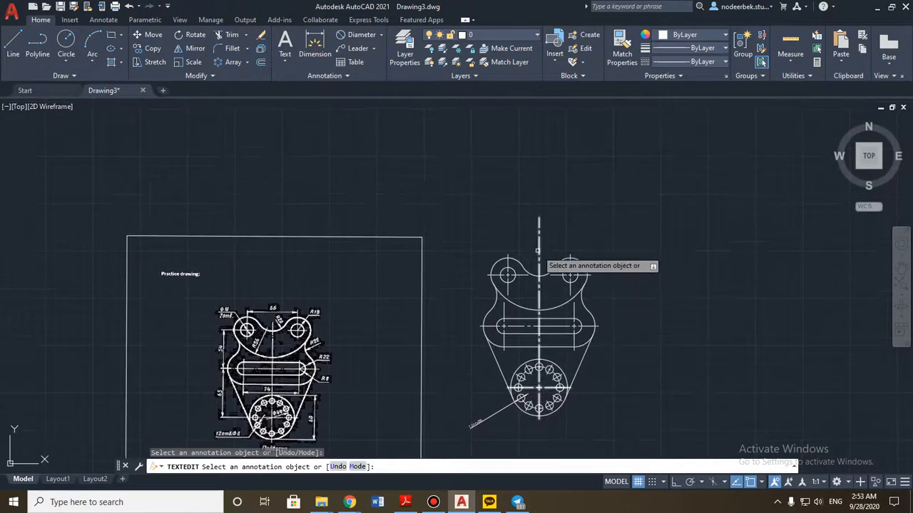
{"action": "left_click", "coordinate": [538, 248]}
{"action": "left_click", "coordinate": [539, 221]}
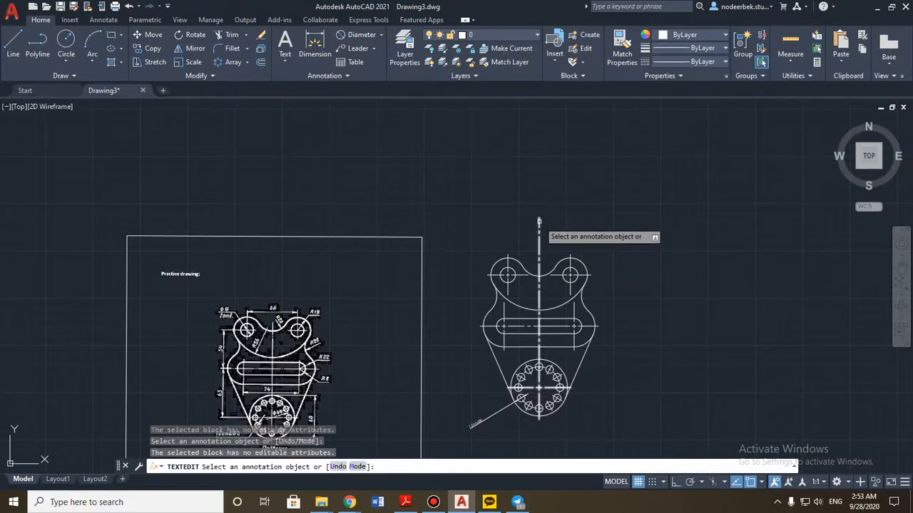
{"action": "scroll", "coordinate": [539, 223], "scroll_direction": "up", "scroll_amount": 4}
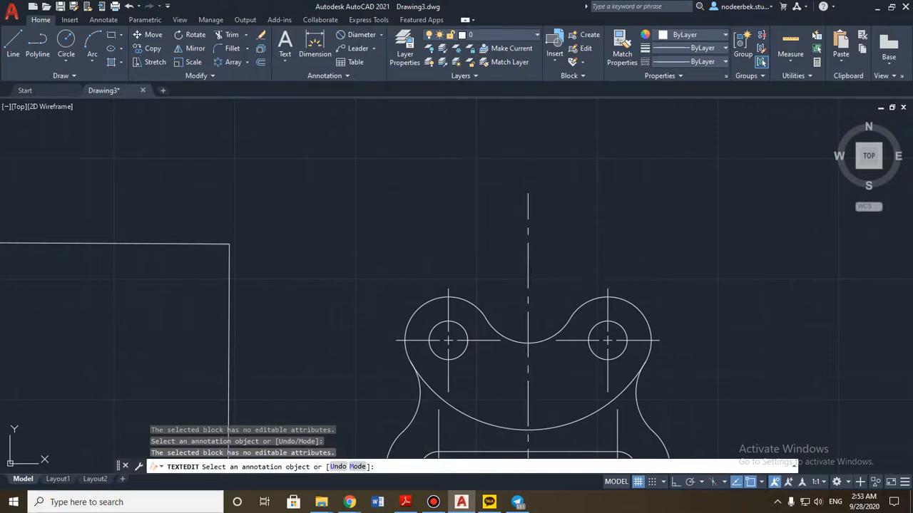
{"action": "key", "text": "Escape"}
{"action": "left_click", "coordinate": [392, 254]}
{"action": "key", "text": "Escape"}
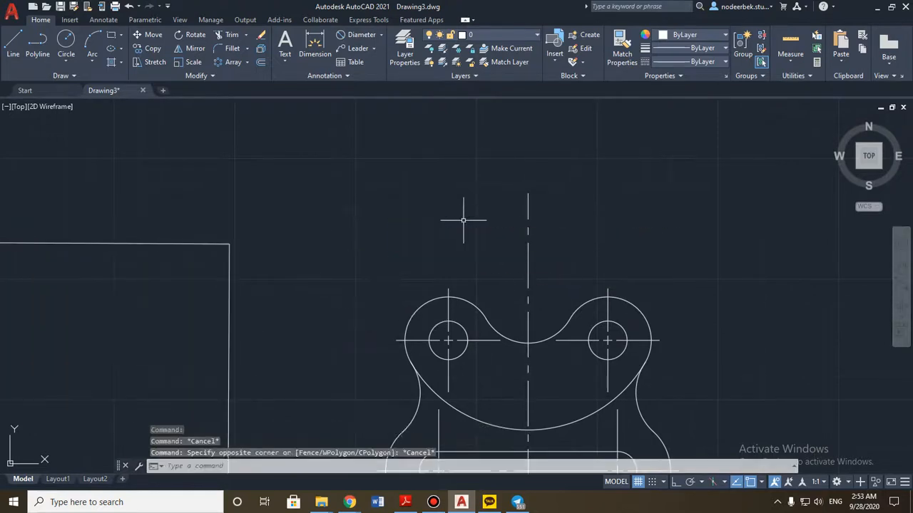
Step: Shorten the plate's long vertical centerline by lowering its upper end to between the two lugs, just above the arc joining them
{"action": "left_click", "coordinate": [528, 237]}
{"action": "left_click", "coordinate": [528, 191]}
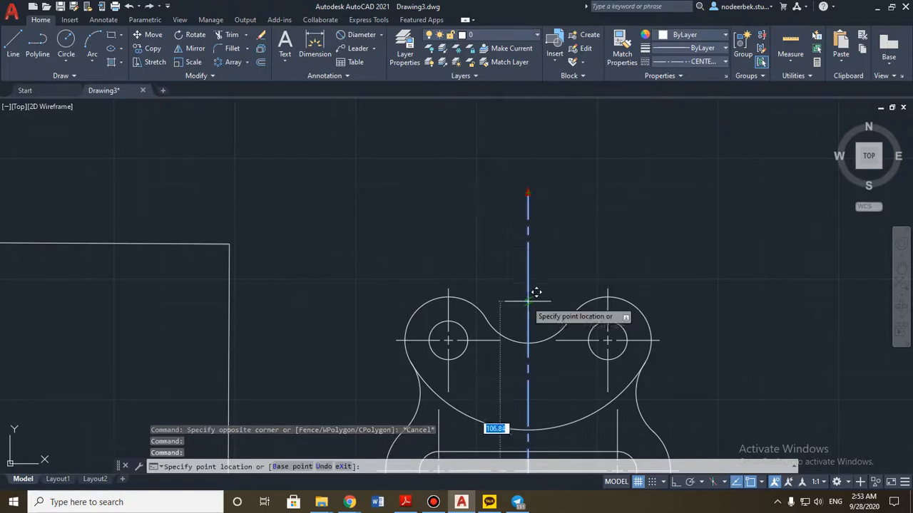
{"action": "left_click", "coordinate": [528, 310]}
{"action": "key", "text": "Escape"}
{"action": "scroll", "coordinate": [546, 318], "scroll_direction": "down", "scroll_amount": 5}
{"action": "scroll", "coordinate": [550, 312], "scroll_direction": "down", "scroll_amount": 5}
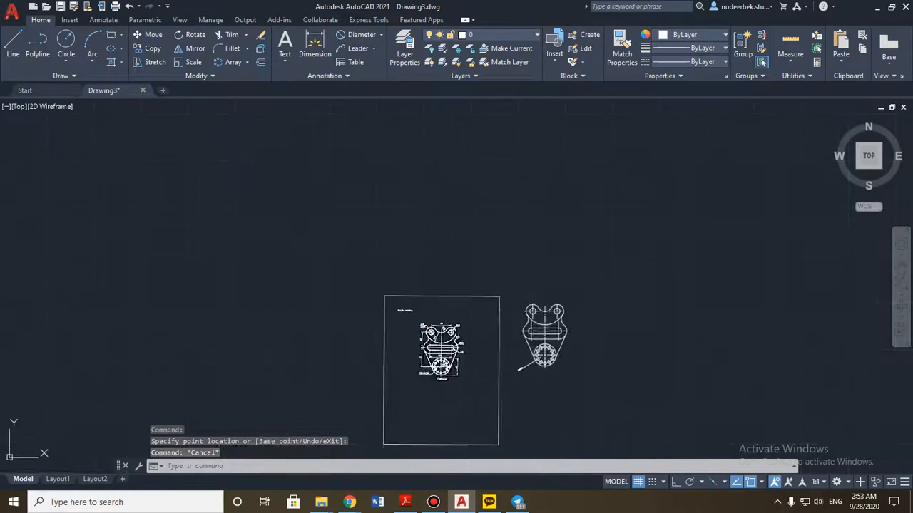
{"action": "scroll", "coordinate": [521, 293], "scroll_direction": "up", "scroll_amount": 3}
{"action": "middle_click_drag", "start_coordinate": [524, 303], "coordinate": [537, 244]}
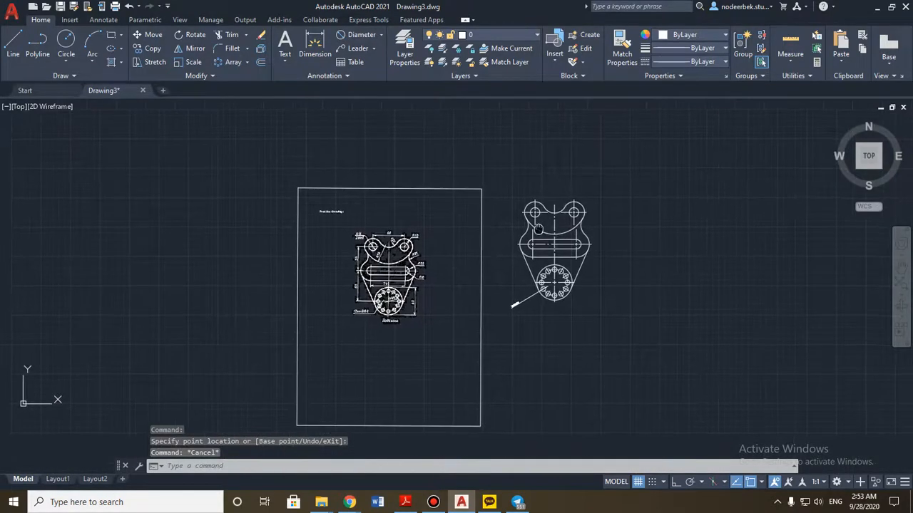